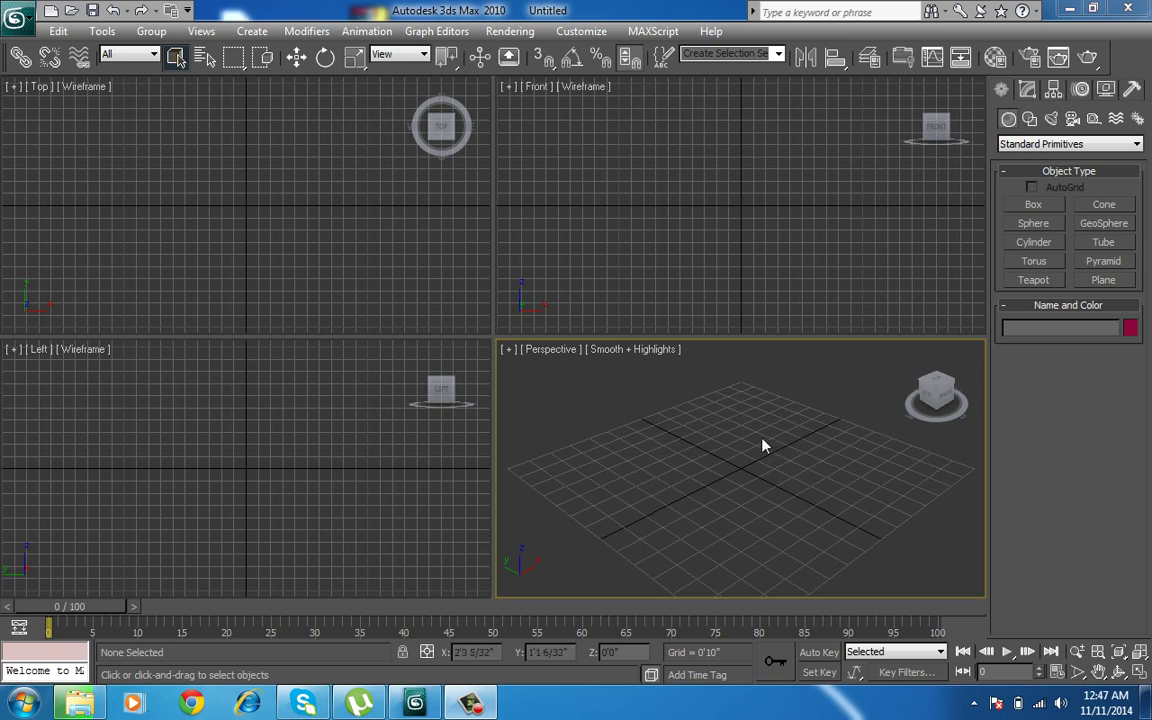
Maximize the Perspective viewport and draw a rectangle spline on the ground grid
{"action": "key", "text": "alt+w"}
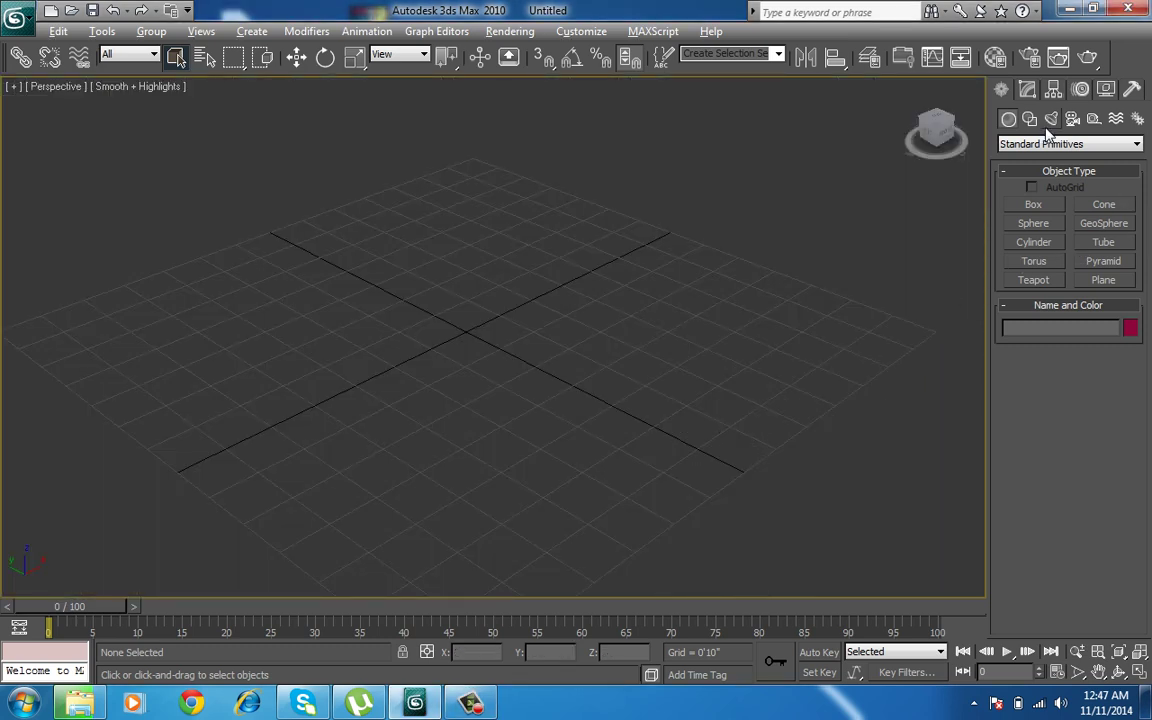
{"action": "left_click", "coordinate": [1029, 118]}
{"action": "left_click", "coordinate": [1104, 219]}
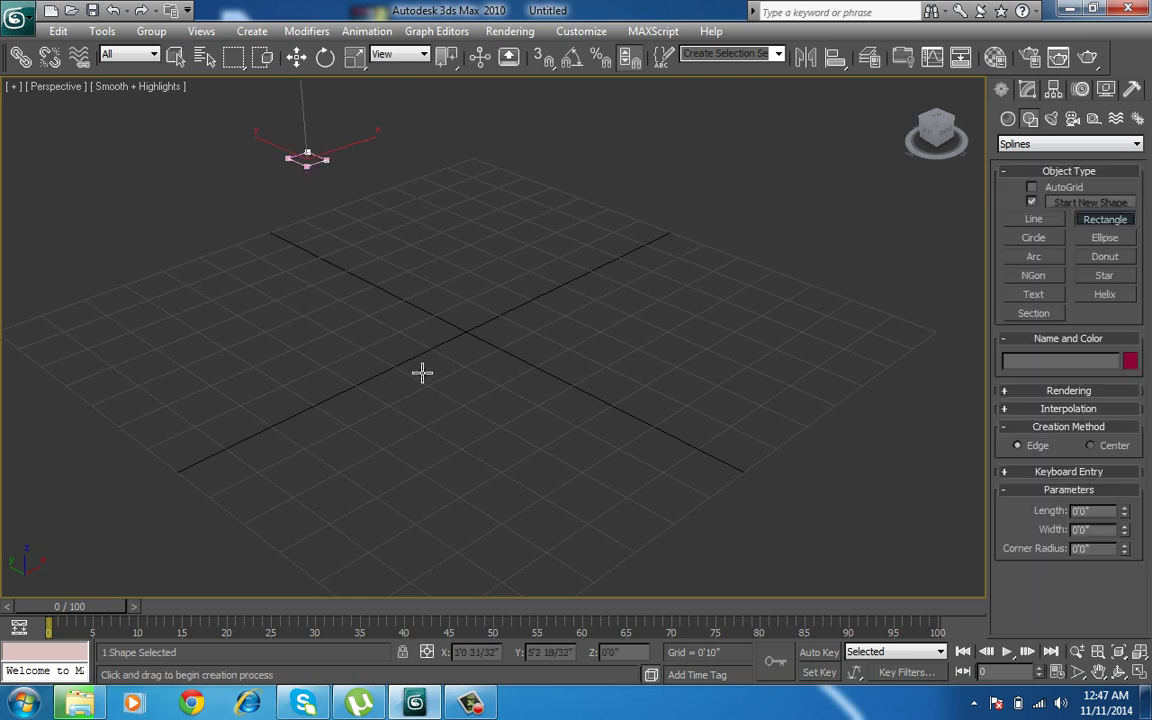
{"action": "left_click_drag", "start_coordinate": [307, 151], "coordinate": [601, 645]}
{"action": "right_click", "coordinate": [622, 468]}
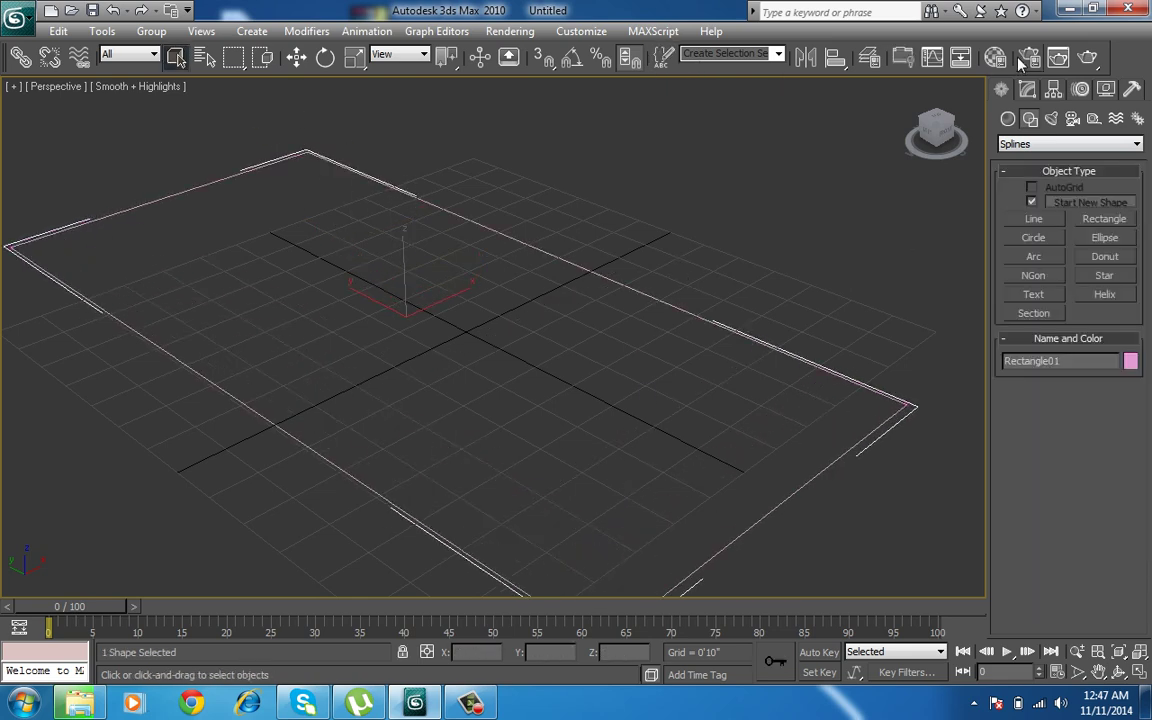
Set Rectangle01's Length to 15'0" and Width to 30'0"
{"action": "left_click", "coordinate": [1028, 90]}
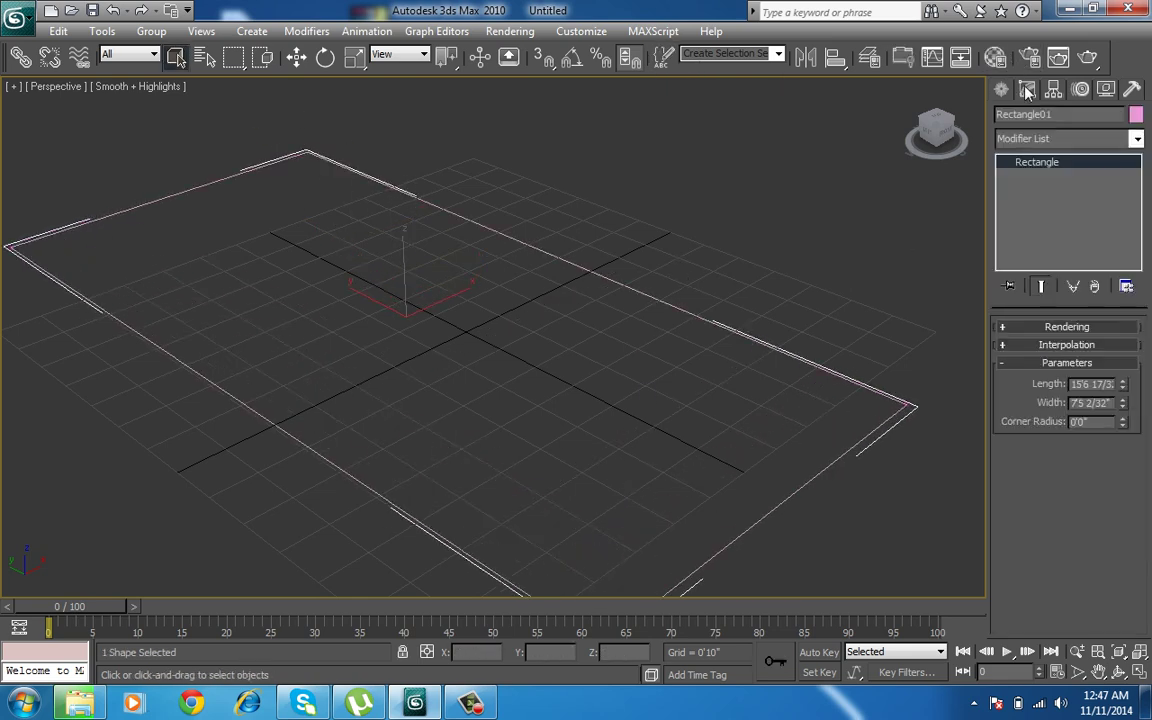
{"action": "double_click", "coordinate": [1084, 385]}
{"action": "type", "text": "20'0\""}
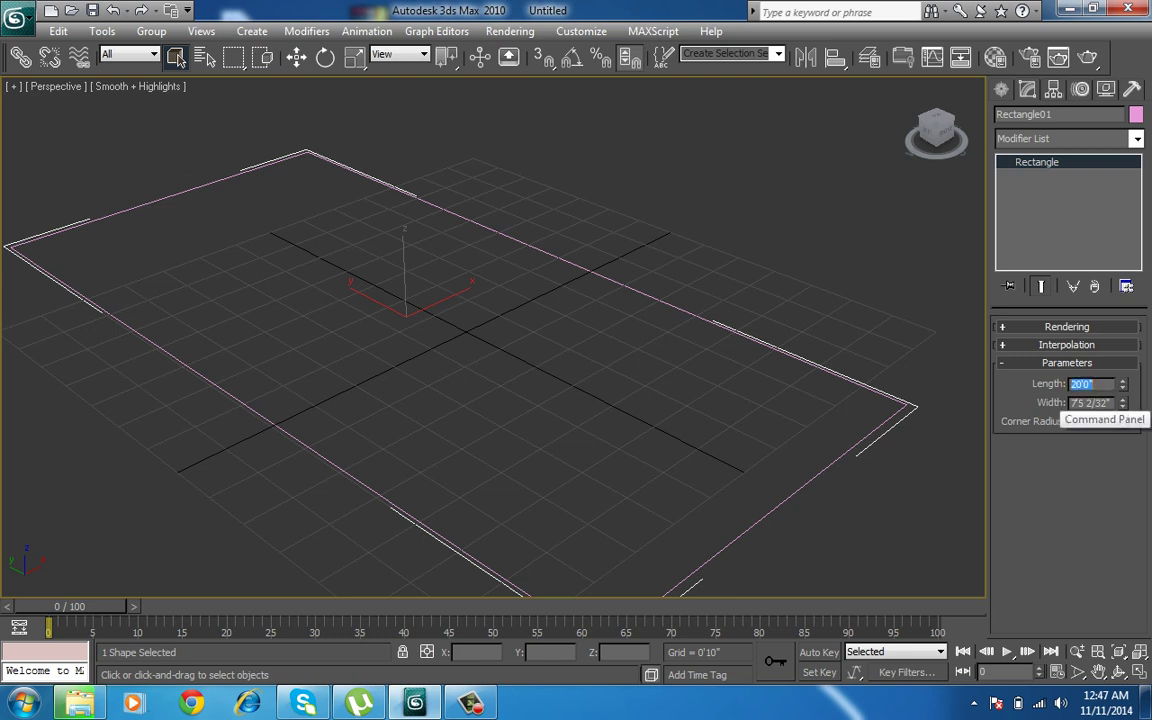
{"action": "key", "text": "Return"}
{"action": "double_click", "coordinate": [1090, 402]}
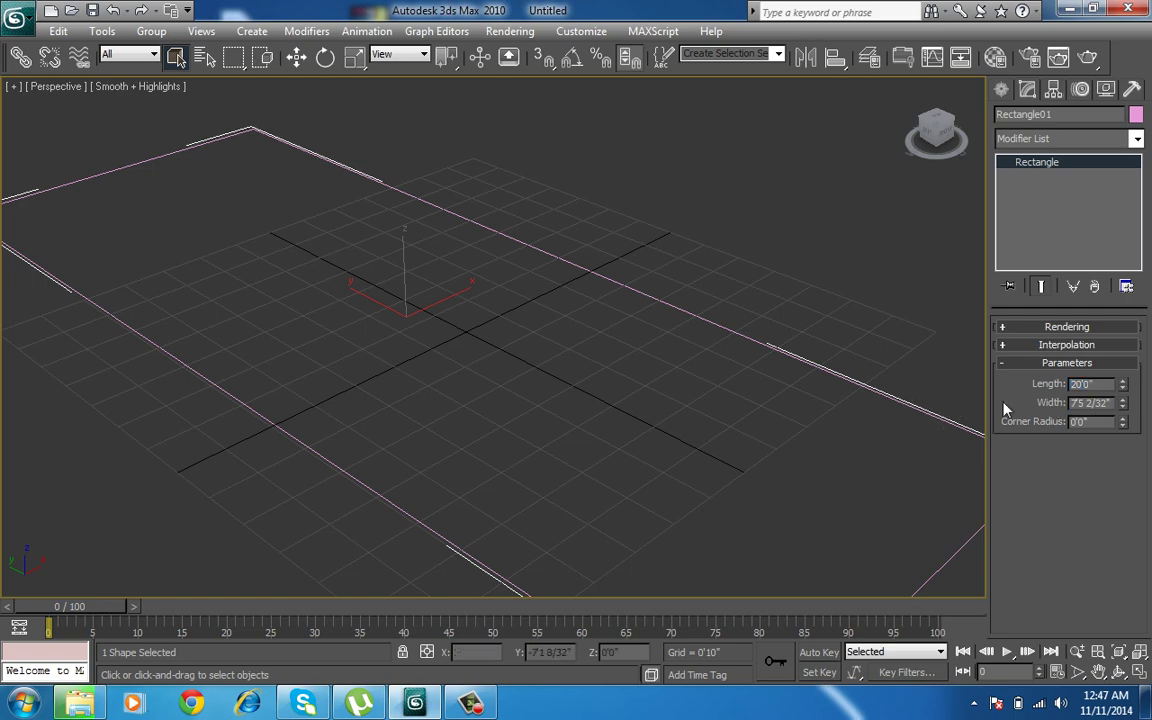
{"action": "type", "text": "30"}
{"action": "key", "text": "Return"}
{"action": "scroll", "coordinate": [620, 382], "scroll_direction": "down", "scroll_amount": 5}
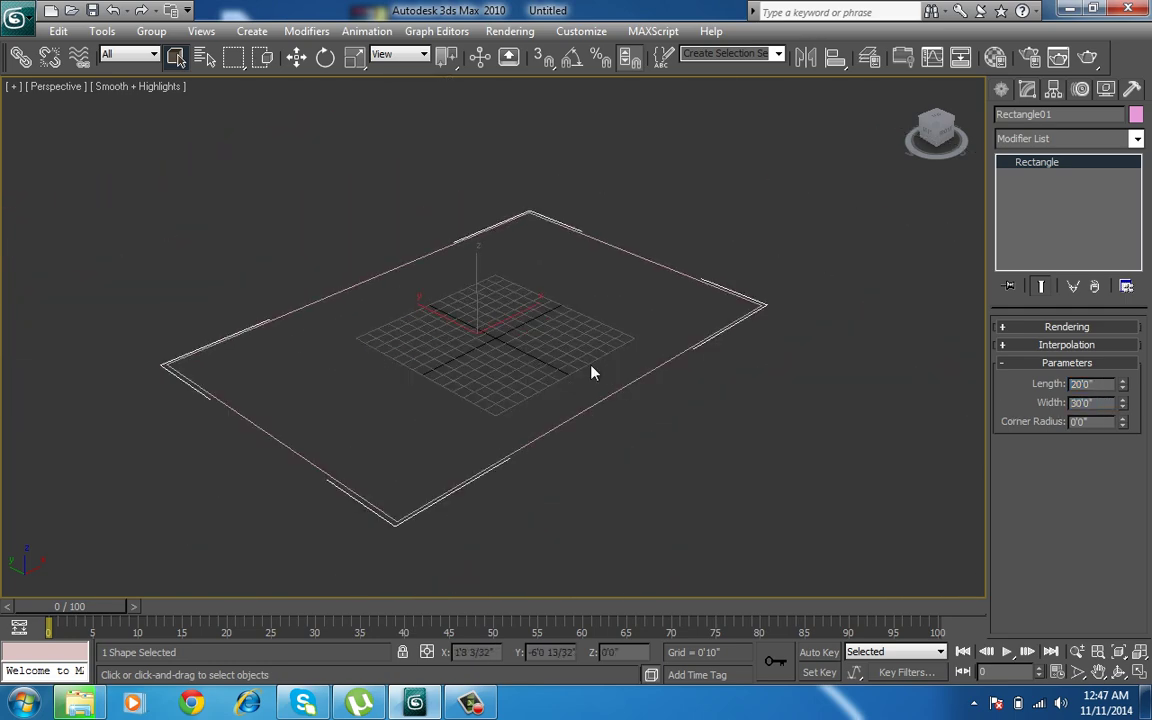
{"action": "double_click", "coordinate": [1085, 384]}
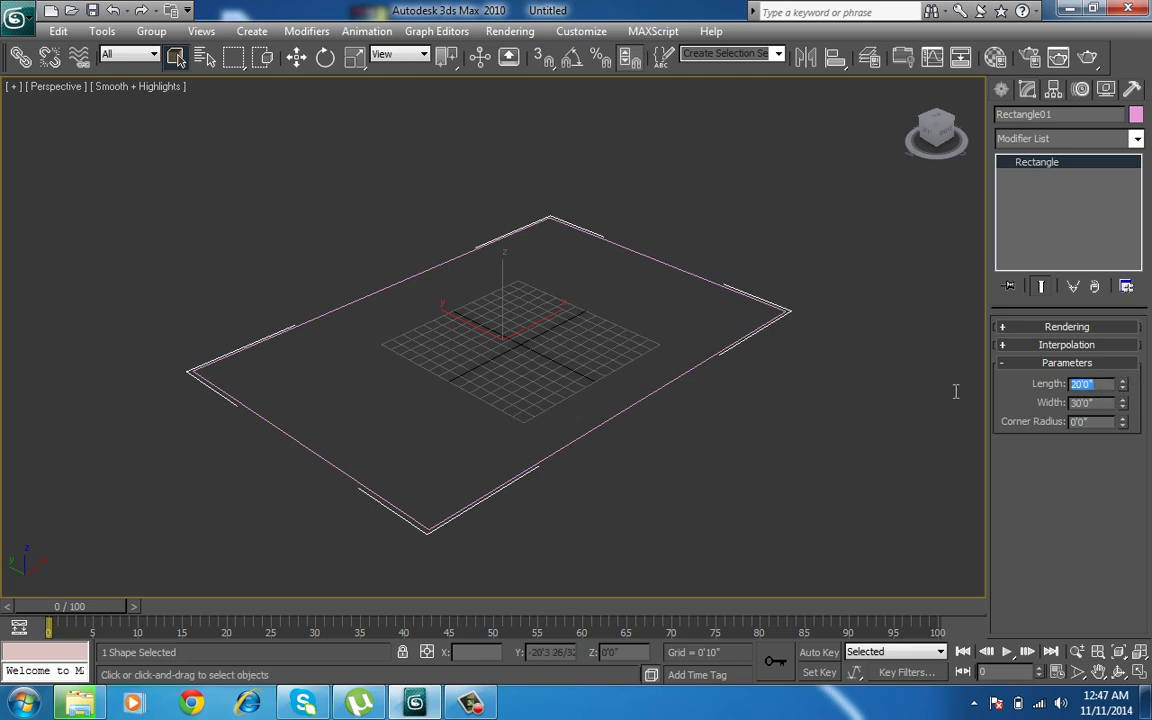
{"action": "type", "text": "15"}
{"action": "key", "text": "Return"}
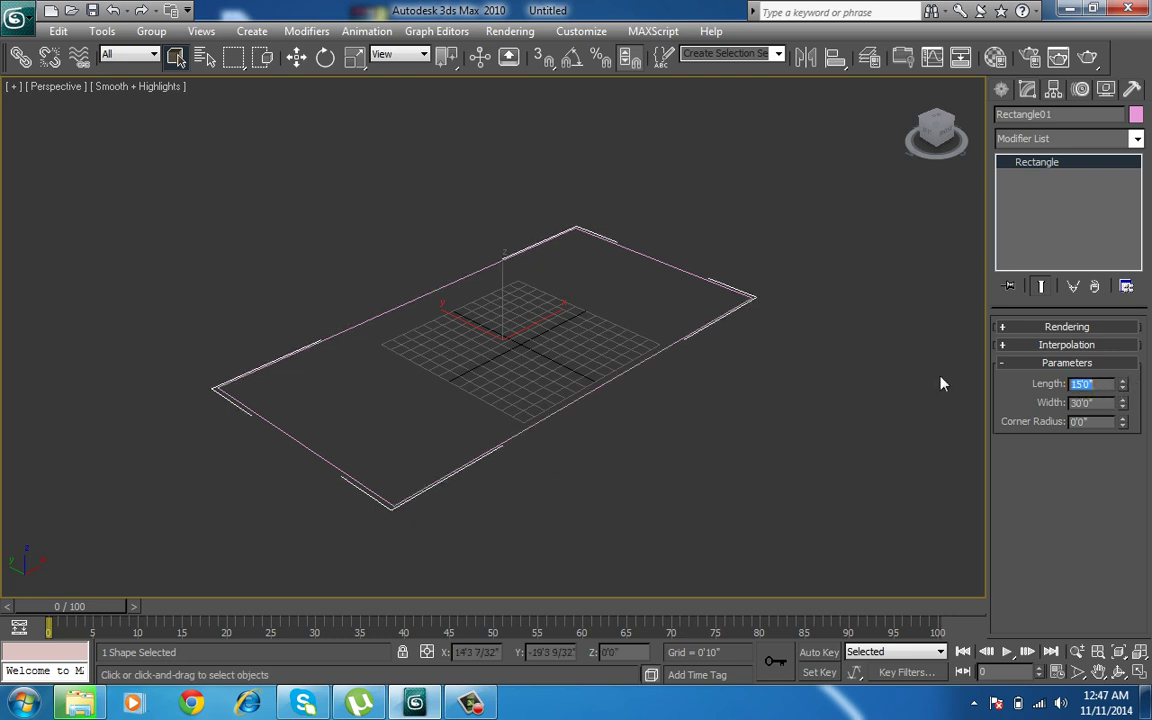
{"action": "middle_click_drag", "start_coordinate": [941, 380], "coordinate": [689, 397], "text": "alt"}
{"action": "scroll", "coordinate": [728, 391], "scroll_direction": "up", "scroll_amount": 2}
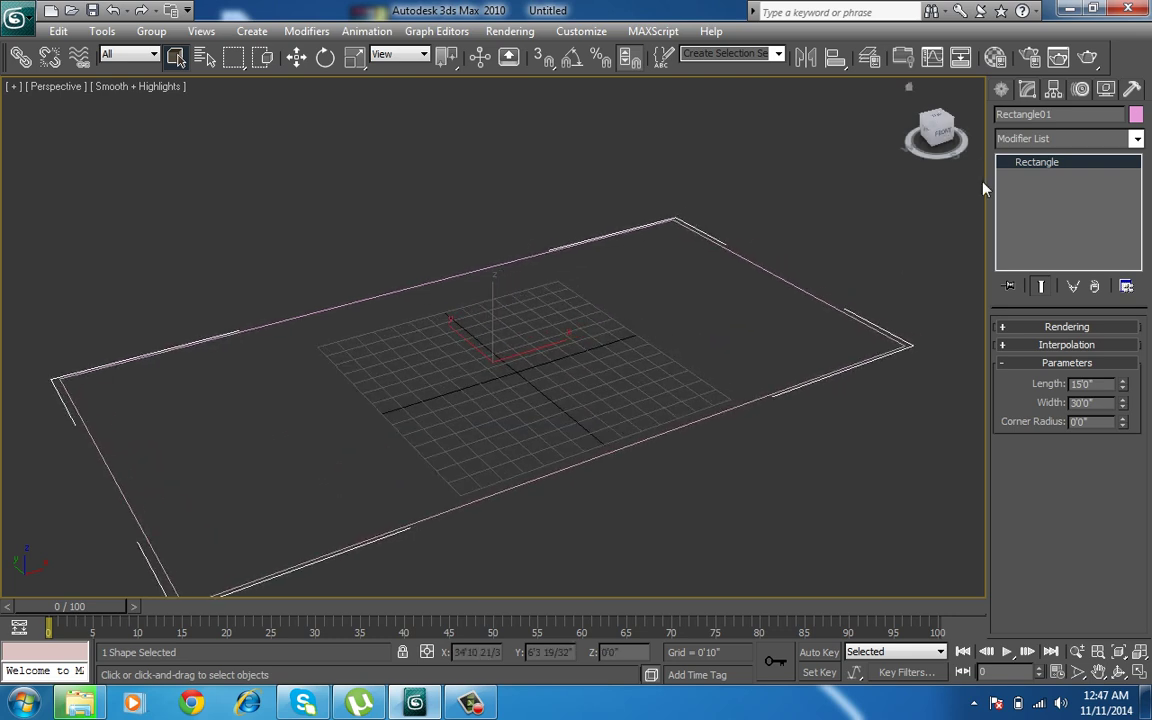
Convert the rectangle to an Editable Spline and make all four vertices Corner type
{"action": "right_click", "coordinate": [1018, 163]}
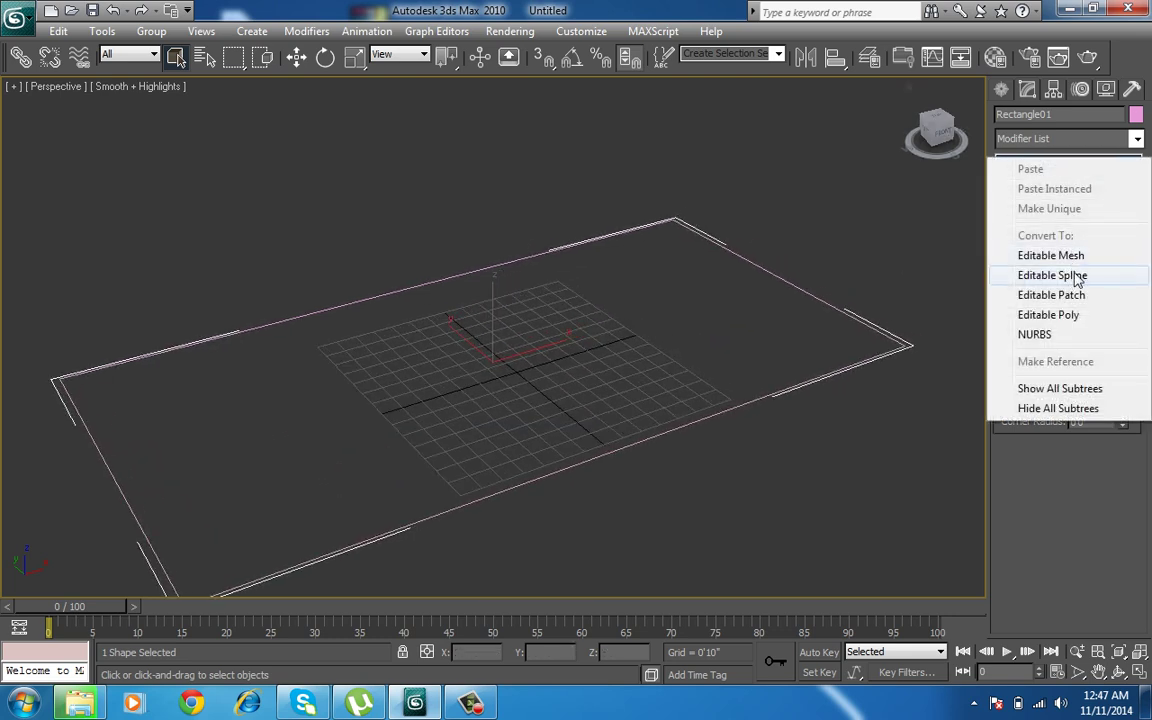
{"action": "left_click", "coordinate": [1078, 281]}
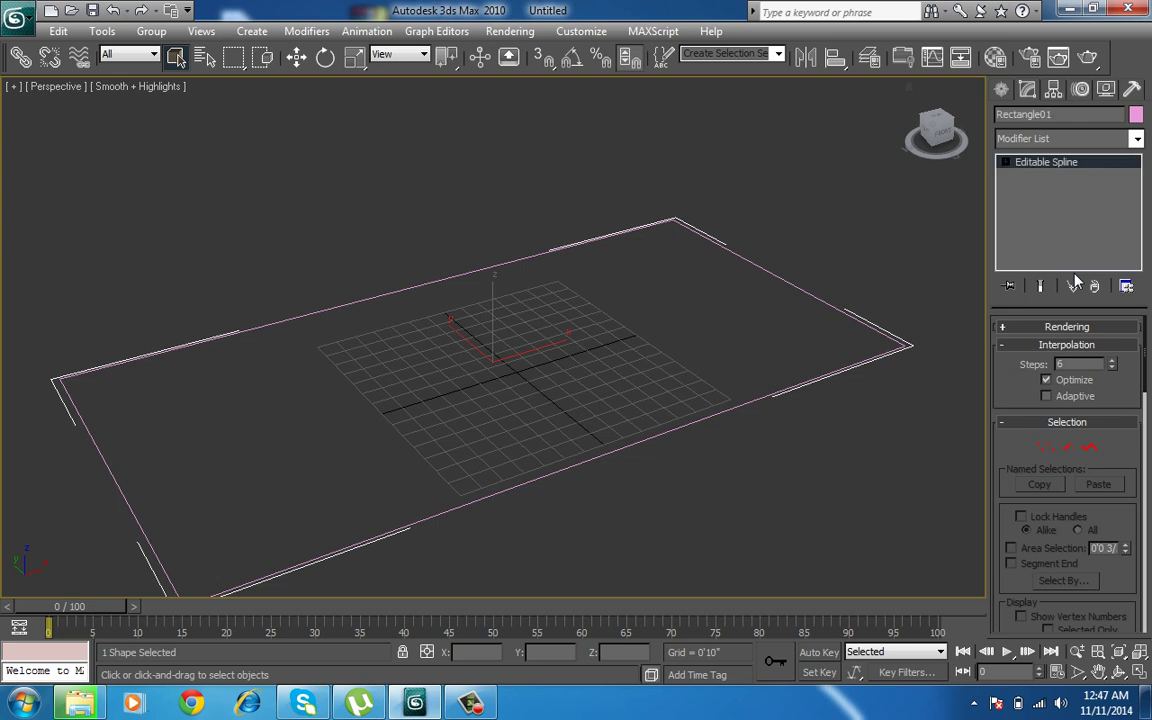
{"action": "left_click", "coordinate": [1045, 447]}
{"action": "scroll", "coordinate": [470, 420], "scroll_direction": "down", "scroll_amount": 4}
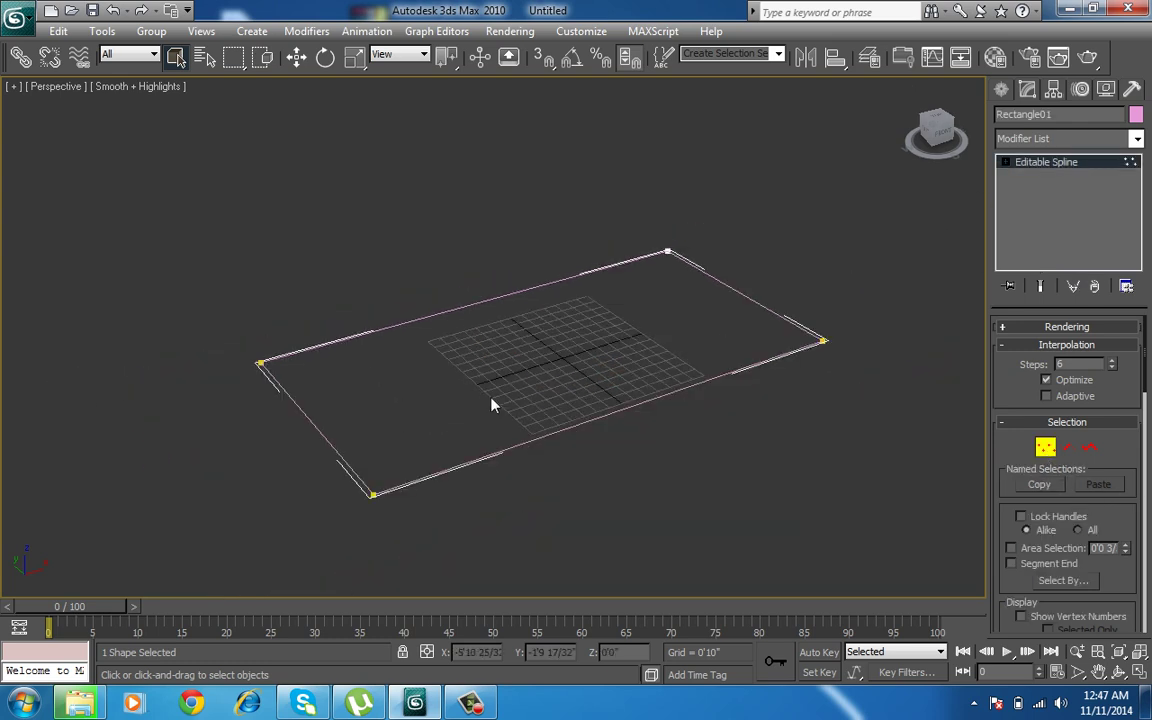
{"action": "left_click_drag", "start_coordinate": [850, 180], "coordinate": [250, 530]}
{"action": "right_click", "coordinate": [375, 410]}
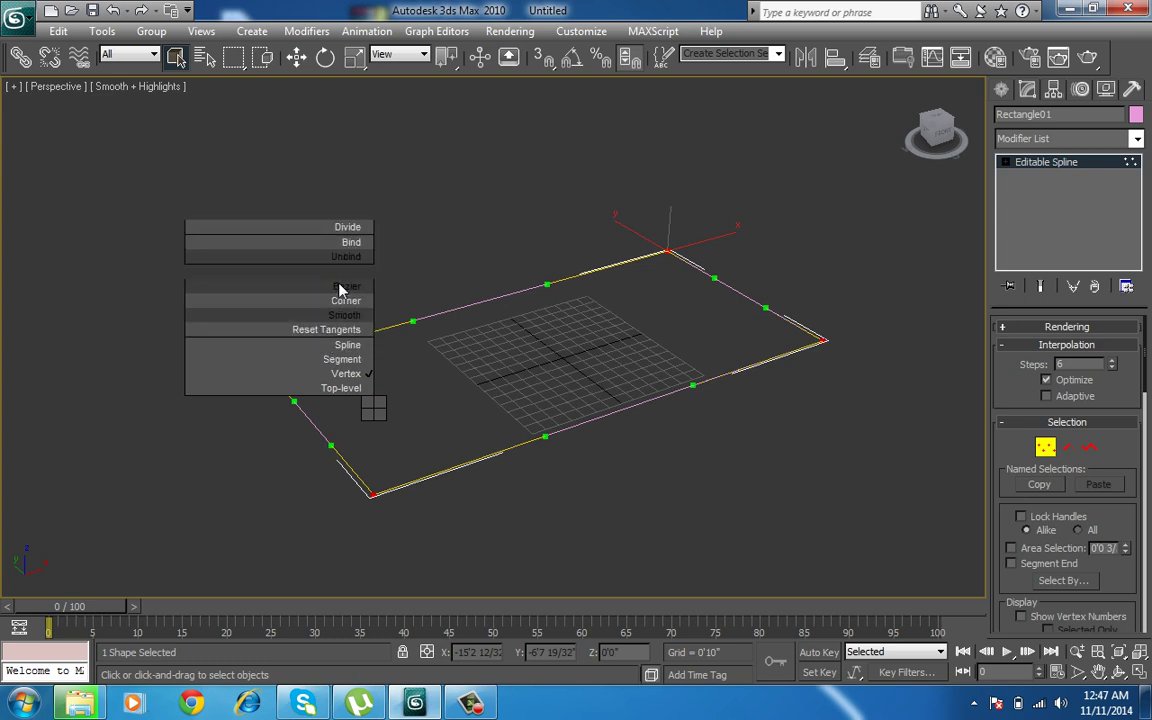
{"action": "left_click", "coordinate": [343, 301]}
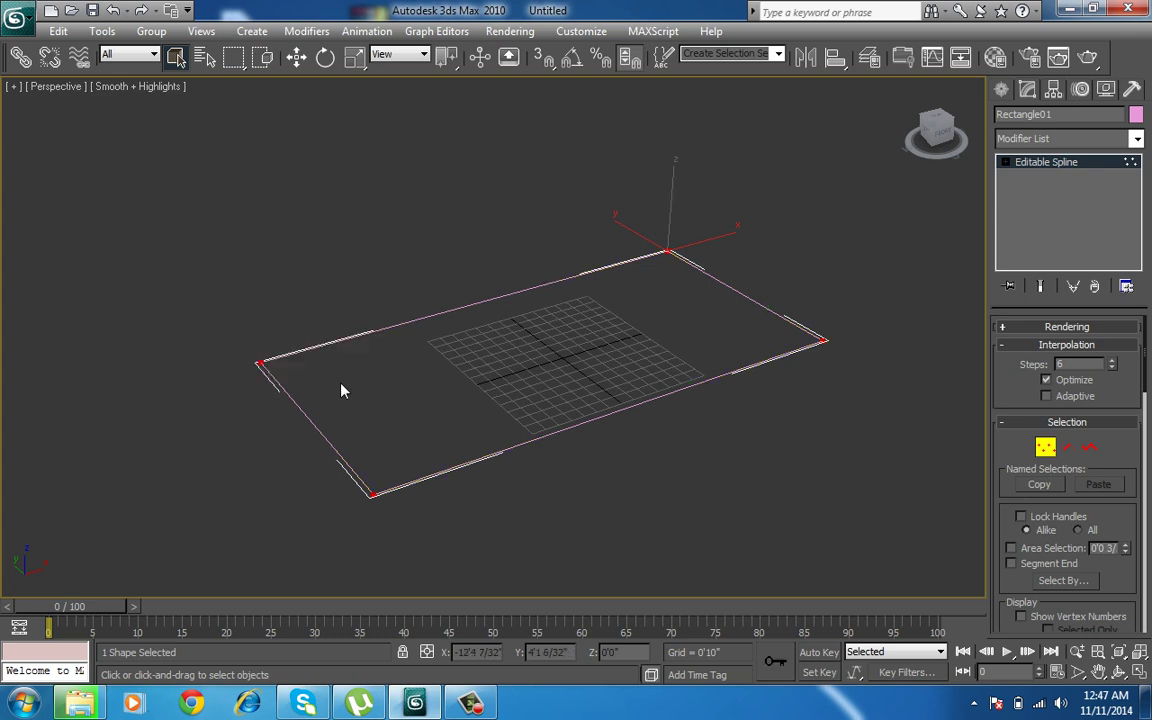
Outline the spline with an inner offset copy to give the walls thickness
{"action": "left_click", "coordinate": [1008, 162]}
{"action": "left_click", "coordinate": [1037, 205]}
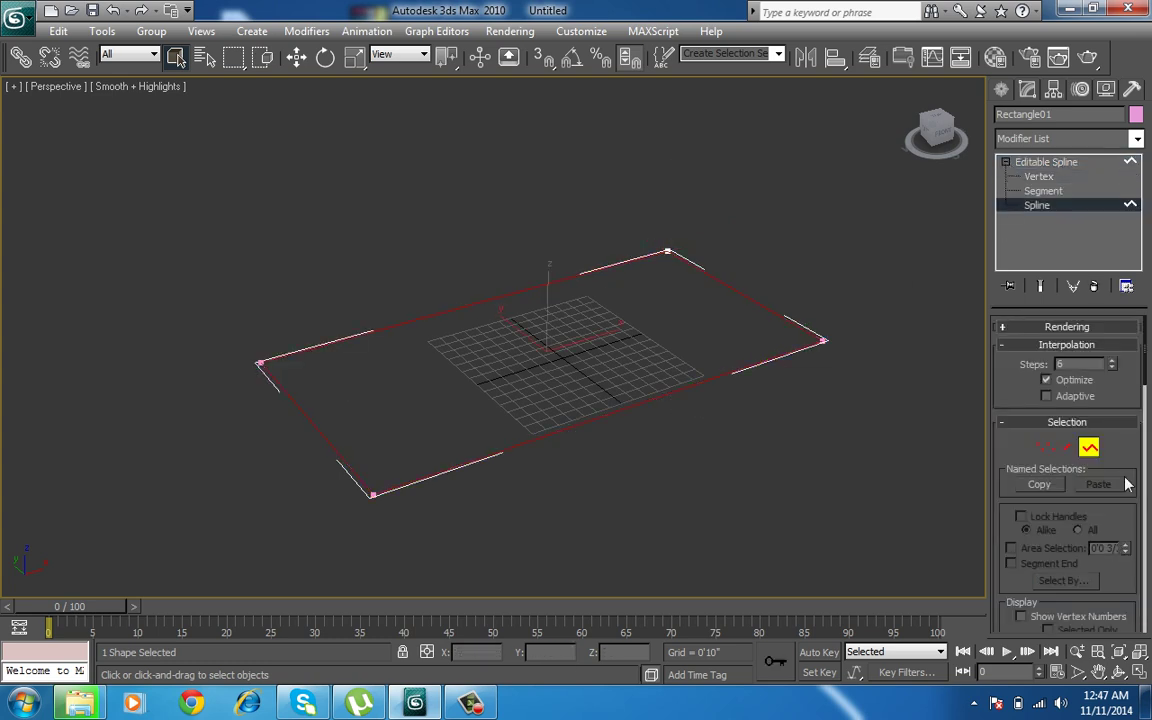
{"action": "scroll", "coordinate": [1088, 455], "scroll_direction": "down", "scroll_amount": 3}
{"action": "scroll", "coordinate": [1090, 455], "scroll_direction": "down", "scroll_amount": 3}
{"action": "scroll", "coordinate": [1095, 466], "scroll_direction": "down", "scroll_amount": 3}
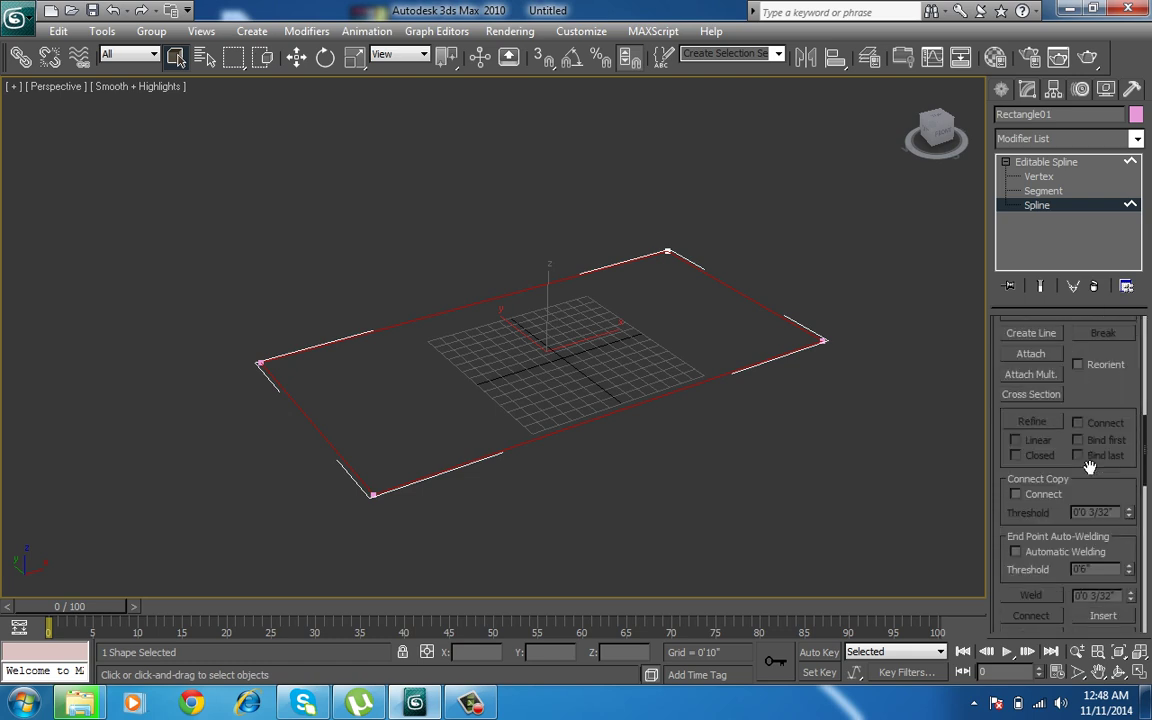
{"action": "scroll", "coordinate": [1090, 467], "scroll_direction": "down", "scroll_amount": 3}
{"action": "scroll", "coordinate": [1045, 520], "scroll_direction": "down", "scroll_amount": 3}
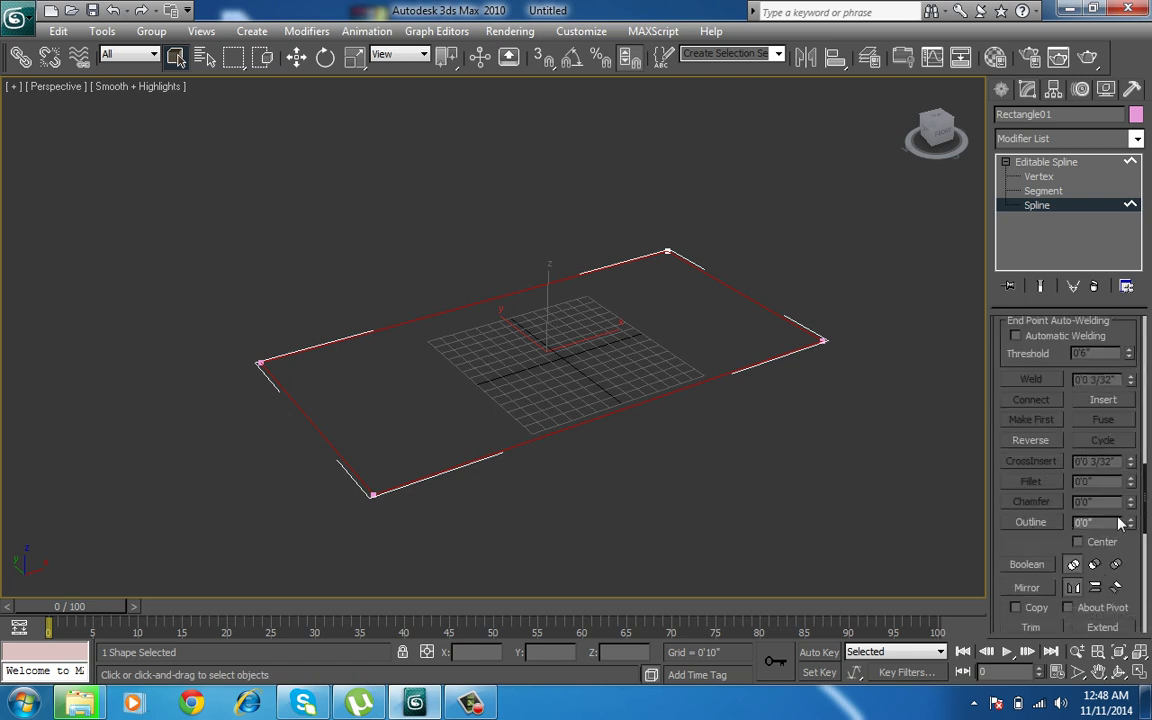
{"action": "left_click_drag", "start_coordinate": [951, 537], "coordinate": [745, 484]}
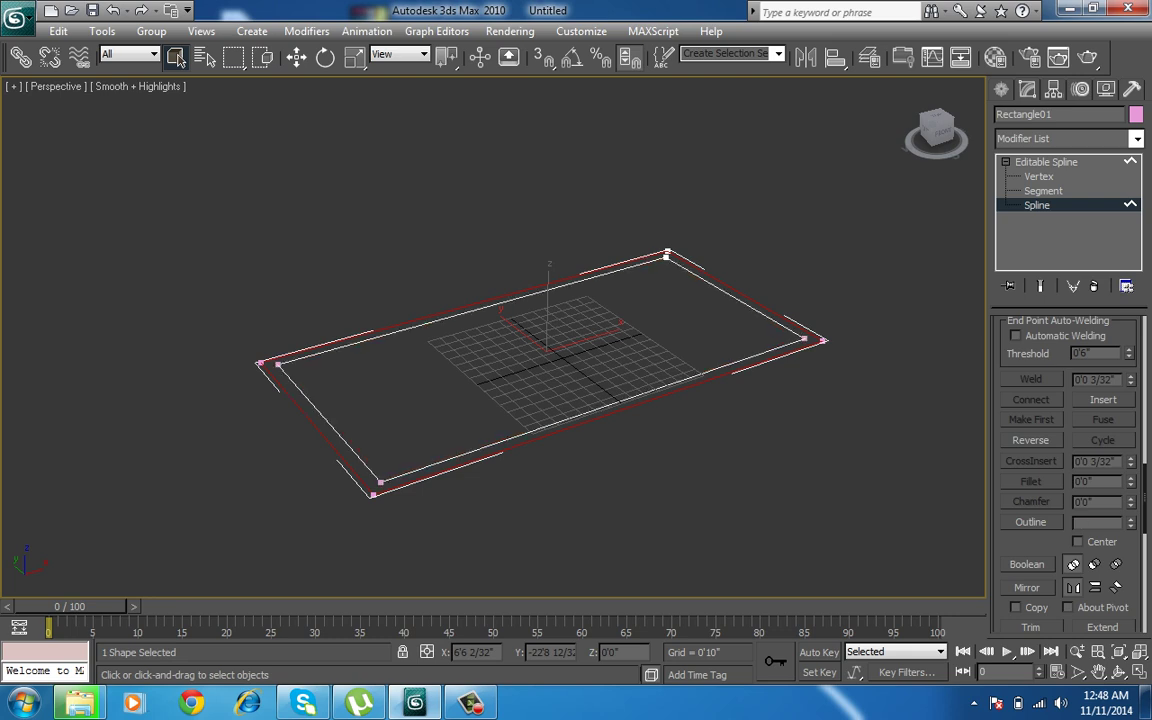
Add an Extrude modifier with Amount 12'0" to raise the walls
{"action": "left_click", "coordinate": [1033, 140]}
{"action": "scroll", "coordinate": [1033, 200], "scroll_direction": "down", "scroll_amount": 5}
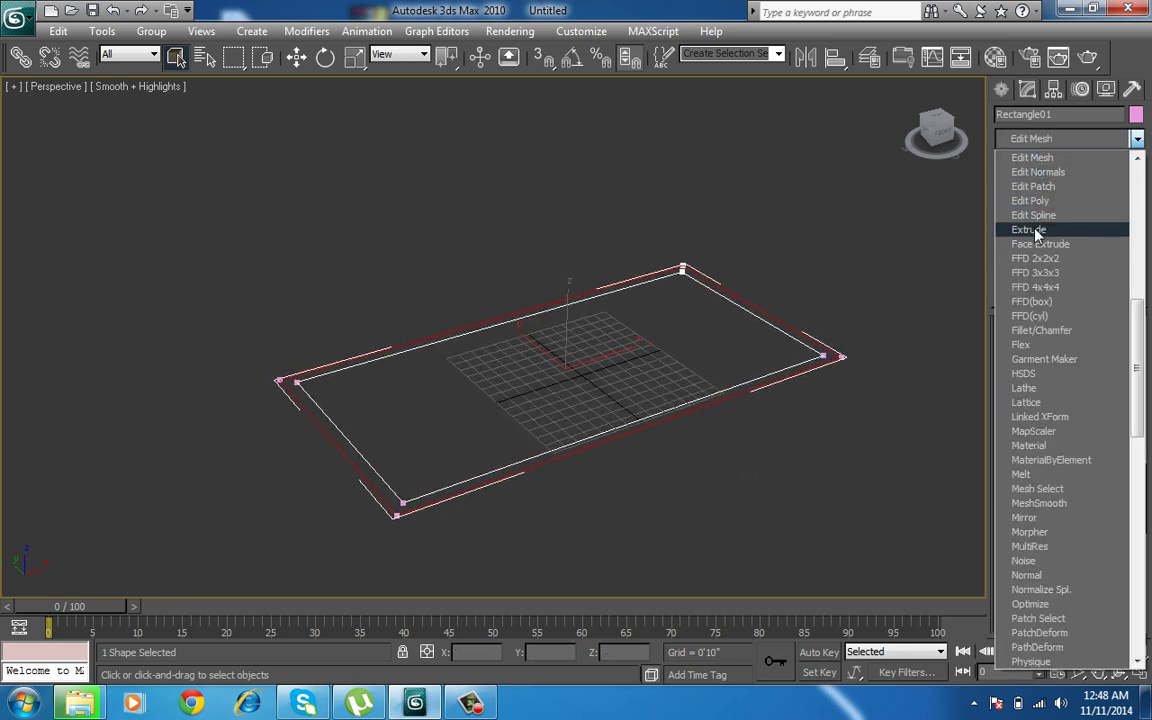
{"action": "left_click", "coordinate": [1030, 226]}
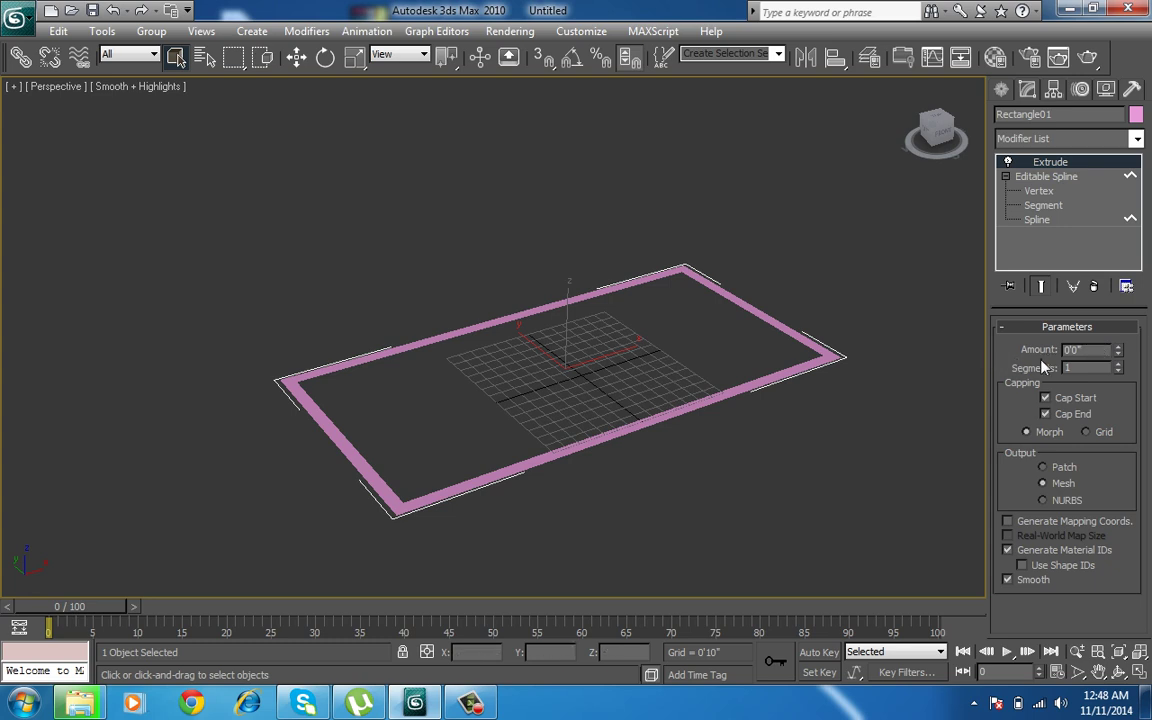
{"action": "left_click_drag", "start_coordinate": [1096, 356], "coordinate": [997, 349]}
{"action": "type", "text": "0"}
{"action": "key", "text": "Return"}
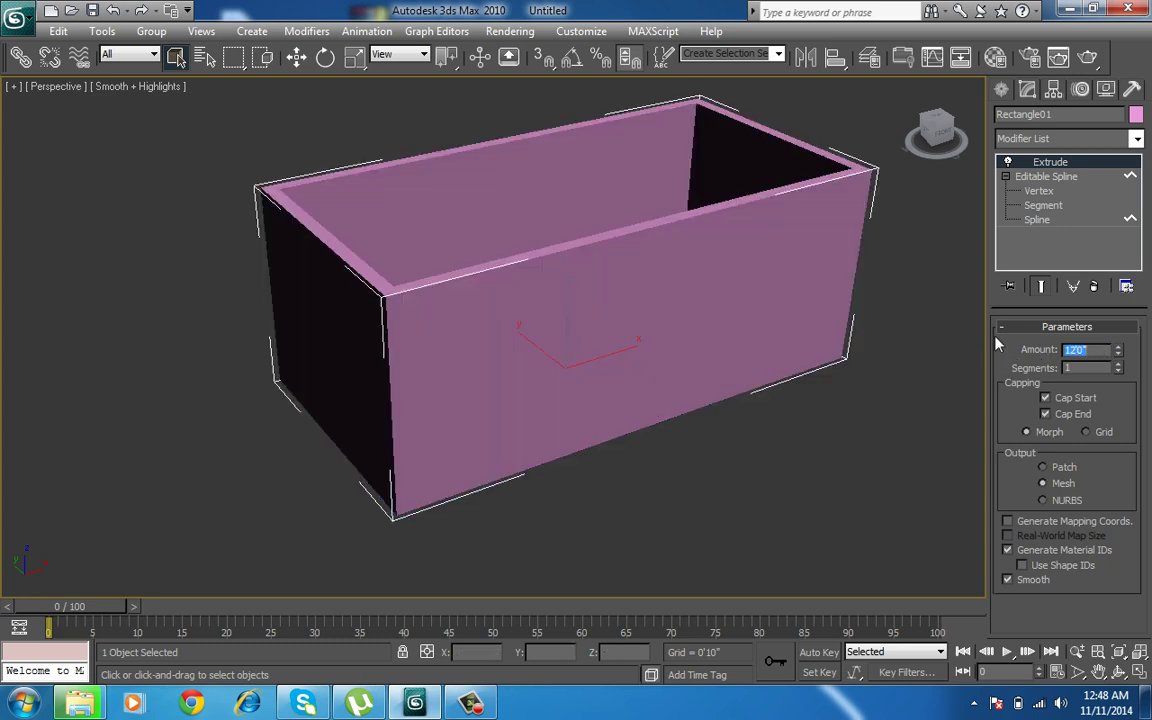
{"action": "left_click", "coordinate": [1001, 89]}
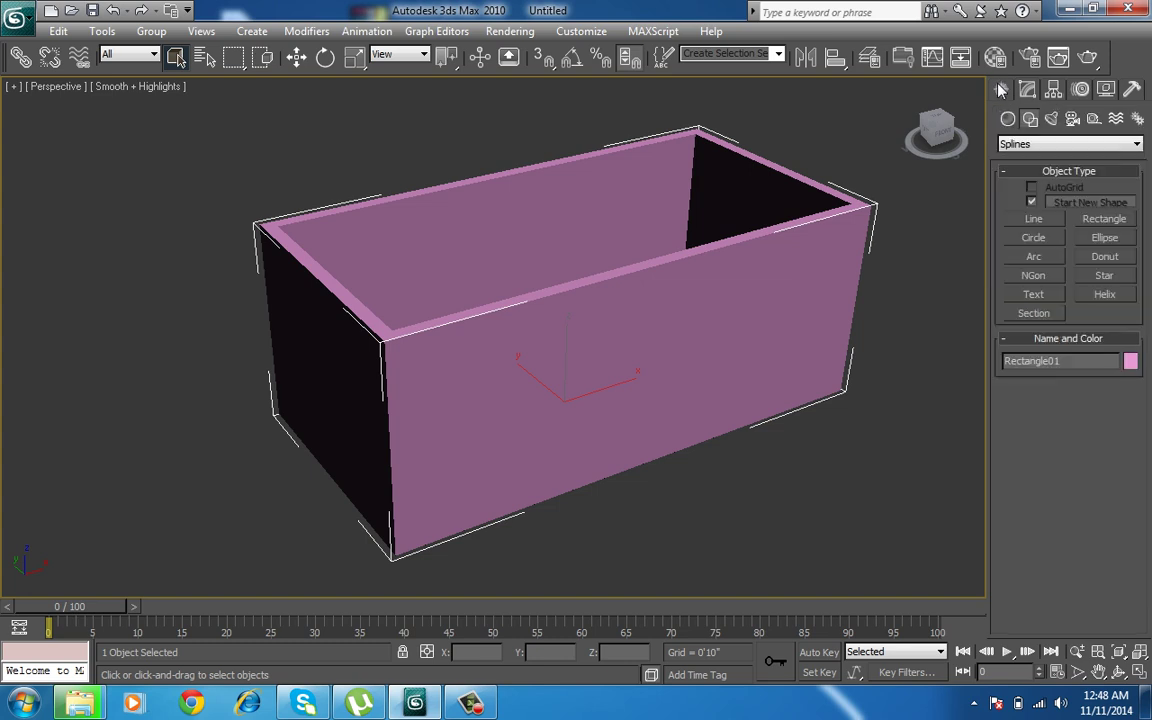
Draw a second rectangle snapped to the top corners of the walls
{"action": "right_click", "coordinate": [543, 58]}
{"action": "left_click", "coordinate": [680, 225]}
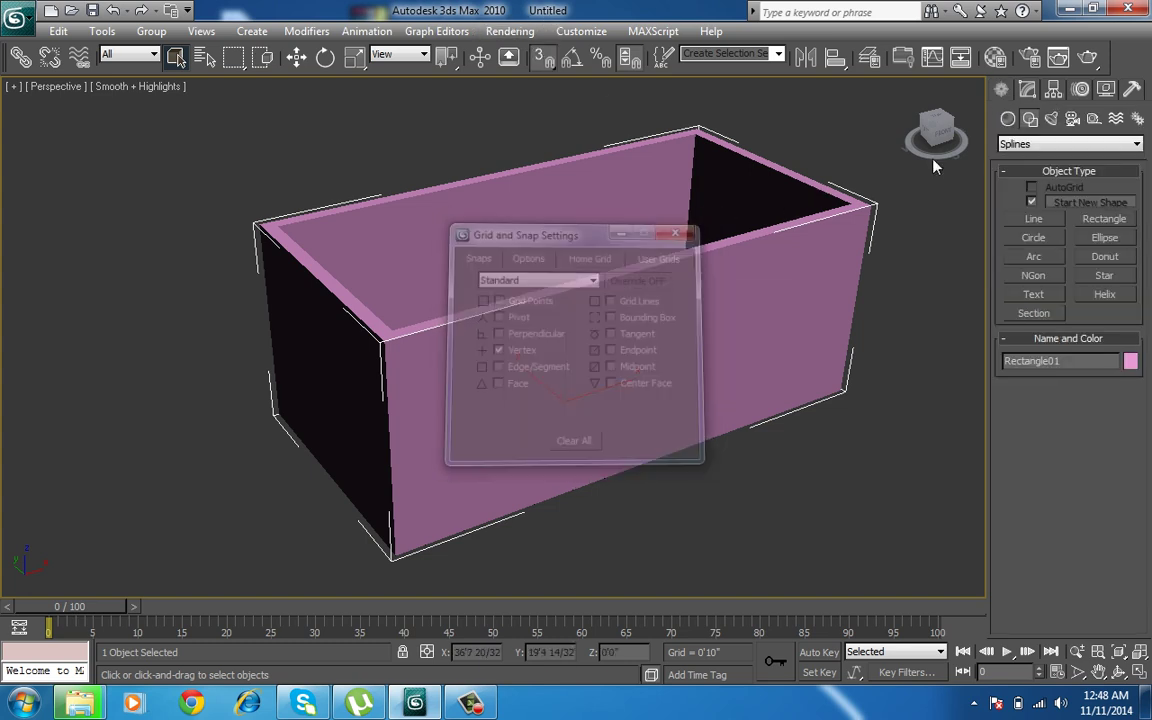
{"action": "left_click", "coordinate": [1086, 224]}
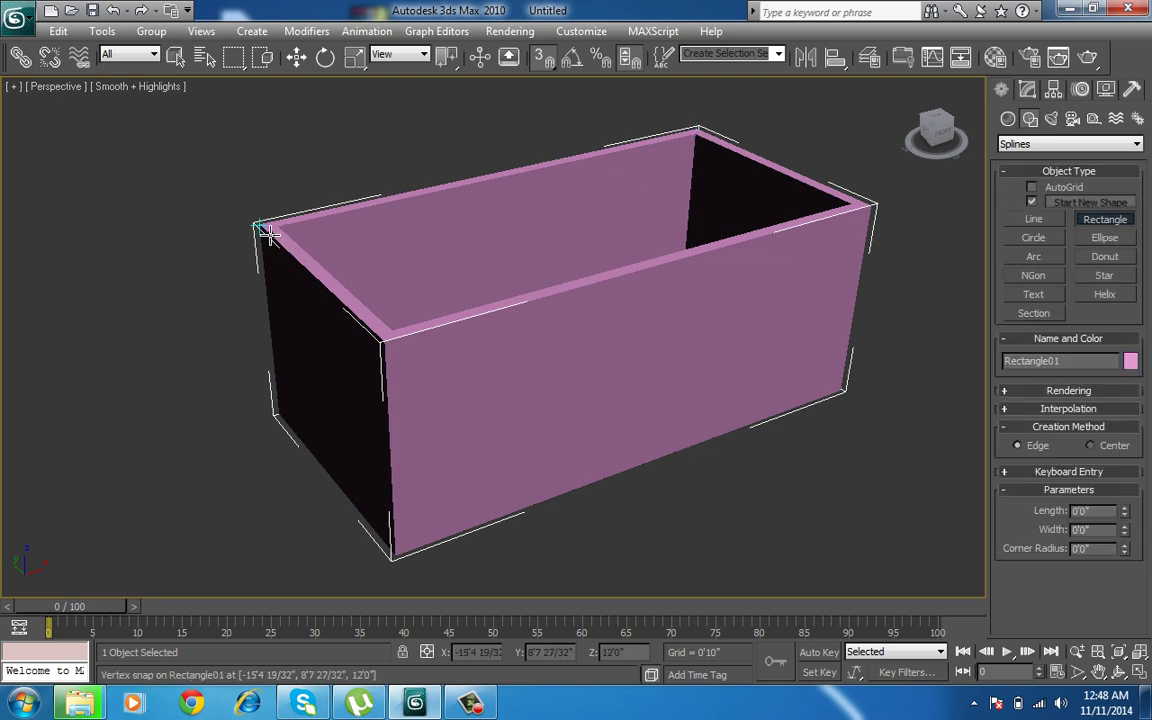
{"action": "mouse_move", "coordinate": [257, 224]}
{"action": "left_mouse_down"}
{"action": "mouse_move", "coordinate": [783, 243]}
{"action": "mouse_move", "coordinate": [872, 207]}
{"action": "left_mouse_up"}
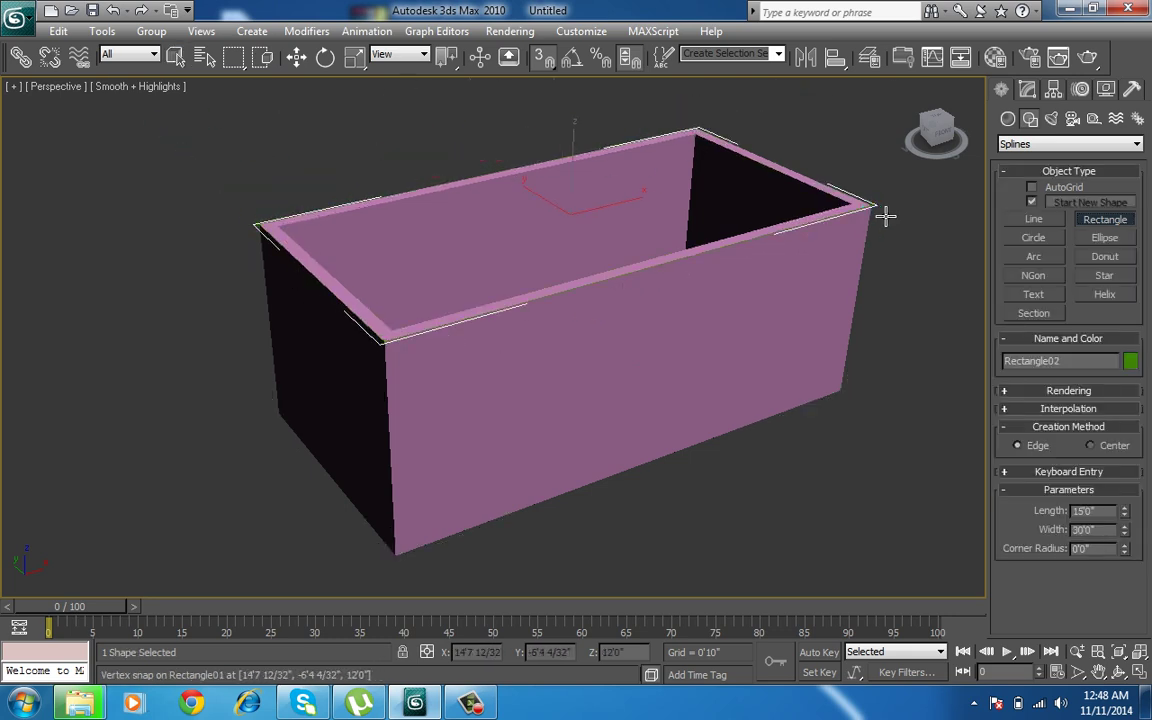
{"action": "right_click", "coordinate": [527, 226]}
Extrude the new rectangle 0'6" into a thin slab and give the walls 18 extrude segments
{"action": "left_click", "coordinate": [1029, 91]}
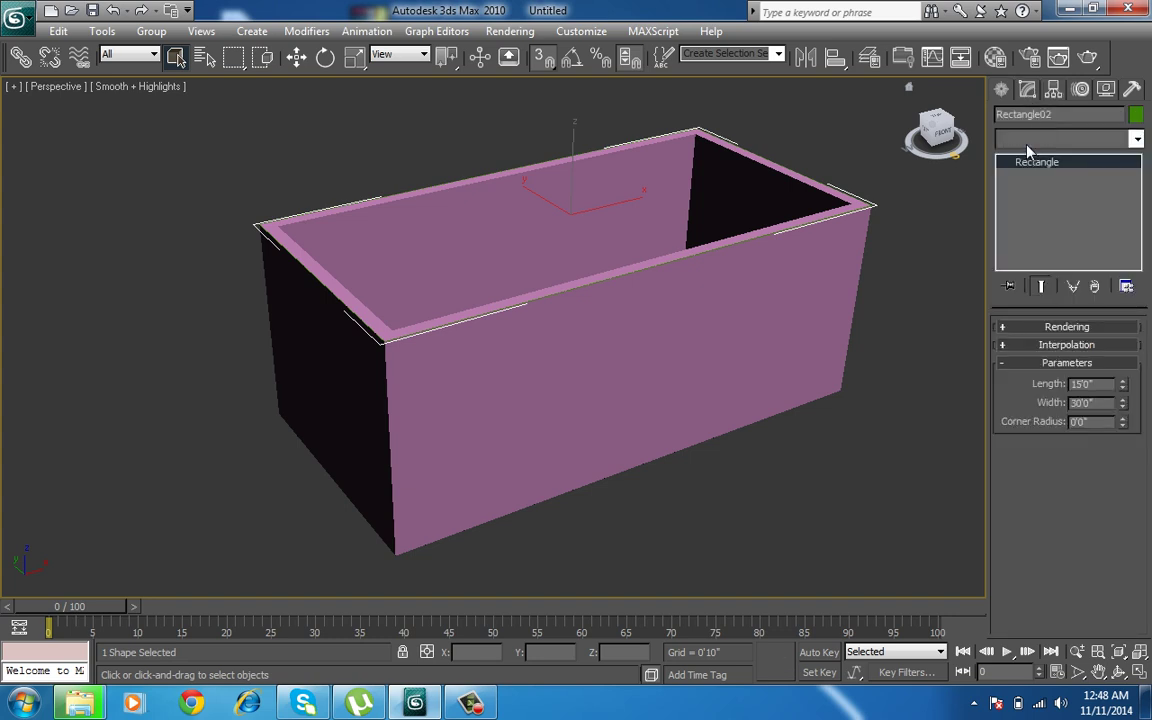
{"action": "left_click", "coordinate": [1066, 139]}
{"action": "scroll", "coordinate": [1030, 200], "scroll_direction": "down", "scroll_amount": 5}
{"action": "left_click", "coordinate": [1030, 216]}
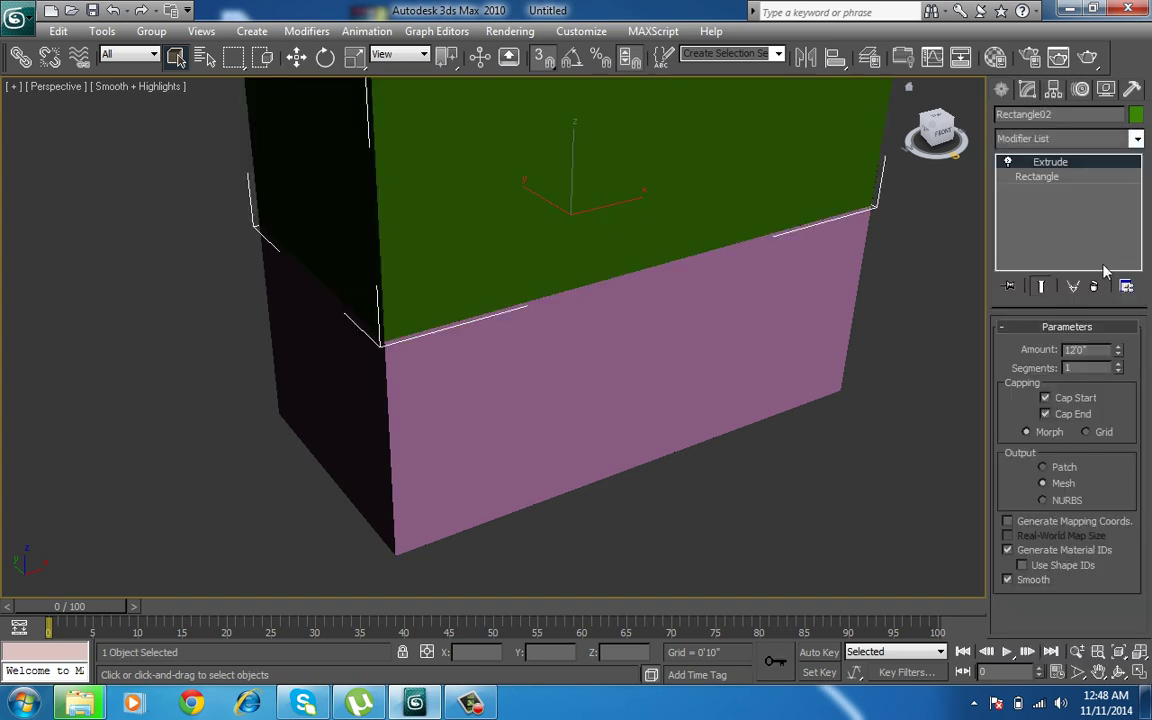
{"action": "type", "text": "6"}
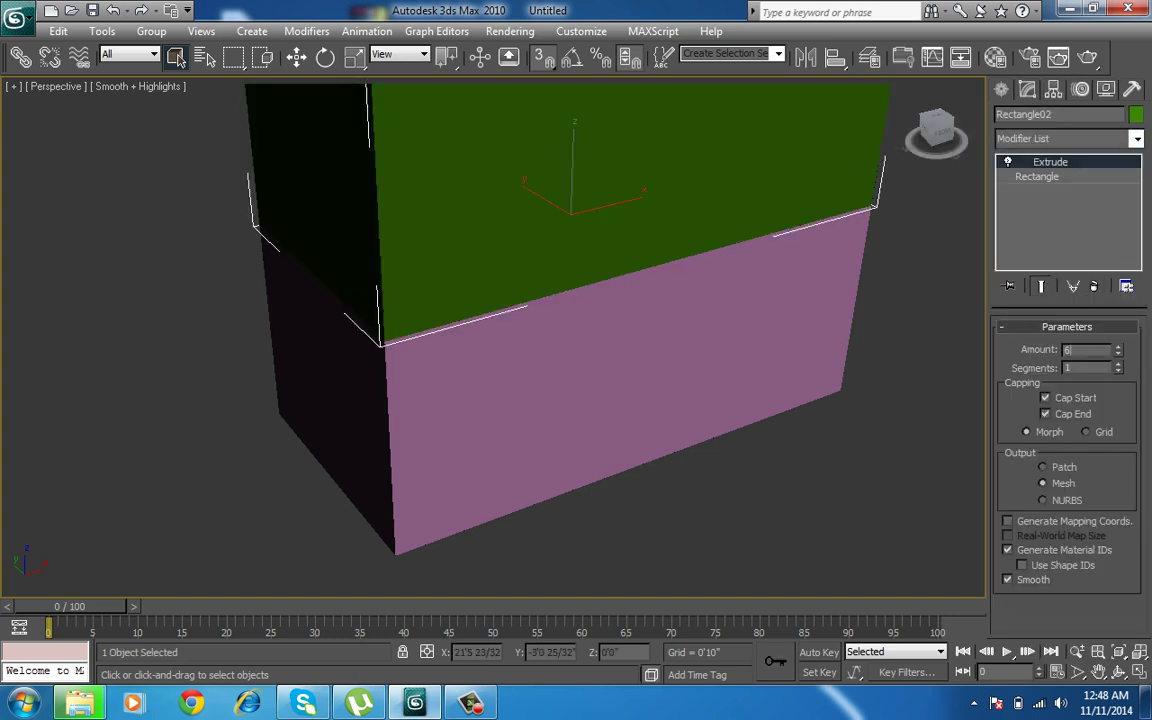
{"action": "key", "text": "Return"}
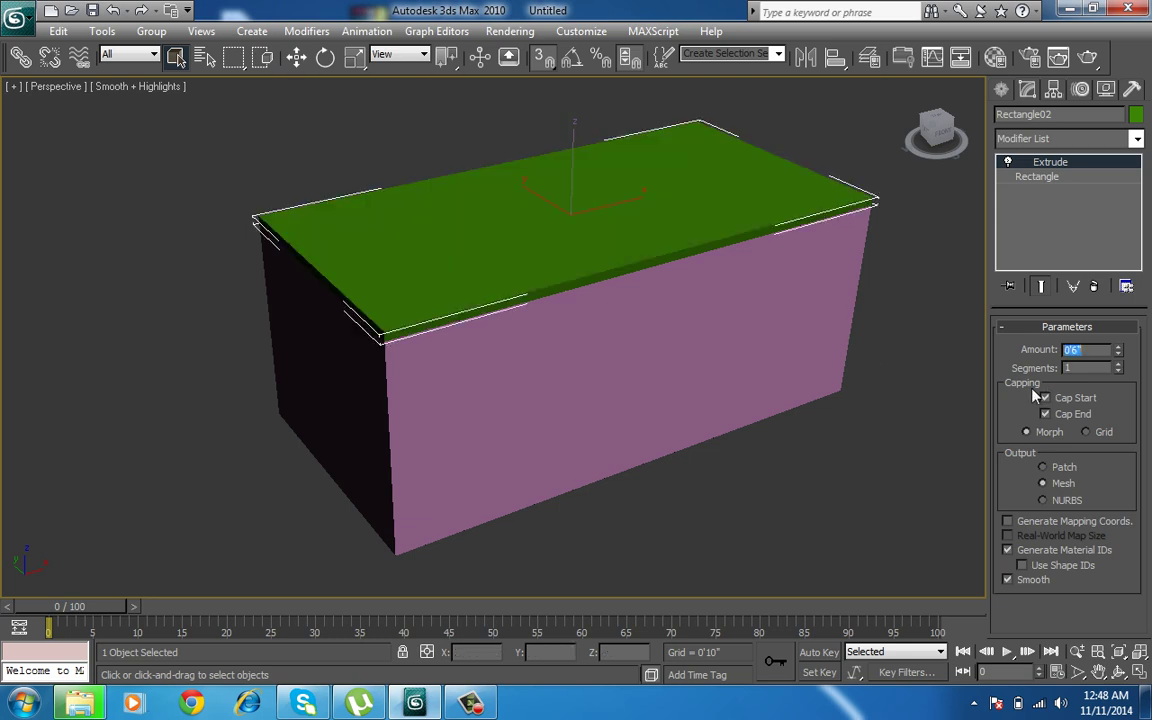
{"action": "left_click", "coordinate": [597, 411]}
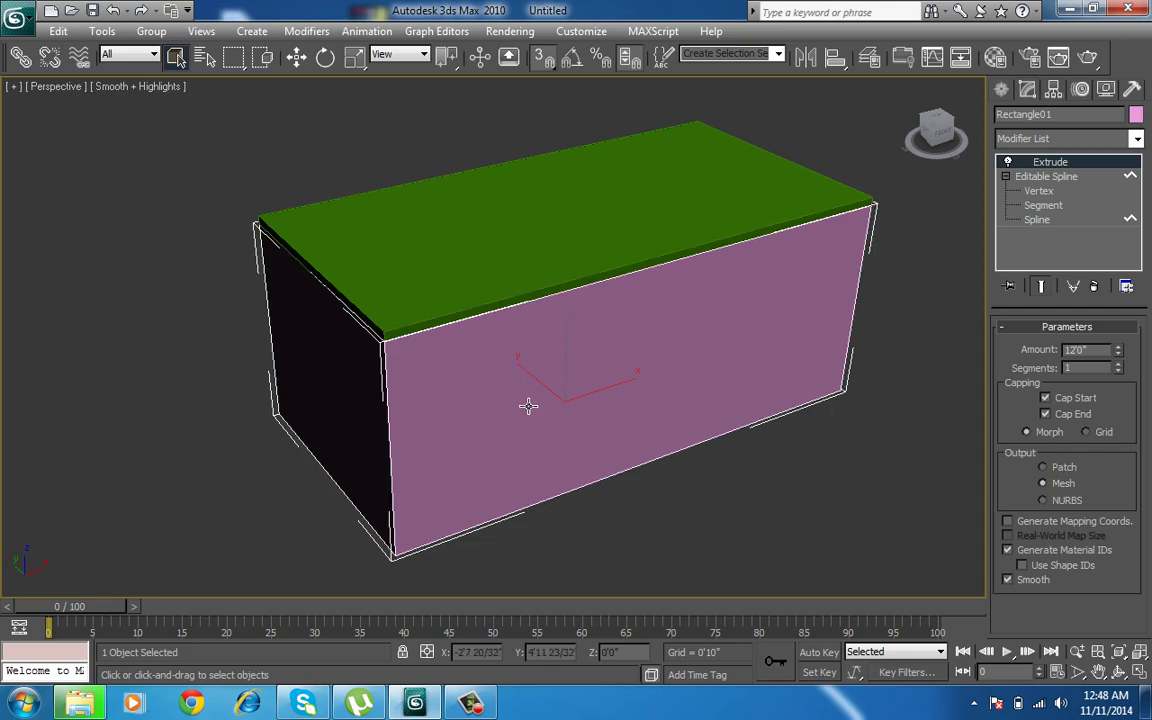
{"action": "mouse_move", "coordinate": [1118, 372]}
{"action": "left_mouse_down"}
{"action": "mouse_move", "coordinate": [1114, 325]}
{"action": "mouse_move", "coordinate": [1114, 345]}
{"action": "left_mouse_up"}
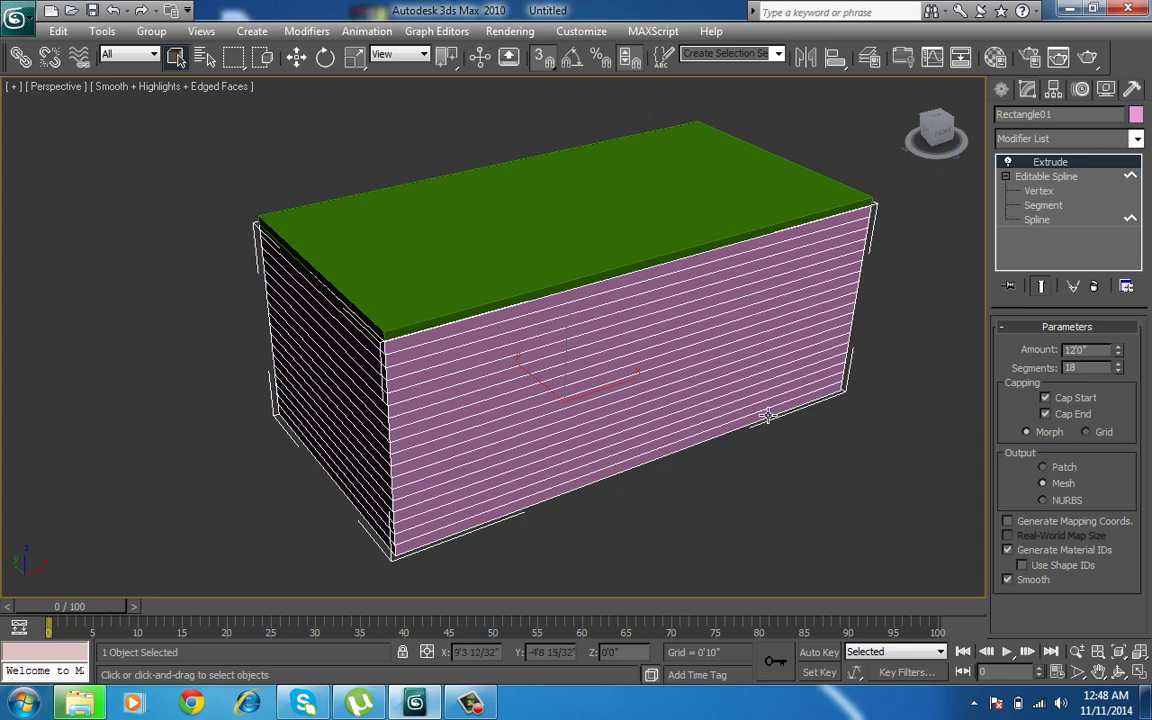
Copy the green slab as an independent object and snap it down to the walls' base
{"action": "left_click", "coordinate": [516, 273]}
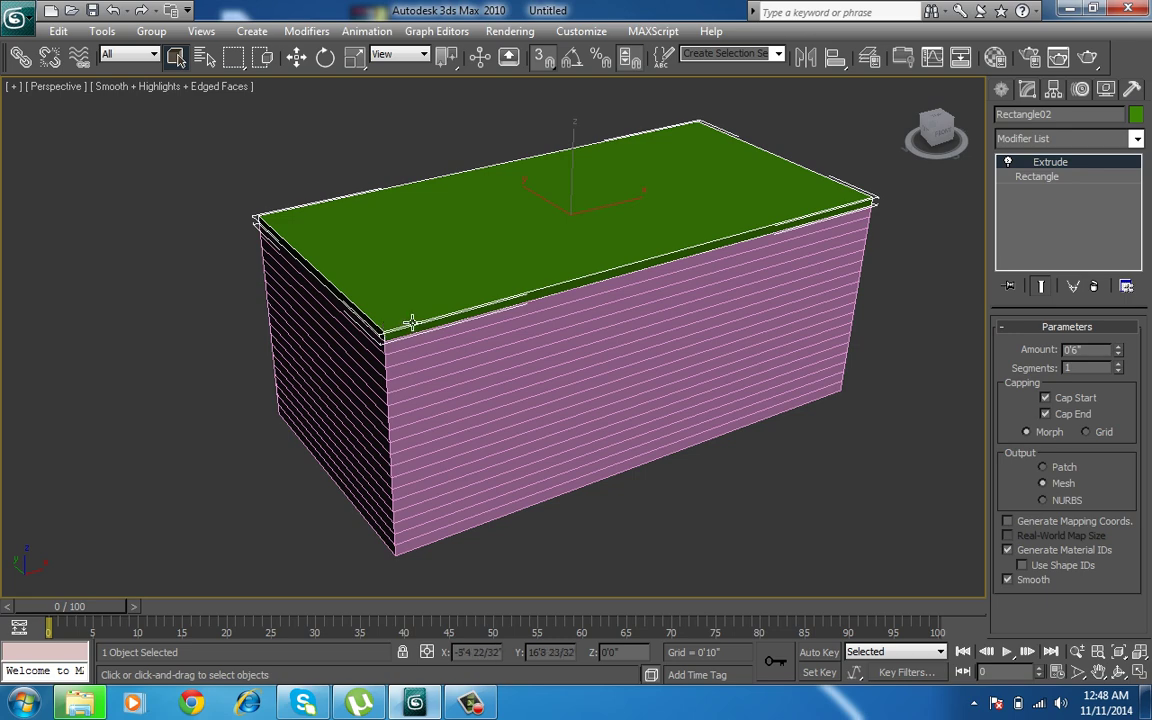
{"action": "key", "text": "ctrl+v"}
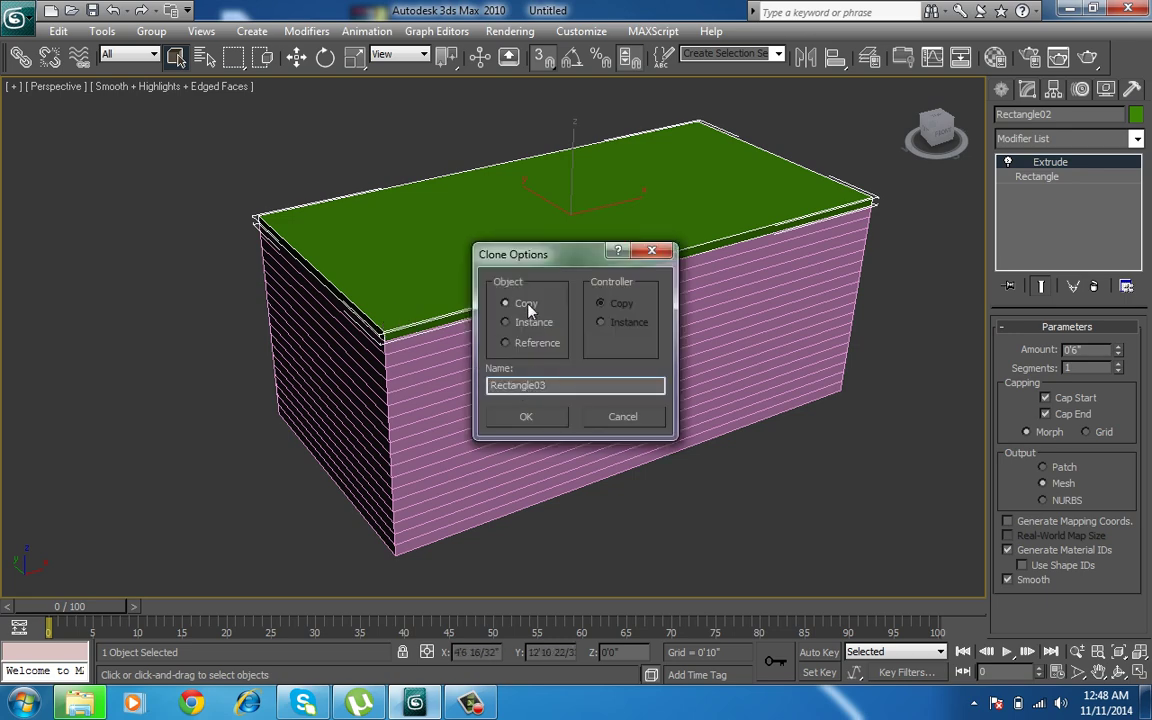
{"action": "left_click", "coordinate": [530, 417]}
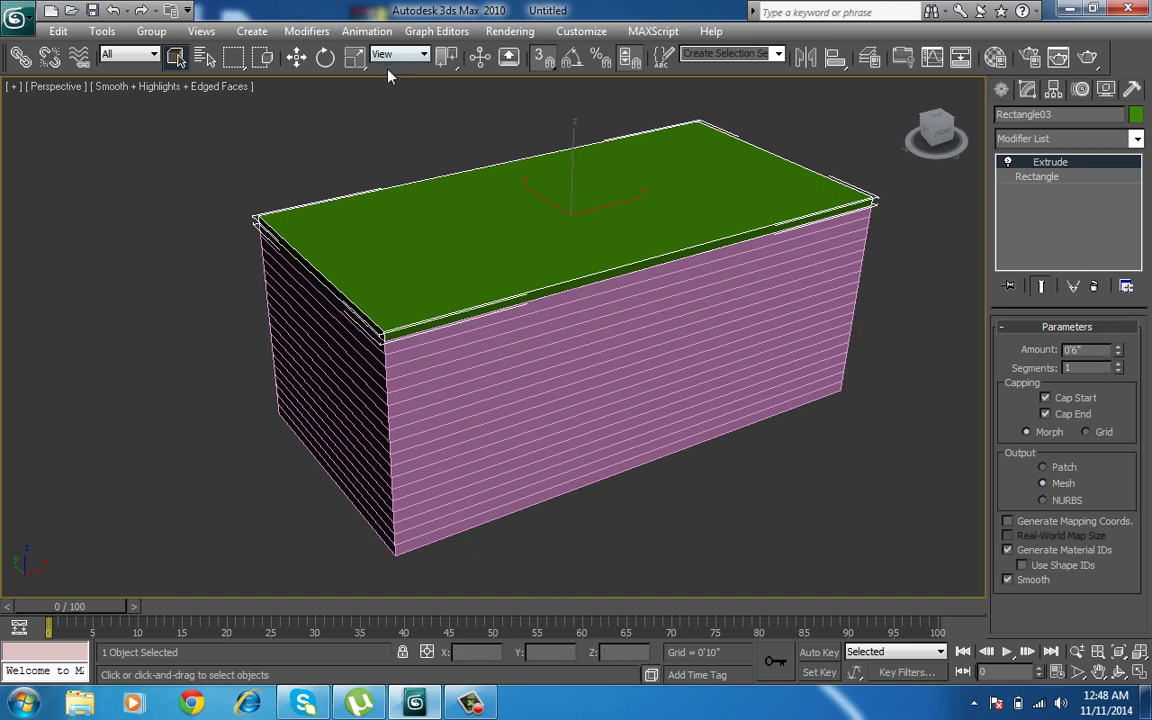
{"action": "left_click", "coordinate": [300, 58]}
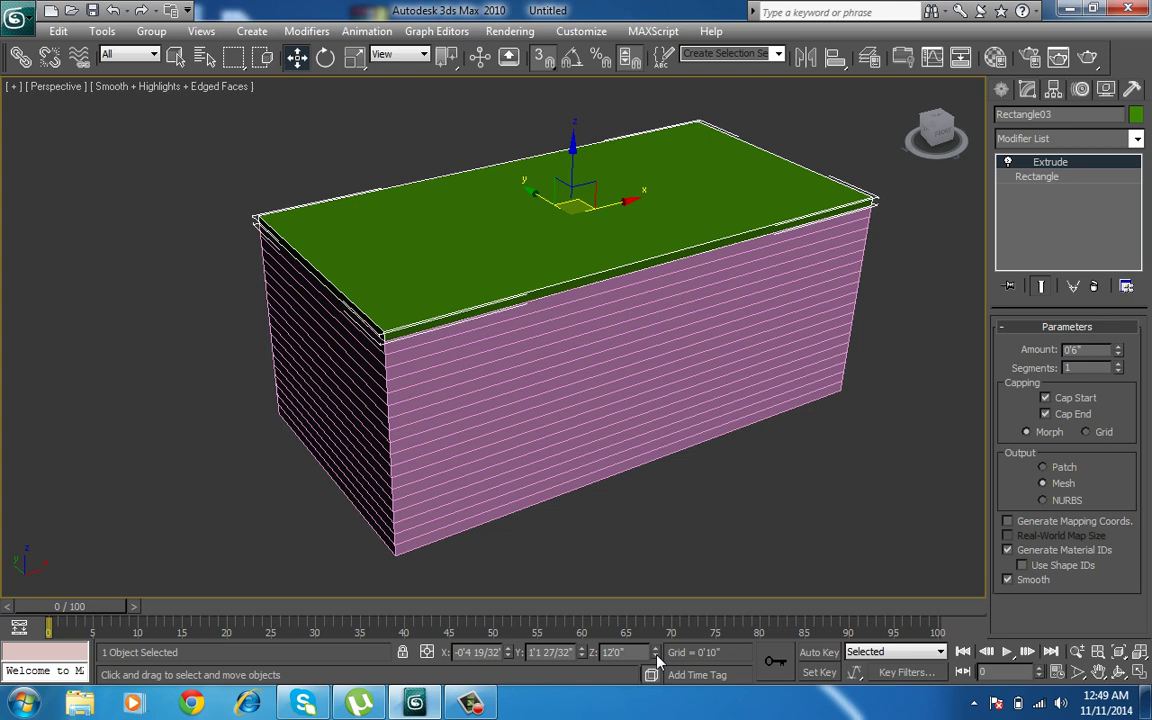
{"action": "right_click", "coordinate": [656, 655]}
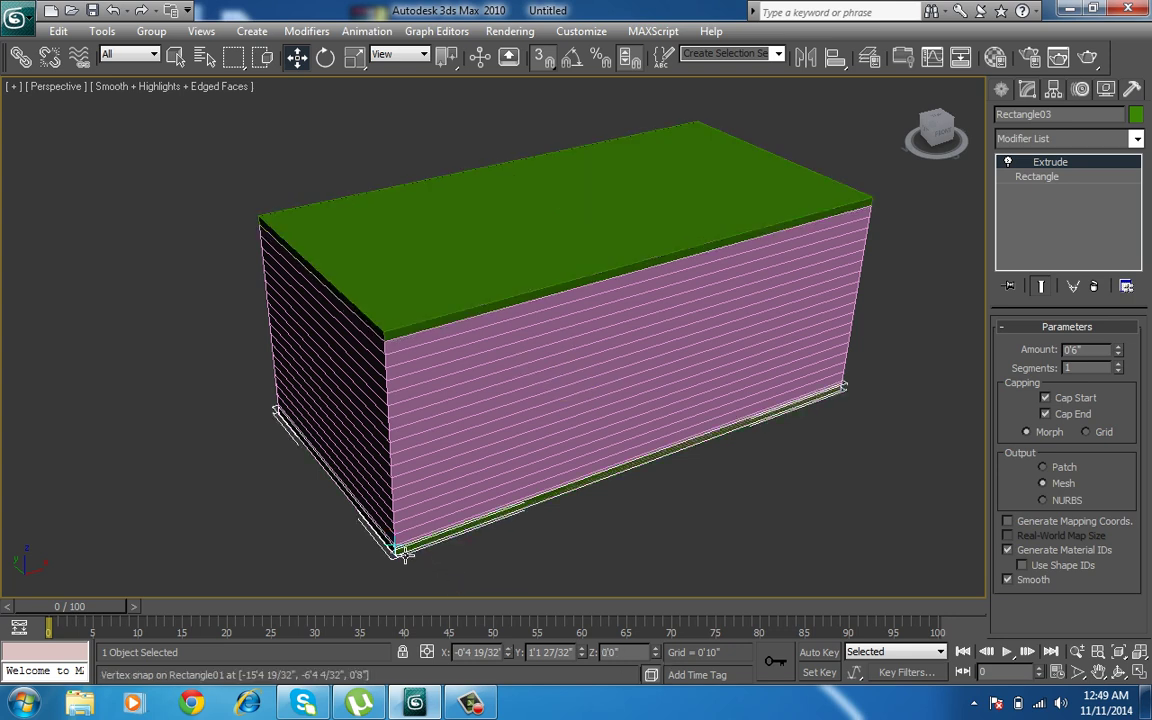
{"action": "left_click_drag", "start_coordinate": [397, 545], "coordinate": [432, 566]}
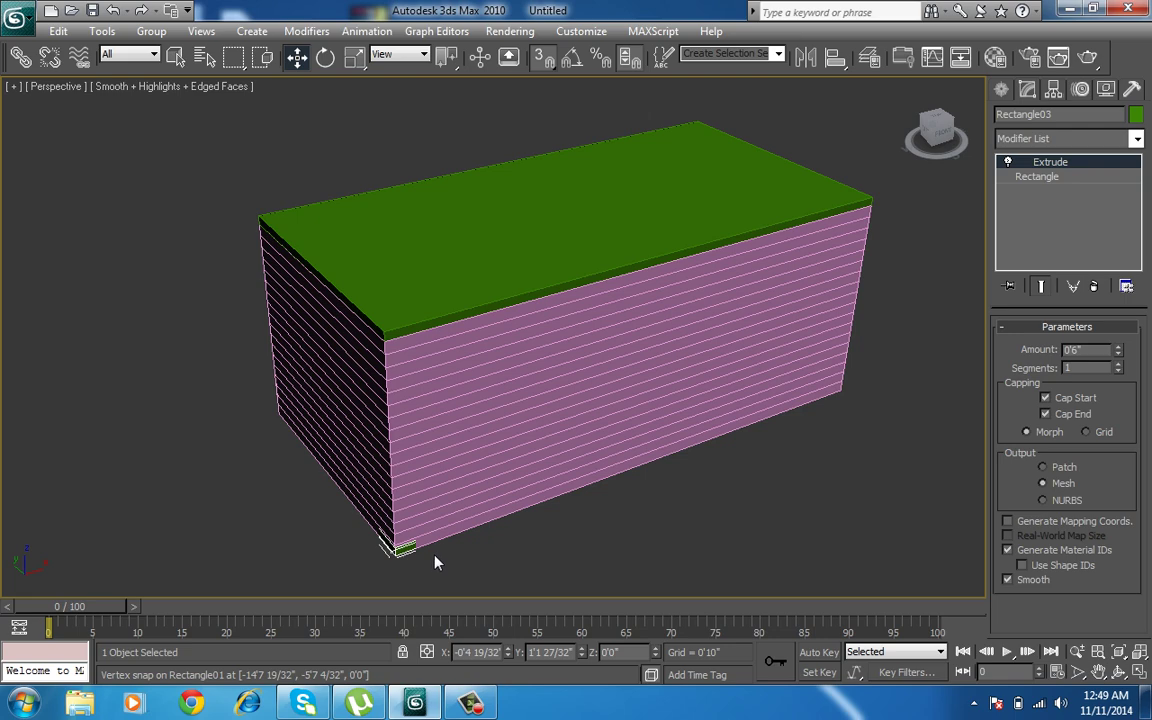
Extrude the floor copy -0'2" downward, colour it pale yellow, and view it from the top
{"action": "double_click", "coordinate": [1090, 350]}
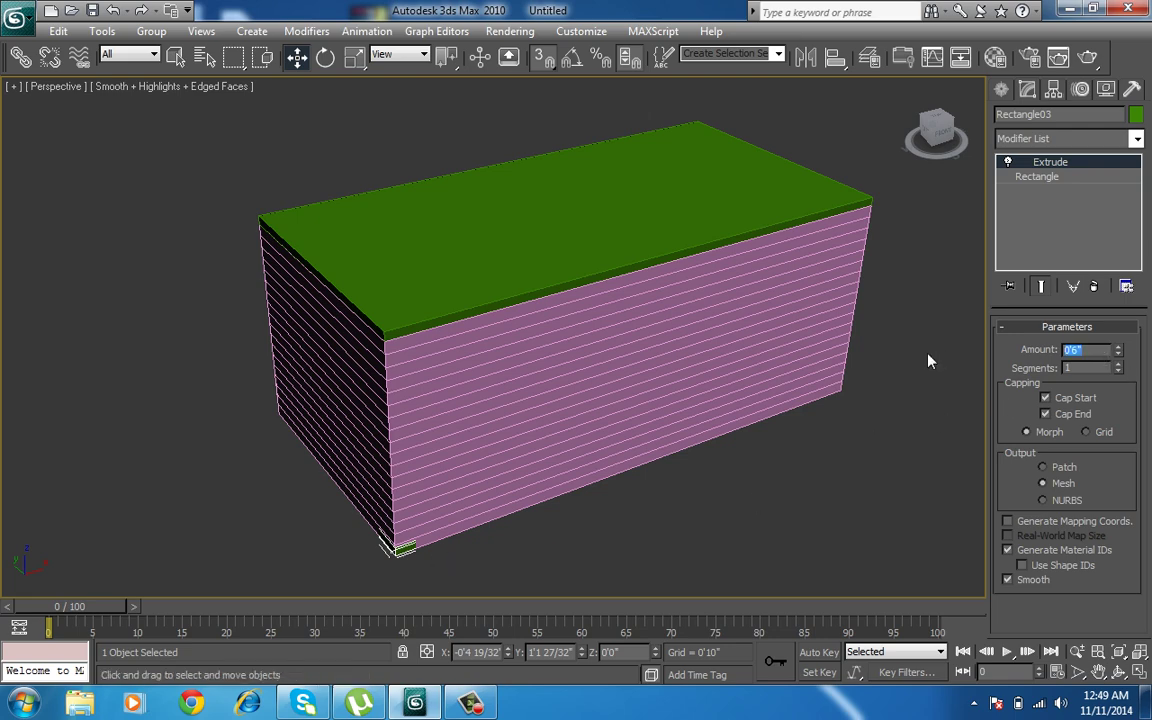
{"action": "type", "text": "-2"}
{"action": "key", "text": "Return"}
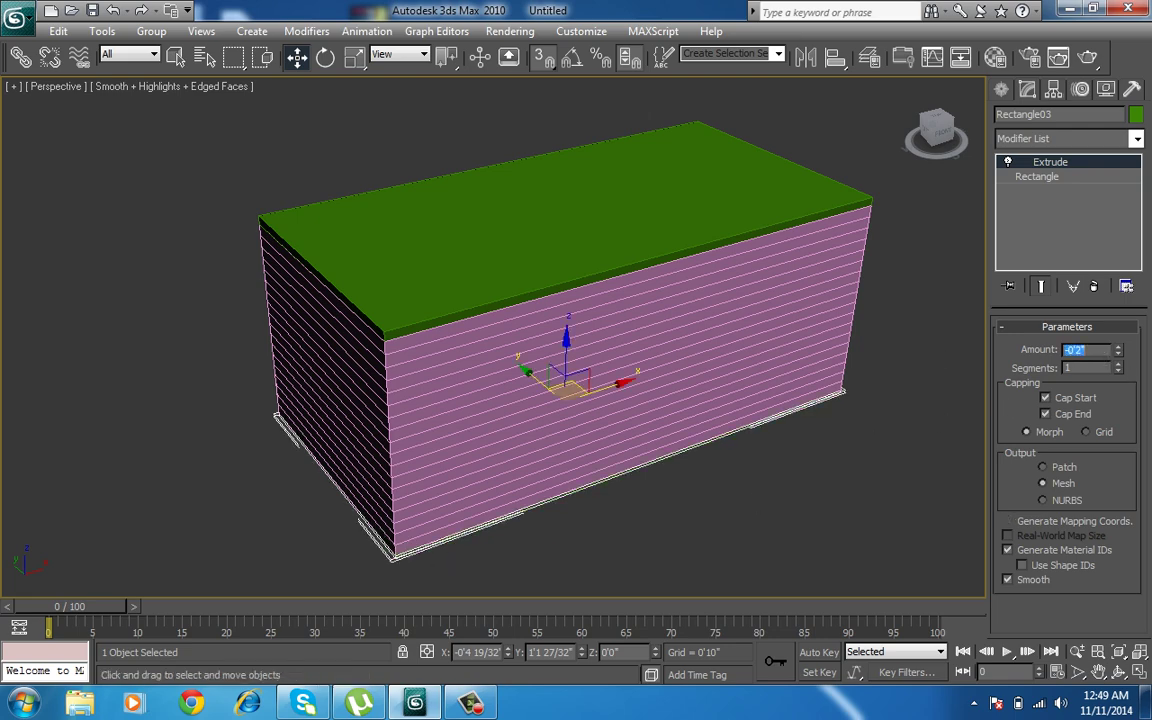
{"action": "middle_click_drag", "start_coordinate": [967, 315], "coordinate": [977, 275]}
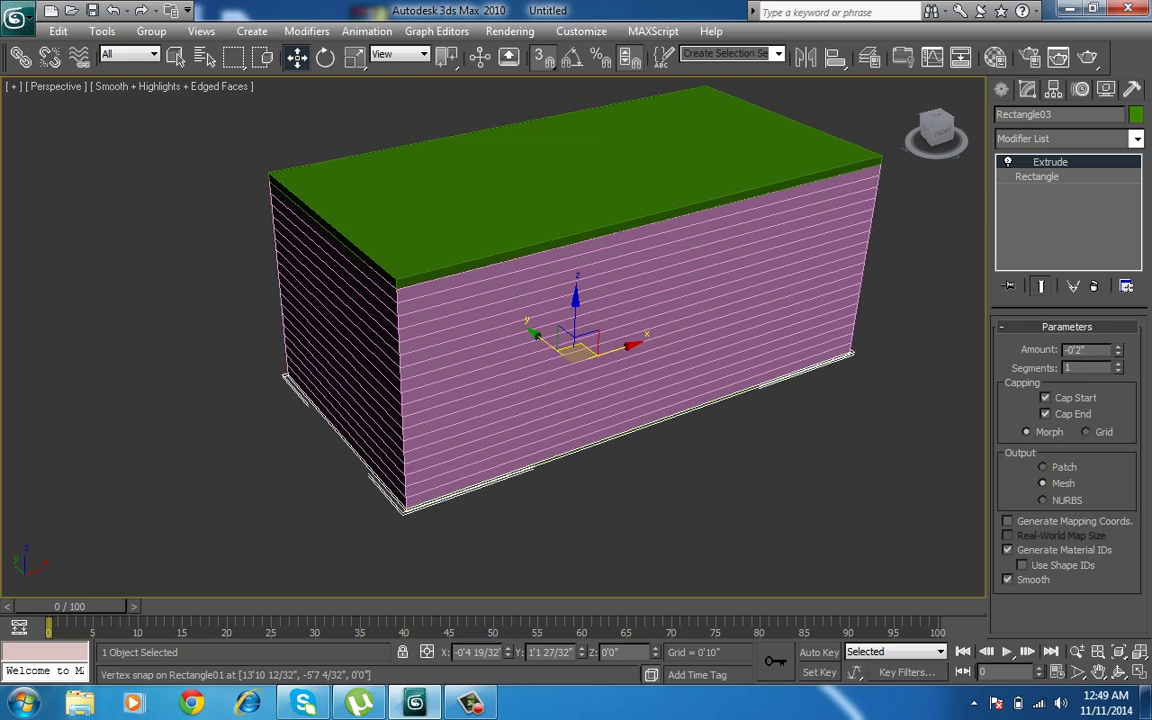
{"action": "left_click", "coordinate": [1136, 114]}
{"action": "left_click", "coordinate": [475, 278]}
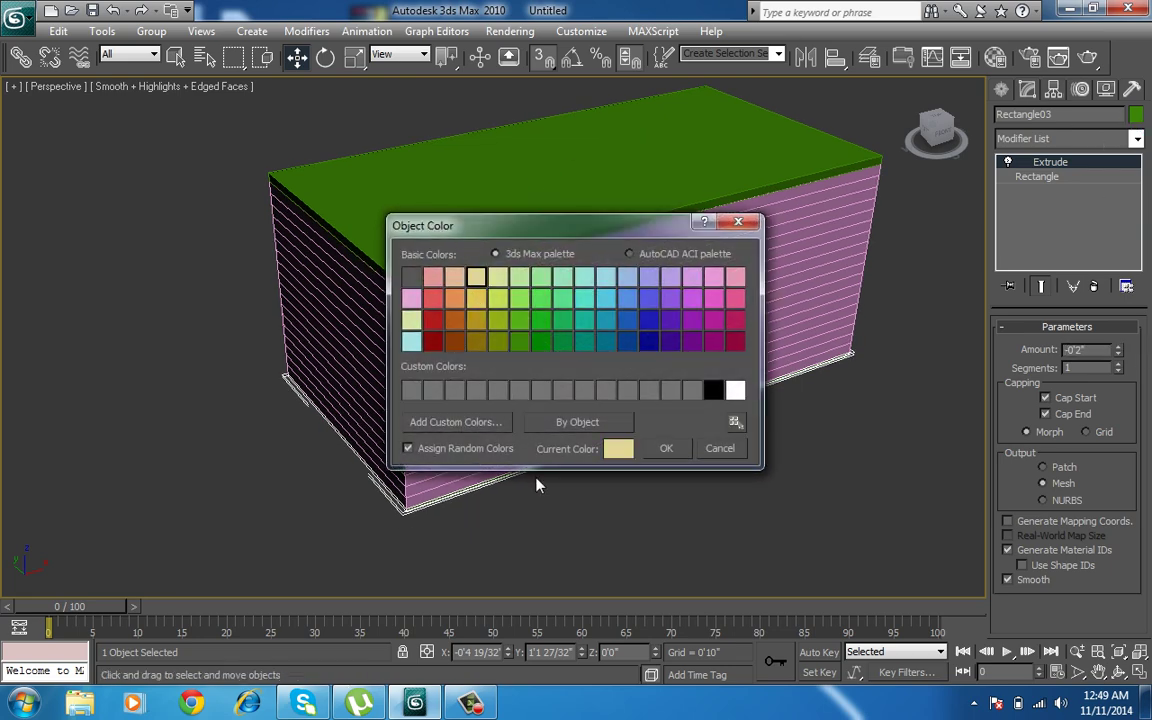
{"action": "left_click", "coordinate": [668, 450]}
{"action": "mouse_move", "coordinate": [476, 517]}
{"action": "middle_mouse_down", "text": "alt"}
{"action": "mouse_move", "coordinate": [470, 411]}
{"action": "mouse_move", "coordinate": [481, 388]}
{"action": "mouse_move", "coordinate": [478, 515]}
{"action": "middle_mouse_up", "text": "alt"}
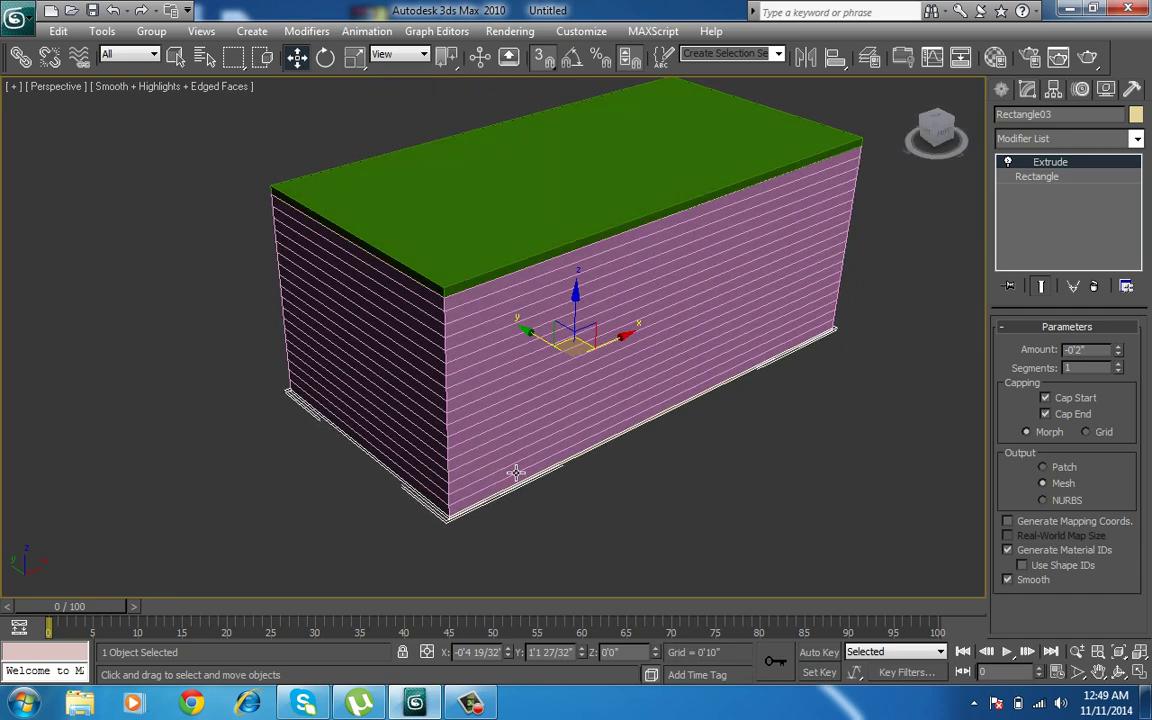
{"action": "key", "text": "t"}
{"action": "middle_click_drag", "start_coordinate": [514, 470], "coordinate": [585, 446]}
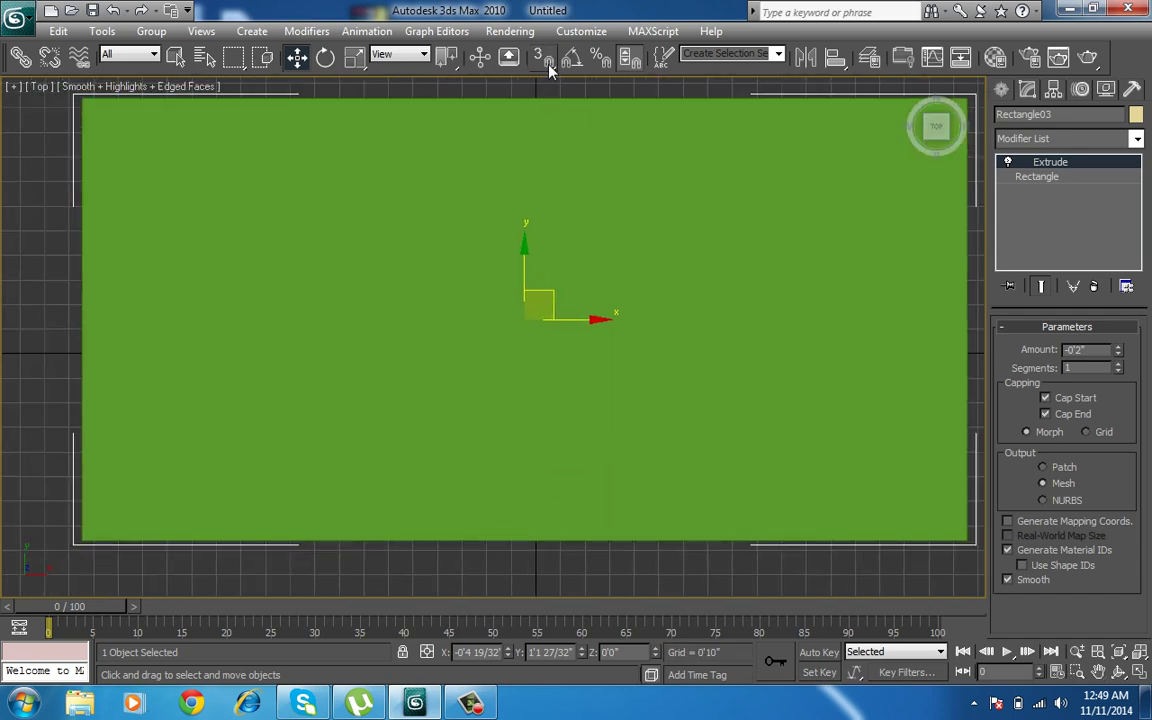
In wireframe Top view, draw a box footprint across the room's front wall
{"action": "key", "text": "F3"}
{"action": "scroll", "coordinate": [620, 290], "scroll_direction": "down", "scroll_amount": 2}
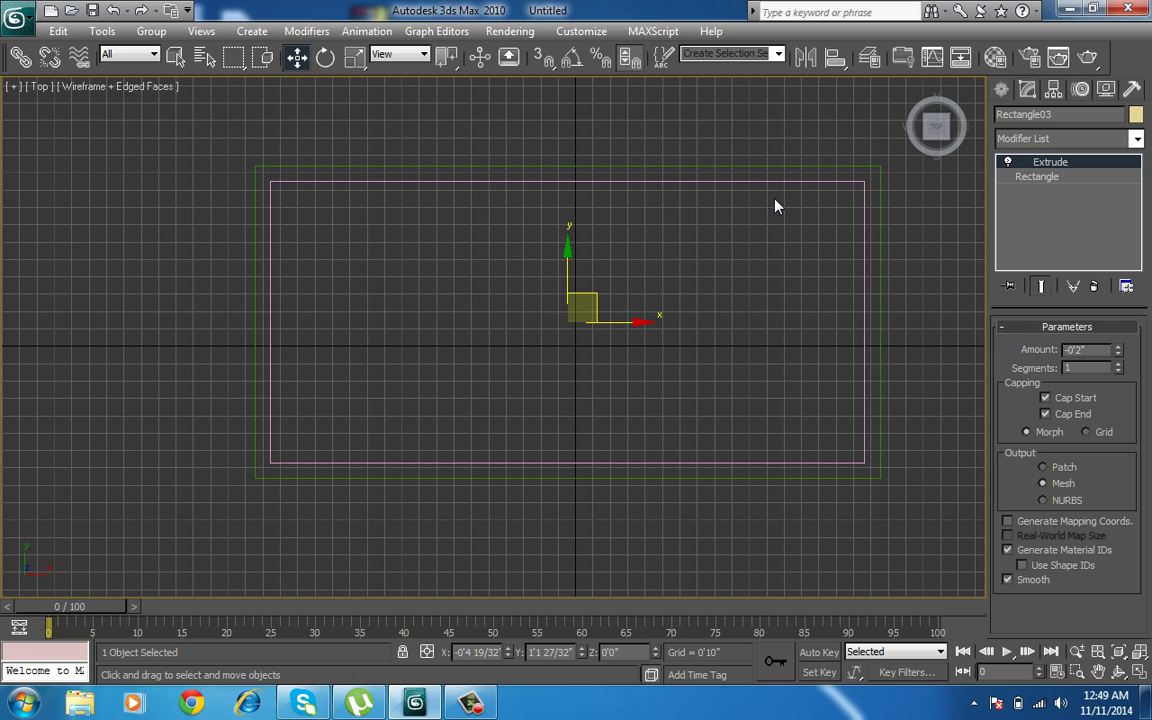
{"action": "left_click", "coordinate": [1004, 89]}
{"action": "left_click", "coordinate": [1008, 120]}
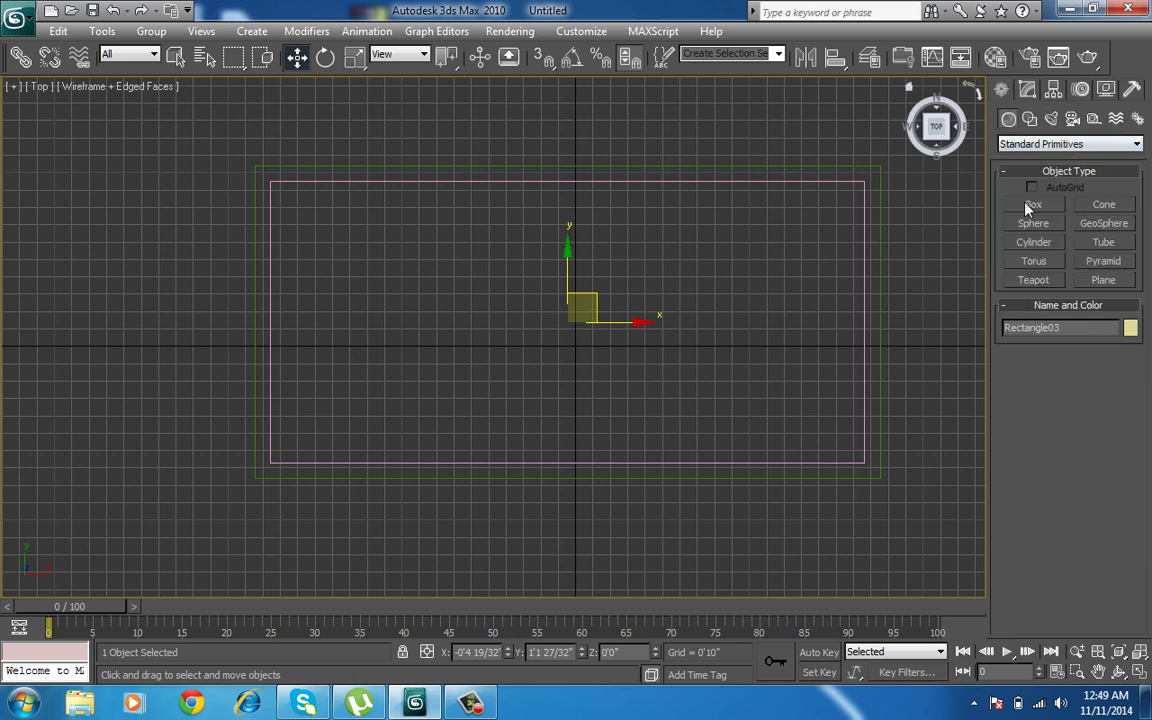
{"action": "left_click", "coordinate": [1027, 207]}
{"action": "middle_click_drag", "start_coordinate": [697, 442], "coordinate": [828, 386]}
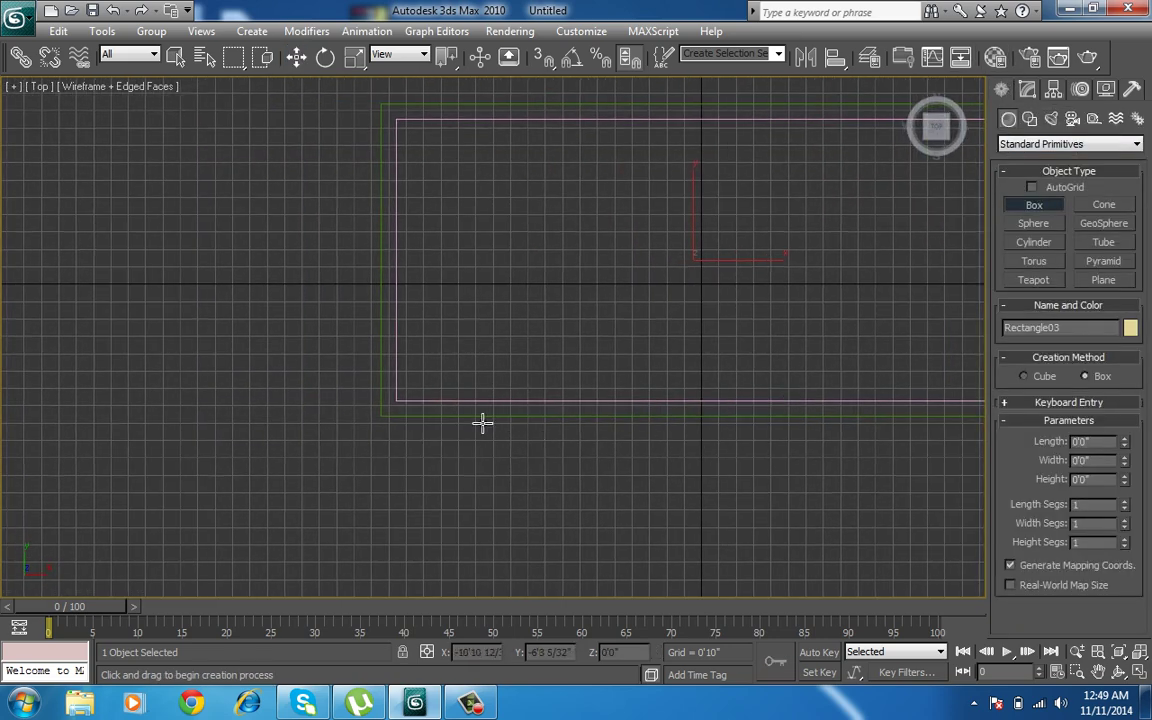
{"action": "left_click_drag", "start_coordinate": [447, 401], "coordinate": [660, 448]}
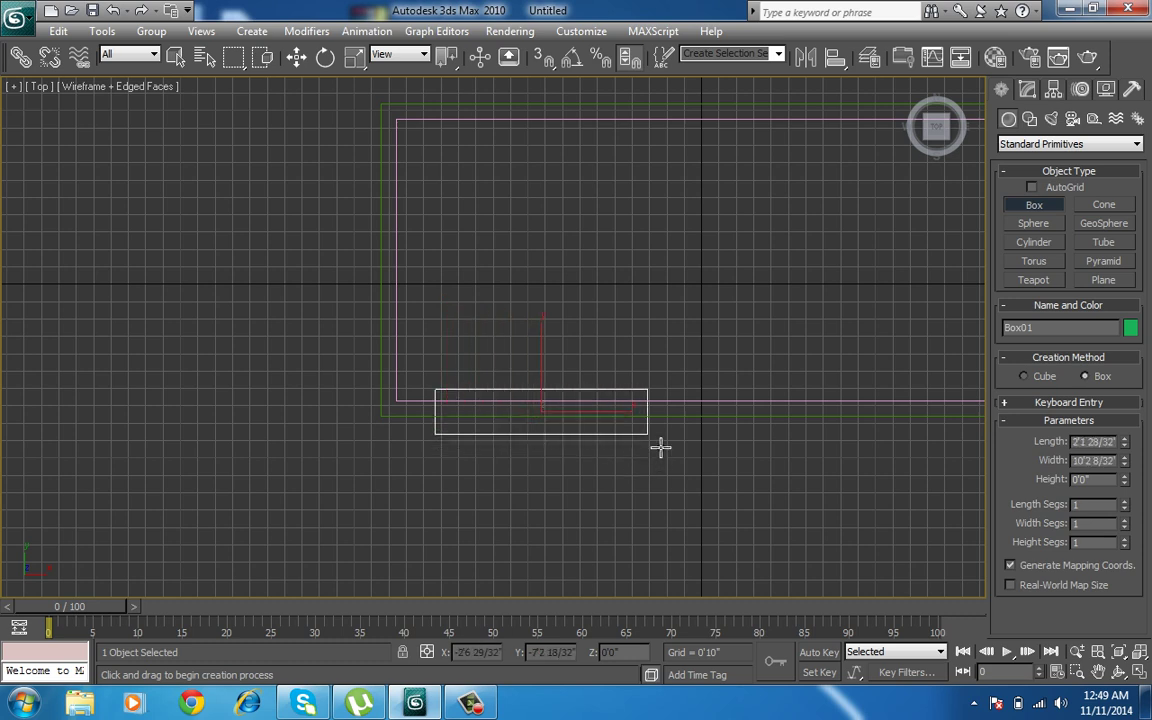
{"action": "key", "text": "w"}
{"action": "middle_click_drag", "start_coordinate": [672, 412], "coordinate": [662, 437]}
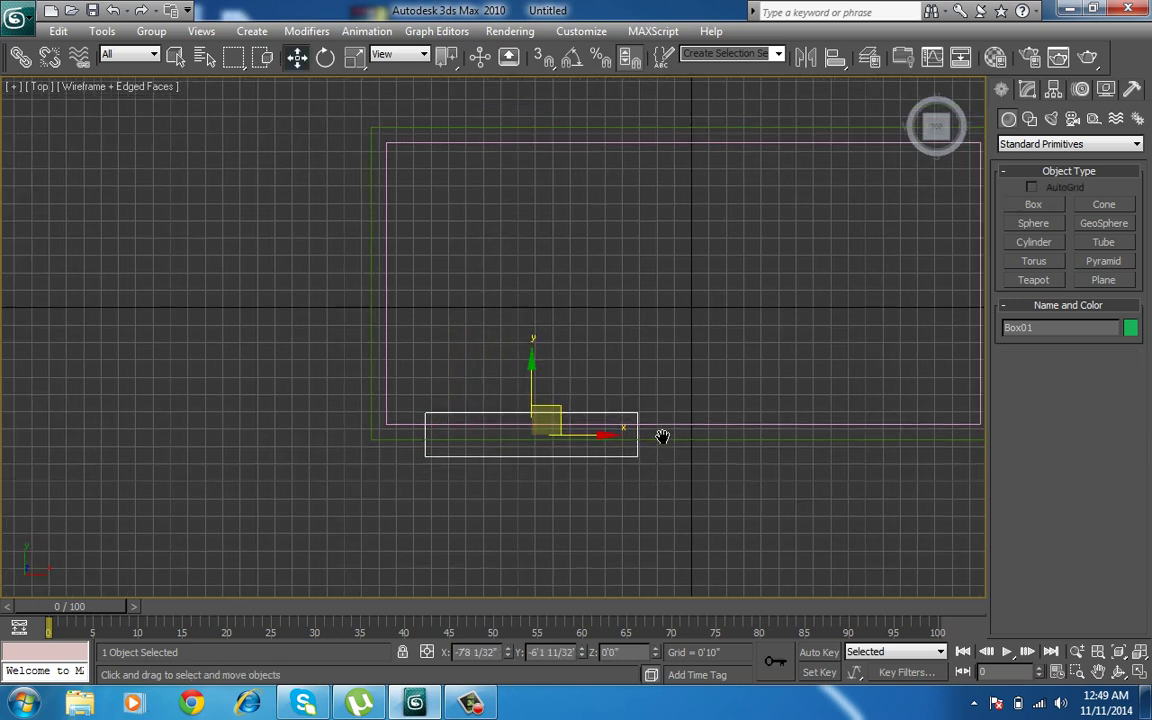
Size Box01 to length 2'4 29/32", width 6'0" and height 8'0"
{"action": "left_click", "coordinate": [1027, 89]}
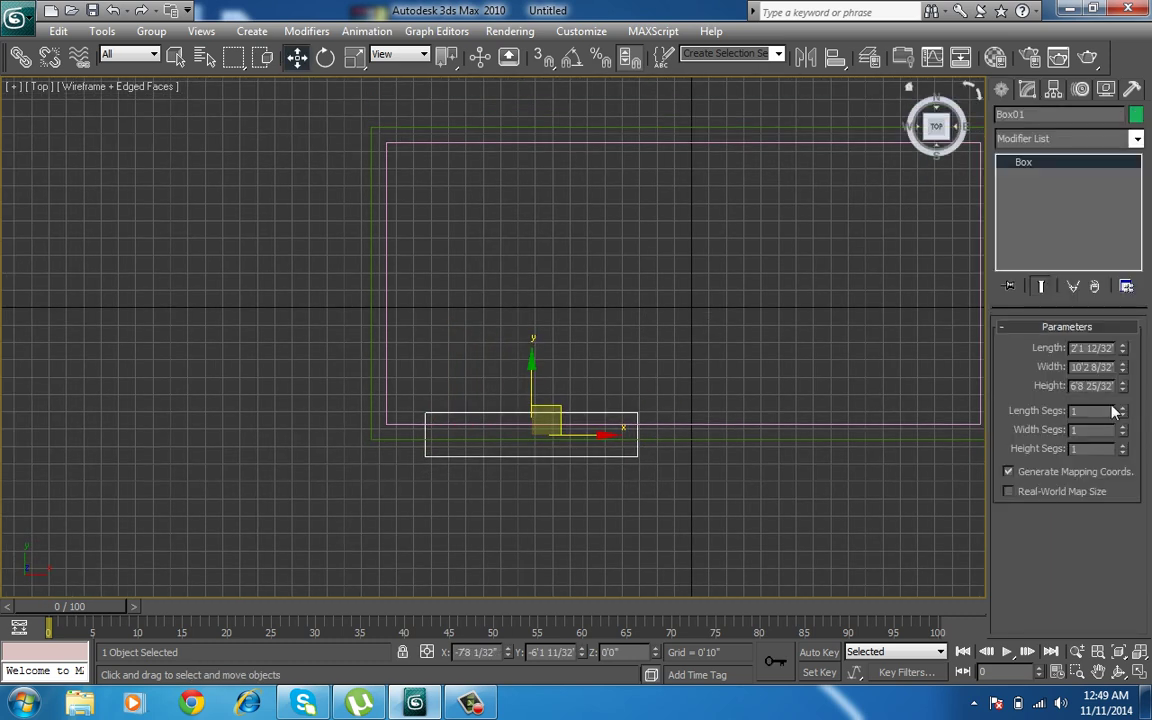
{"action": "left_click_drag", "start_coordinate": [1122, 350], "coordinate": [1125, 345]}
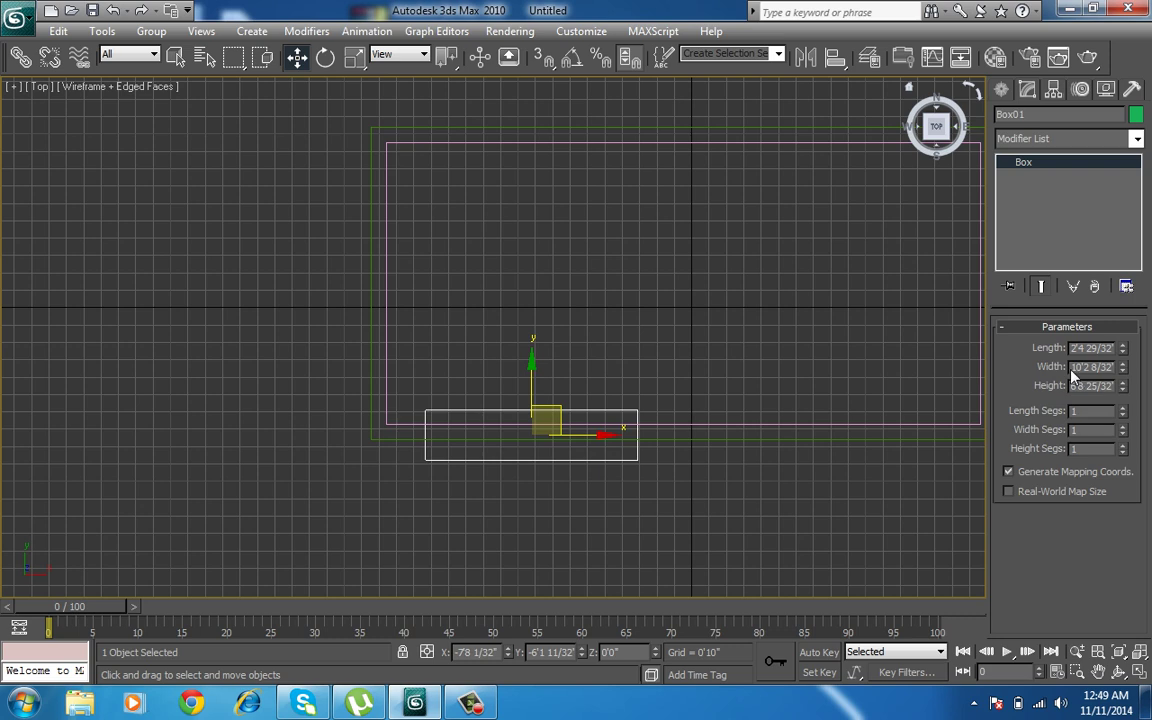
{"action": "double_click", "coordinate": [1082, 368]}
{"action": "key", "text": "BackSpace"}
{"action": "type", "text": "8'0"}
{"action": "key", "text": "Return"}
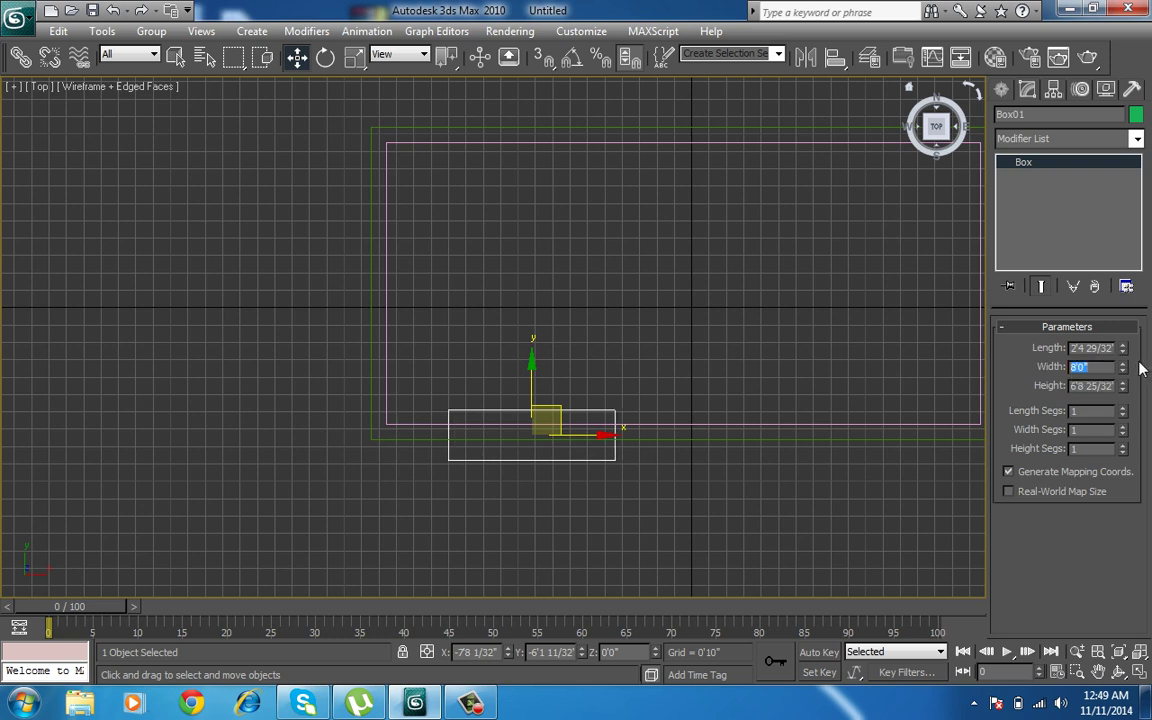
{"action": "double_click", "coordinate": [1080, 386]}
{"action": "key", "text": "BackSpace"}
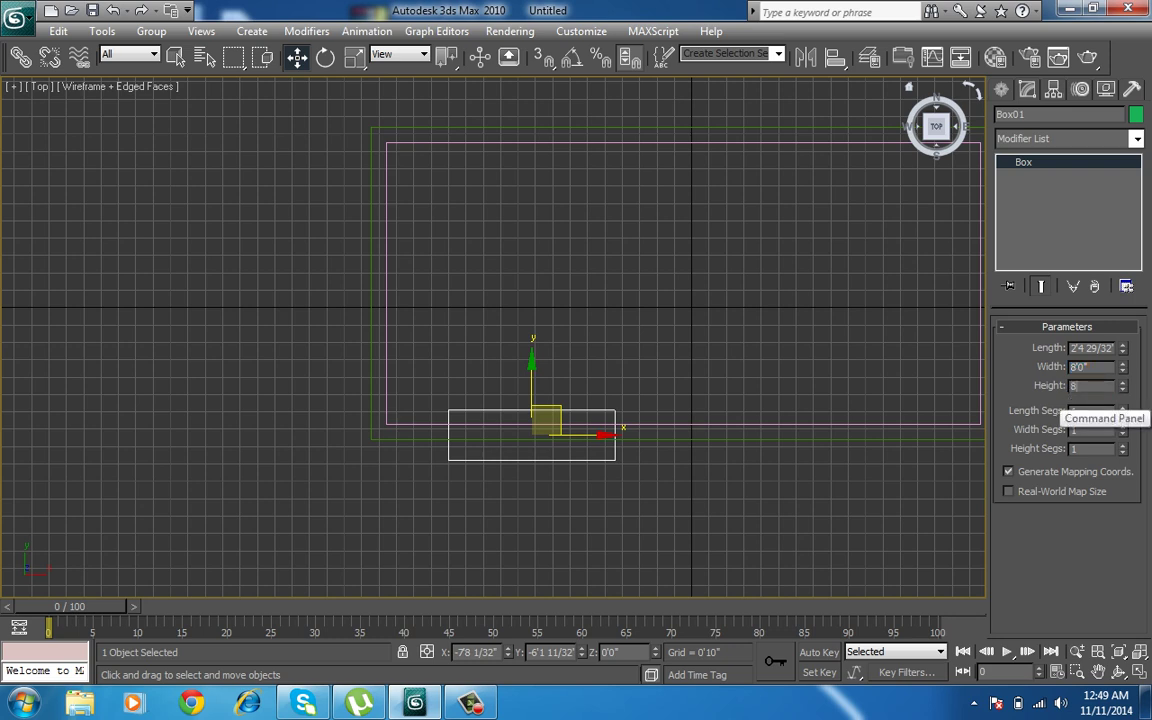
{"action": "type", "text": "'0\""}
{"action": "middle_click_drag", "start_coordinate": [674, 462], "coordinate": [648, 462]}
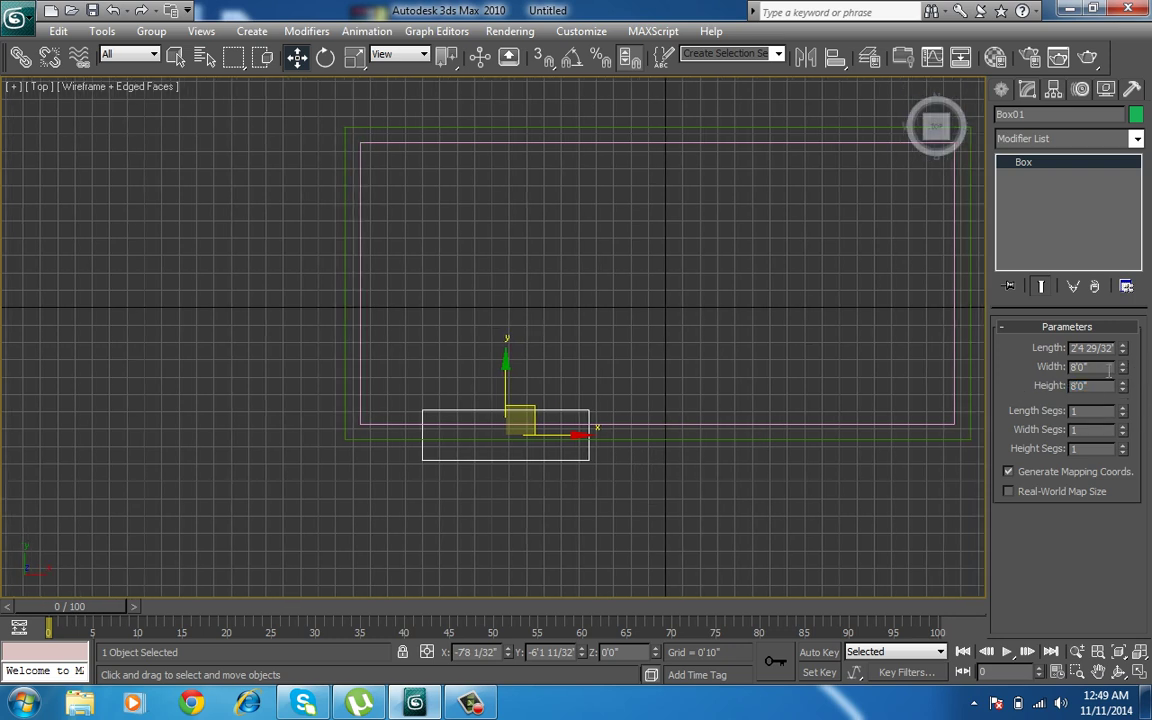
{"action": "left_click_drag", "start_coordinate": [1108, 371], "coordinate": [982, 381]}
{"action": "type", "text": "6"}
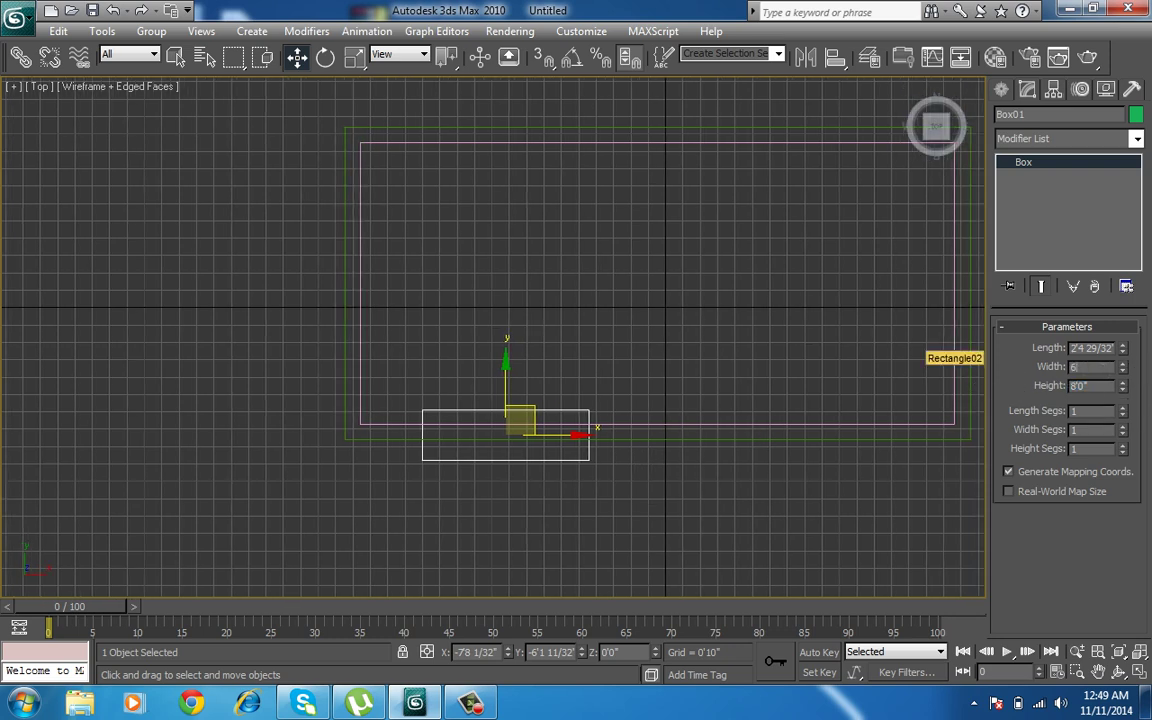
{"action": "key", "text": "Return"}
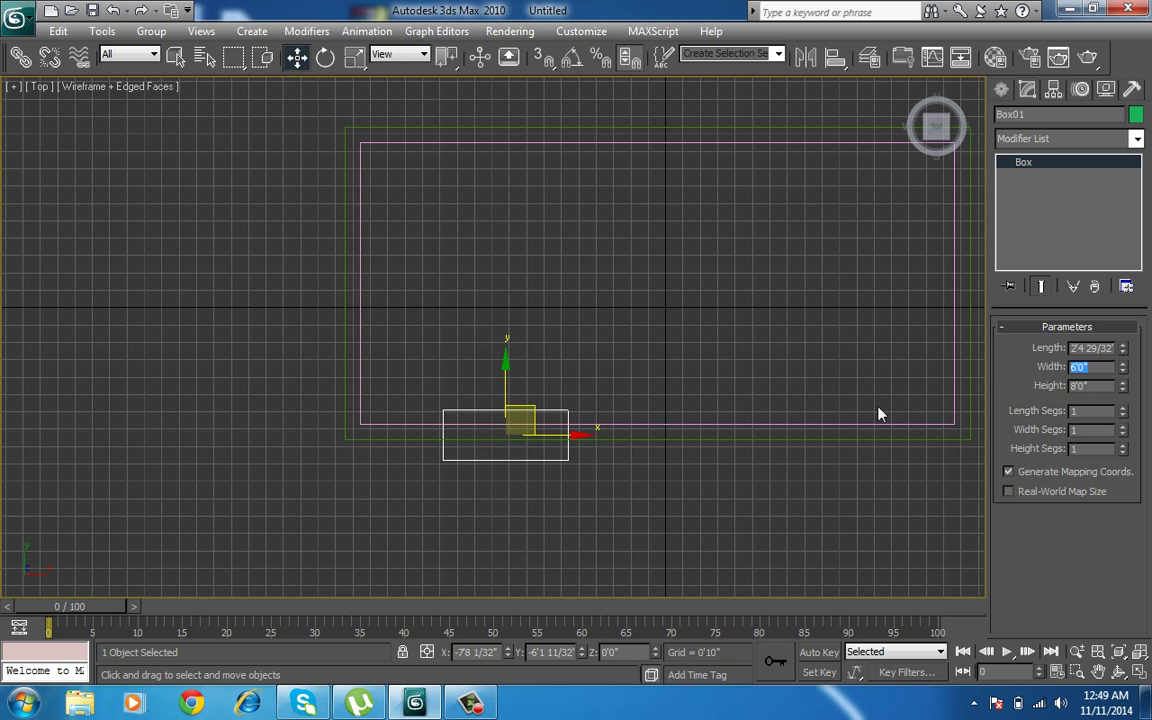
{"action": "middle_click_drag", "start_coordinate": [740, 436], "coordinate": [778, 438]}
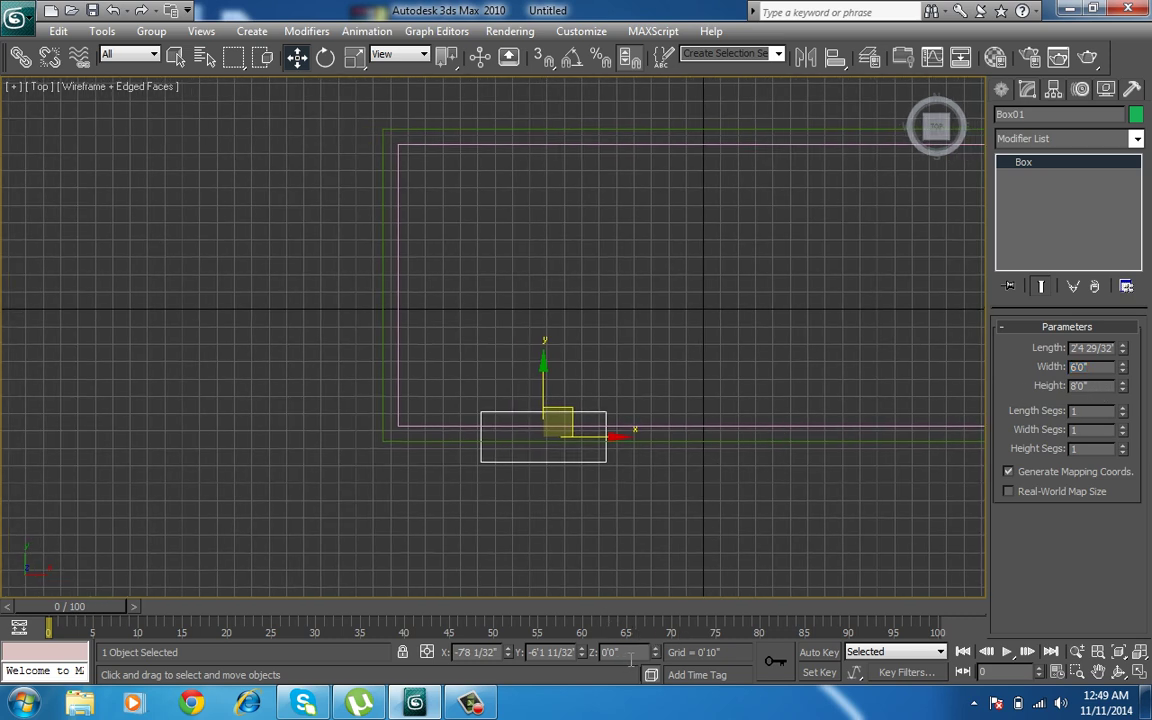
{"action": "left_click_drag", "start_coordinate": [631, 658], "coordinate": [581, 660]}
Raise the green box 2'0" off the ground, checking it in shaded Perspective
{"action": "mouse_move", "coordinate": [639, 510]}
{"action": "middle_mouse_down"}
{"action": "mouse_move", "coordinate": [616, 515]}
{"action": "mouse_move", "coordinate": [630, 432]}
{"action": "mouse_move", "coordinate": [651, 395]}
{"action": "mouse_move", "coordinate": [651, 463]}
{"action": "middle_mouse_up"}
{"action": "key", "text": "p"}
{"action": "key", "text": "F3"}
{"action": "type", "text": "2"}
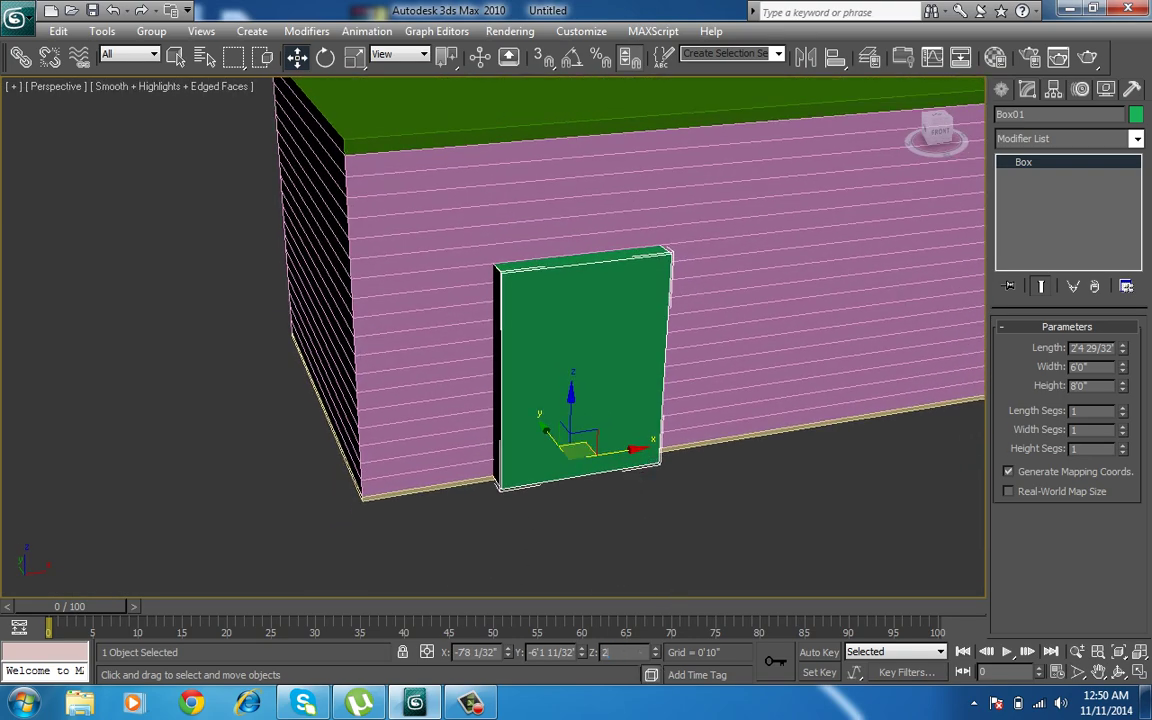
{"action": "key", "text": "Return"}
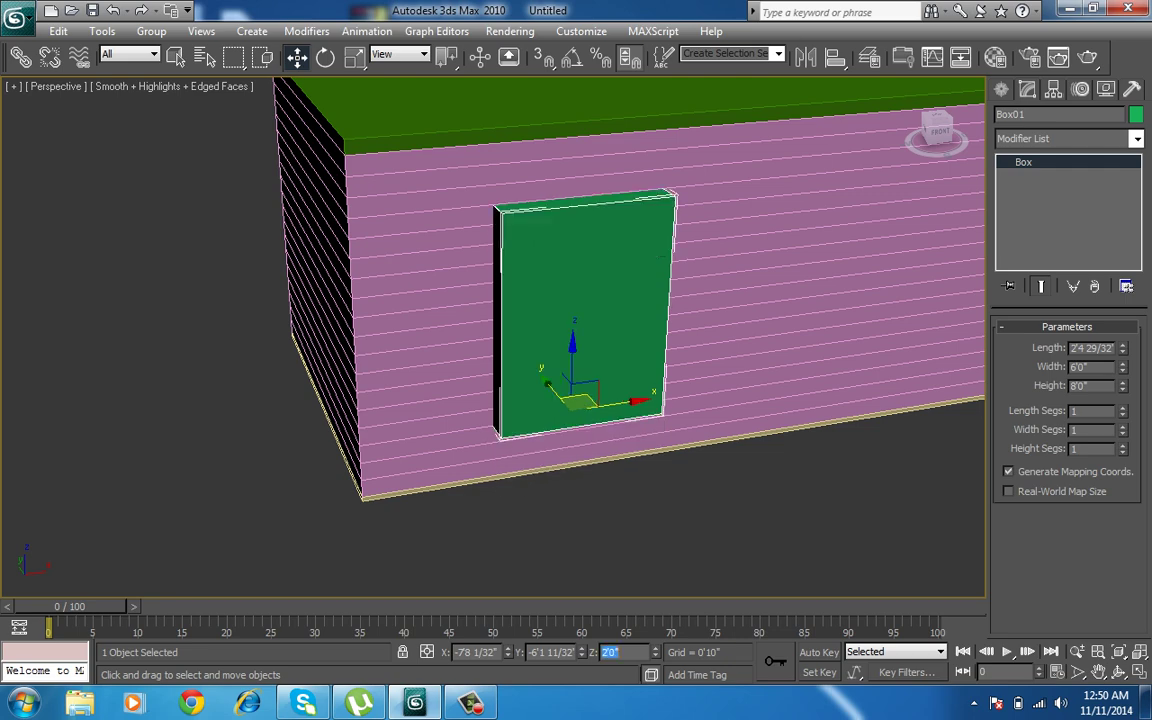
{"action": "mouse_move", "coordinate": [511, 487]}
{"action": "middle_mouse_down"}
{"action": "mouse_move", "coordinate": [560, 489]}
{"action": "mouse_move", "coordinate": [530, 497]}
{"action": "mouse_move", "coordinate": [625, 535]}
{"action": "mouse_move", "coordinate": [674, 507]}
{"action": "mouse_move", "coordinate": [662, 510]}
{"action": "middle_mouse_up"}
Slide the window box into place along the wall and clone two copies to its right
{"action": "key", "text": "t"}
{"action": "key", "text": "F3"}
{"action": "left_click_drag", "start_coordinate": [514, 535], "coordinate": [460, 527]}
{"action": "middle_click_drag", "start_coordinate": [503, 539], "coordinate": [448, 474]}
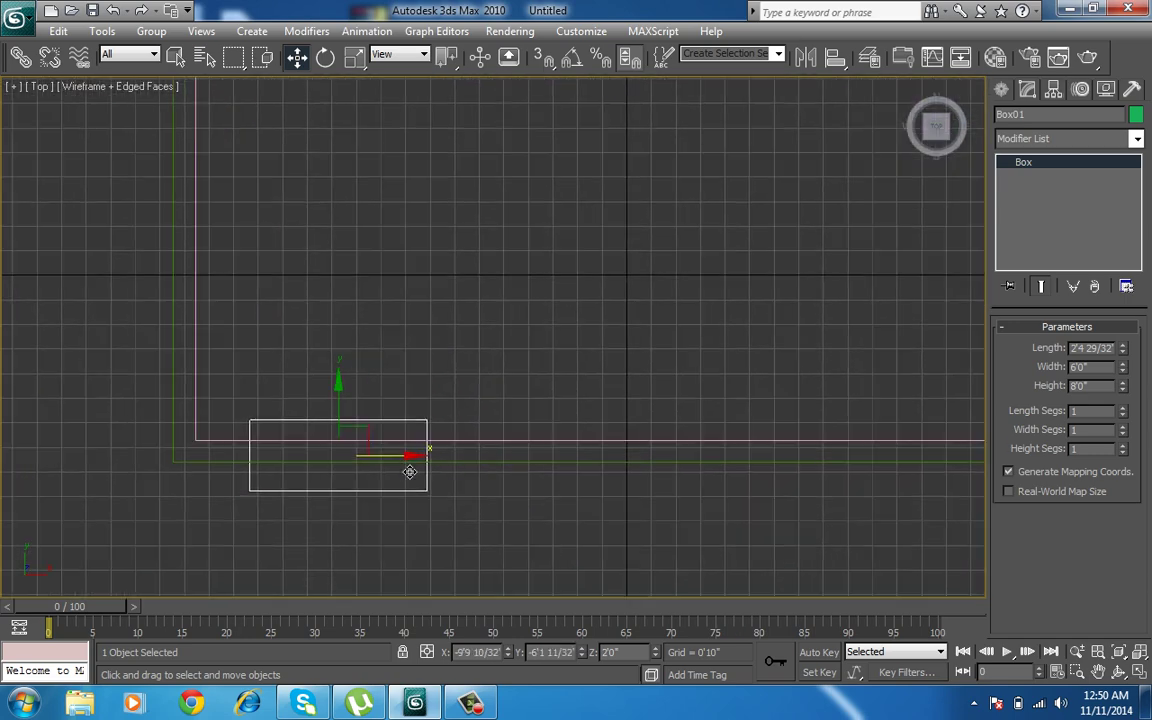
{"action": "mouse_move", "coordinate": [410, 469]}
{"action": "left_mouse_down", "text": "shift"}
{"action": "mouse_move", "coordinate": [666, 465]}
{"action": "mouse_move", "coordinate": [628, 465]}
{"action": "left_mouse_up", "text": "shift"}
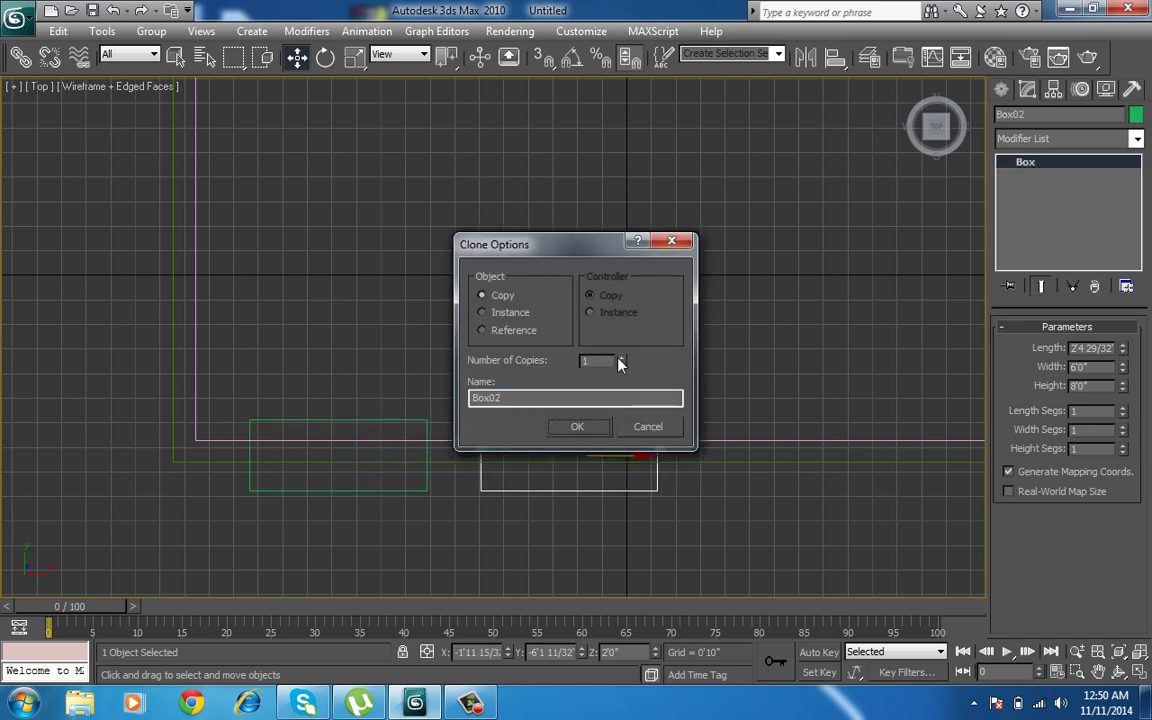
{"action": "left_click", "coordinate": [620, 361]}
{"action": "left_click", "coordinate": [590, 425]}
{"action": "mouse_move", "coordinate": [710, 496]}
{"action": "middle_mouse_down"}
{"action": "mouse_move", "coordinate": [579, 478]}
{"action": "mouse_move", "coordinate": [692, 506]}
{"action": "mouse_move", "coordinate": [728, 365]}
{"action": "mouse_move", "coordinate": [741, 542]}
{"action": "mouse_move", "coordinate": [762, 590]}
{"action": "middle_mouse_up"}
{"action": "scroll", "coordinate": [579, 478], "scroll_direction": "down", "scroll_amount": 2}
Save the scene as fdfdf.max
{"action": "key", "text": "p"}
{"action": "key", "text": "F3"}
{"action": "key", "text": "ctrl+s"}
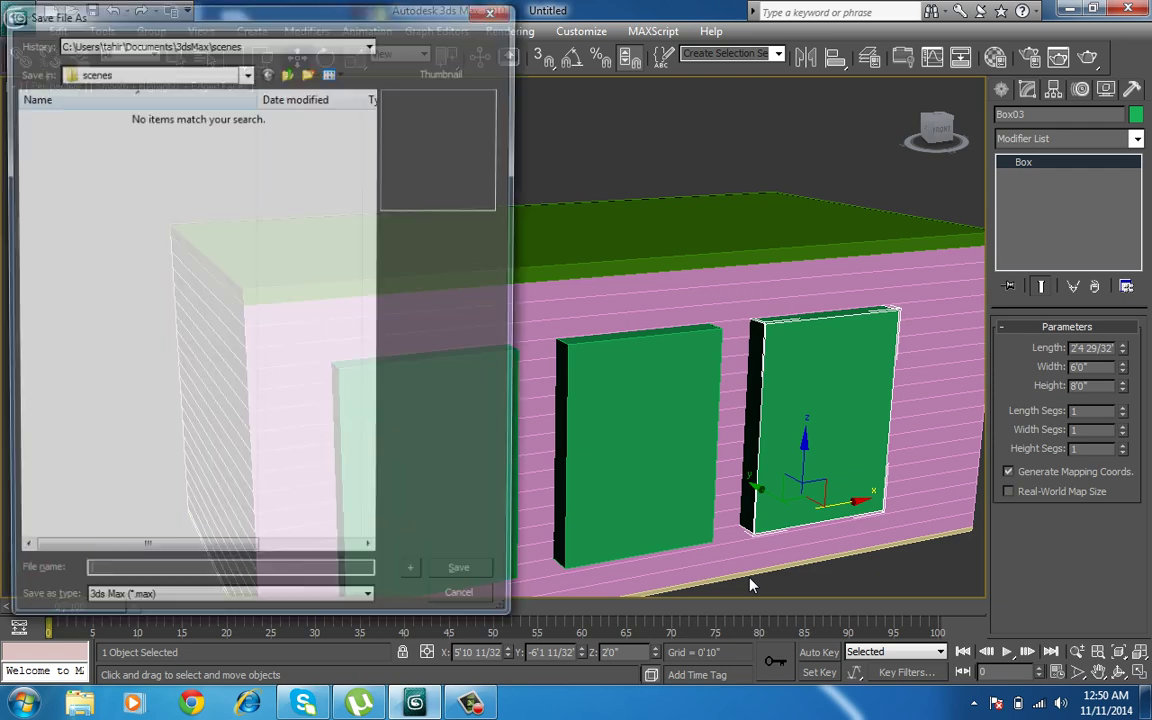
{"action": "type", "text": "fdfdf"}
{"action": "left_click", "coordinate": [466, 579]}
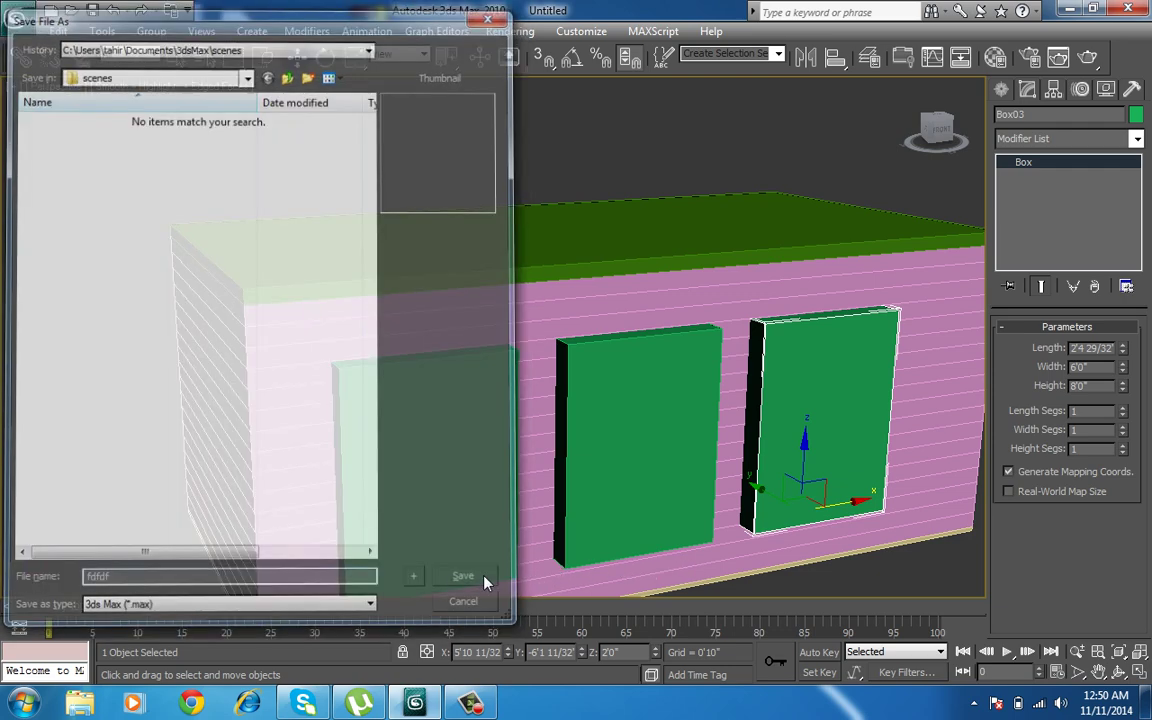
{"action": "middle_click_drag", "start_coordinate": [528, 492], "coordinate": [514, 442]}
{"action": "scroll", "coordinate": [533, 444], "scroll_direction": "down", "scroll_amount": 3}
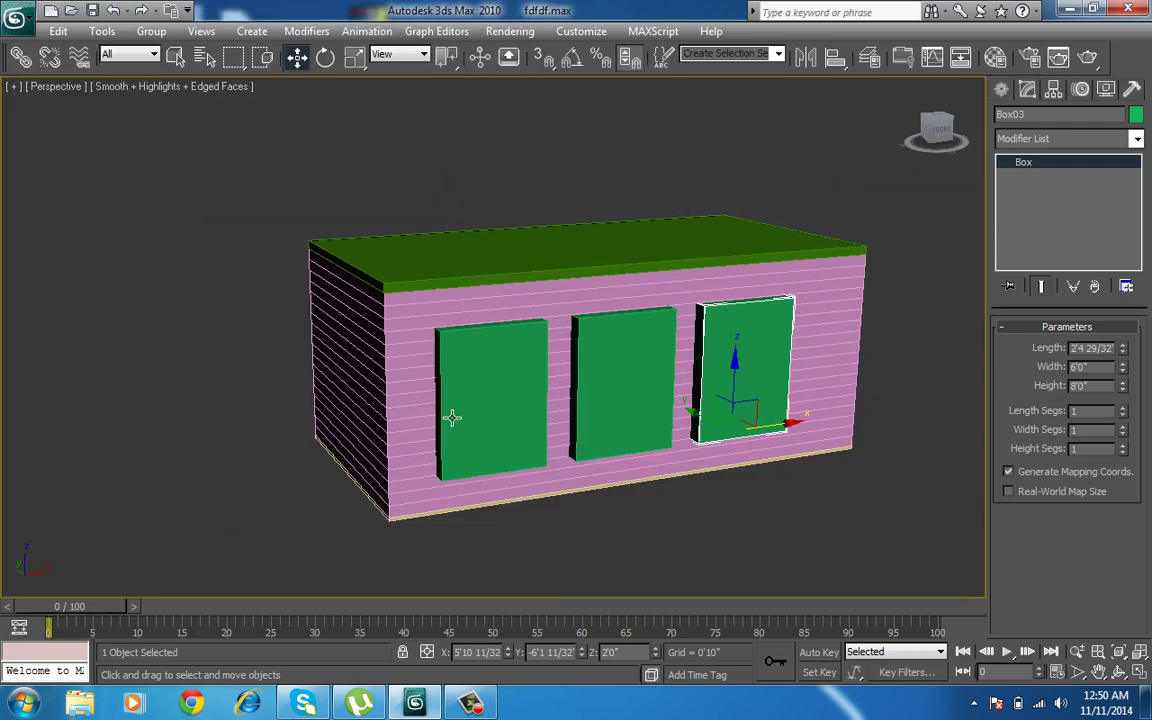
Select the pink wall and start a Compound Objects Boolean, then cancel it
{"action": "left_click", "coordinate": [416, 402]}
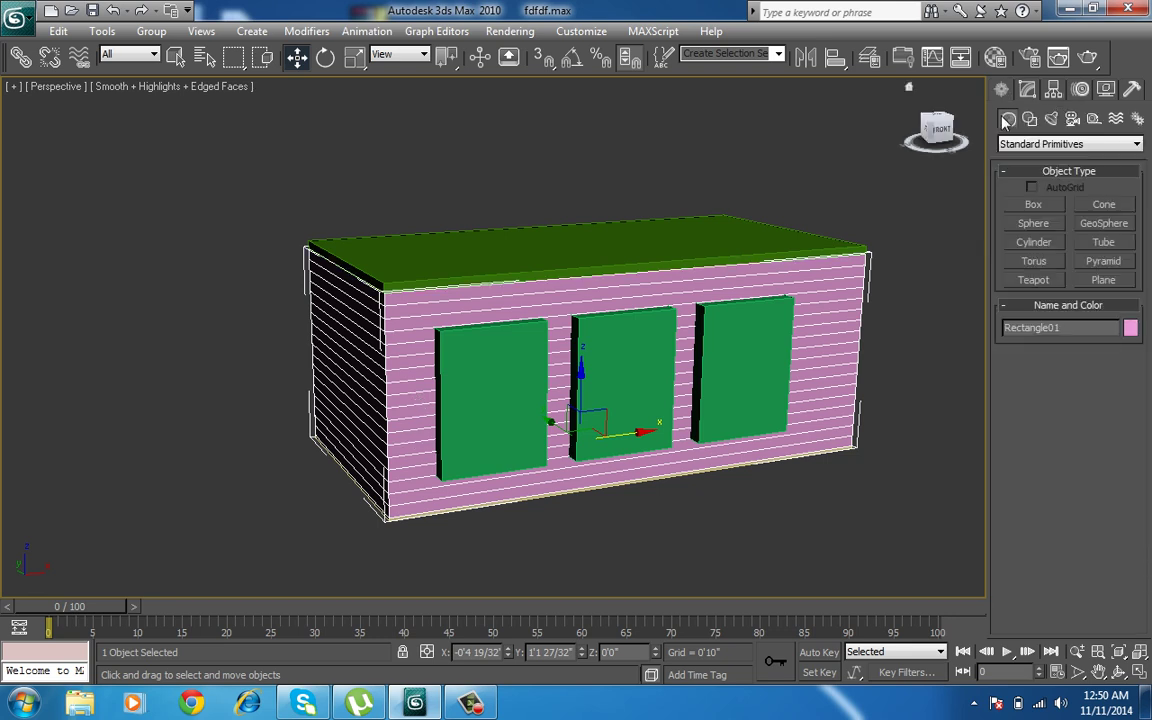
{"action": "left_click", "coordinate": [1013, 148]}
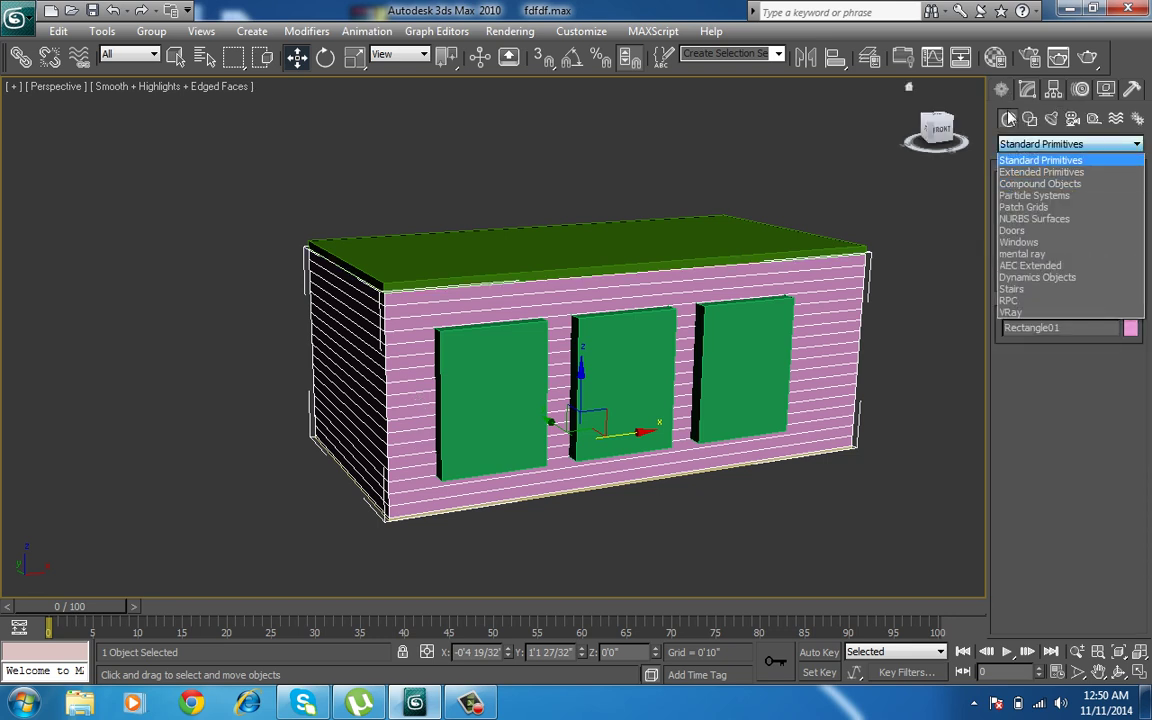
{"action": "left_click", "coordinate": [1012, 184]}
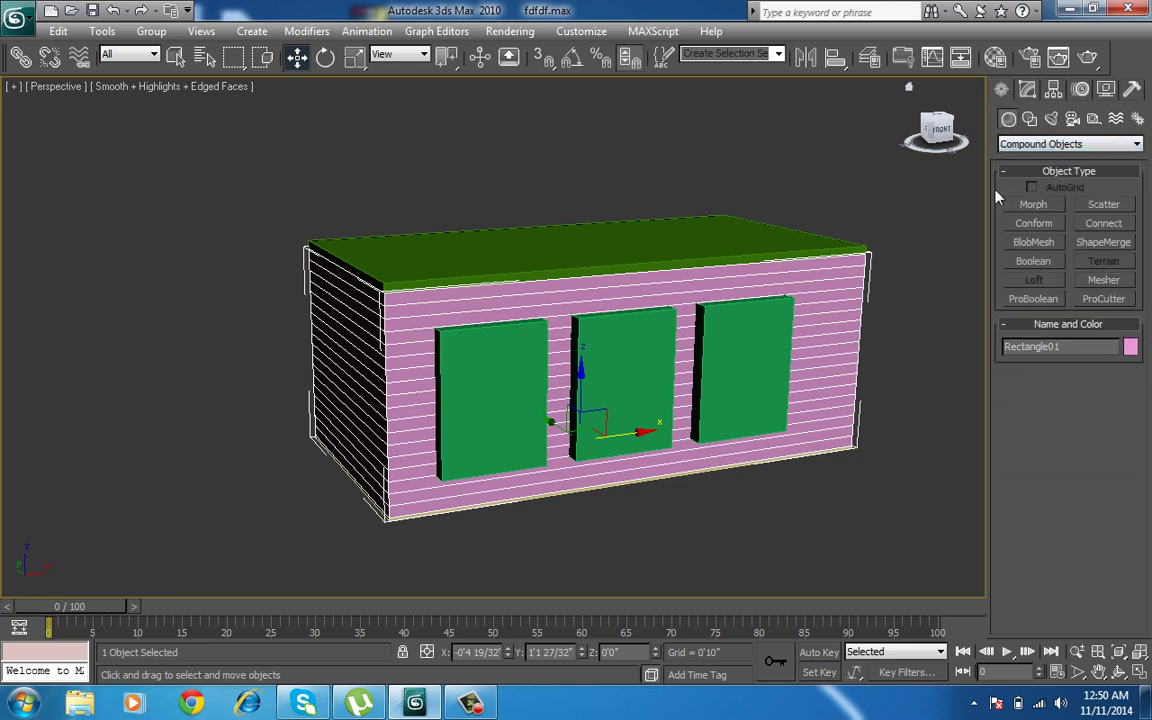
{"action": "left_click", "coordinate": [1033, 261]}
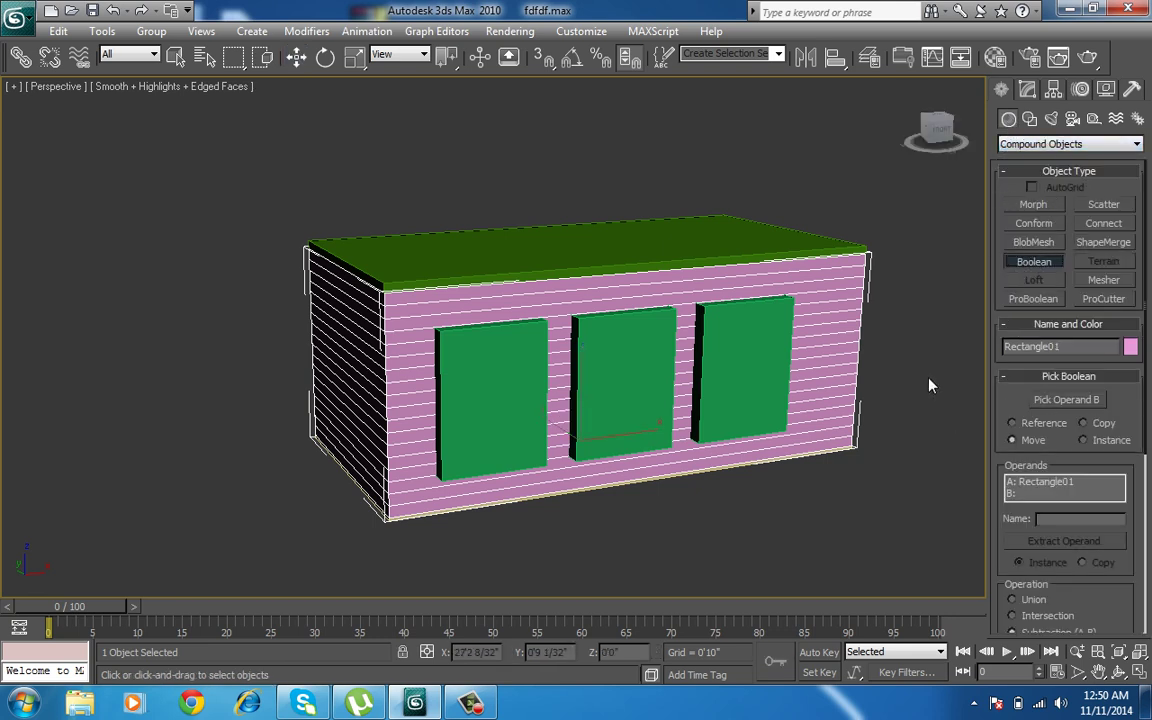
{"action": "key", "text": "w"}
Convert the right window box to an Editable Mesh and attach the middle and left boxes
{"action": "left_click", "coordinate": [746, 373]}
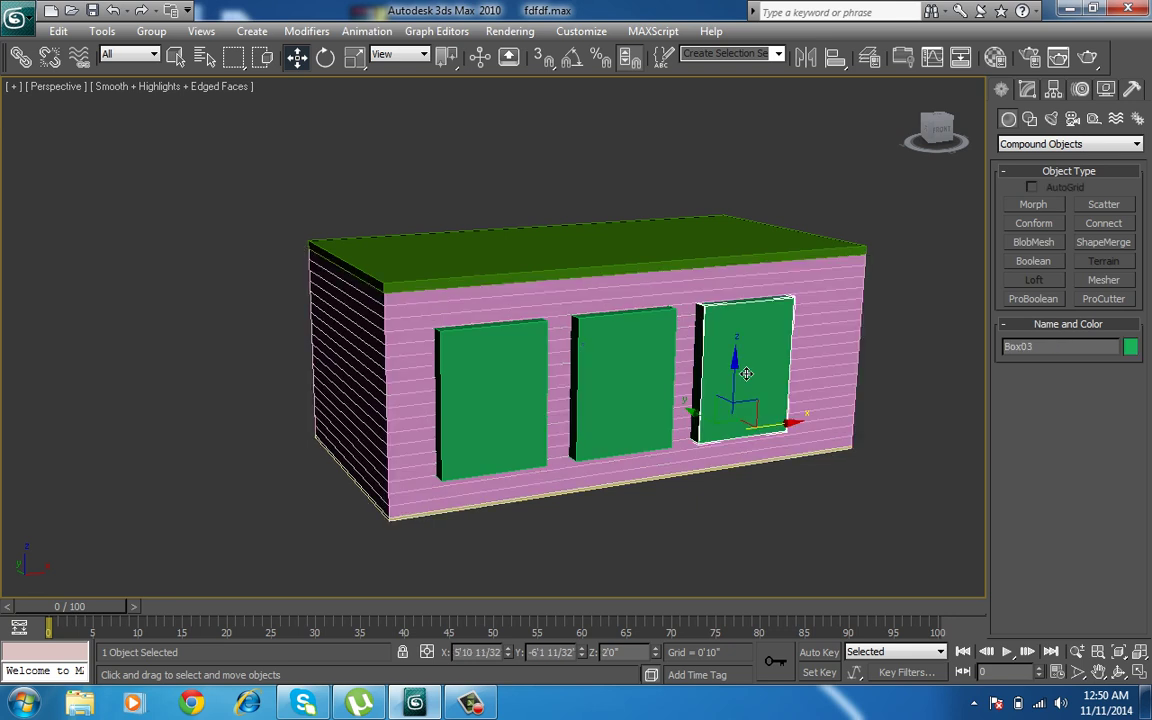
{"action": "right_click", "coordinate": [735, 366]}
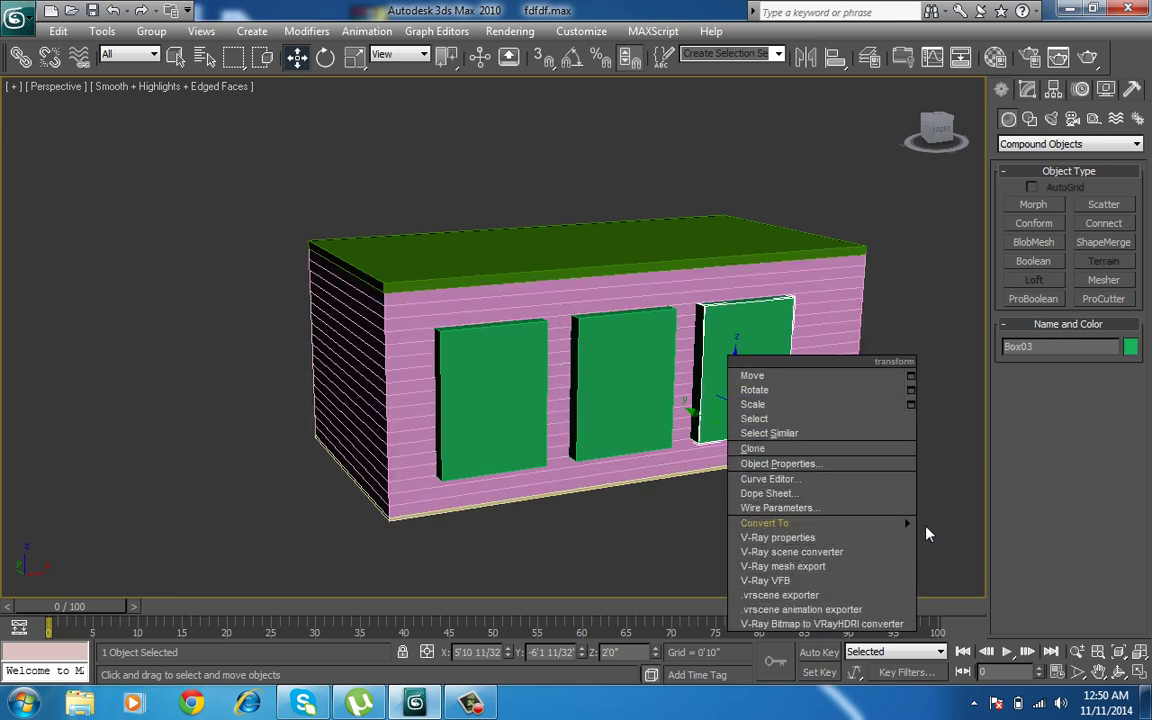
{"action": "mouse_move", "coordinate": [766, 523]}
{"action": "left_click", "coordinate": [960, 523]}
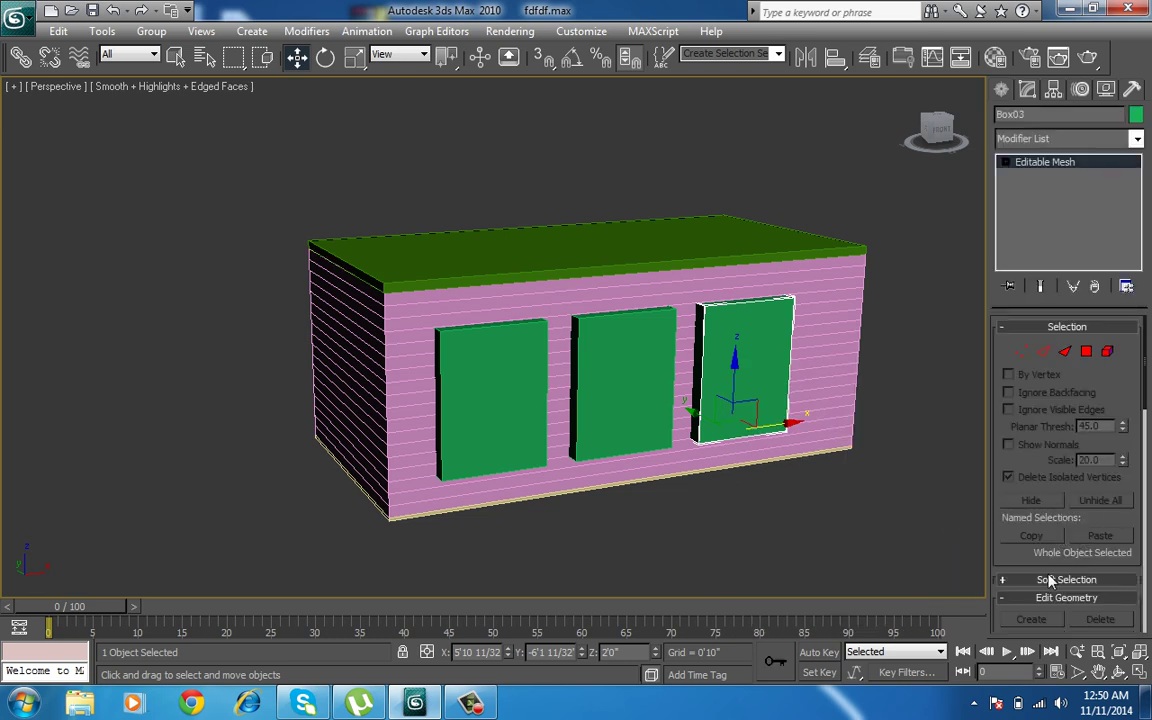
{"action": "scroll", "coordinate": [1050, 500], "scroll_direction": "down", "scroll_amount": 4}
{"action": "scroll", "coordinate": [1052, 432], "scroll_direction": "down", "scroll_amount": 1}
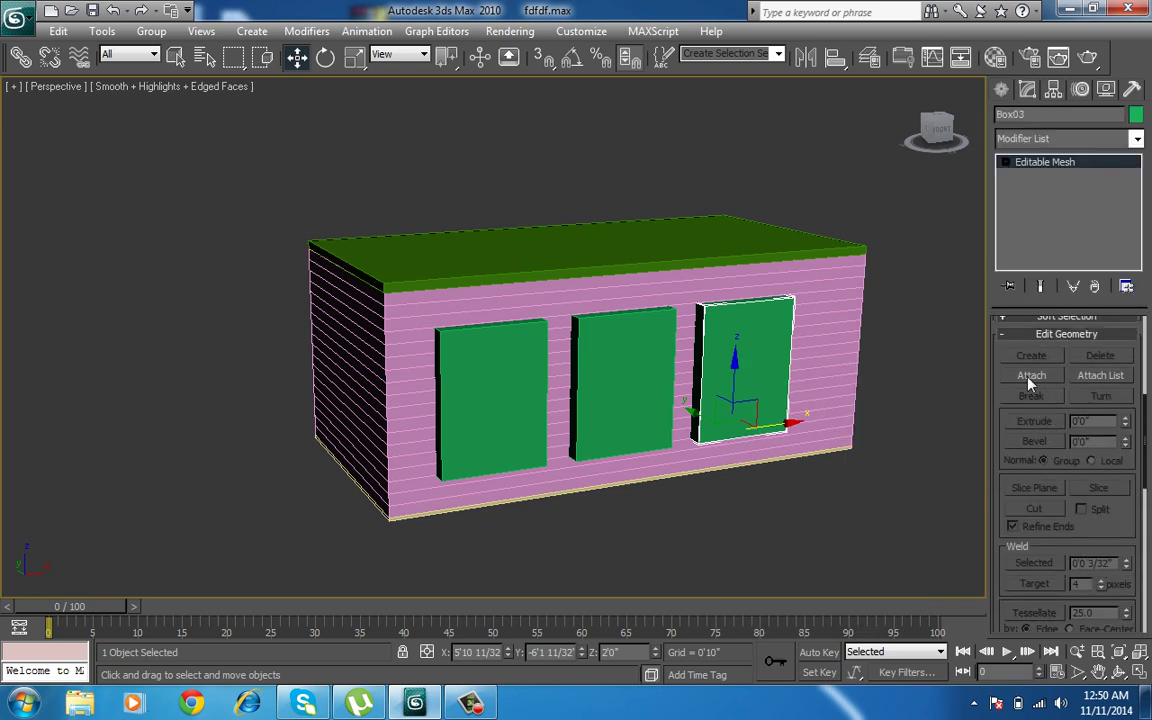
{"action": "left_click", "coordinate": [1031, 382]}
{"action": "left_click", "coordinate": [609, 404]}
{"action": "left_click", "coordinate": [489, 411]}
{"action": "right_click", "coordinate": [700, 512]}
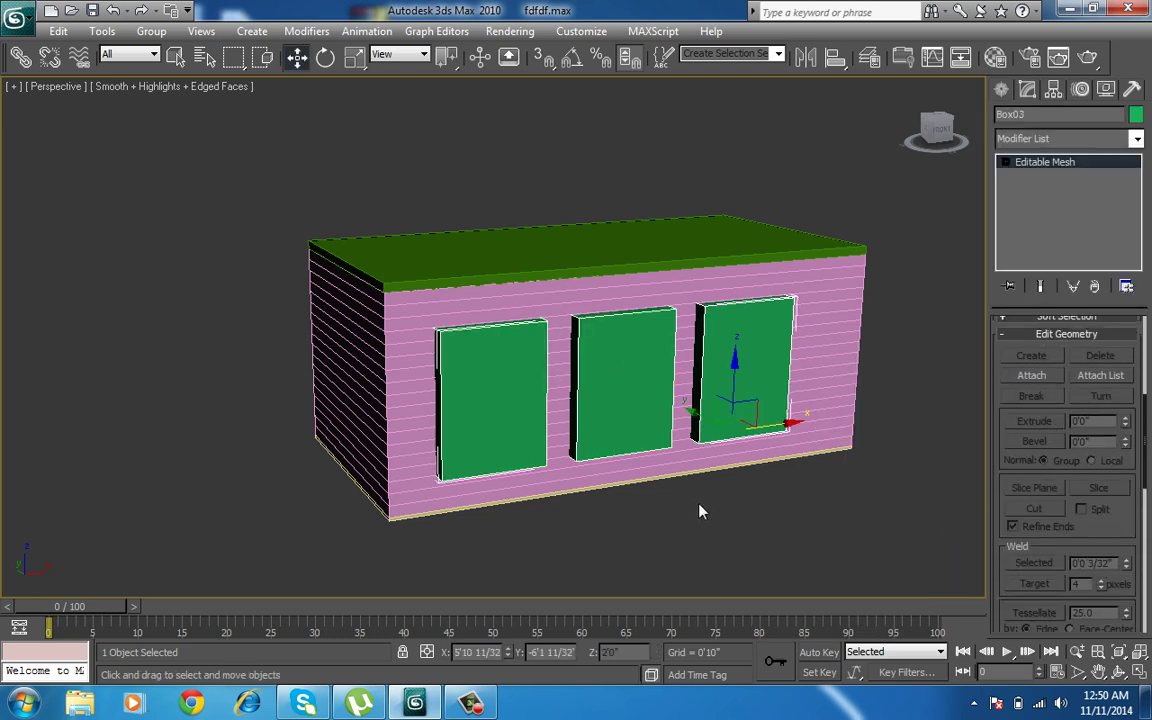
Boolean-subtract the merged window boxes from the wall using Pick Operand B
{"action": "left_click", "coordinate": [832, 311]}
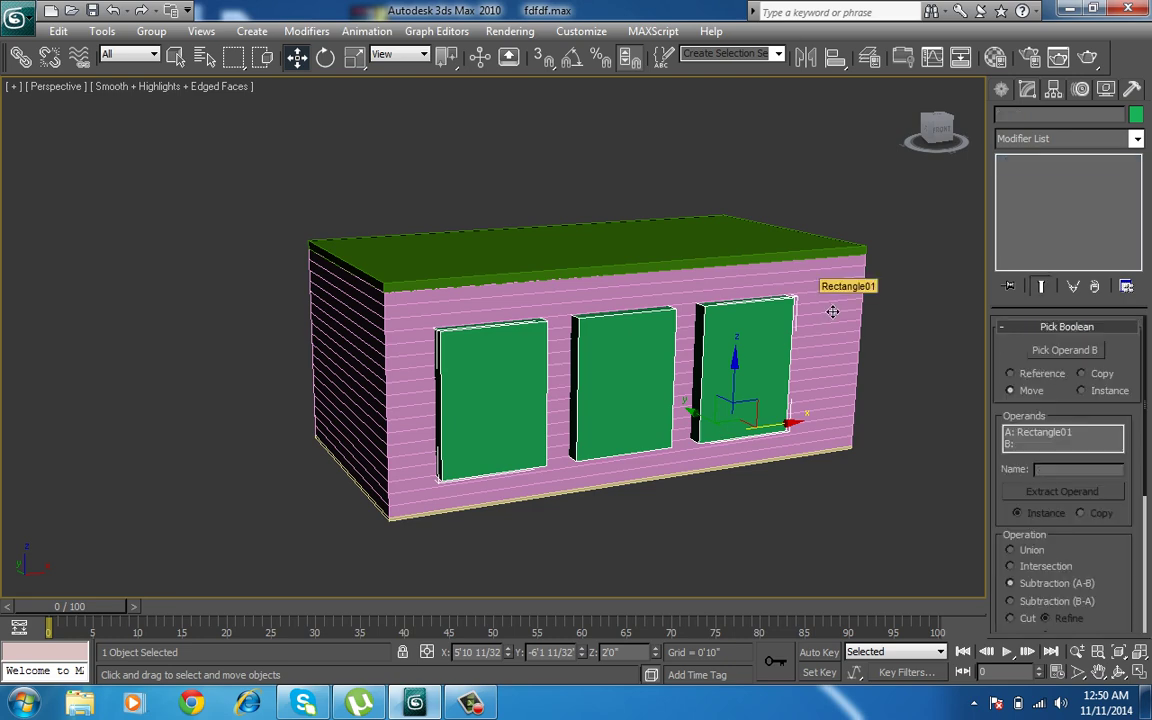
{"action": "left_click", "coordinate": [1062, 350]}
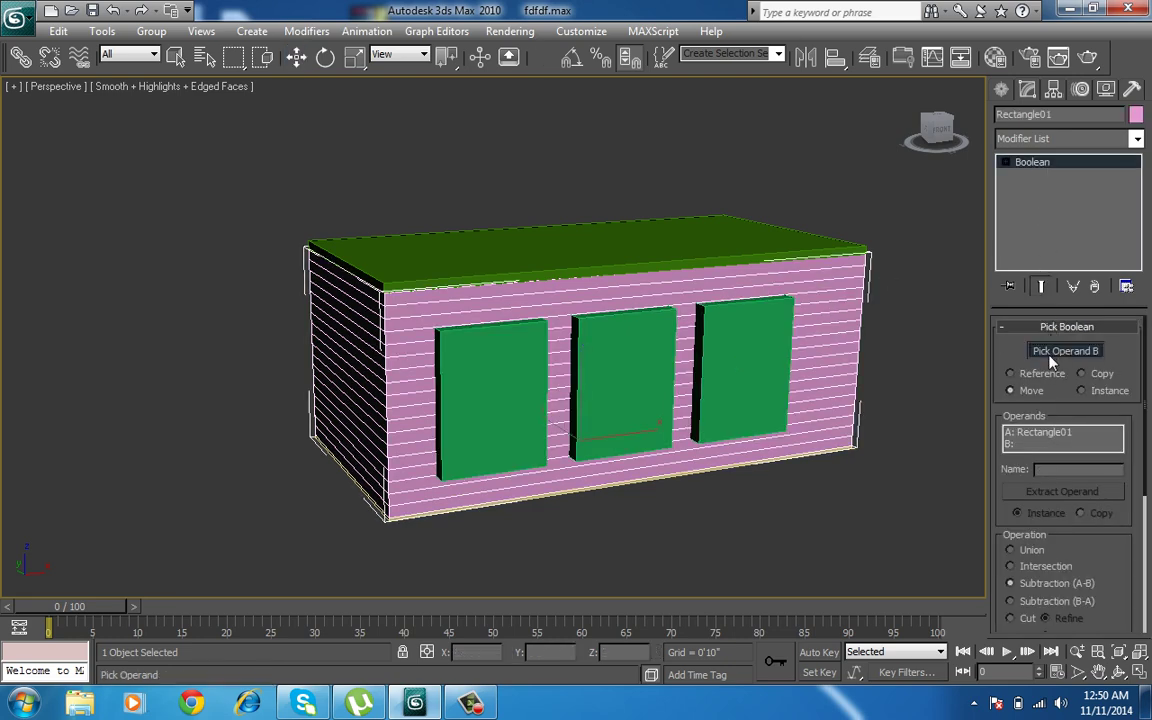
{"action": "left_click", "coordinate": [751, 367]}
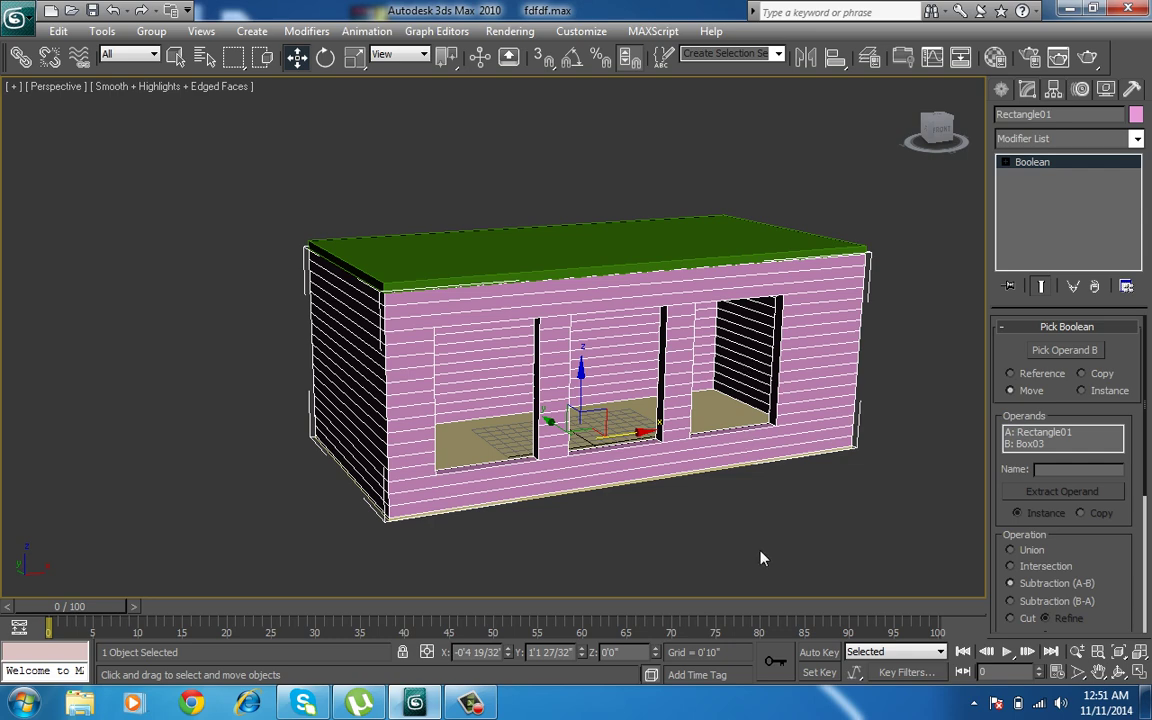
{"action": "left_click", "coordinate": [684, 495]}
Open Render Setup, expand Assign Renderer, and render a test image with the default renderer
{"action": "mouse_move", "coordinate": [740, 452]}
{"action": "middle_mouse_down", "text": "alt"}
{"action": "mouse_move", "coordinate": [730, 481]}
{"action": "mouse_move", "coordinate": [597, 306]}
{"action": "middle_mouse_up", "text": "alt"}
{"action": "left_click", "coordinate": [510, 31]}
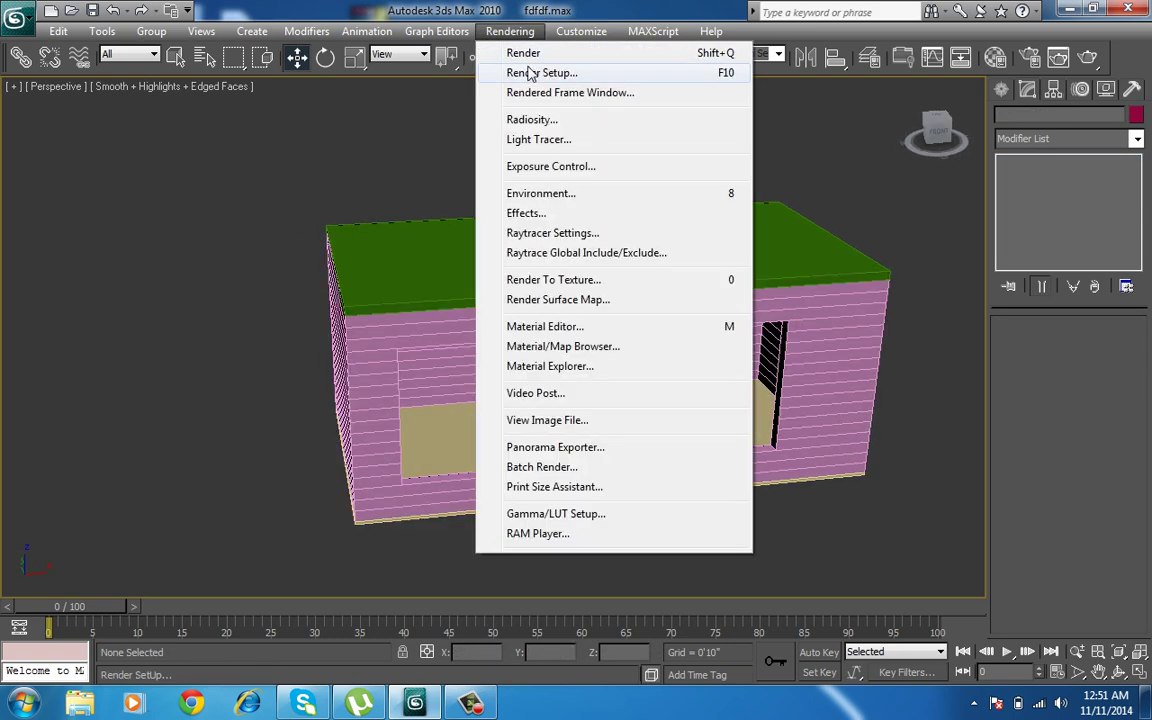
{"action": "left_click", "coordinate": [533, 76]}
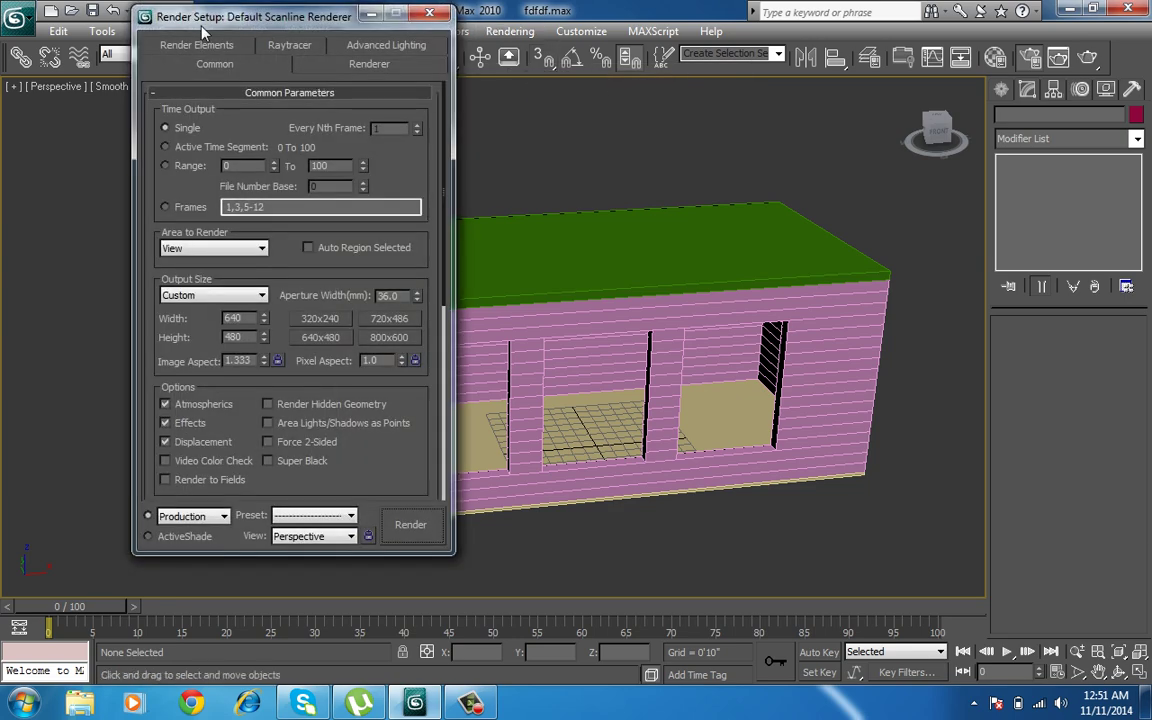
{"action": "mouse_move", "coordinate": [200, 6]}
{"action": "left_mouse_down"}
{"action": "mouse_move", "coordinate": [487, 8]}
{"action": "mouse_move", "coordinate": [490, 20]}
{"action": "left_mouse_up"}
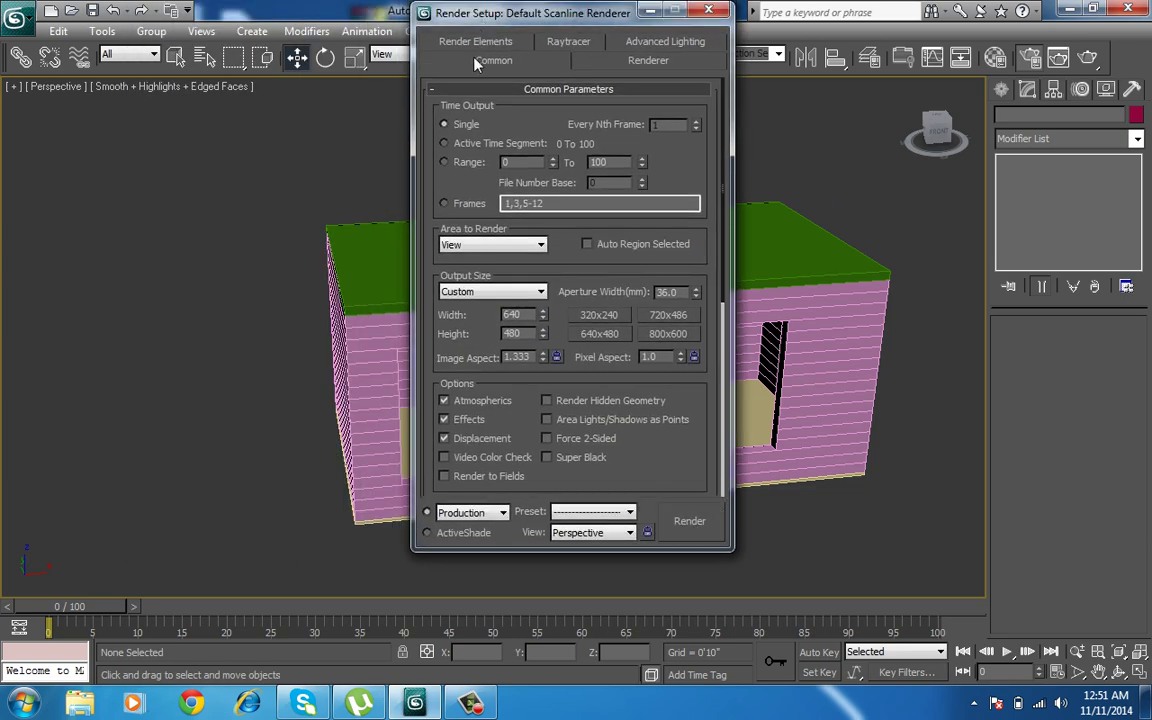
{"action": "scroll", "coordinate": [584, 270], "scroll_direction": "down", "scroll_amount": 3}
{"action": "scroll", "coordinate": [535, 278], "scroll_direction": "down", "scroll_amount": 3}
{"action": "scroll", "coordinate": [558, 301], "scroll_direction": "down", "scroll_amount": 2}
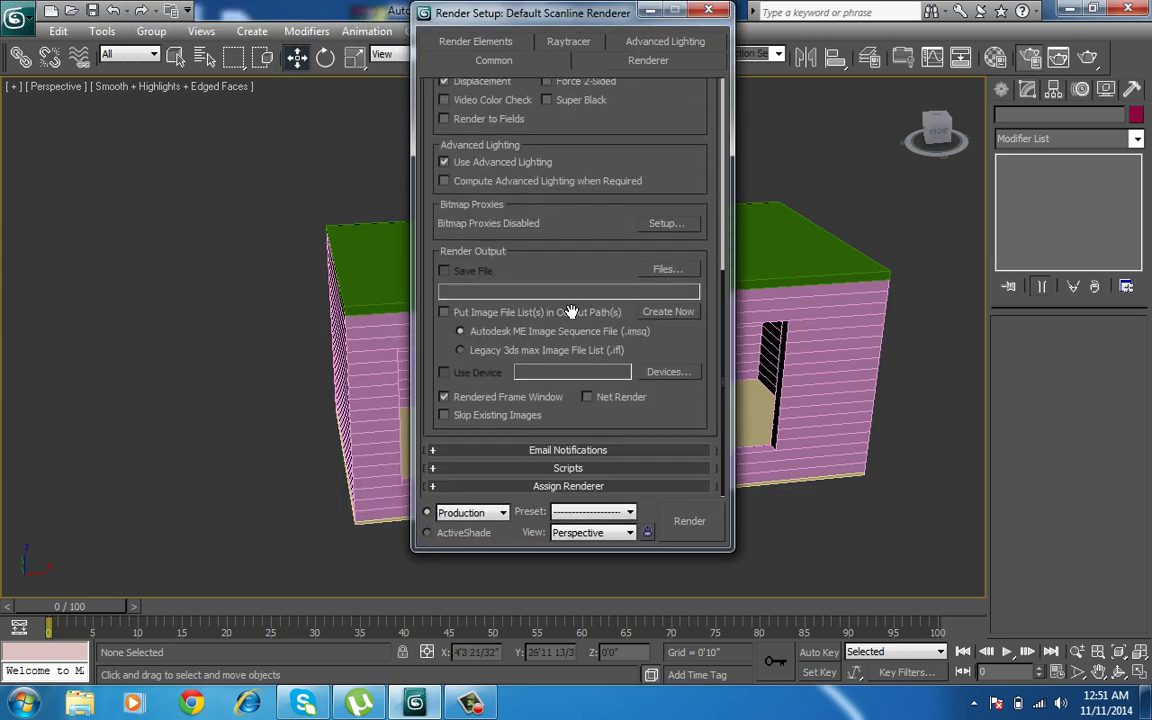
{"action": "left_click", "coordinate": [567, 487]}
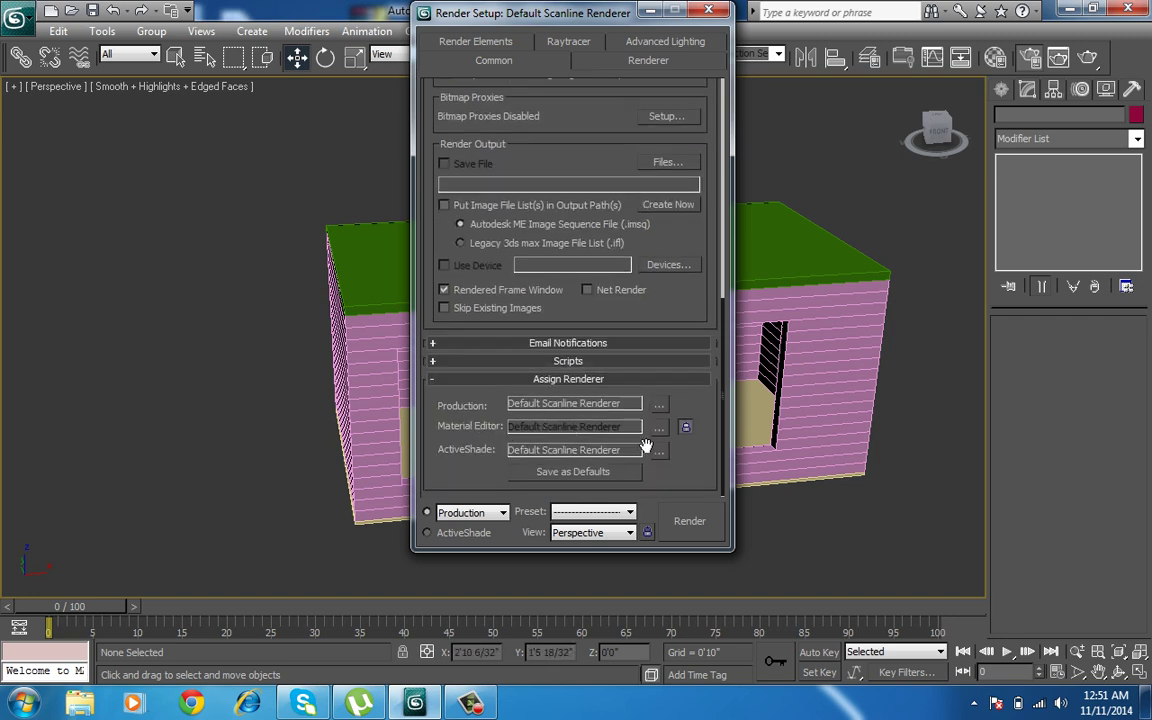
{"action": "left_click", "coordinate": [1093, 58]}
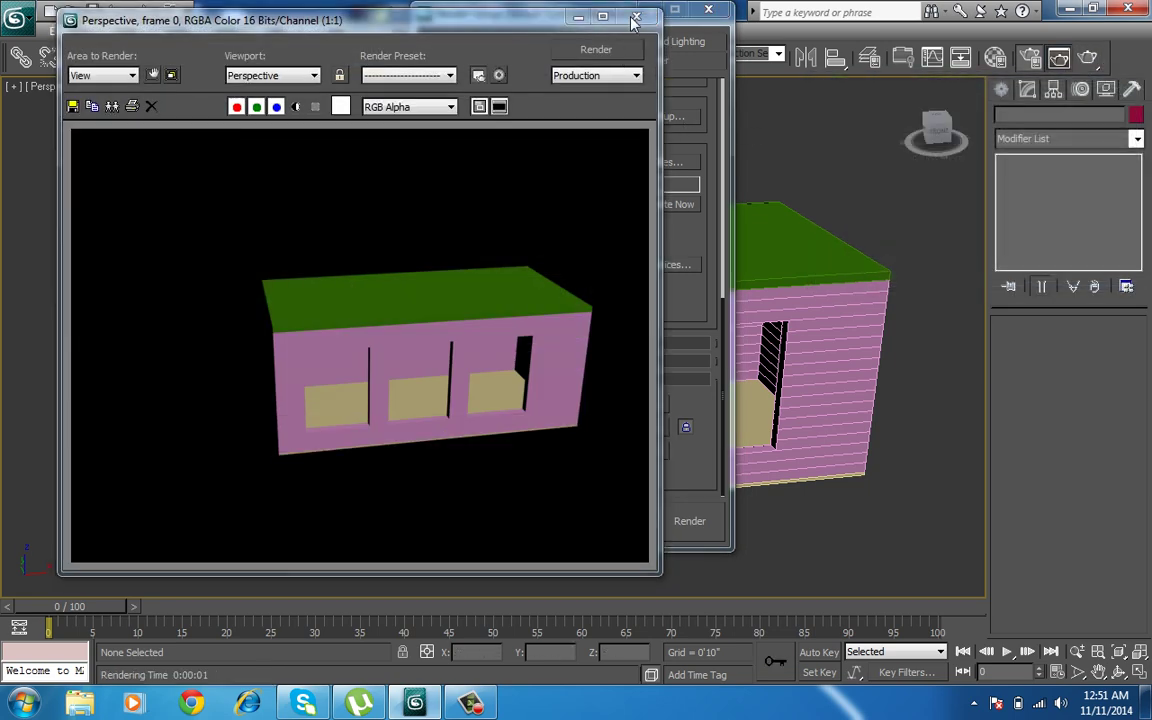
{"action": "left_click", "coordinate": [633, 20]}
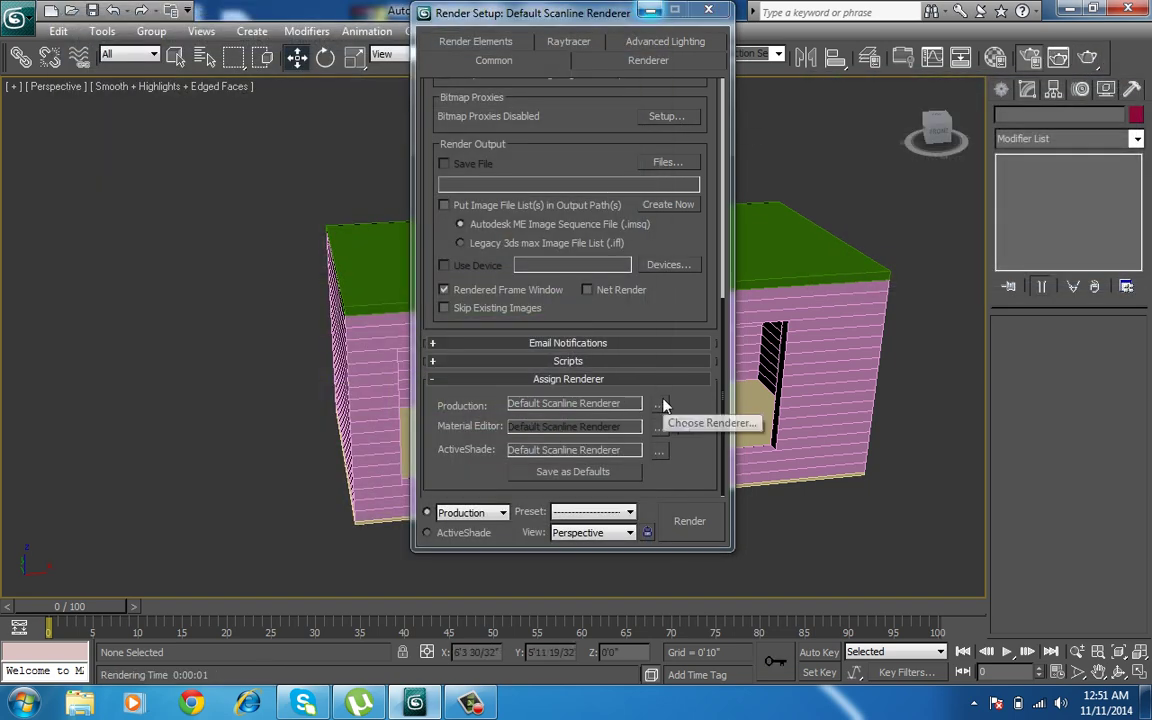
Make mental ray Renderer the production renderer and render a test image of the house
{"action": "left_click", "coordinate": [660, 405]}
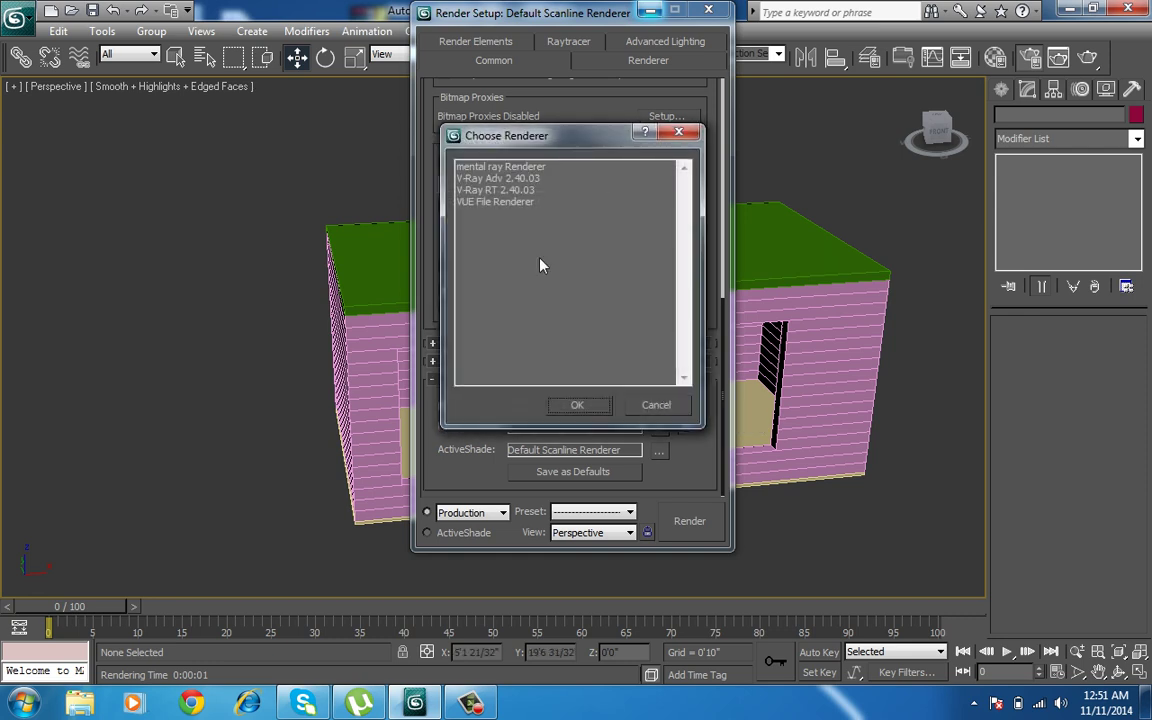
{"action": "double_click", "coordinate": [495, 167]}
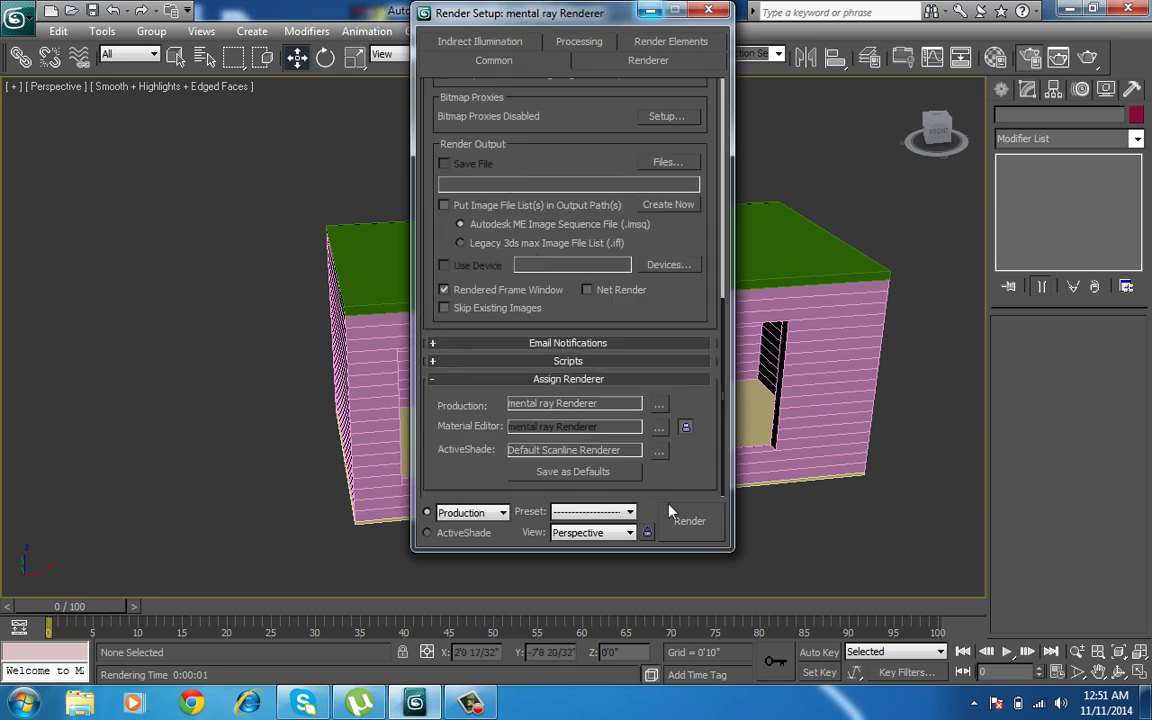
{"action": "left_click", "coordinate": [678, 519]}
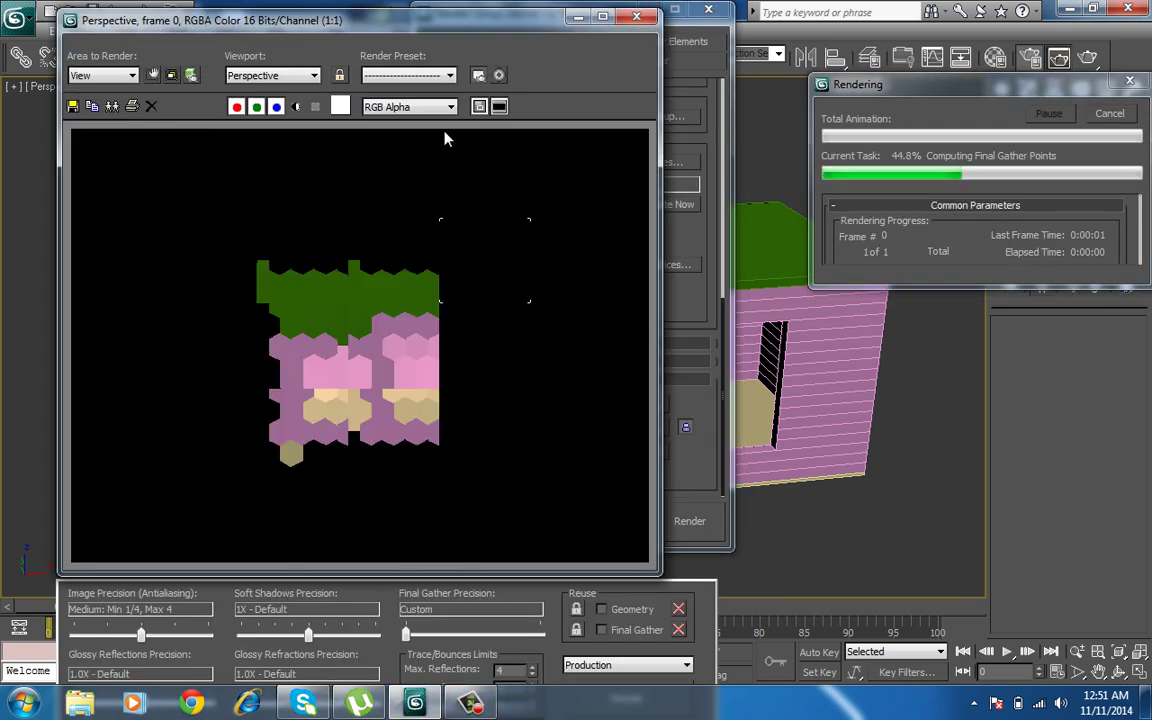
{"action": "left_click", "coordinate": [641, 22]}
{"action": "left_click", "coordinate": [708, 9]}
Switch the viewport to a zoomed wireframe Top view of the house
{"action": "middle_click_drag", "start_coordinate": [617, 265], "coordinate": [555, 308]}
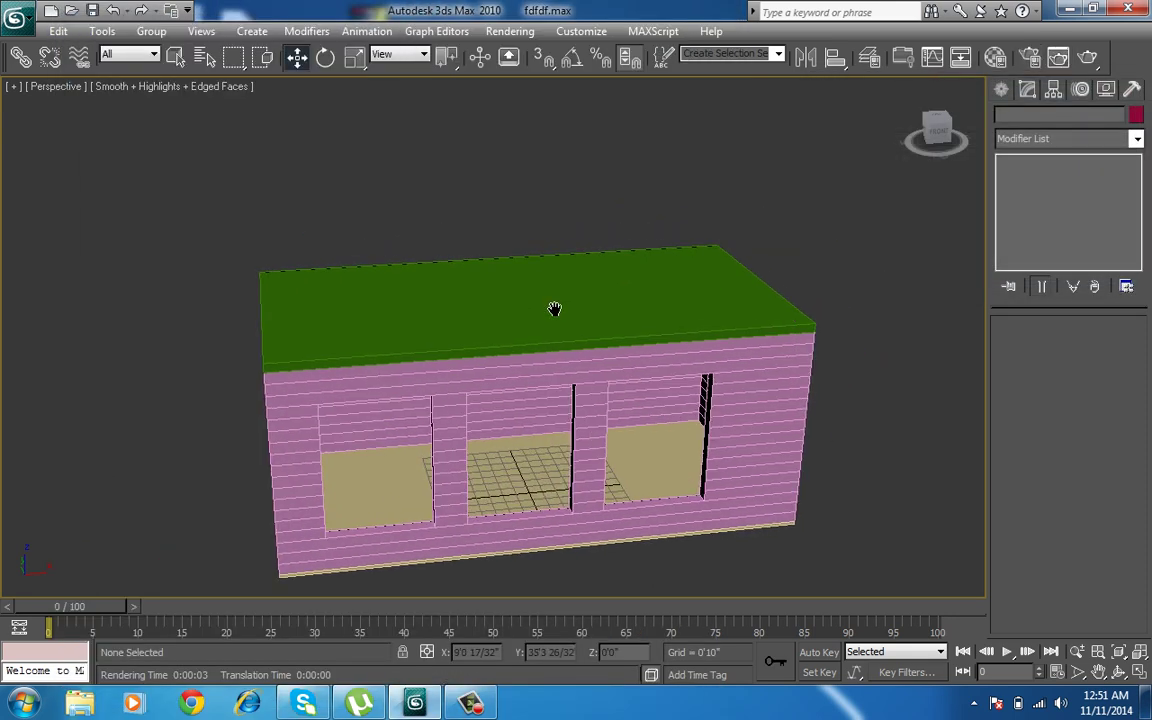
{"action": "key", "text": "t"}
{"action": "scroll", "coordinate": [483, 386], "scroll_direction": "down", "scroll_amount": 2}
{"action": "key", "text": "F3"}
Drag a Standard Target camera in the Top view from the room's upper-right toward its centre-left
{"action": "scroll", "coordinate": [539, 343], "scroll_direction": "down", "scroll_amount": 2}
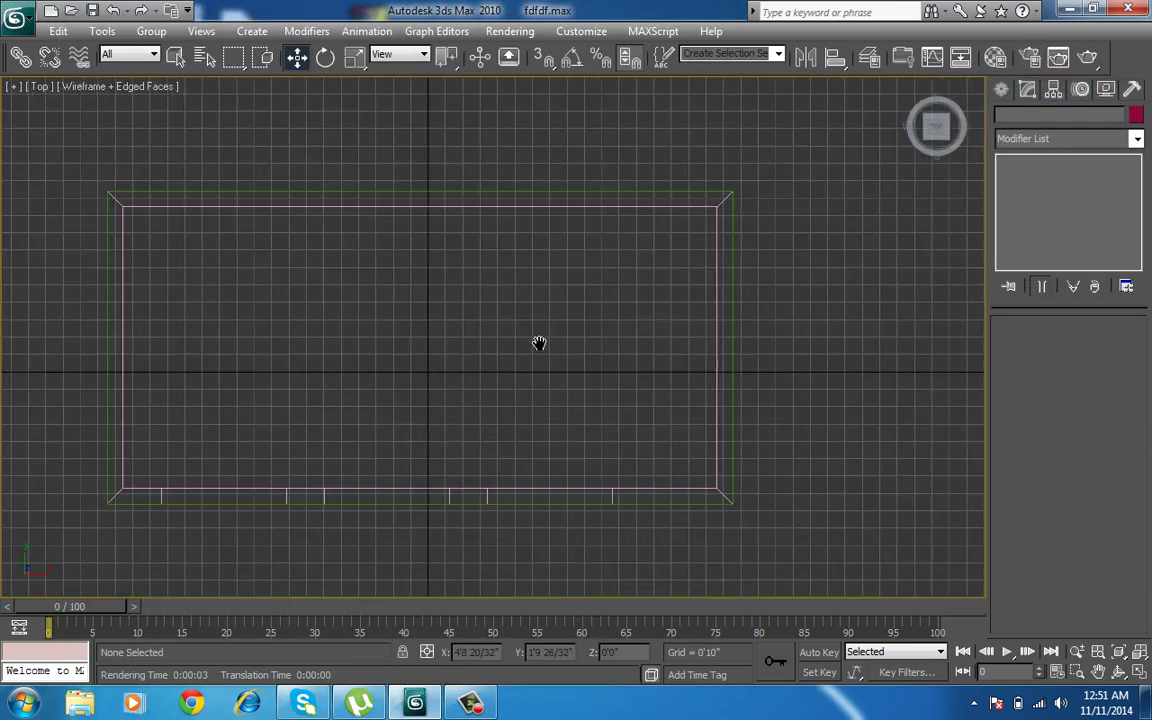
{"action": "scroll", "coordinate": [550, 347], "scroll_direction": "down", "scroll_amount": 2}
{"action": "left_click_drag", "start_coordinate": [648, 268], "coordinate": [272, 456]}
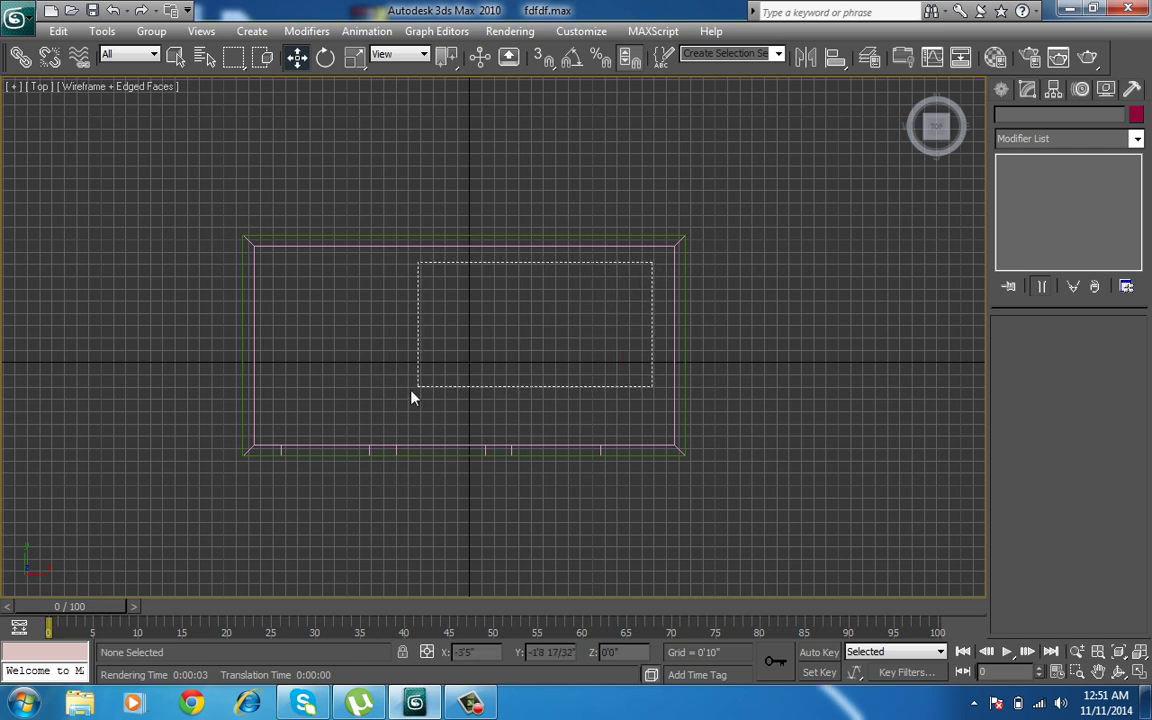
{"action": "left_click", "coordinate": [1001, 89]}
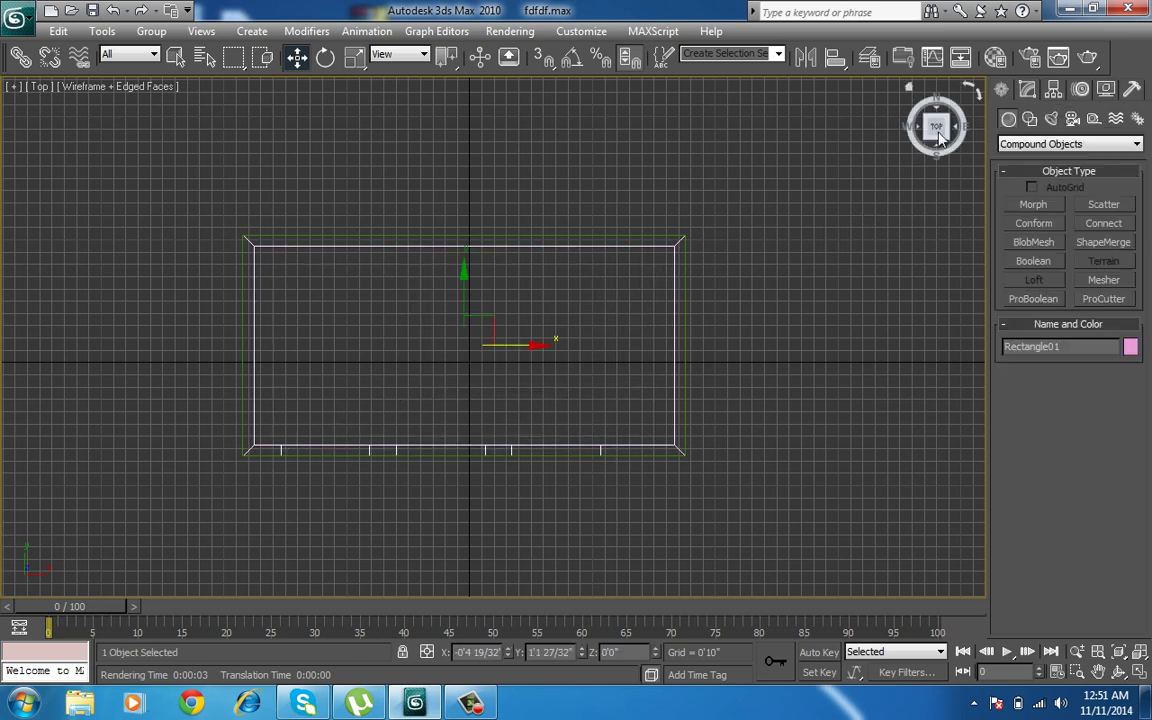
{"action": "left_click", "coordinate": [825, 260]}
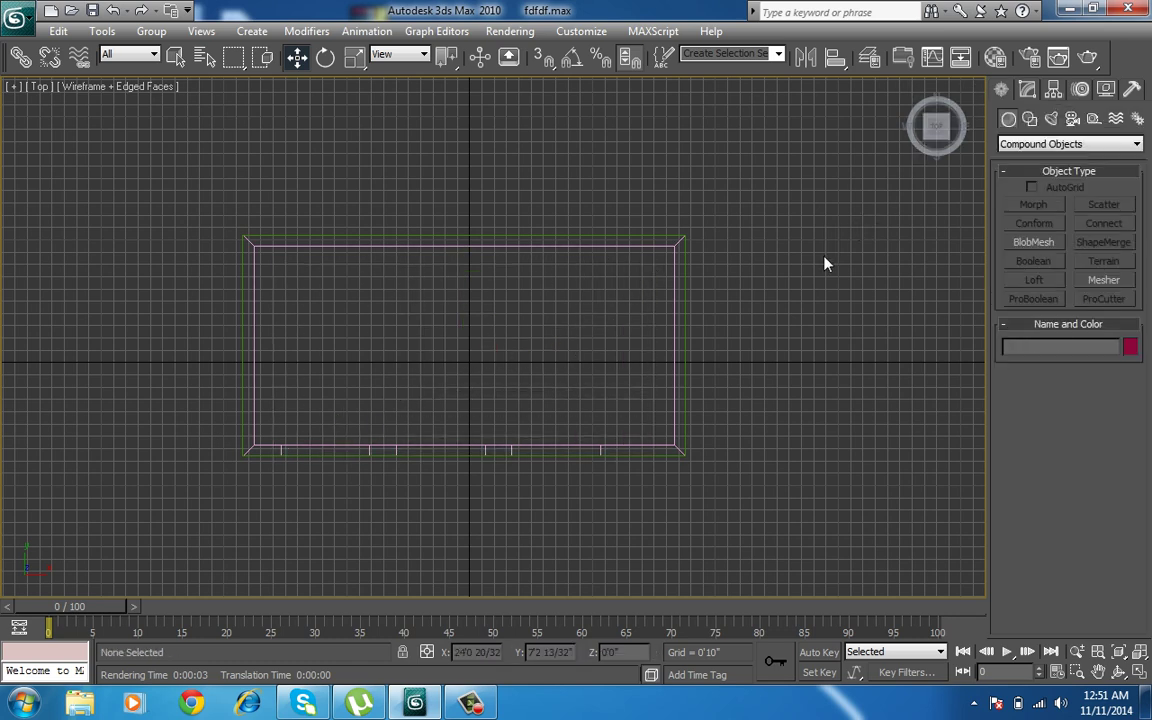
{"action": "left_click", "coordinate": [1071, 119]}
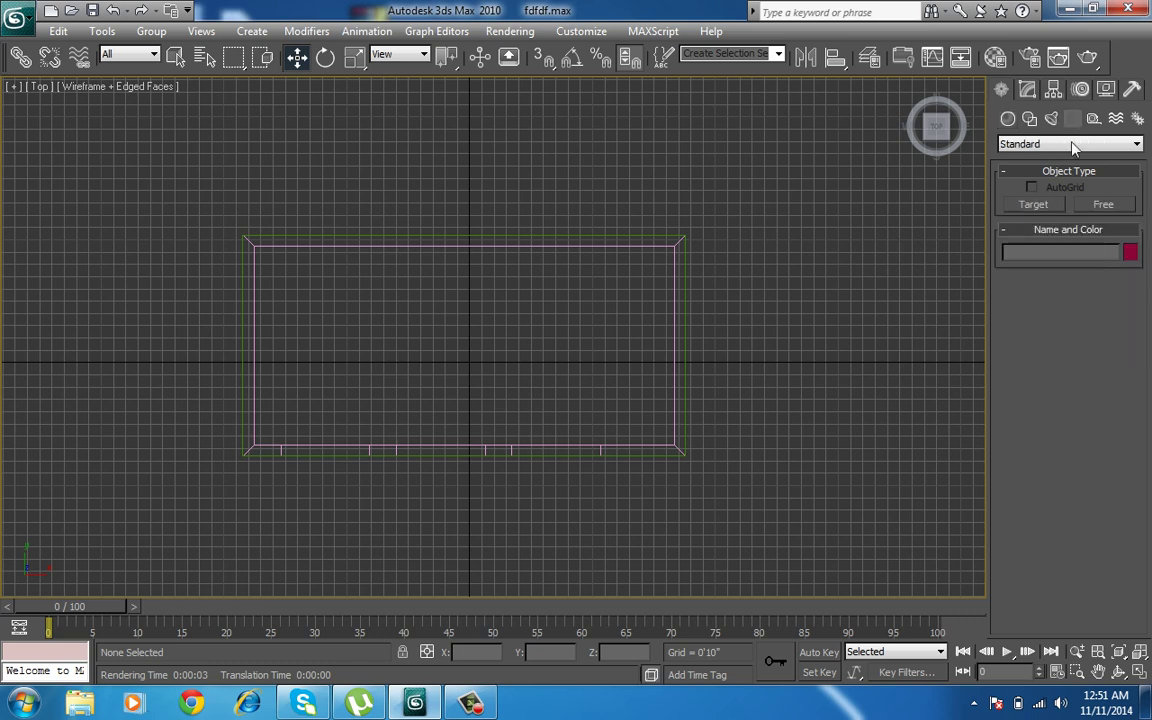
{"action": "left_click", "coordinate": [1033, 204]}
{"action": "mouse_move", "coordinate": [666, 265]}
{"action": "left_mouse_down"}
{"action": "mouse_move", "coordinate": [540, 372]}
{"action": "mouse_move", "coordinate": [470, 401]}
{"action": "mouse_move", "coordinate": [488, 401]}
{"action": "mouse_move", "coordinate": [507, 391]}
{"action": "mouse_move", "coordinate": [450, 398]}
{"action": "left_mouse_up"}
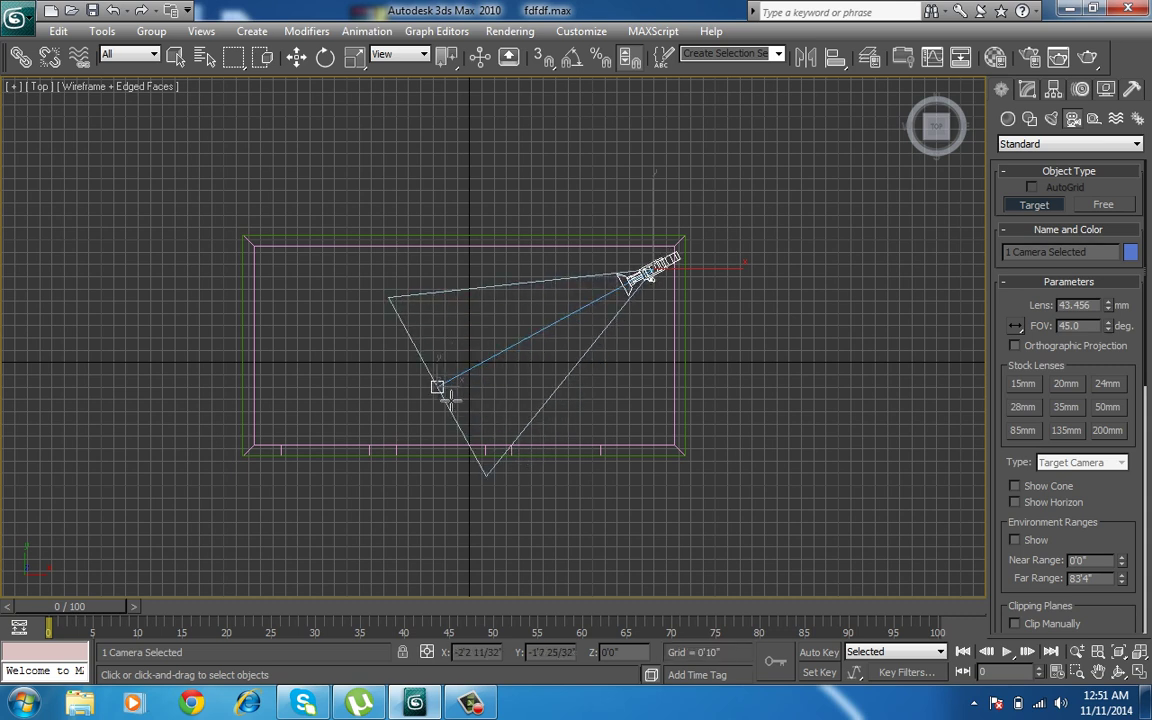
View through Camera01, shaded, trucked down to reveal the floor
{"action": "key", "text": "w"}
{"action": "key", "text": "c"}
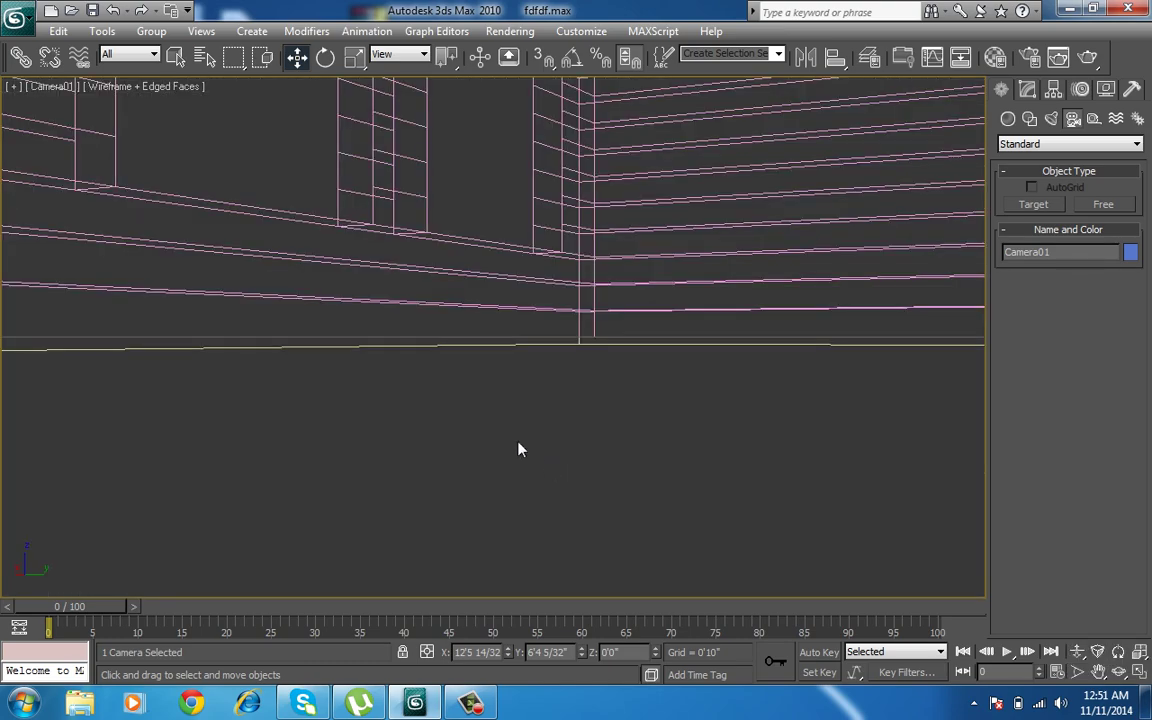
{"action": "left_click", "coordinate": [1098, 672]}
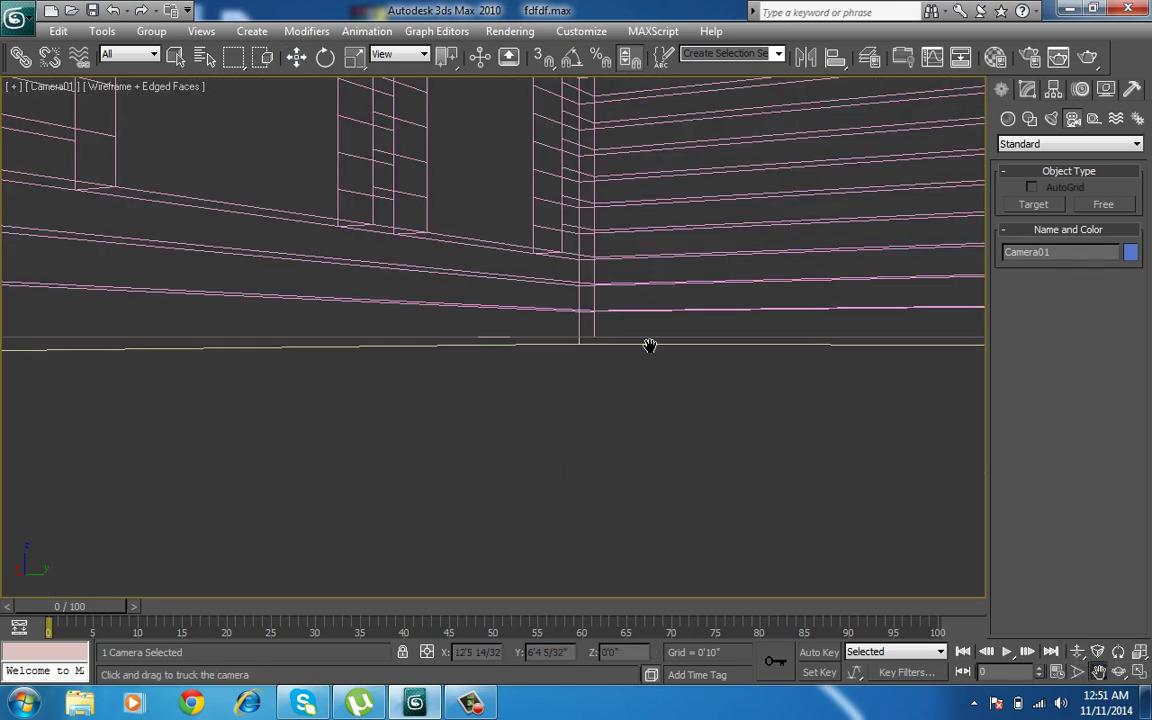
{"action": "mouse_move", "coordinate": [650, 347]}
{"action": "left_mouse_down"}
{"action": "mouse_move", "coordinate": [708, 581]}
{"action": "mouse_move", "coordinate": [707, 501]}
{"action": "left_mouse_up"}
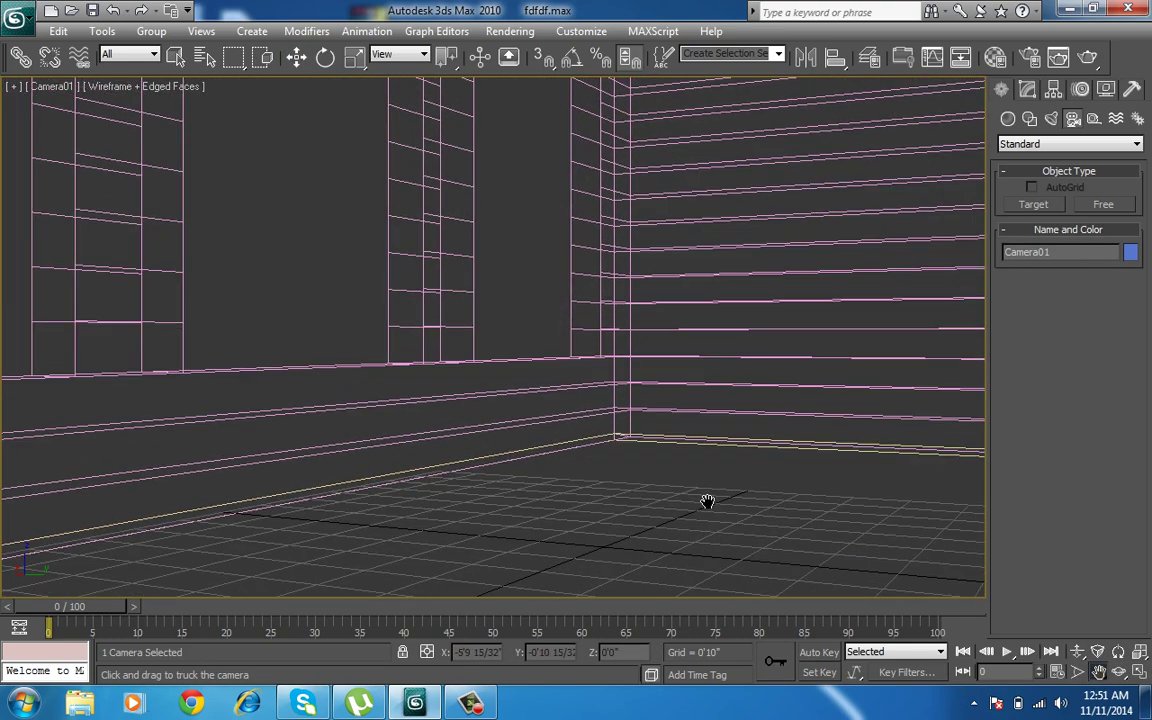
{"action": "key", "text": "F3"}
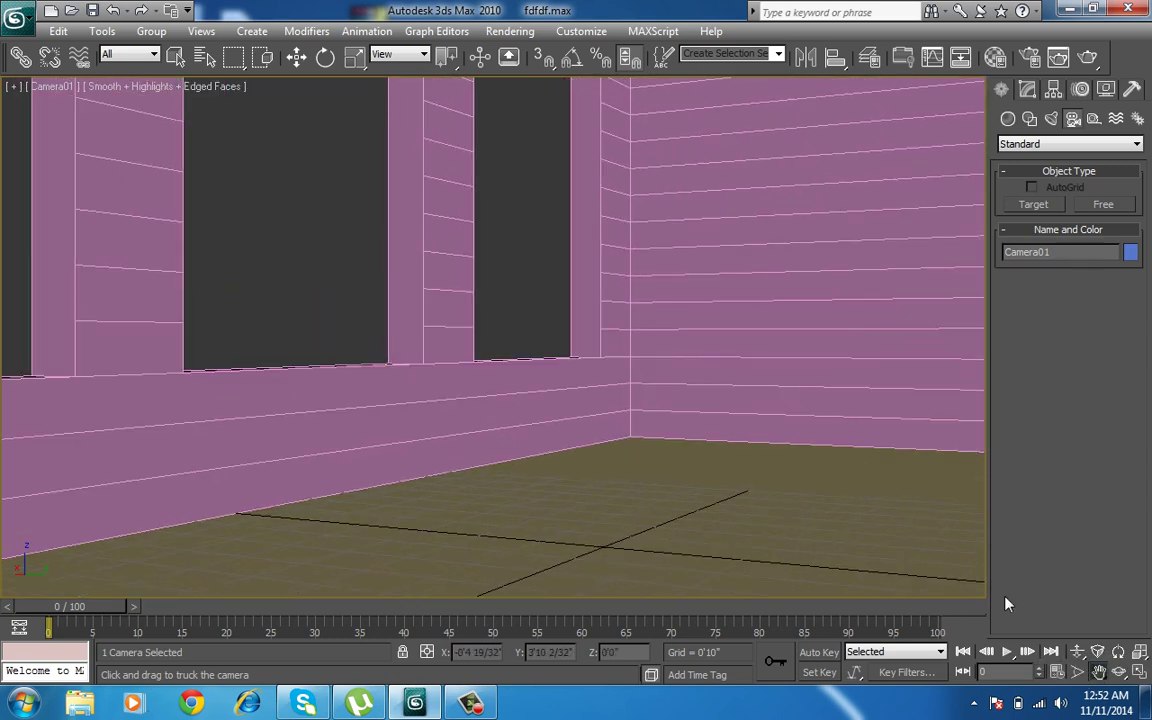
Widen Camera01's field of view to frame the whole room and render a test image
{"action": "left_click", "coordinate": [1077, 672]}
{"action": "left_click_drag", "start_coordinate": [638, 332], "coordinate": [652, 475]}
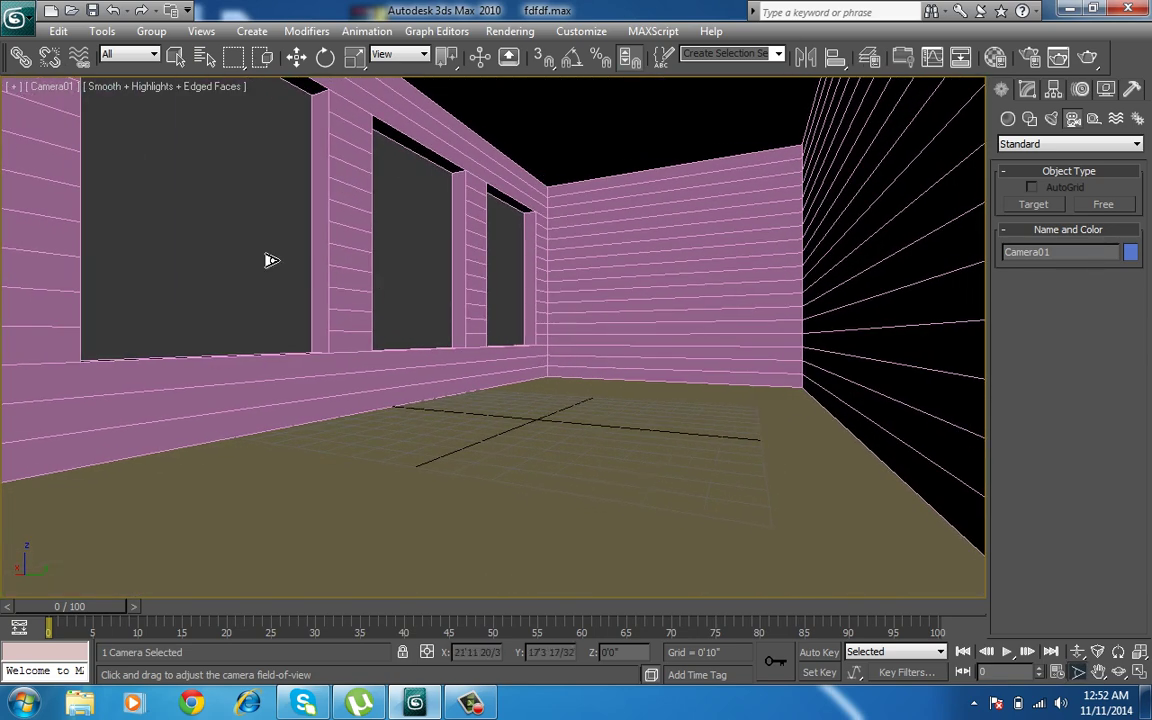
{"action": "key", "text": "w"}
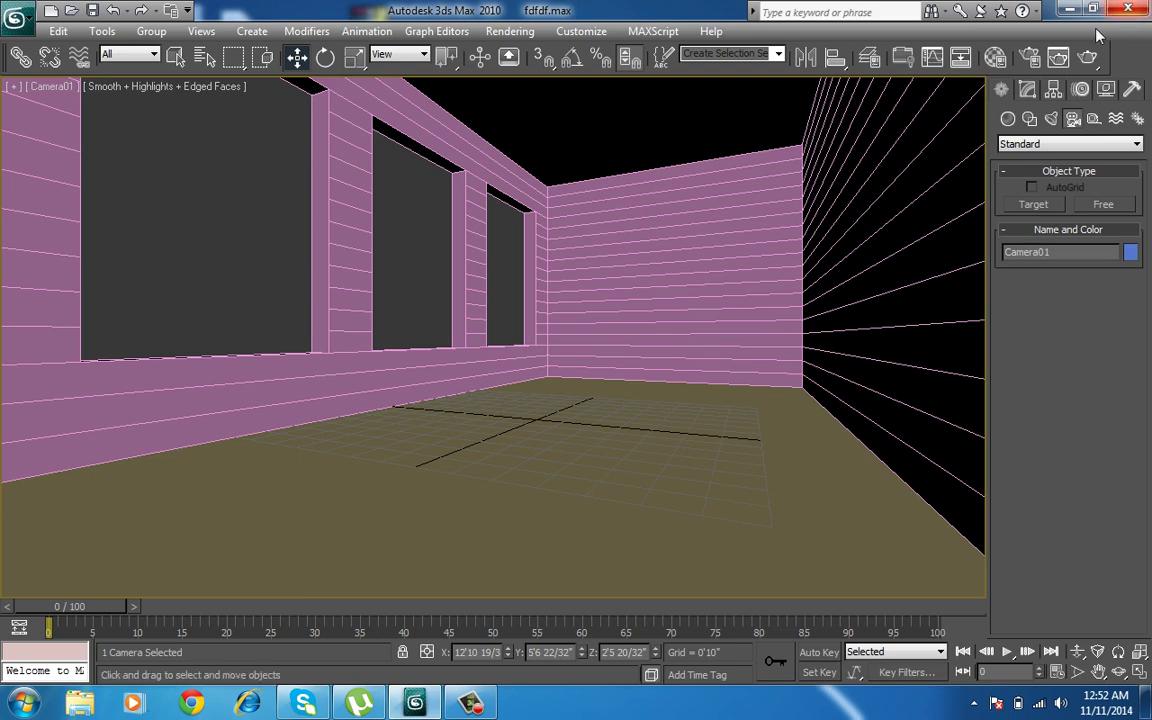
{"action": "key", "text": "shift+q"}
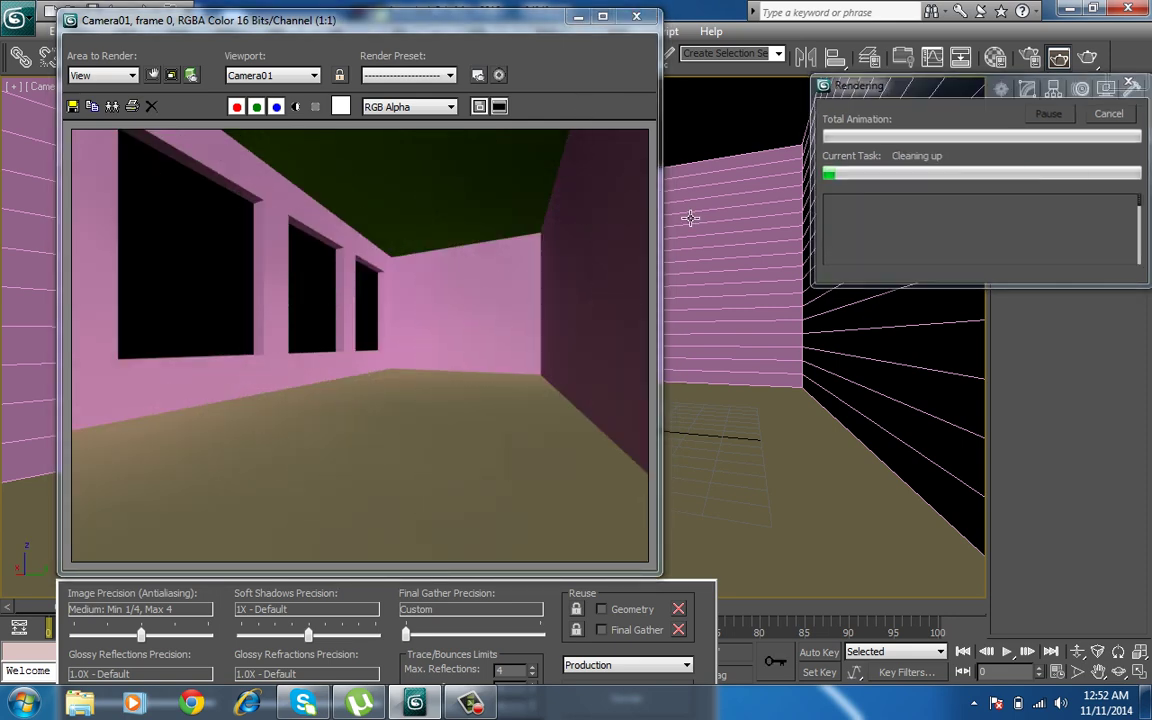
{"action": "left_click", "coordinate": [578, 17]}
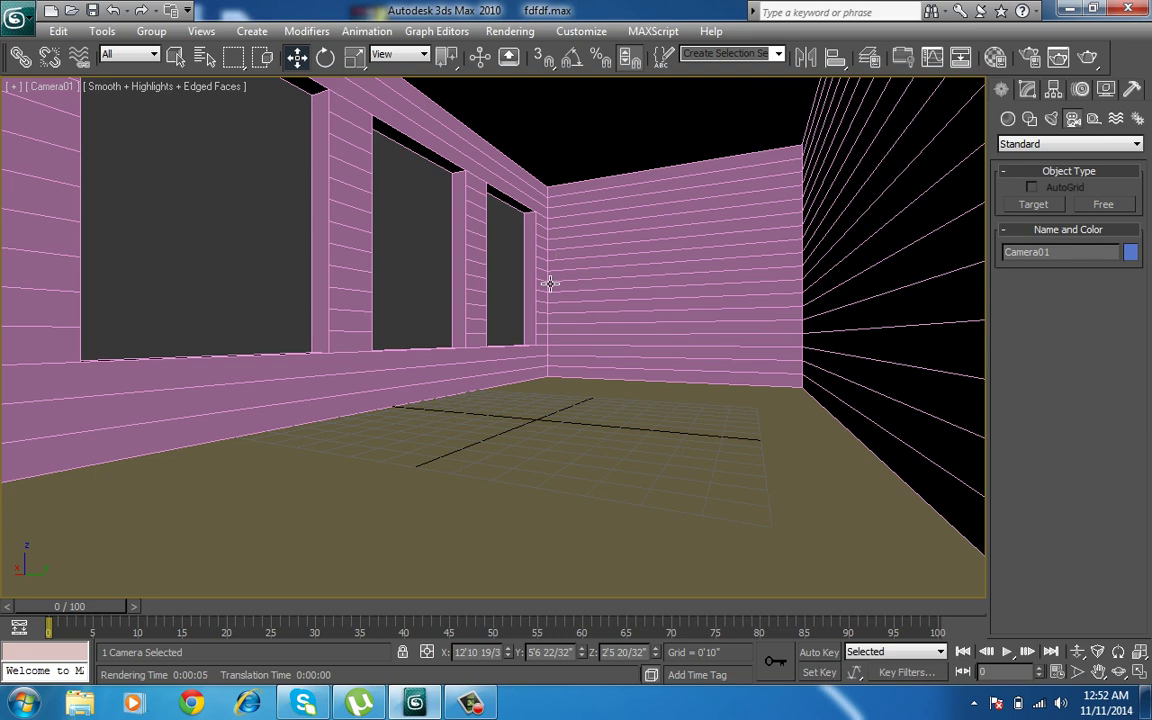
Name the first sample slot 'wall' and make it an Arch & Design material
{"action": "key", "text": "m"}
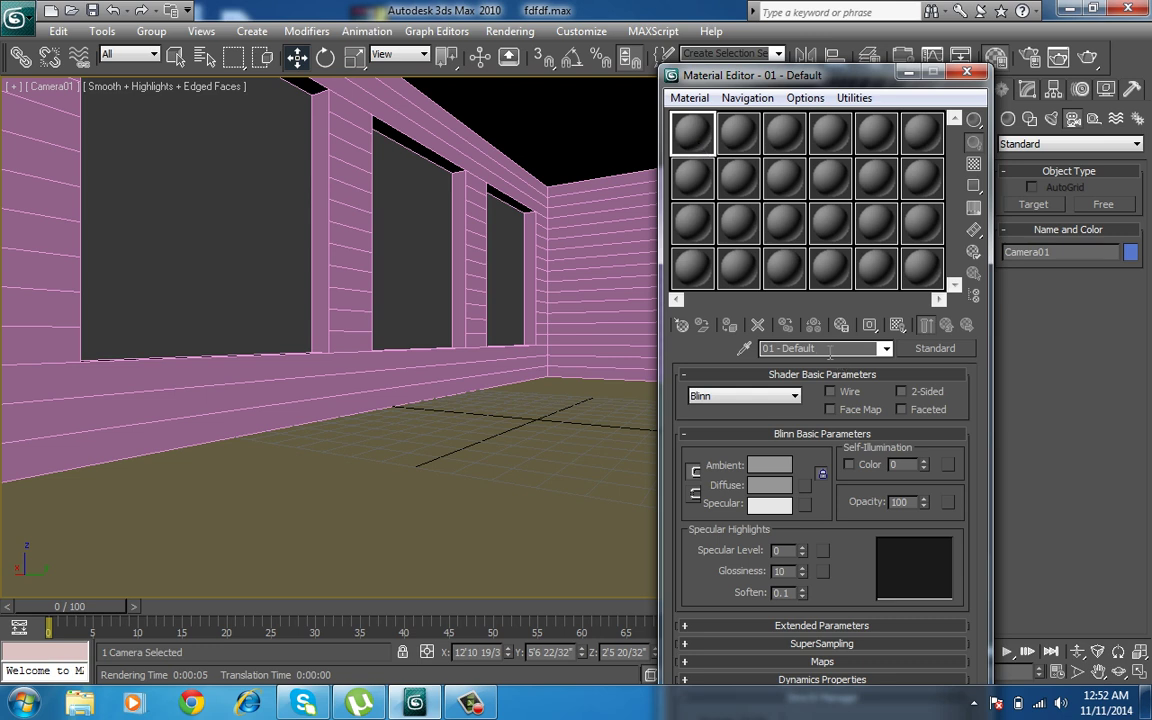
{"action": "left_click", "coordinate": [829, 348]}
{"action": "type", "text": "wall"}
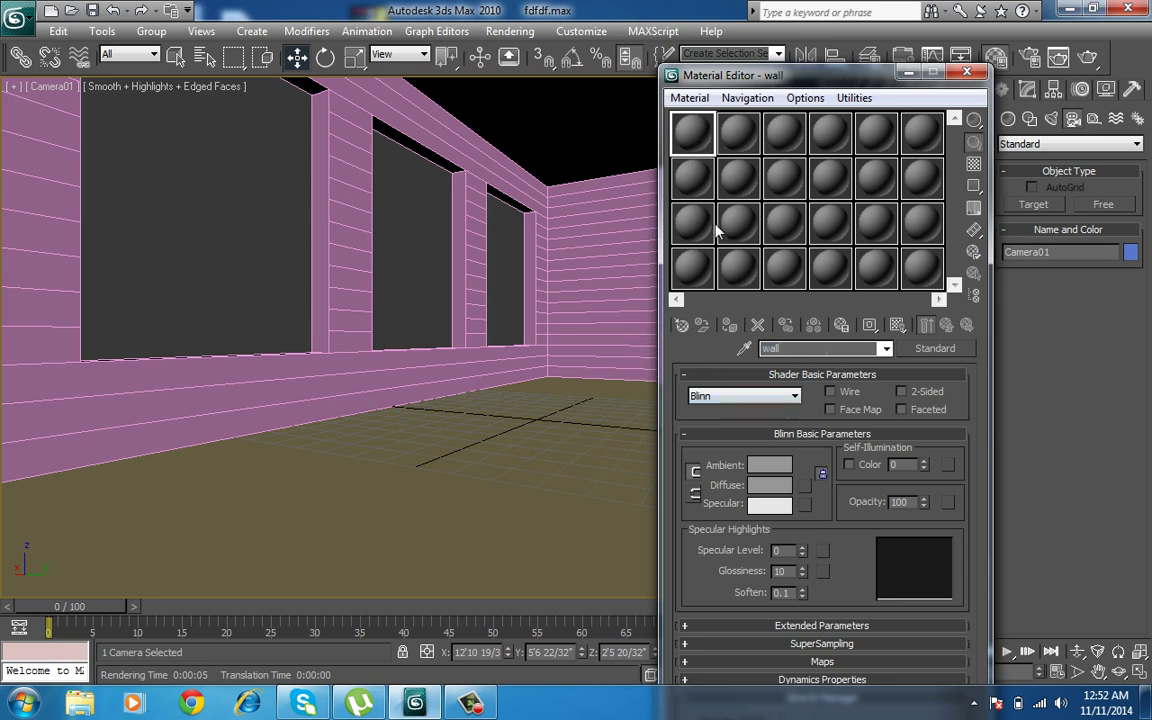
{"action": "left_click", "coordinate": [913, 352]}
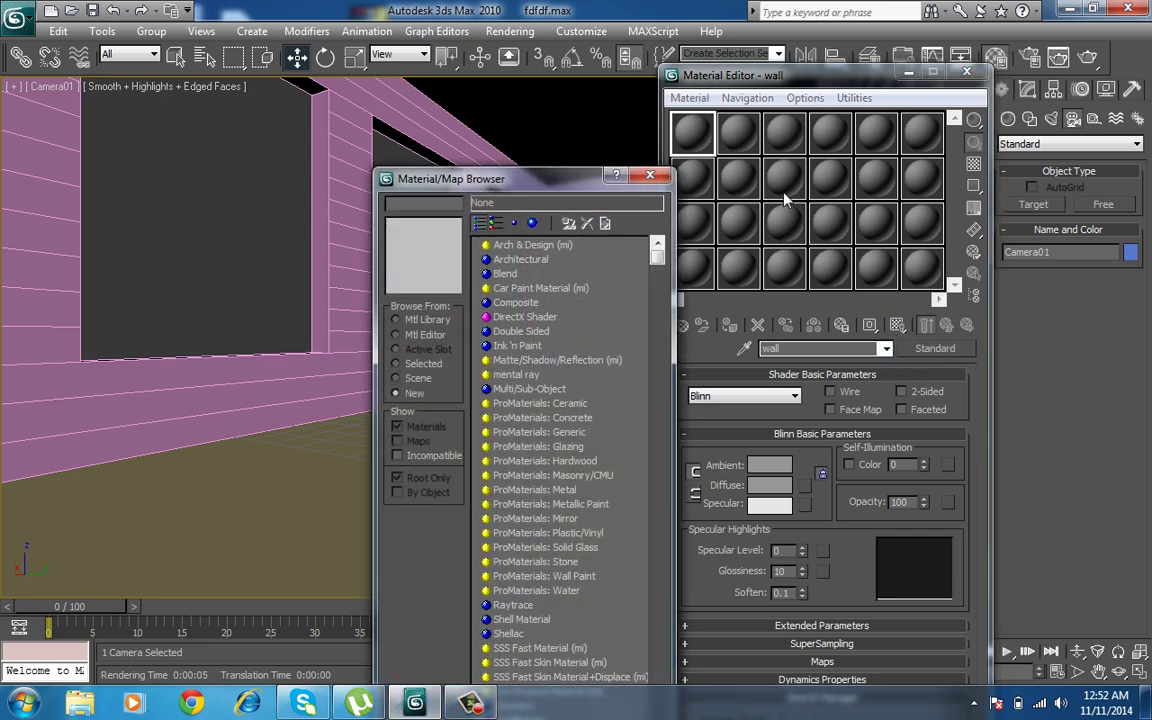
{"action": "double_click", "coordinate": [512, 246]}
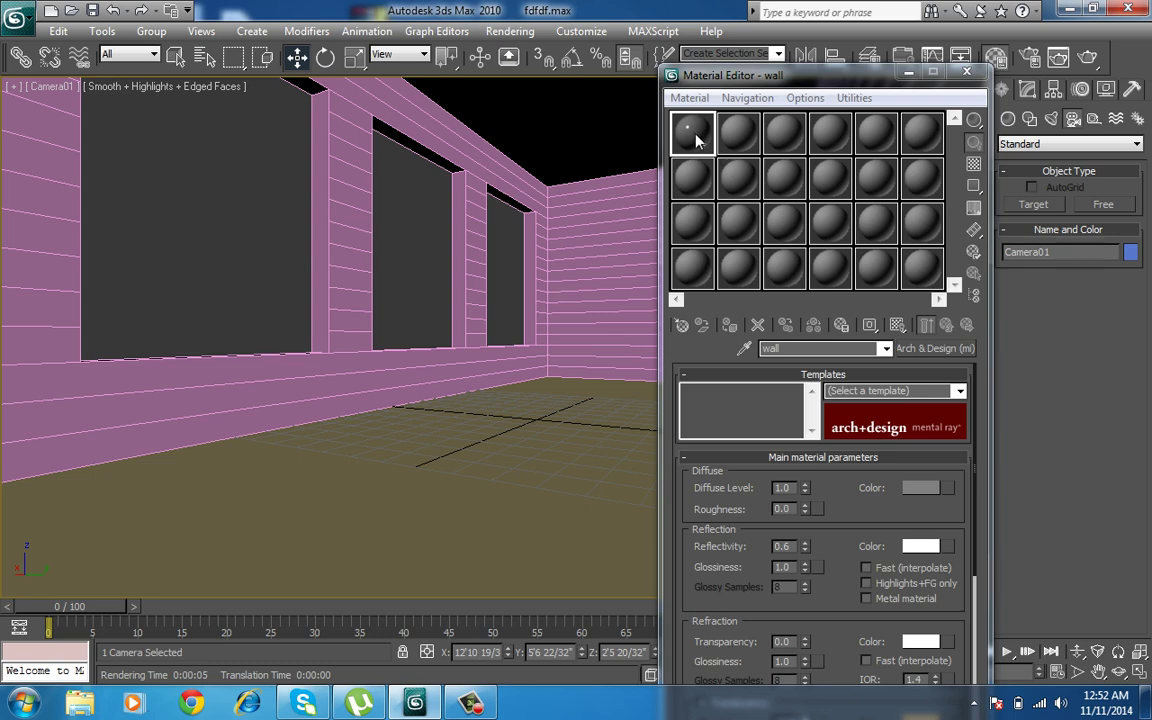
Copy the wall material into additional sample slots and return to the original
{"action": "left_click", "coordinate": [735, 140]}
{"action": "left_click_drag", "start_coordinate": [692, 133], "coordinate": [737, 135]}
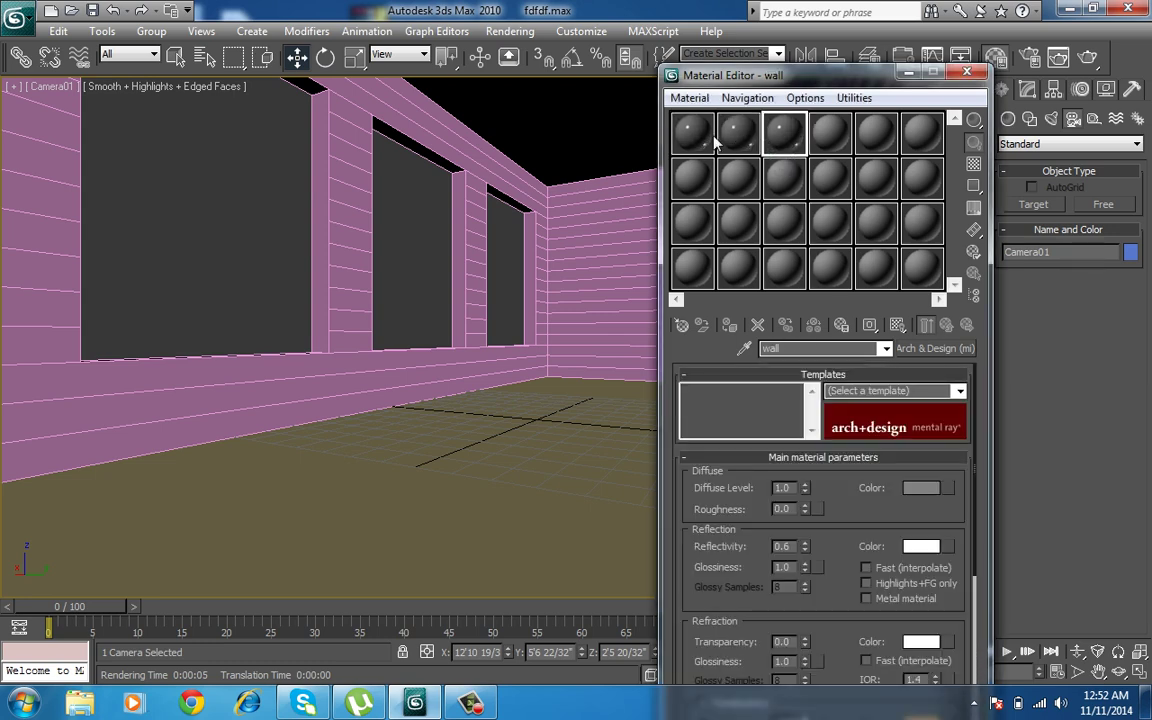
{"action": "left_click", "coordinate": [828, 140]}
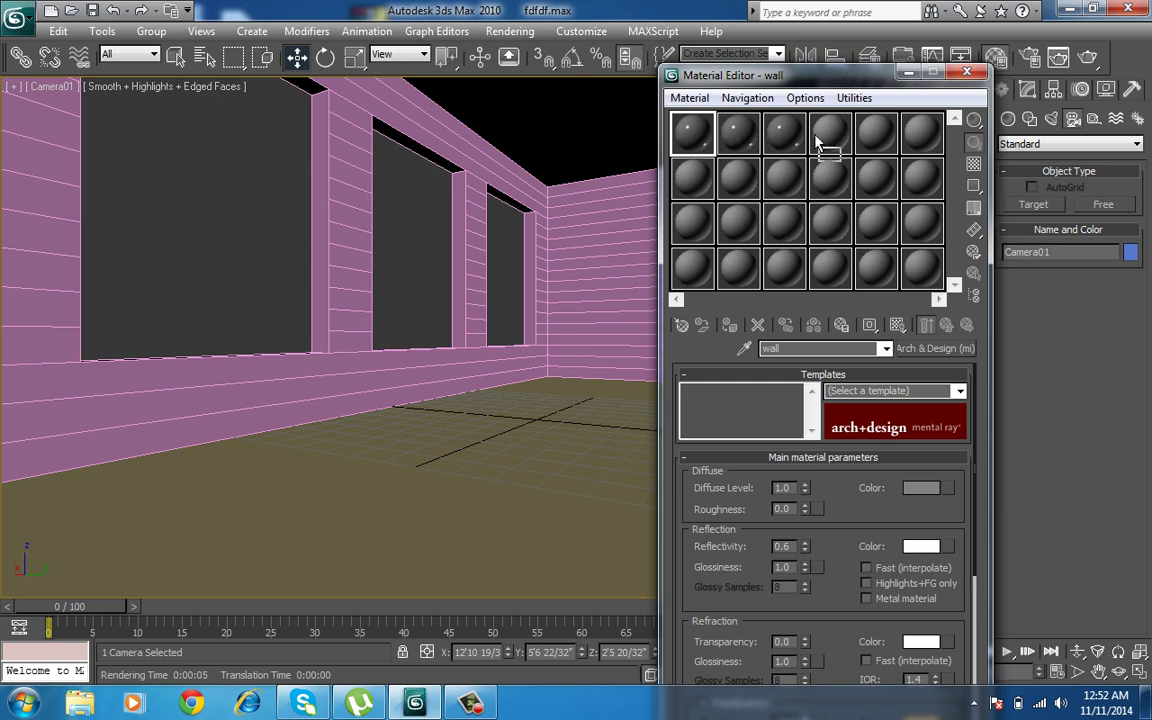
{"action": "left_click", "coordinate": [700, 137]}
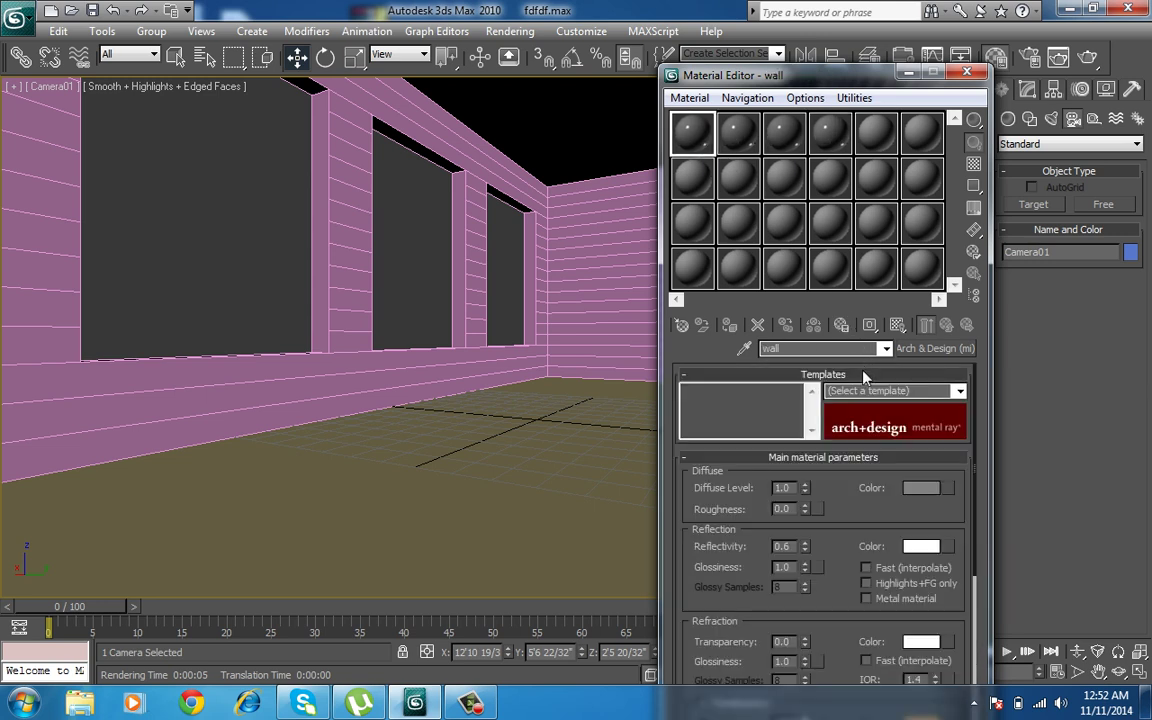
{"action": "left_click_drag", "start_coordinate": [892, 514], "coordinate": [874, 432]}
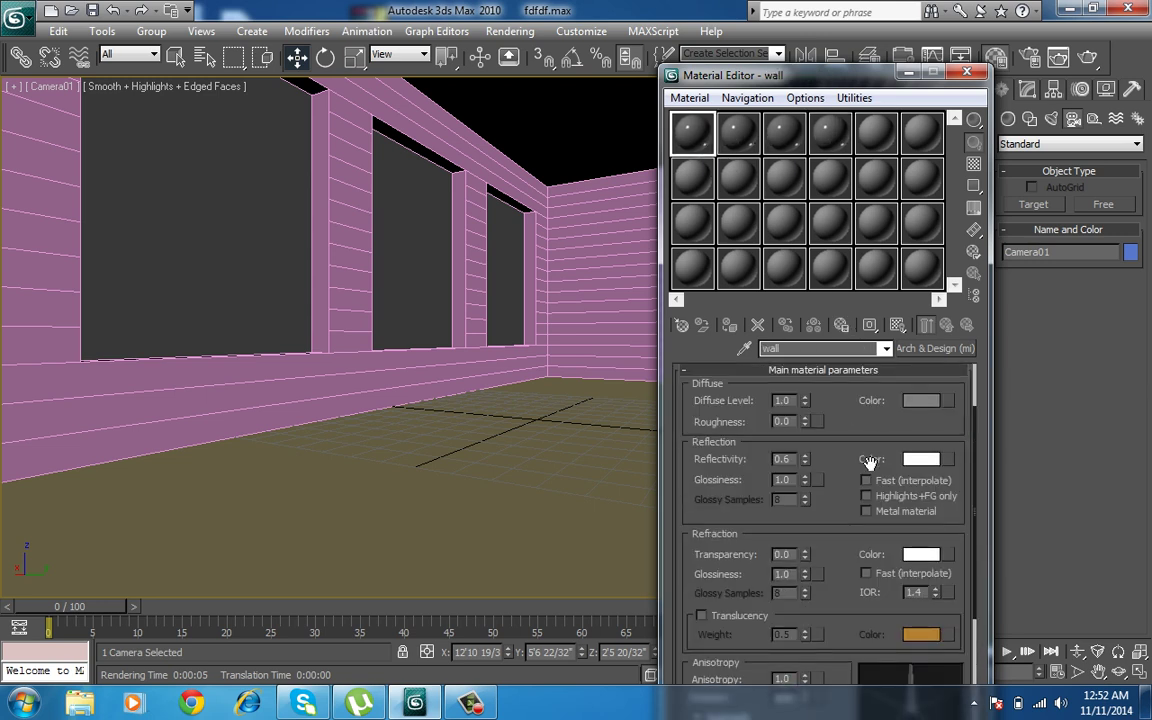
Set the wall material's reflectivity to 0.0 and show its maps in the viewport
{"action": "left_click", "coordinate": [609, 302]}
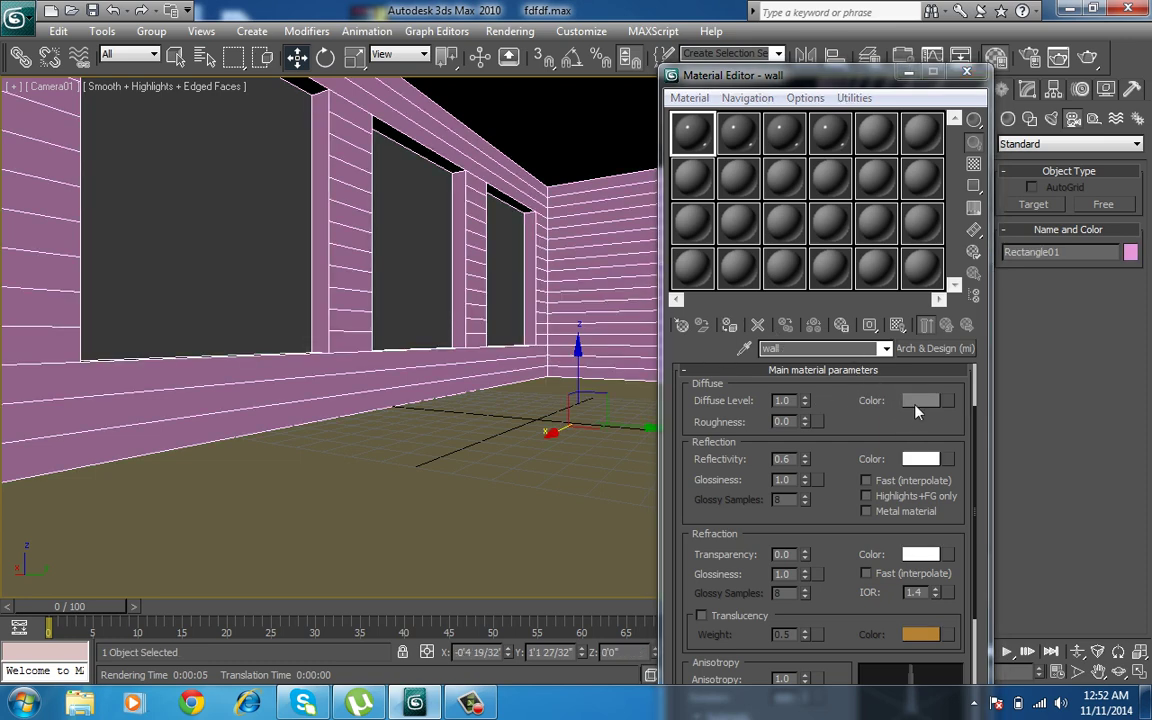
{"action": "left_click", "coordinate": [918, 401]}
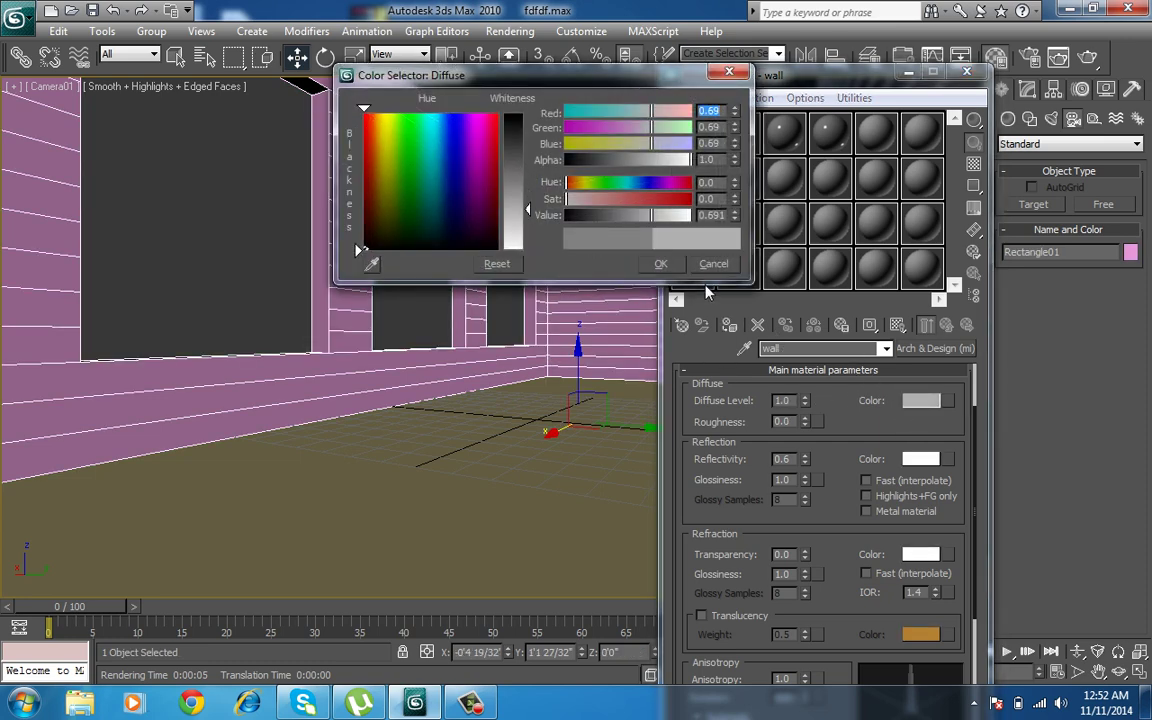
{"action": "left_click", "coordinate": [662, 266]}
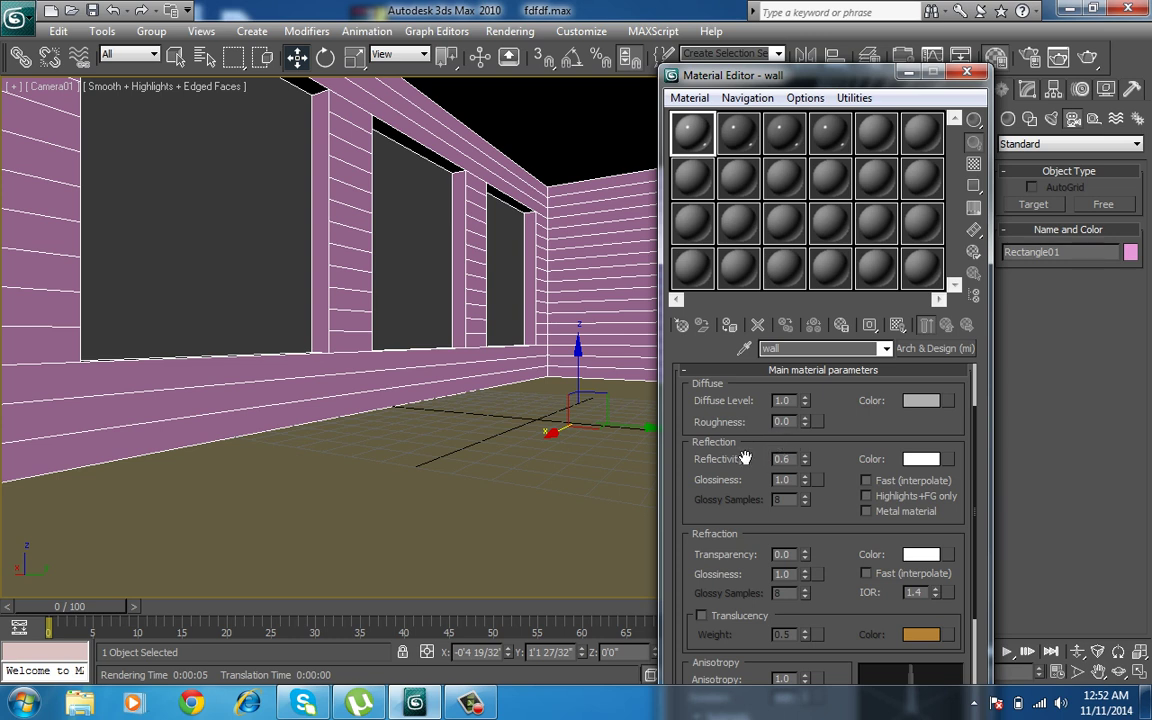
{"action": "right_click", "coordinate": [805, 463]}
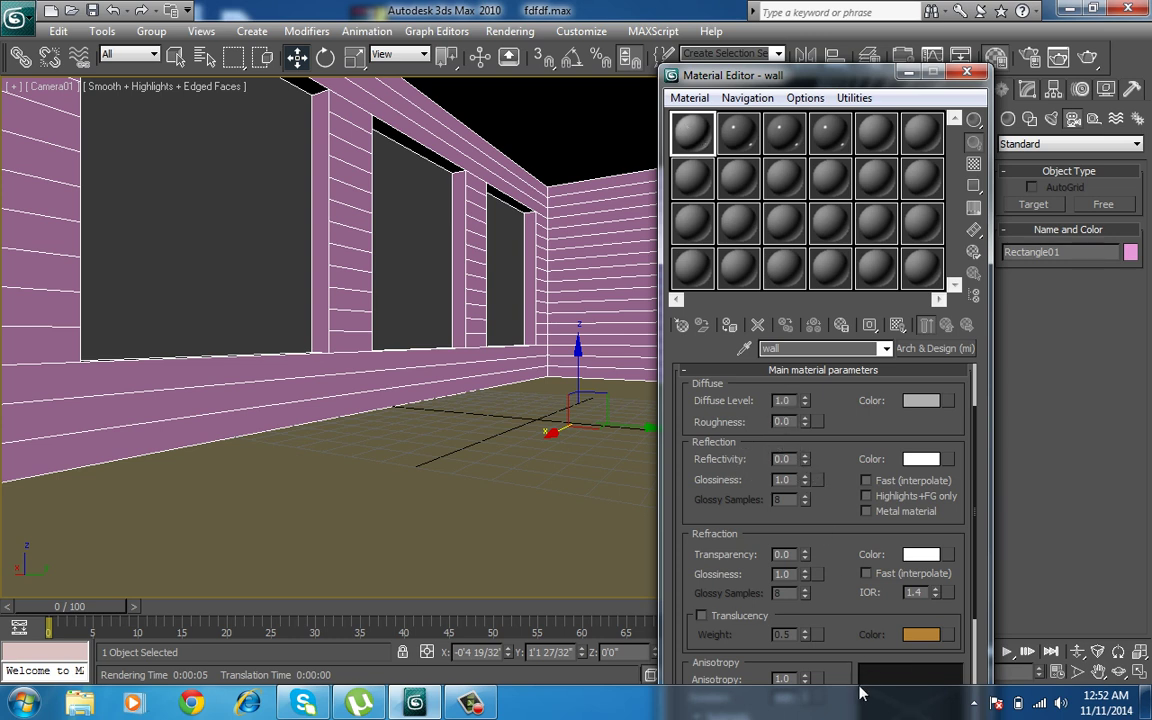
{"action": "left_click", "coordinate": [897, 326]}
Assign the wall material to the walls and ceiling, then select the floor and the second copy
{"action": "left_click", "coordinate": [730, 326]}
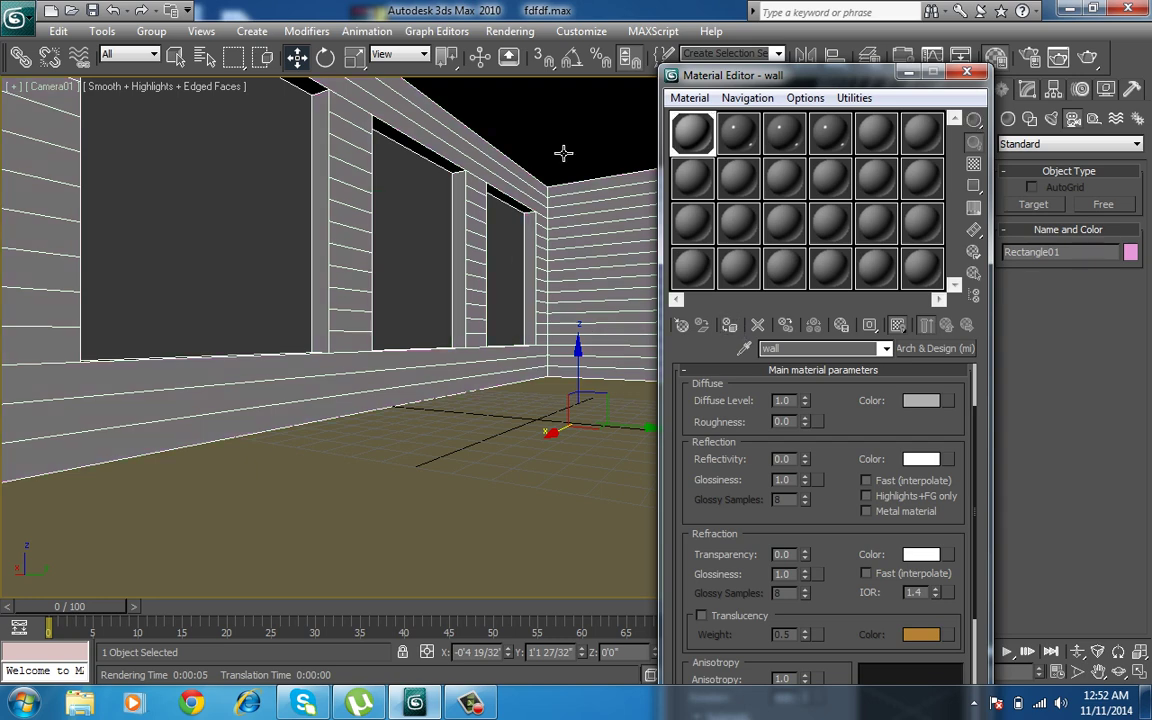
{"action": "left_click", "coordinate": [568, 122]}
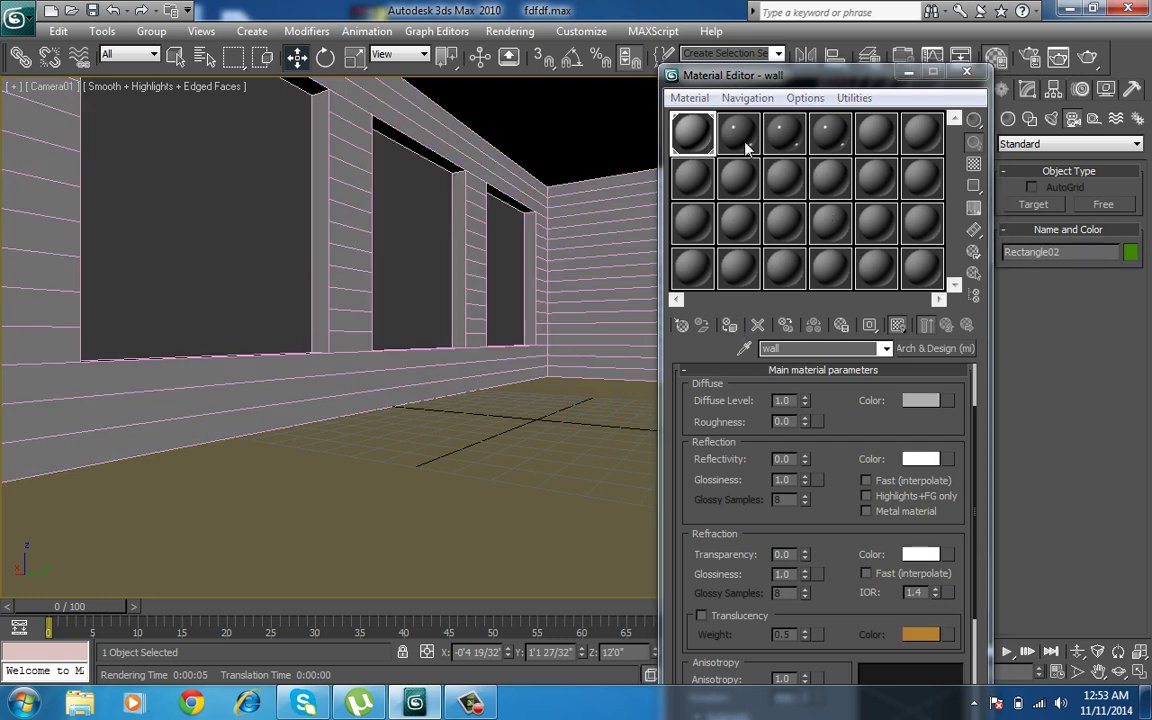
{"action": "left_click", "coordinate": [729, 327]}
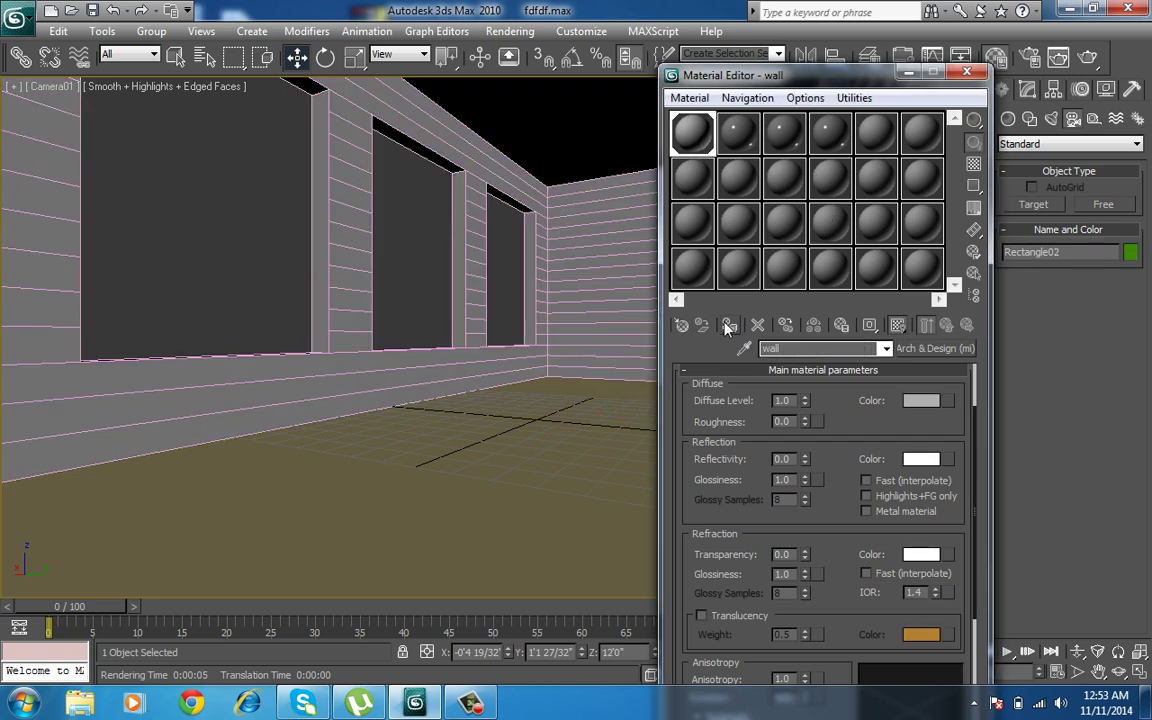
{"action": "left_click", "coordinate": [463, 509]}
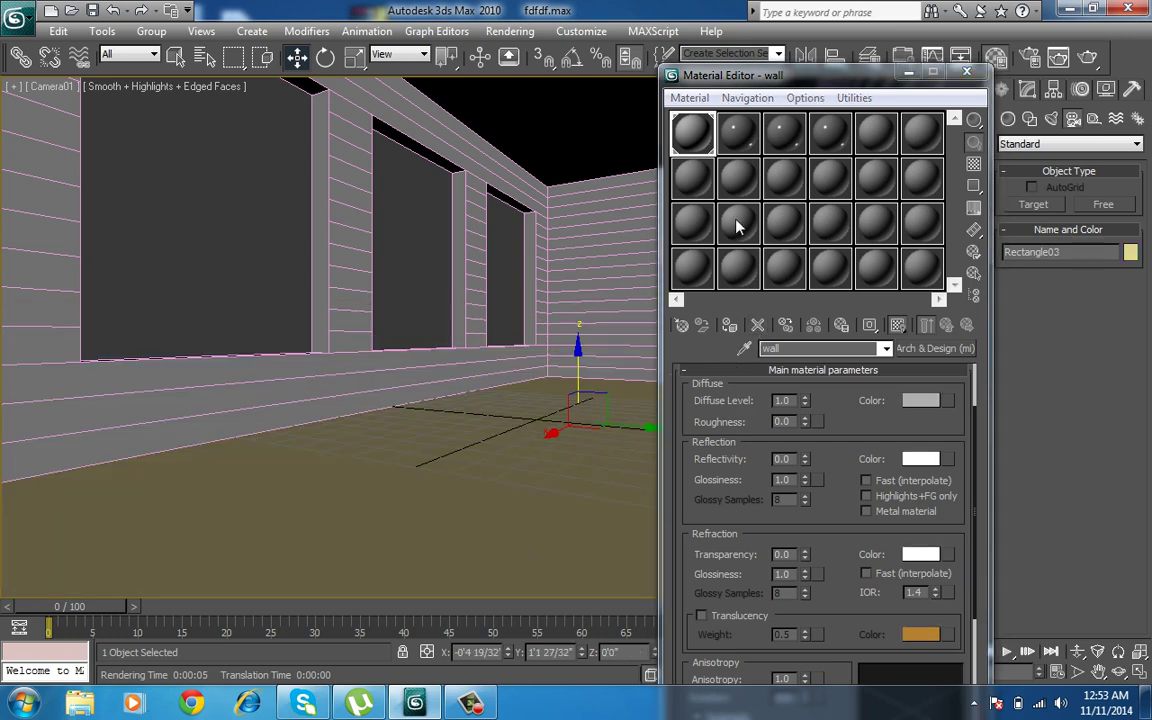
{"action": "left_click", "coordinate": [737, 133]}
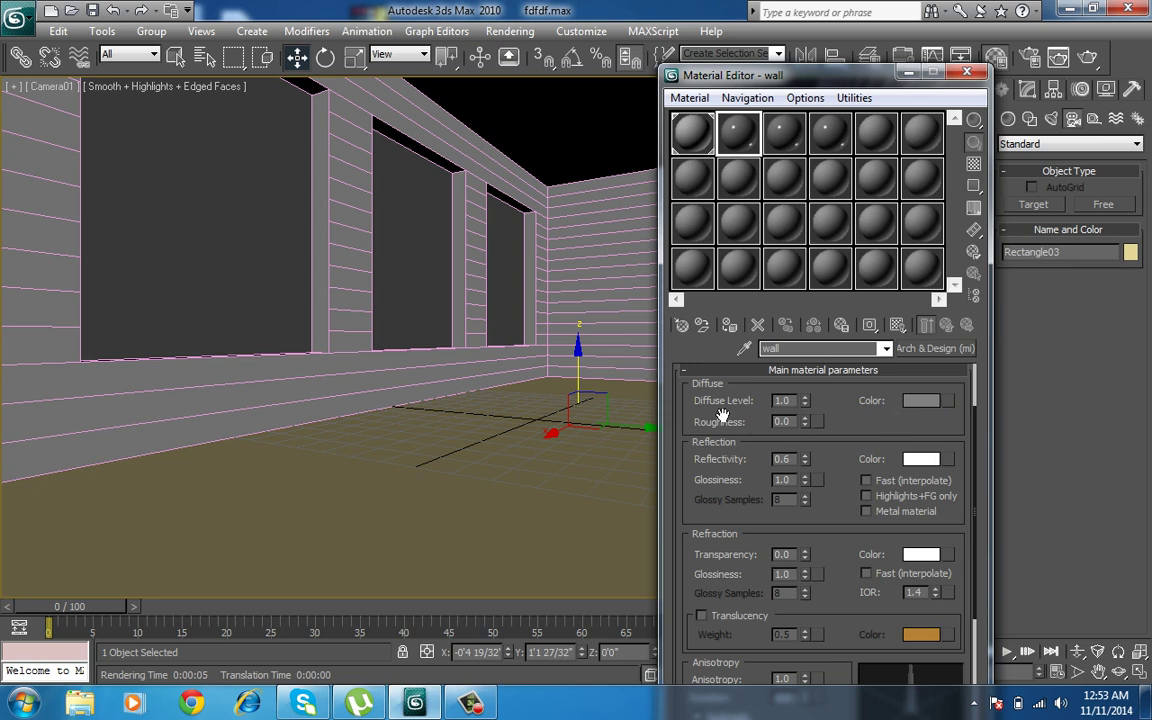
Add a Bitmap diffuse map and browse to C:\Program Files\Autodesk\3ds Max 2010\maps\ArchMat
{"action": "left_click", "coordinate": [949, 402]}
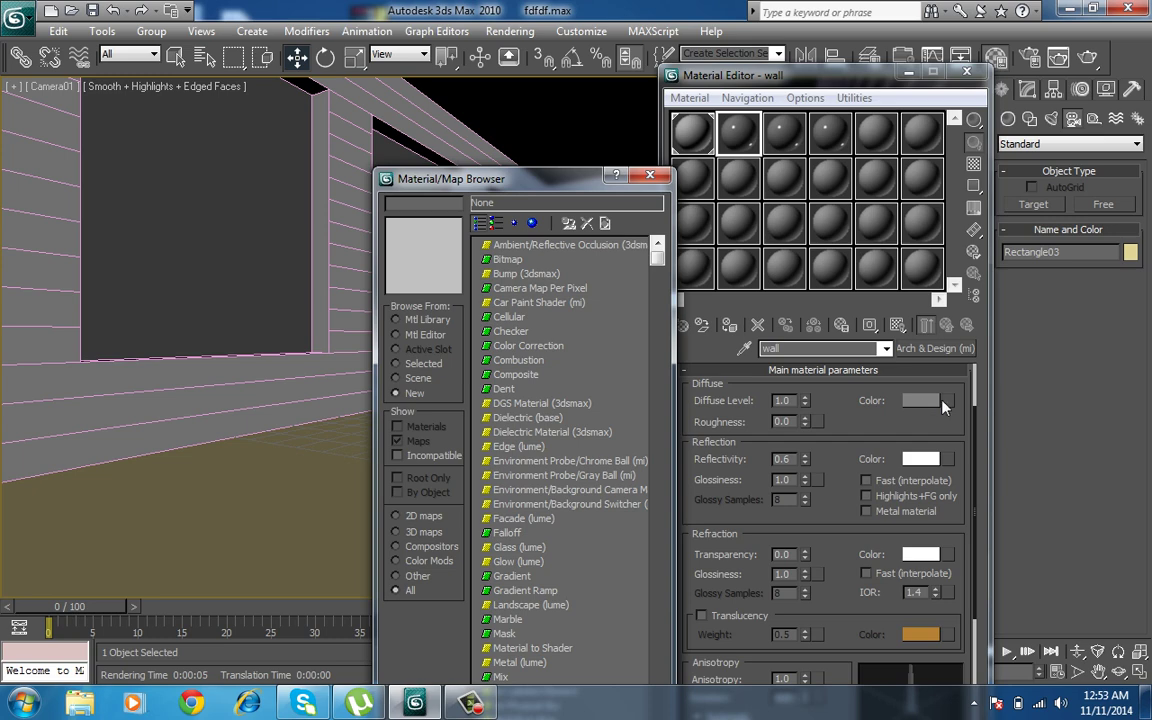
{"action": "double_click", "coordinate": [499, 261]}
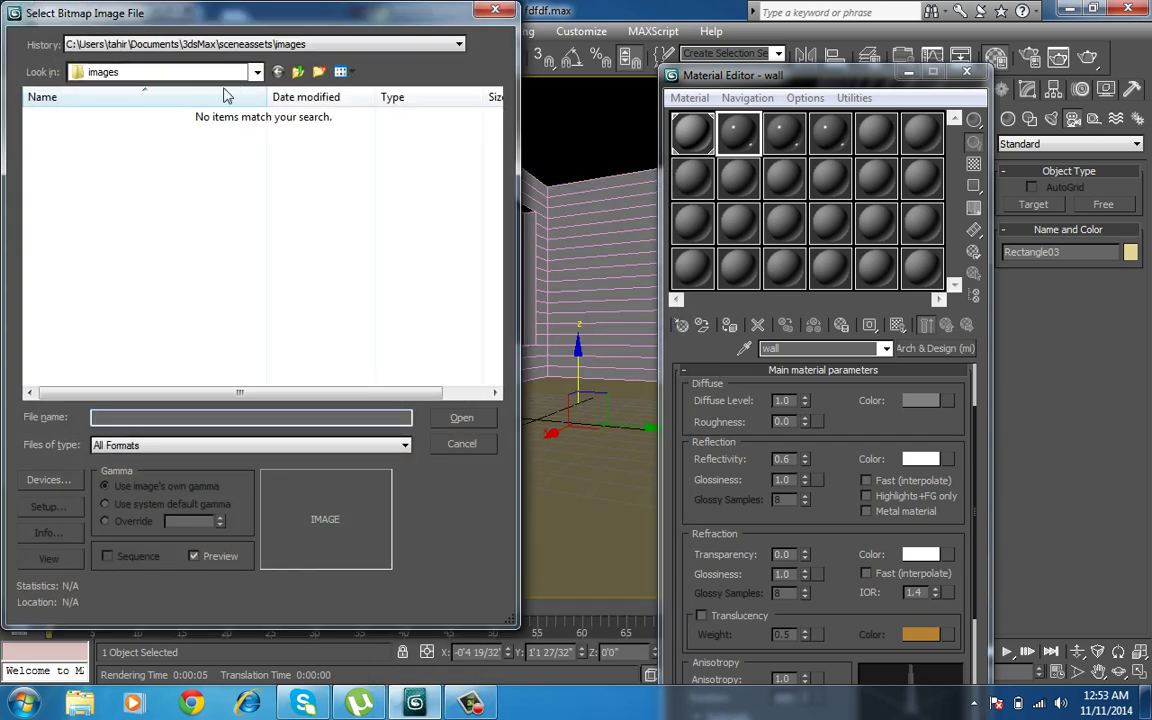
{"action": "left_click", "coordinate": [225, 72]}
{"action": "left_click", "coordinate": [170, 230]}
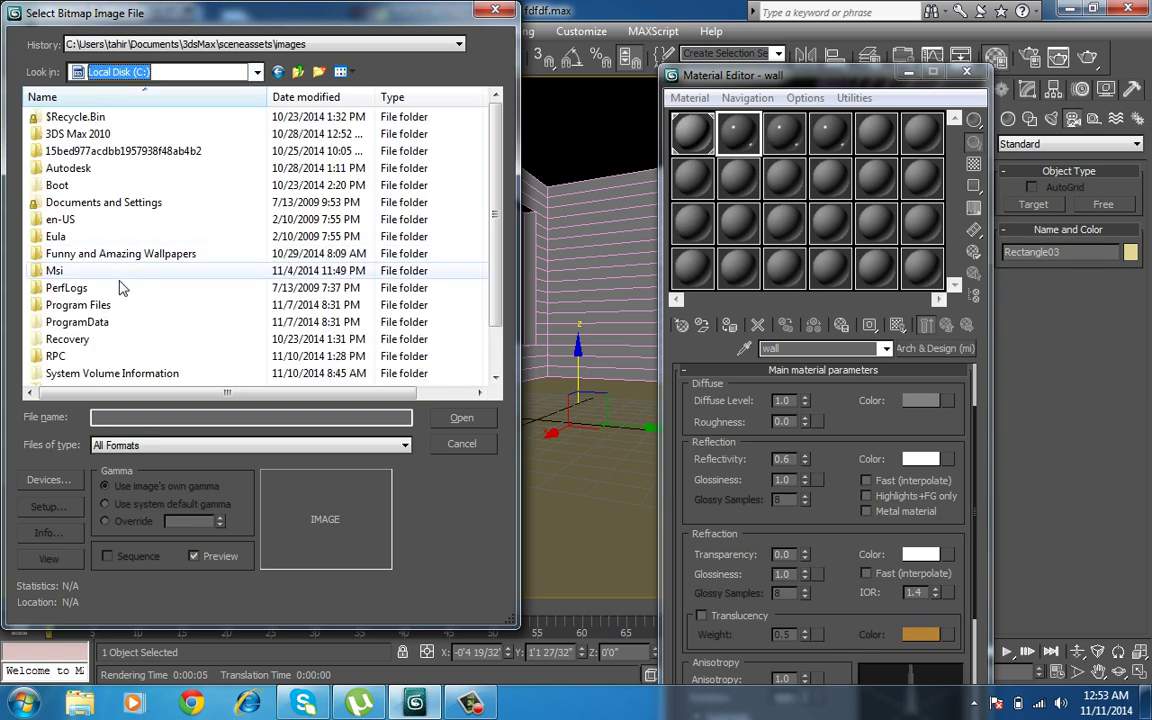
{"action": "double_click", "coordinate": [105, 305]}
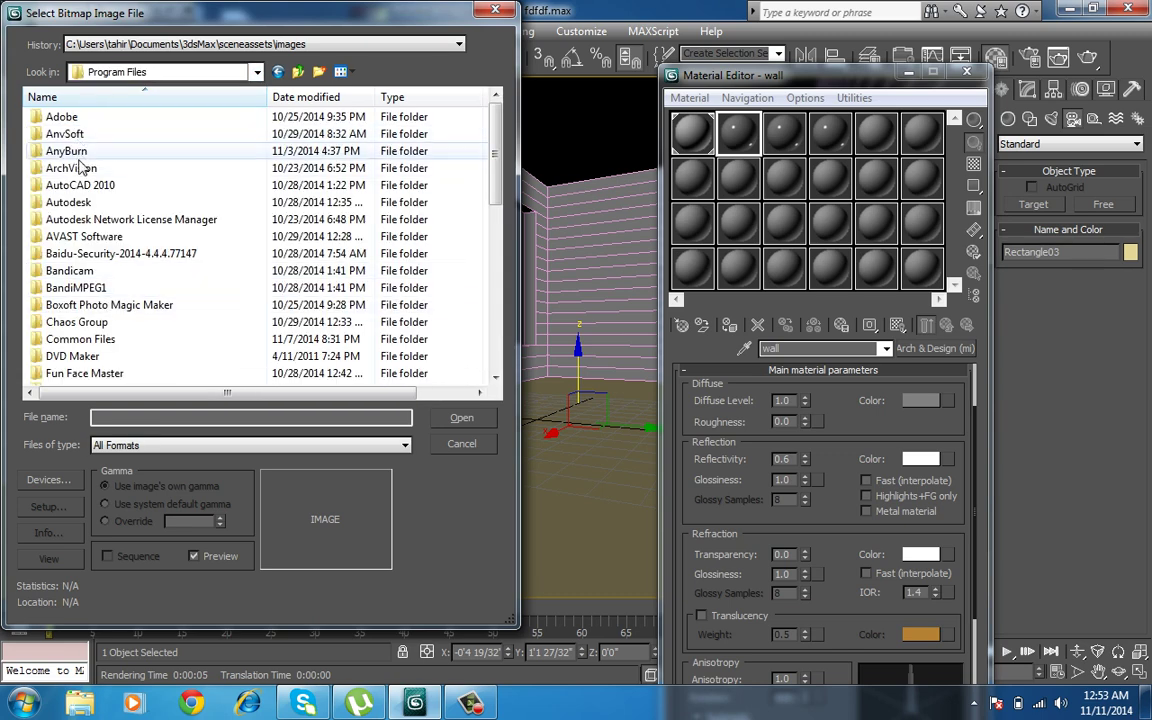
{"action": "double_click", "coordinate": [75, 202]}
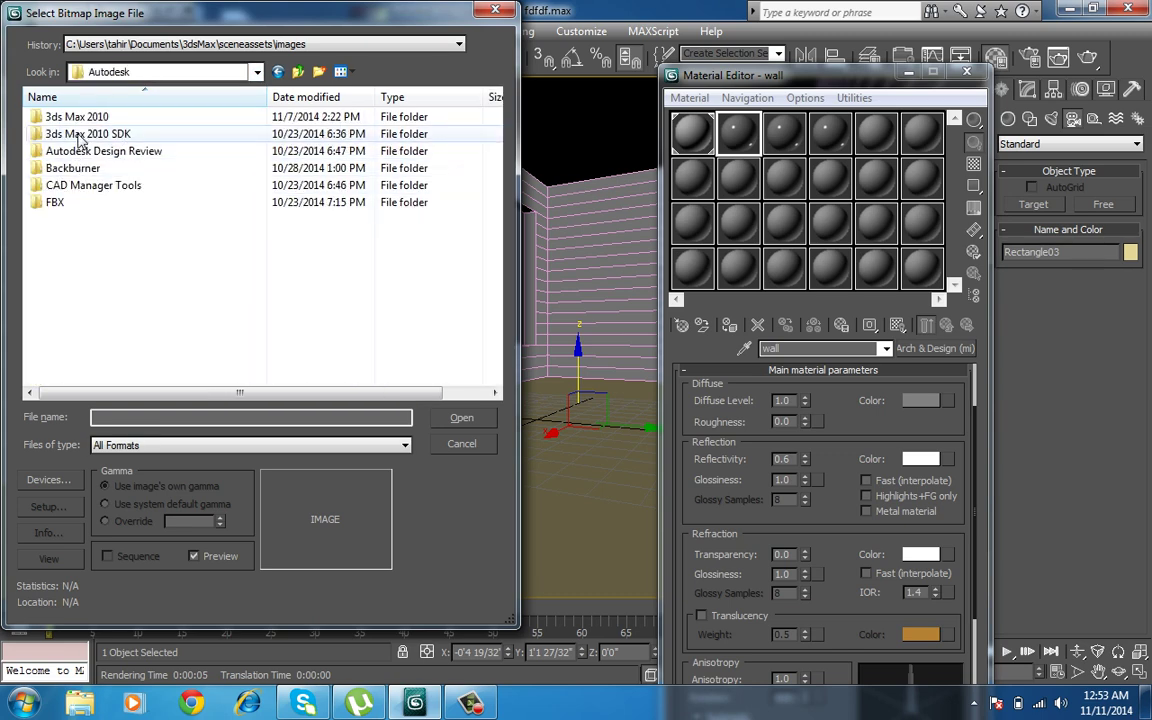
{"action": "left_click", "coordinate": [84, 119]}
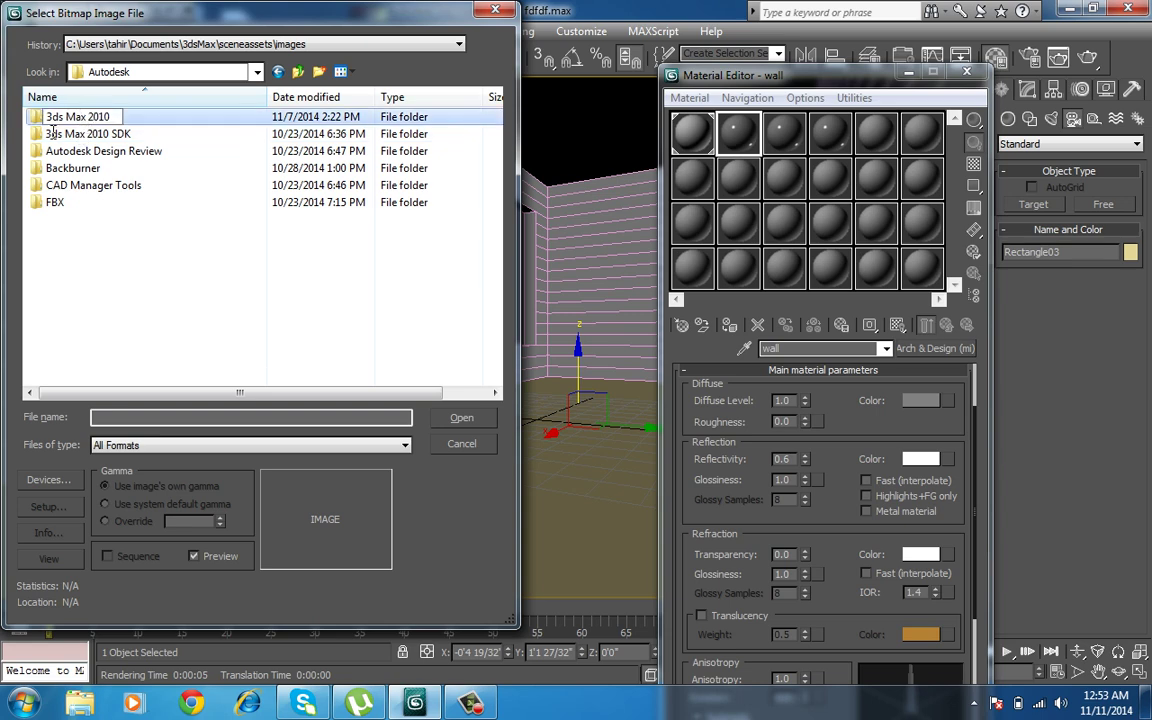
{"action": "left_click", "coordinate": [38, 122]}
{"action": "double_click", "coordinate": [48, 124]}
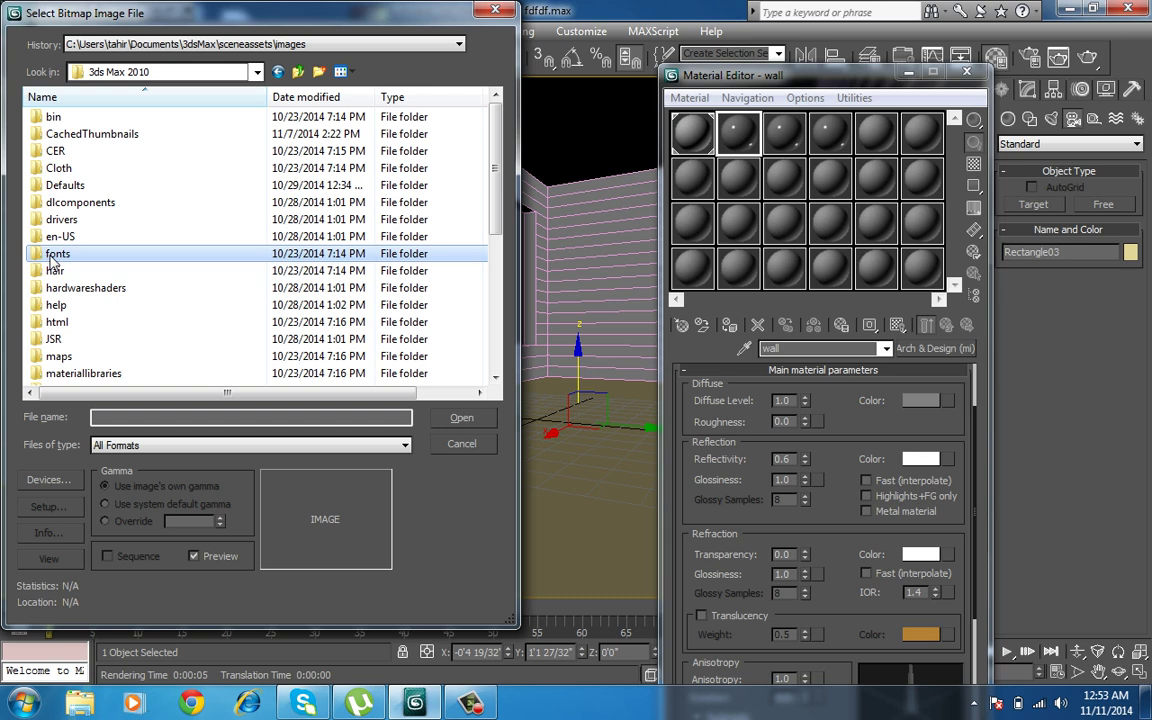
{"action": "double_click", "coordinate": [55, 357]}
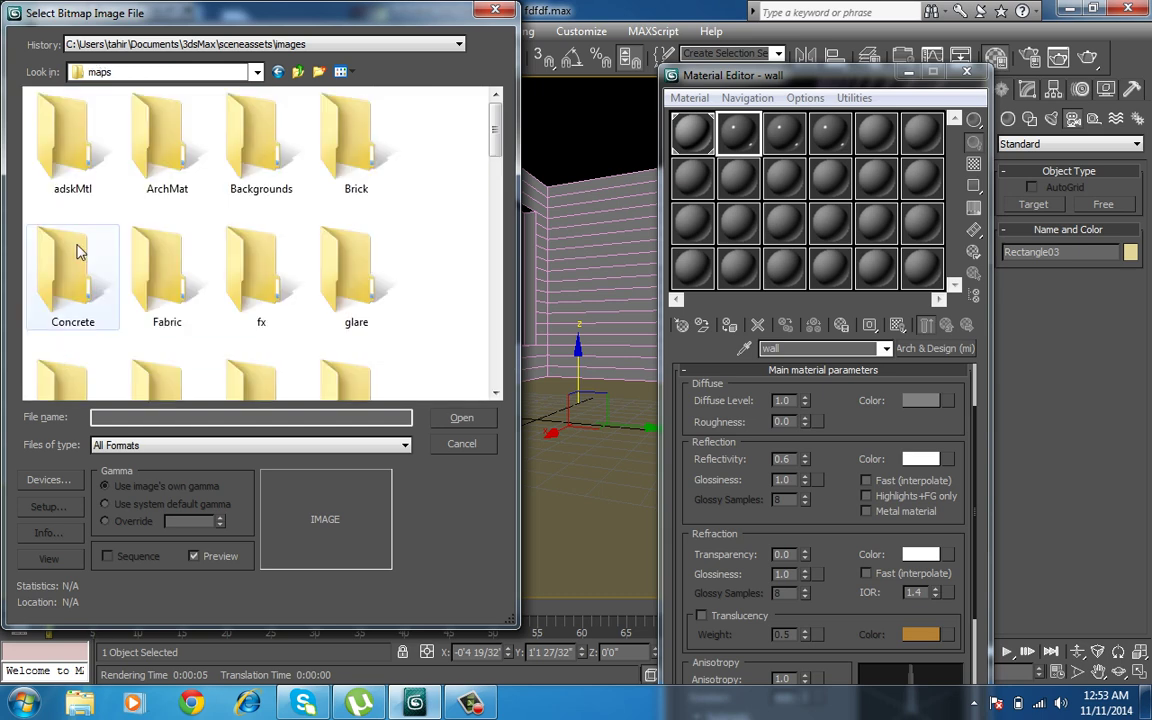
{"action": "double_click", "coordinate": [170, 176]}
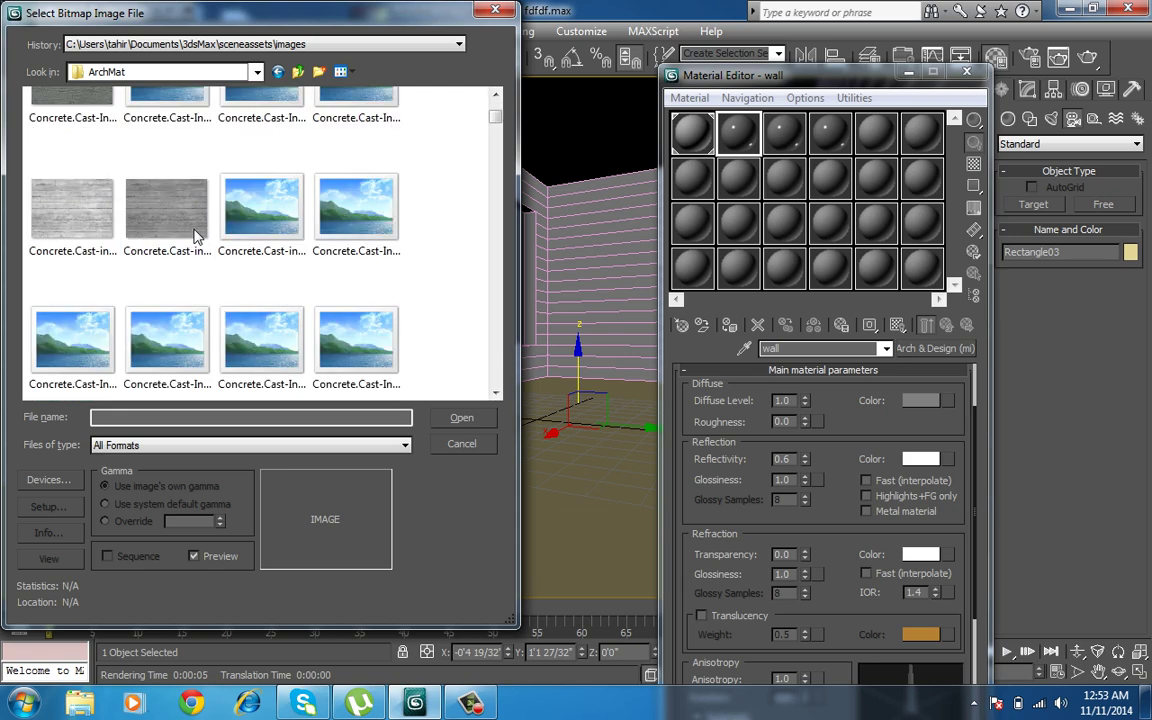
Preview several flooring textures, then load Finishes.Masonry Flooring.Flagstone.Light Pink.bump.jpg
{"action": "scroll", "coordinate": [196, 236], "scroll_direction": "down", "scroll_amount": 2}
{"action": "scroll", "coordinate": [196, 236], "scroll_direction": "down", "scroll_amount": 2}
{"action": "scroll", "coordinate": [196, 236], "scroll_direction": "down", "scroll_amount": 2}
{"action": "scroll", "coordinate": [196, 236], "scroll_direction": "down", "scroll_amount": 1}
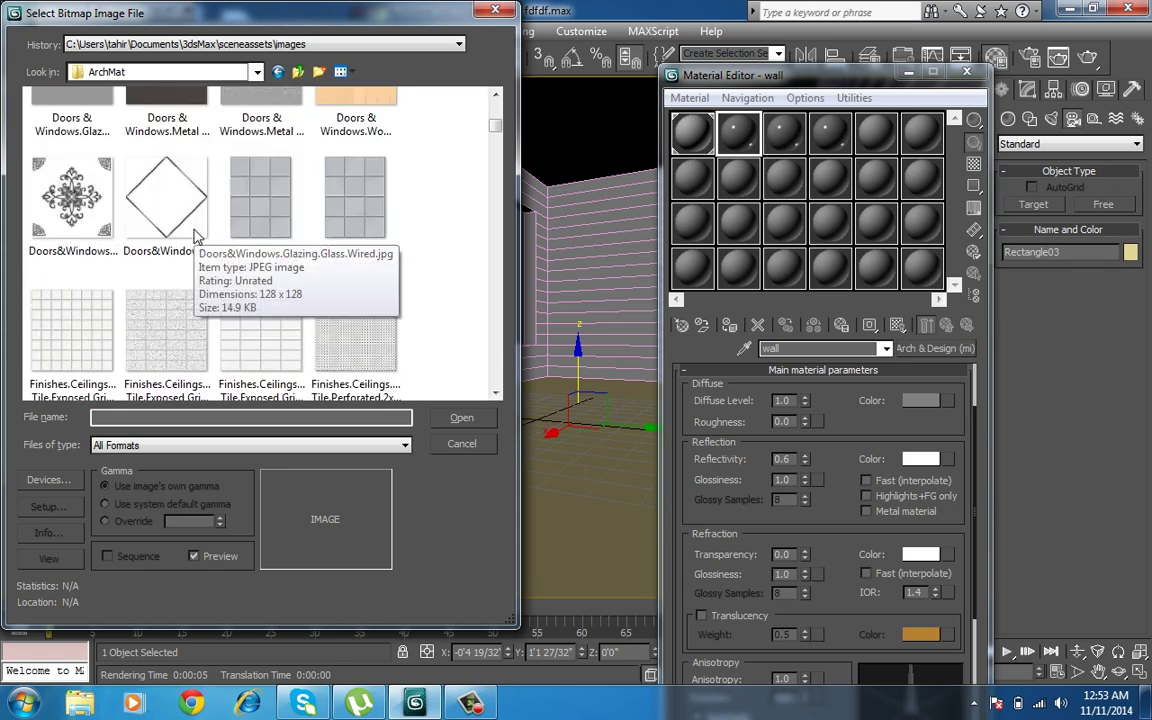
{"action": "scroll", "coordinate": [196, 236], "scroll_direction": "down", "scroll_amount": 2}
{"action": "scroll", "coordinate": [196, 236], "scroll_direction": "down", "scroll_amount": 2}
{"action": "scroll", "coordinate": [196, 236], "scroll_direction": "down", "scroll_amount": 2}
{"action": "scroll", "coordinate": [196, 236], "scroll_direction": "down", "scroll_amount": 1}
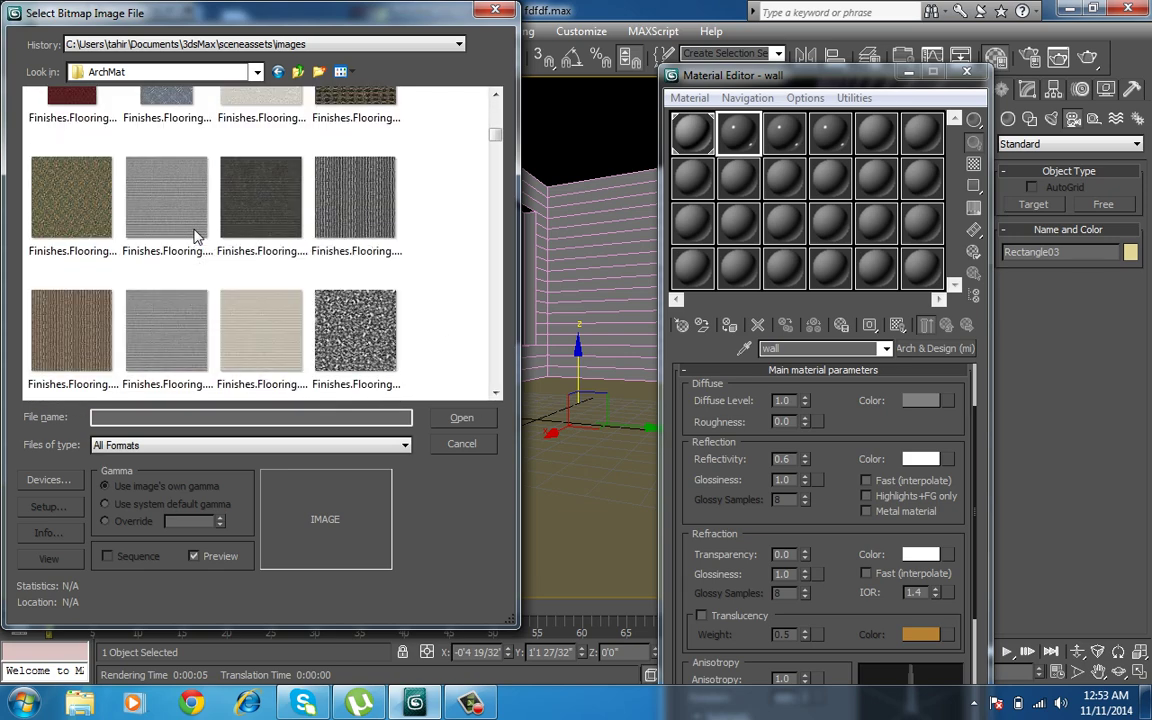
{"action": "scroll", "coordinate": [196, 236], "scroll_direction": "down", "scroll_amount": 2}
{"action": "scroll", "coordinate": [196, 236], "scroll_direction": "down", "scroll_amount": 2}
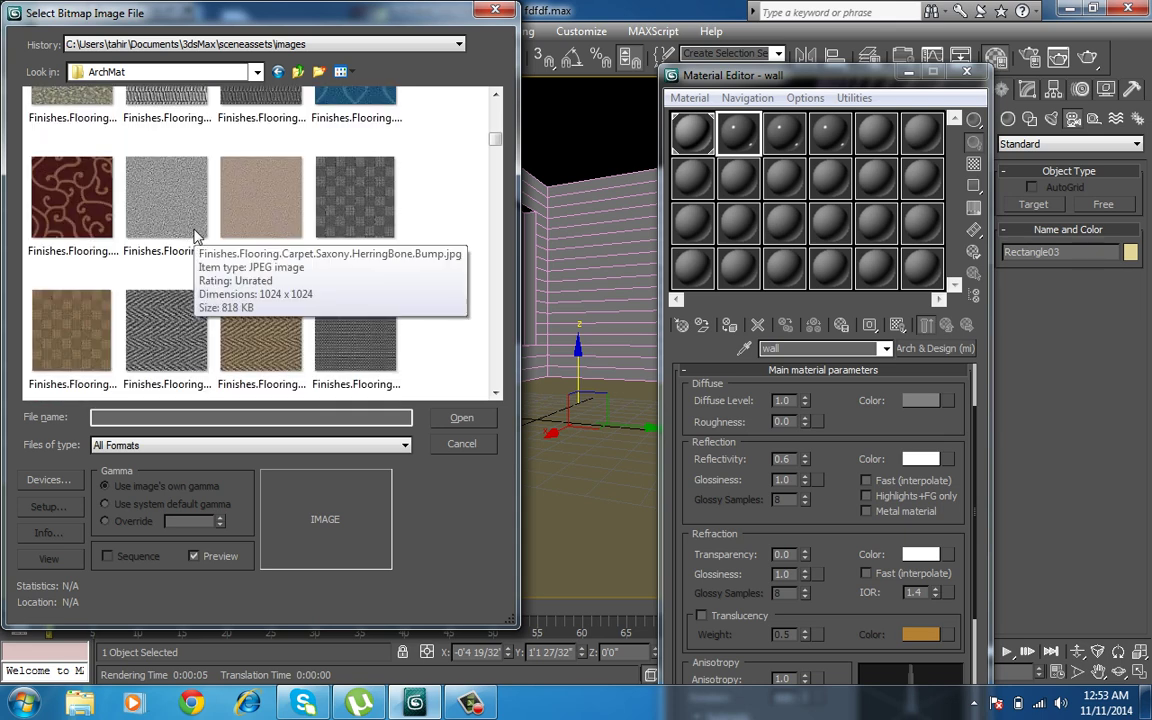
{"action": "left_click", "coordinate": [342, 223]}
{"action": "scroll", "coordinate": [287, 255], "scroll_direction": "down", "scroll_amount": 2}
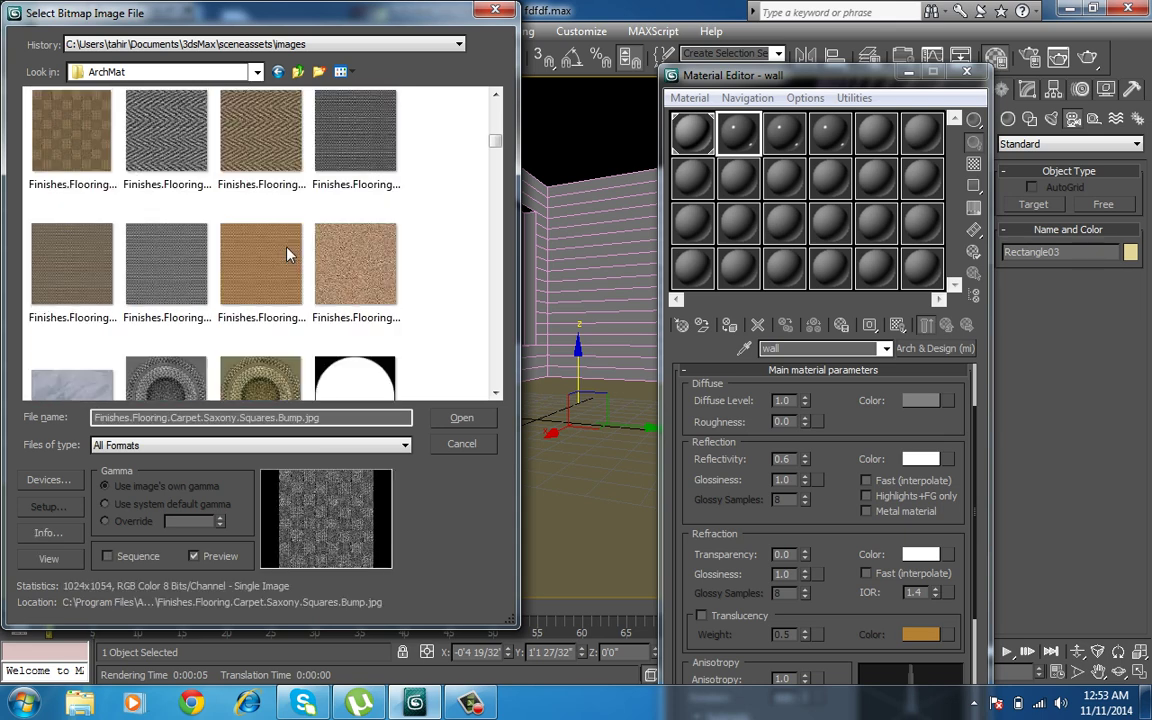
{"action": "scroll", "coordinate": [287, 255], "scroll_direction": "down", "scroll_amount": 2}
{"action": "scroll", "coordinate": [288, 255], "scroll_direction": "down", "scroll_amount": 2}
{"action": "scroll", "coordinate": [288, 253], "scroll_direction": "down", "scroll_amount": 5}
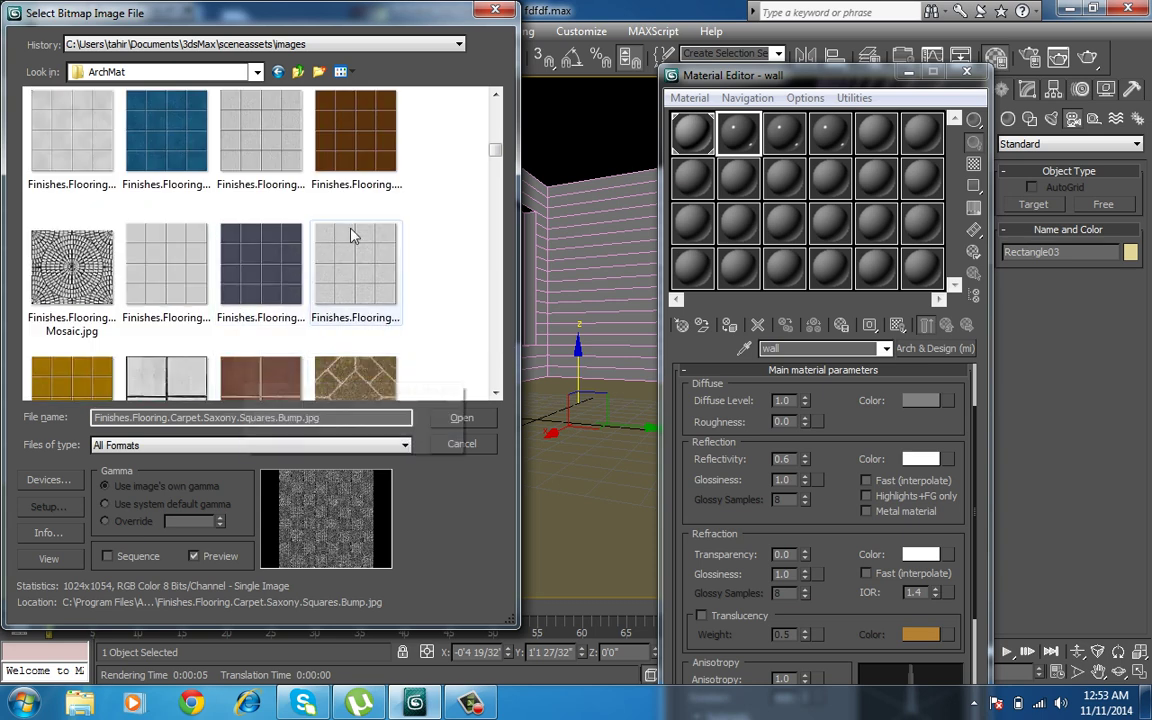
{"action": "left_click", "coordinate": [355, 160]}
{"action": "scroll", "coordinate": [290, 230], "scroll_direction": "down", "scroll_amount": 3}
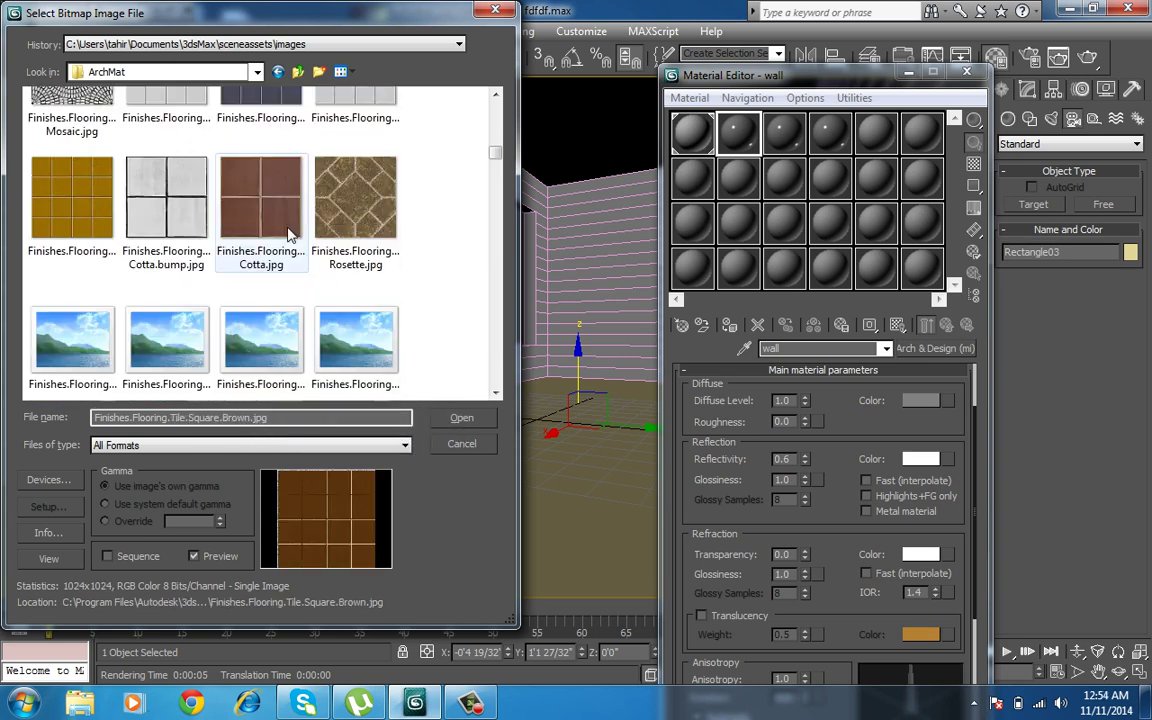
{"action": "scroll", "coordinate": [300, 210], "scroll_direction": "down", "scroll_amount": 3}
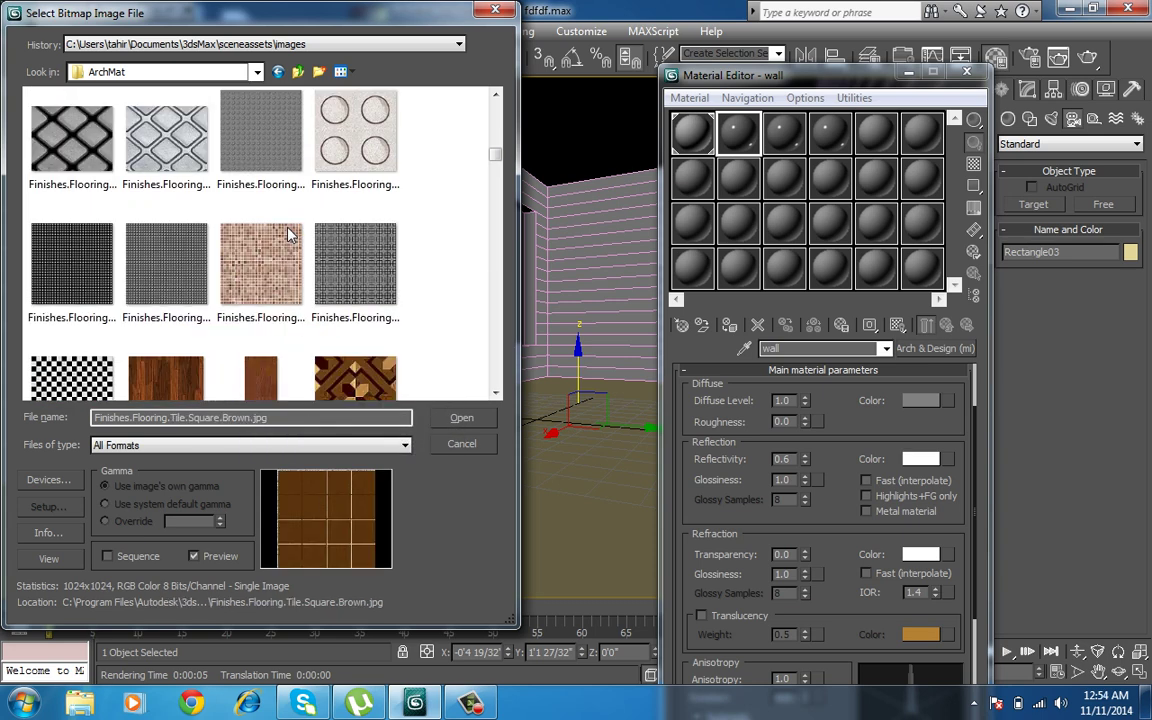
{"action": "left_click", "coordinate": [196, 152]}
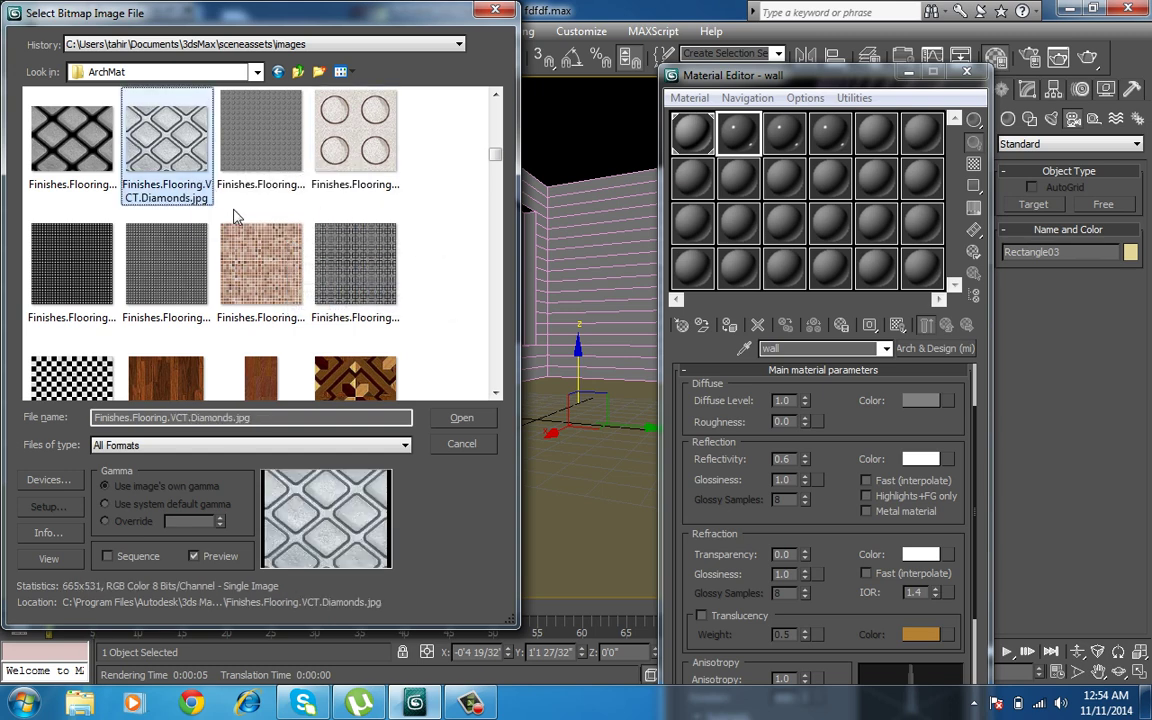
{"action": "scroll", "coordinate": [236, 216], "scroll_direction": "down", "scroll_amount": 2}
{"action": "scroll", "coordinate": [236, 216], "scroll_direction": "down", "scroll_amount": 2}
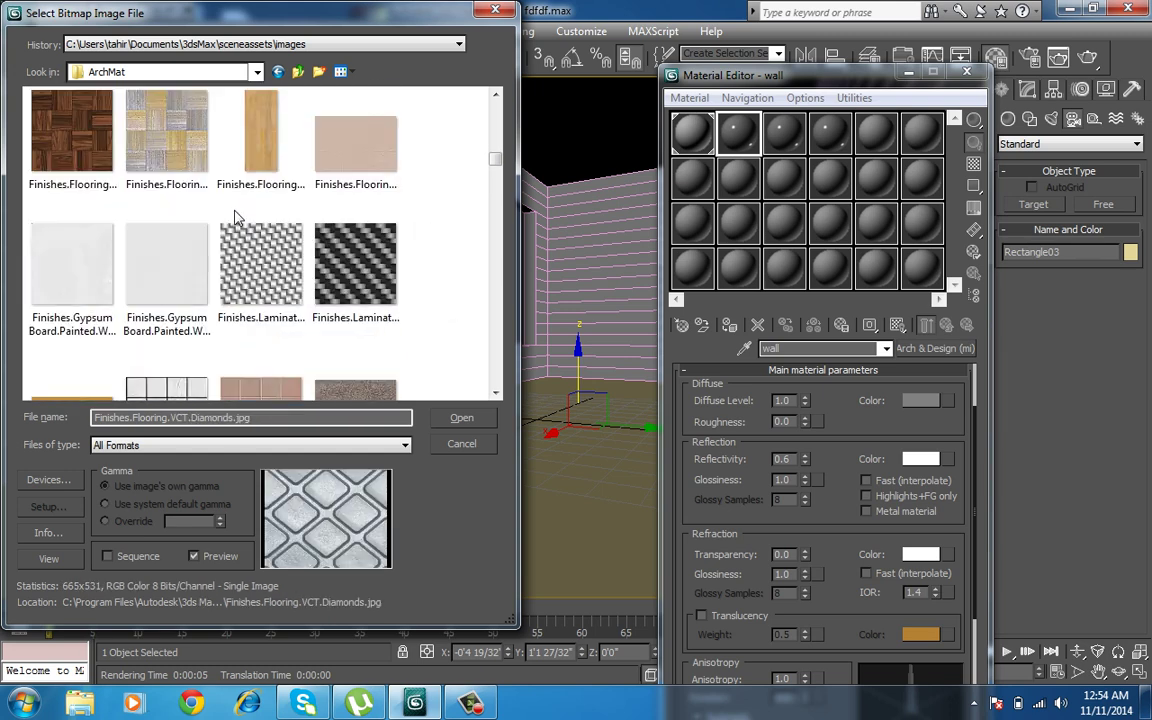
{"action": "scroll", "coordinate": [211, 188], "scroll_direction": "down", "scroll_amount": 2}
{"action": "scroll", "coordinate": [211, 188], "scroll_direction": "down", "scroll_amount": 2}
{"action": "scroll", "coordinate": [201, 189], "scroll_direction": "up", "scroll_amount": 2}
{"action": "left_click", "coordinate": [193, 217]}
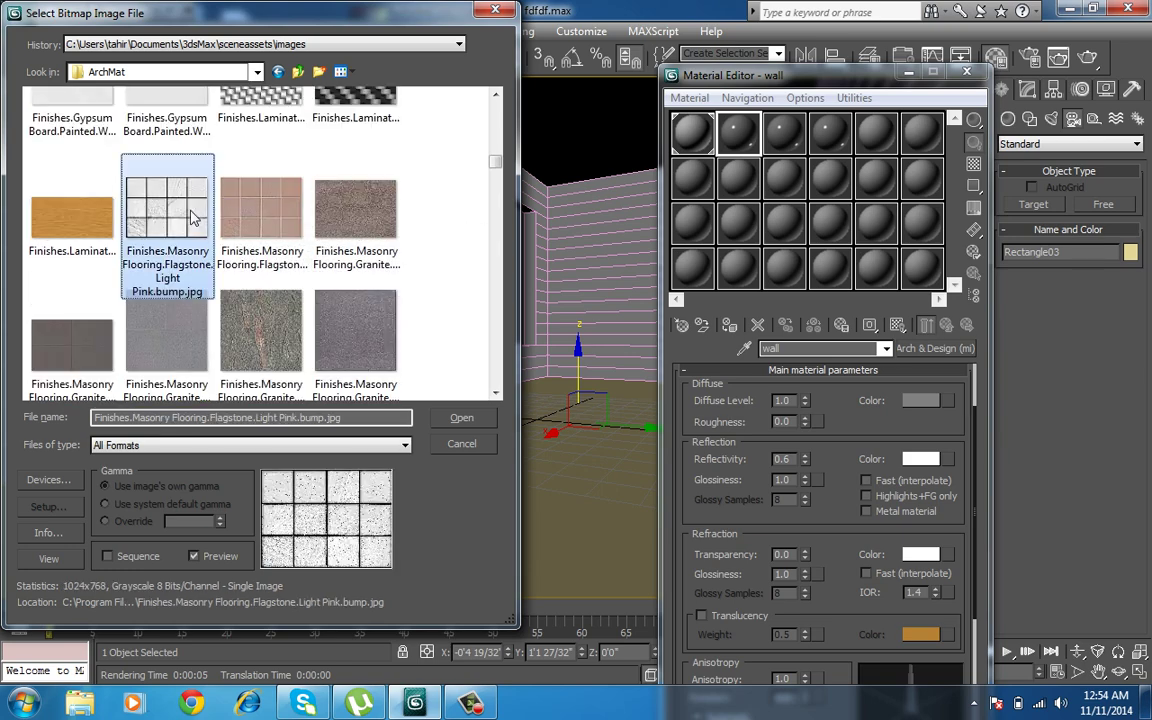
{"action": "left_click", "coordinate": [457, 420]}
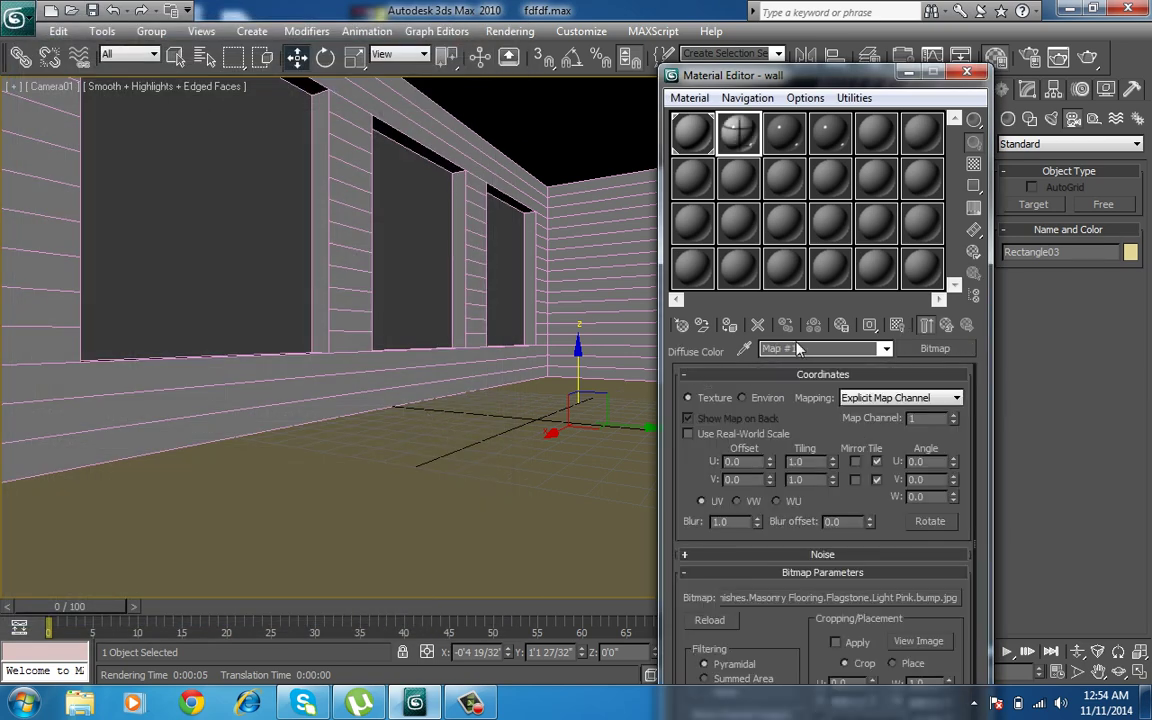
Assign the flagstone material to the floor under the new name cvcv
{"action": "left_click", "coordinate": [729, 325]}
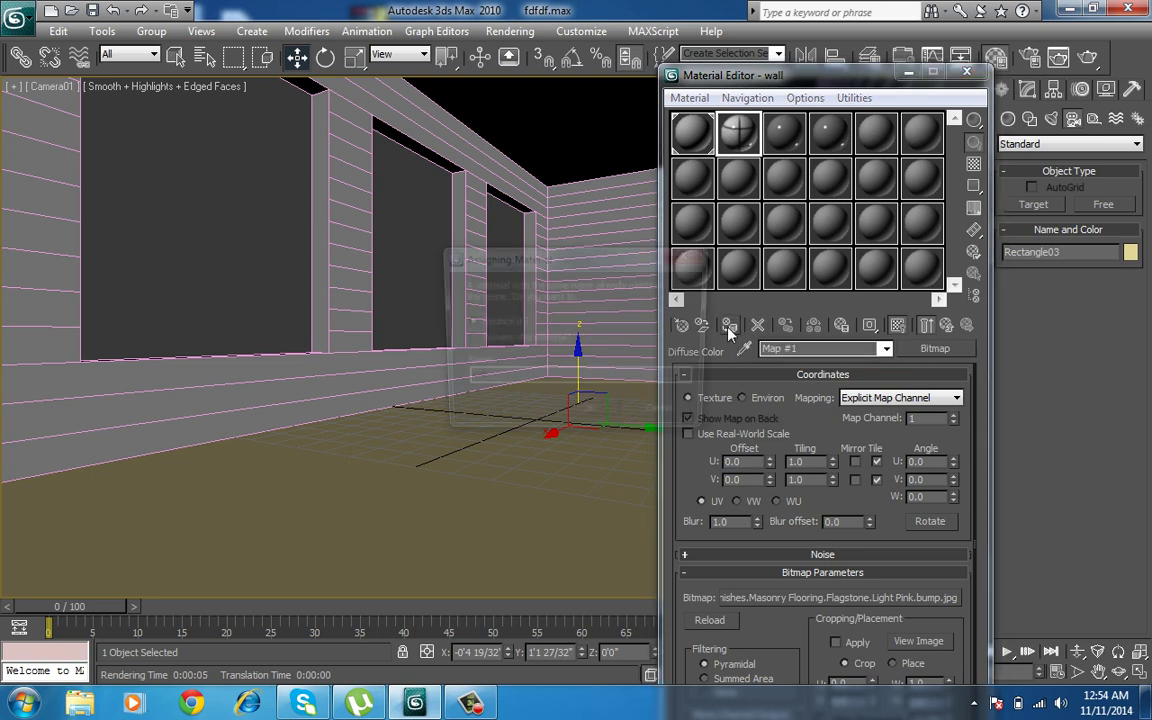
{"action": "left_click", "coordinate": [468, 339]}
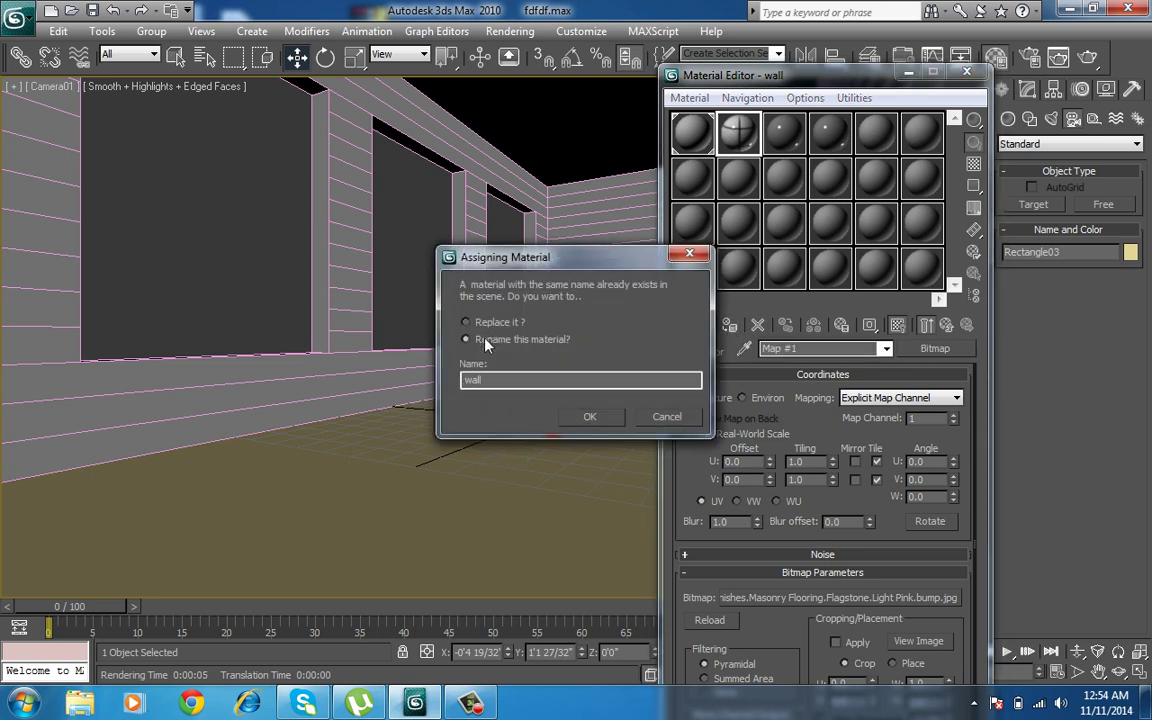
{"action": "left_click", "coordinate": [591, 418]}
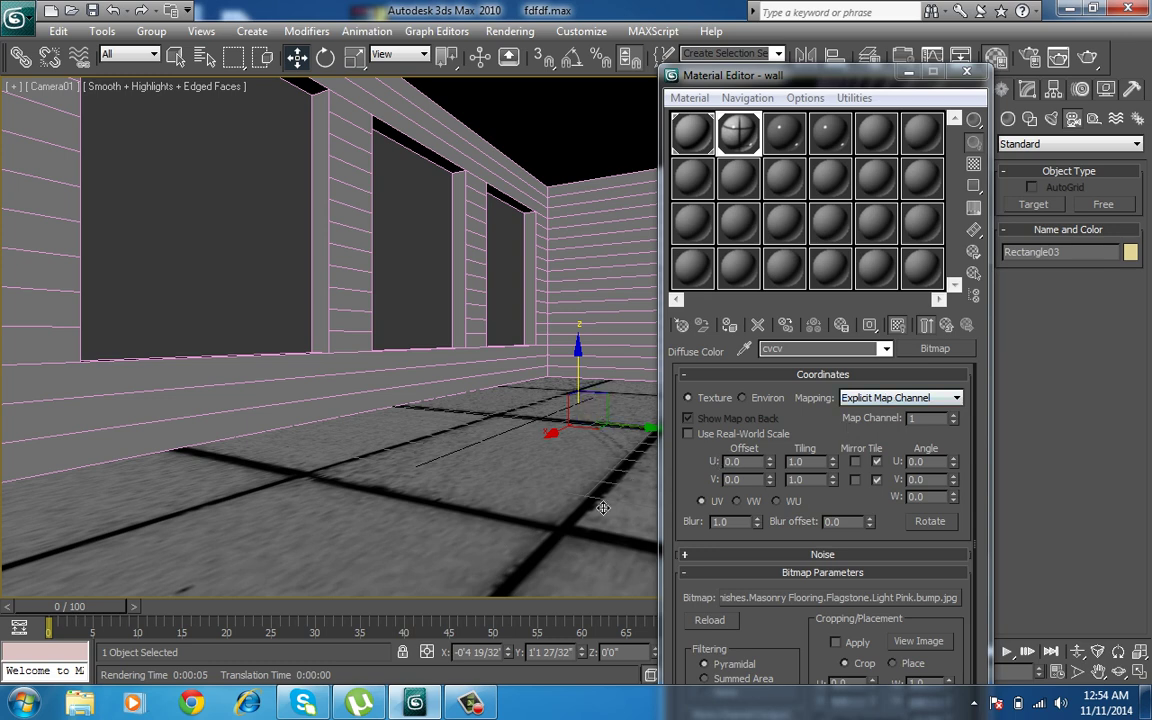
Set the flagstone map tiling to U 7, V 5 and start a Camera01 test render
{"action": "type", "text": "6"}
{"action": "key", "text": "Return"}
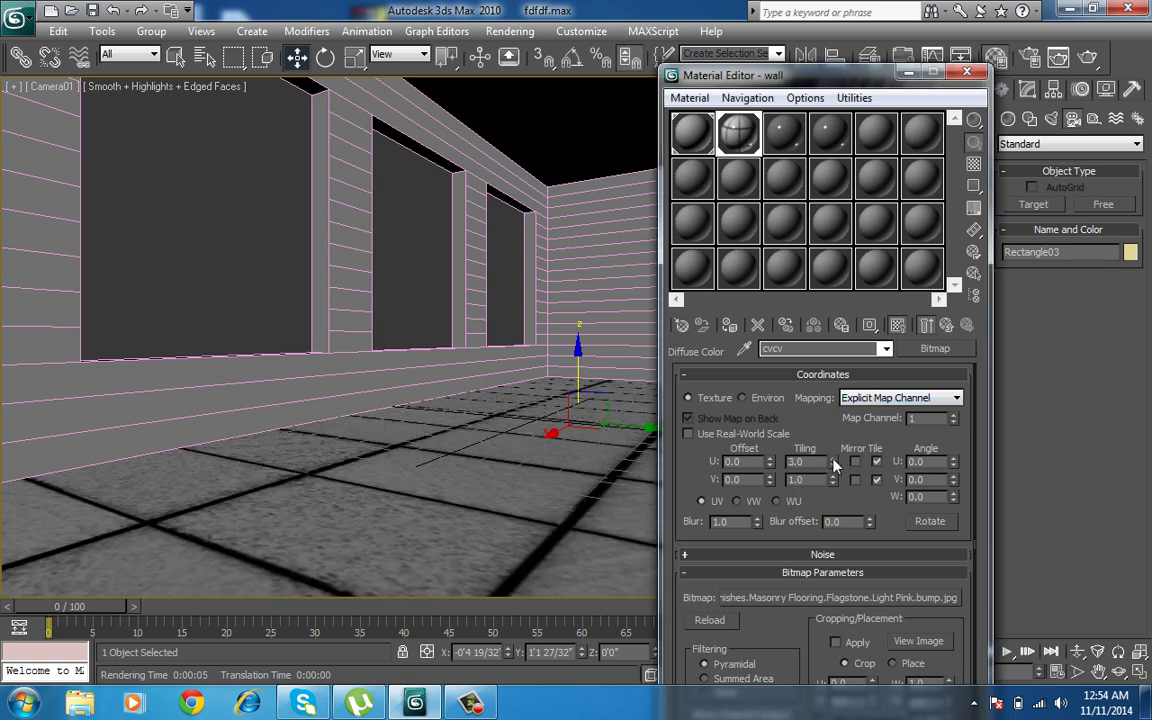
{"action": "left_click", "coordinate": [833, 476]}
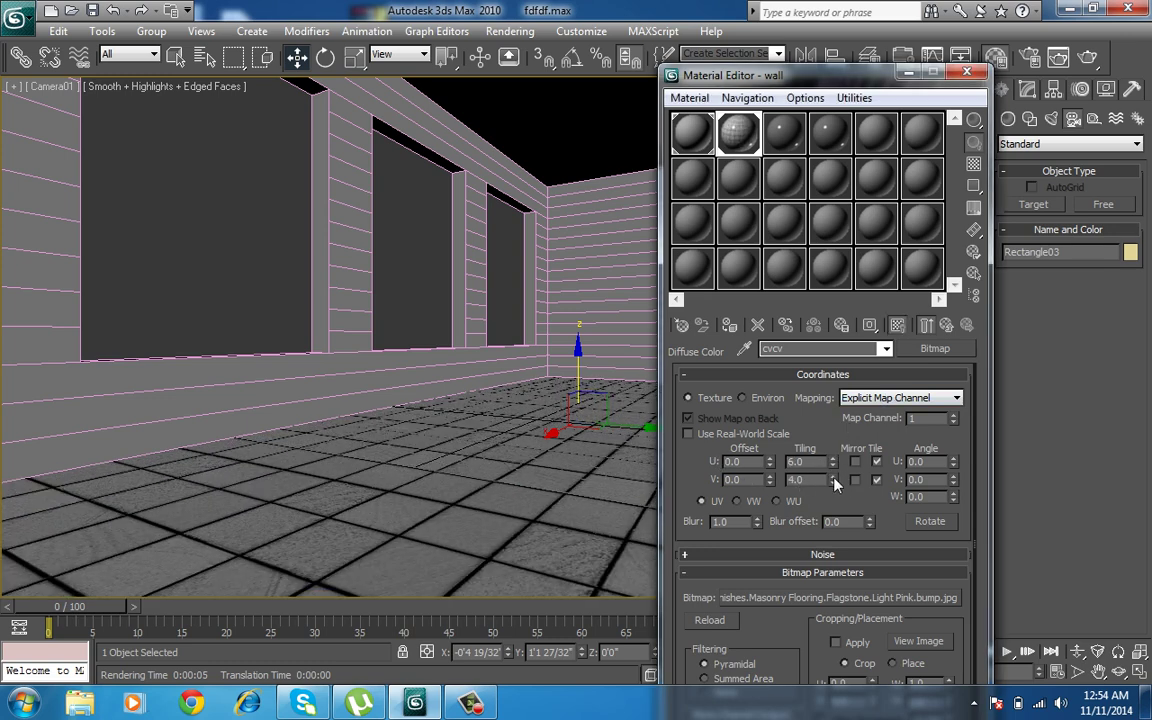
{"action": "double_click", "coordinate": [800, 461]}
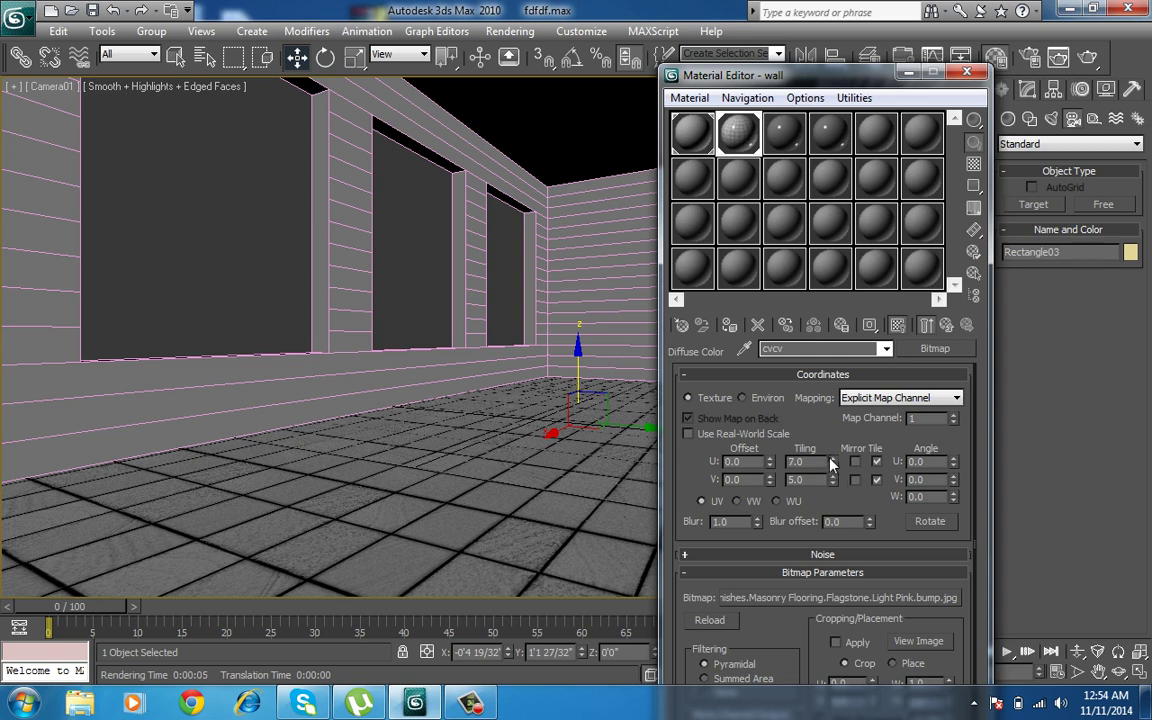
{"action": "type", "text": "7"}
{"action": "key", "text": "Return"}
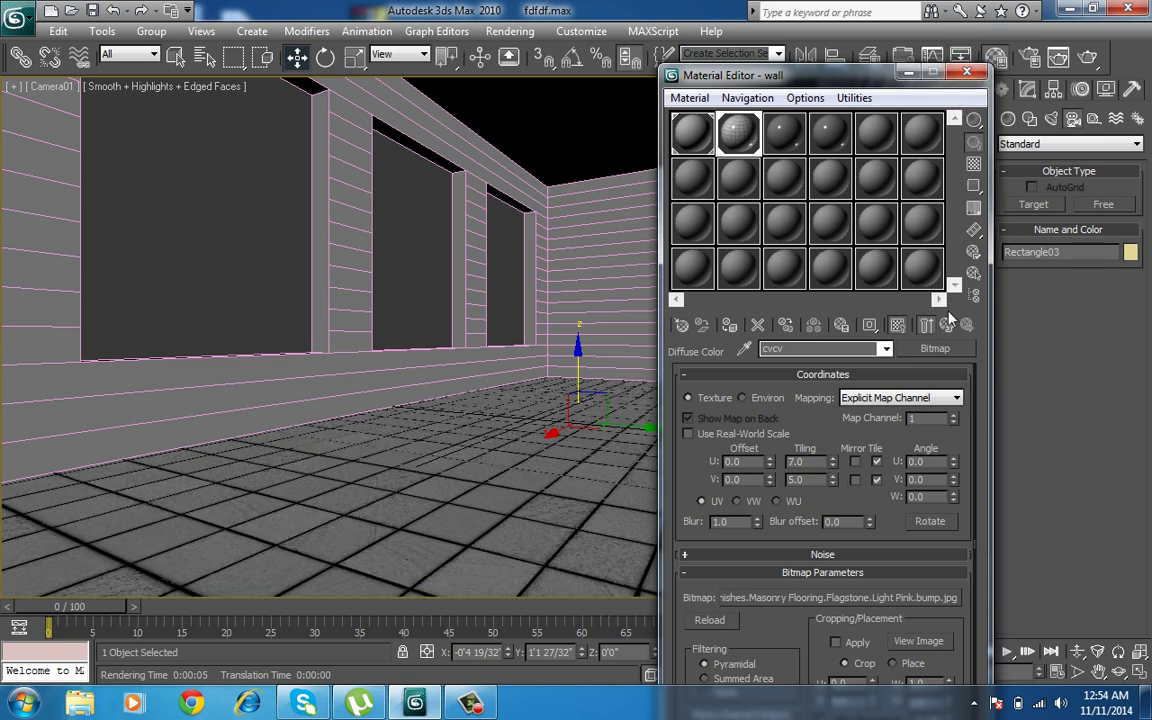
{"action": "left_click", "coordinate": [946, 325]}
{"action": "left_click", "coordinate": [1088, 57]}
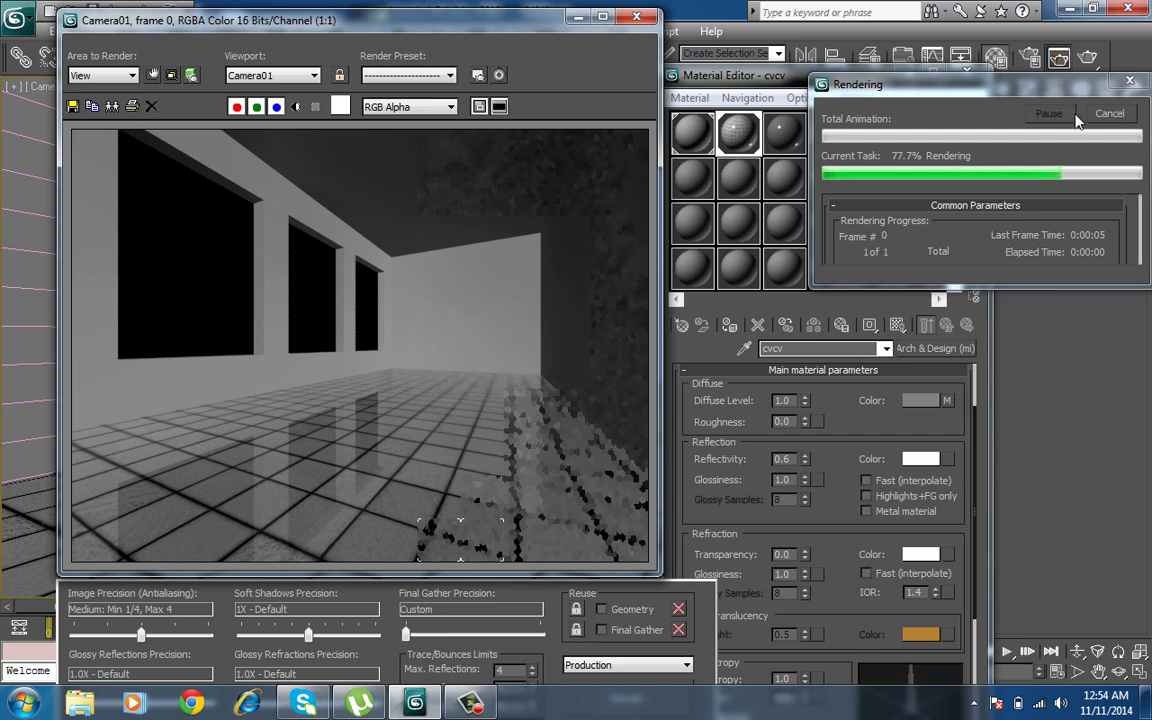
Cancel the running test render of the tiled room and close its window
{"action": "left_click", "coordinate": [634, 18]}
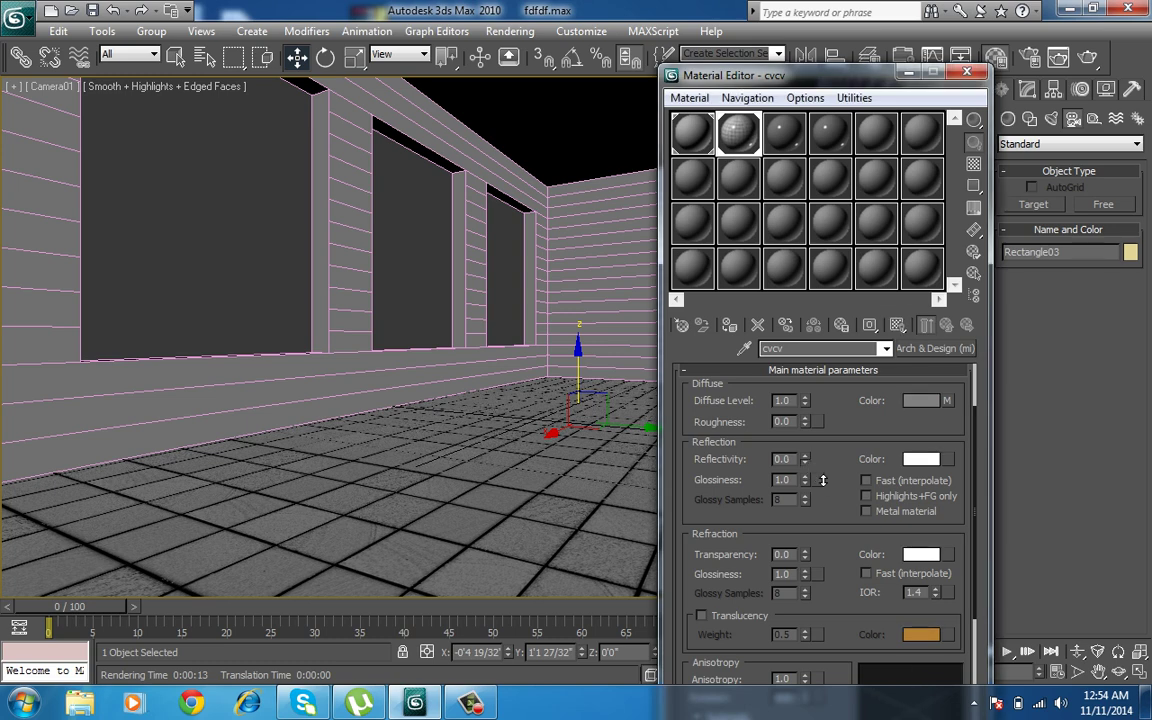
Lower the cvcv floor material's reflectivity to 0.46
{"action": "mouse_move", "coordinate": [805, 459]}
{"action": "left_mouse_down"}
{"action": "mouse_move", "coordinate": [824, 487]}
{"action": "mouse_move", "coordinate": [826, 533]}
{"action": "left_mouse_up"}
{"action": "scroll", "coordinate": [895, 459], "scroll_direction": "down", "scroll_amount": 1}
{"action": "scroll", "coordinate": [866, 478], "scroll_direction": "down", "scroll_amount": 2}
{"action": "scroll", "coordinate": [868, 430], "scroll_direction": "down", "scroll_amount": 2}
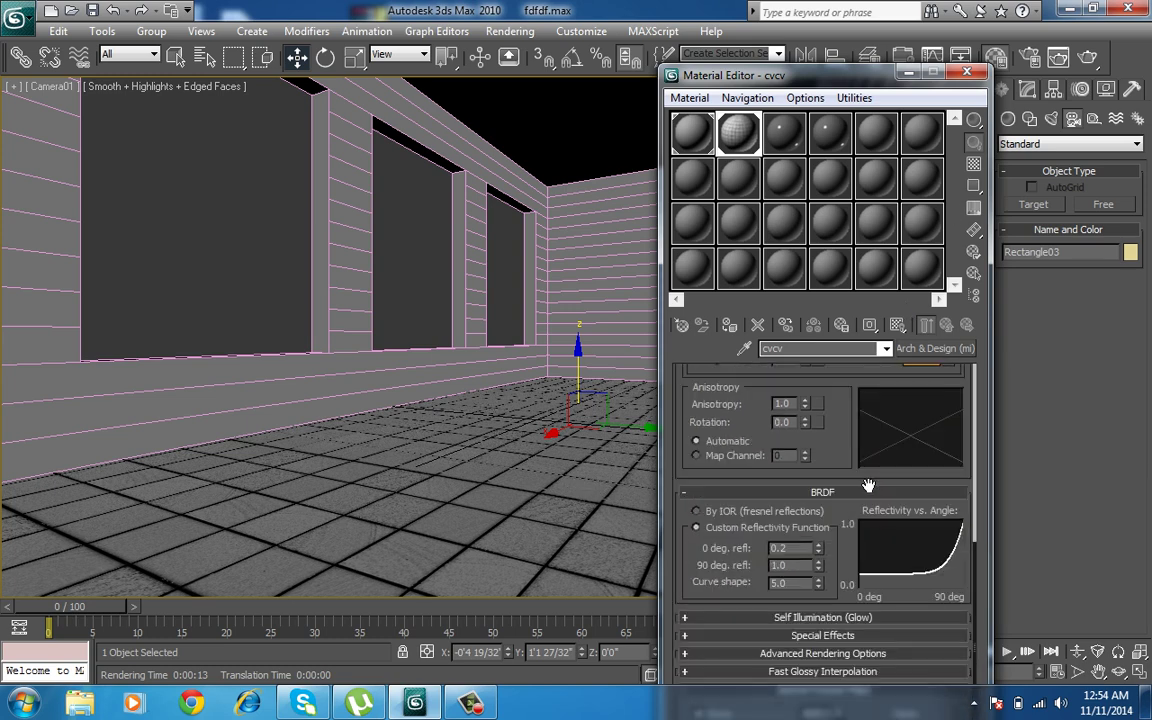
{"action": "scroll", "coordinate": [862, 487], "scroll_direction": "down", "scroll_amount": 1}
{"action": "scroll", "coordinate": [868, 495], "scroll_direction": "up", "scroll_amount": 2}
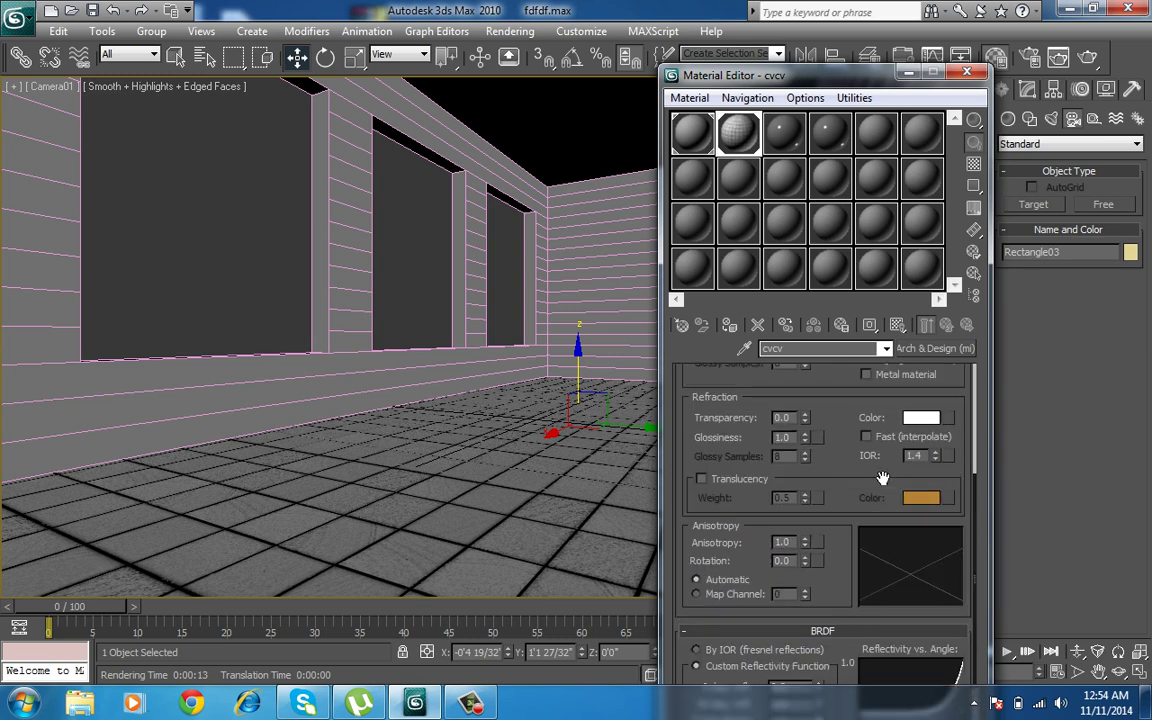
{"action": "scroll", "coordinate": [870, 498], "scroll_direction": "down", "scroll_amount": 2}
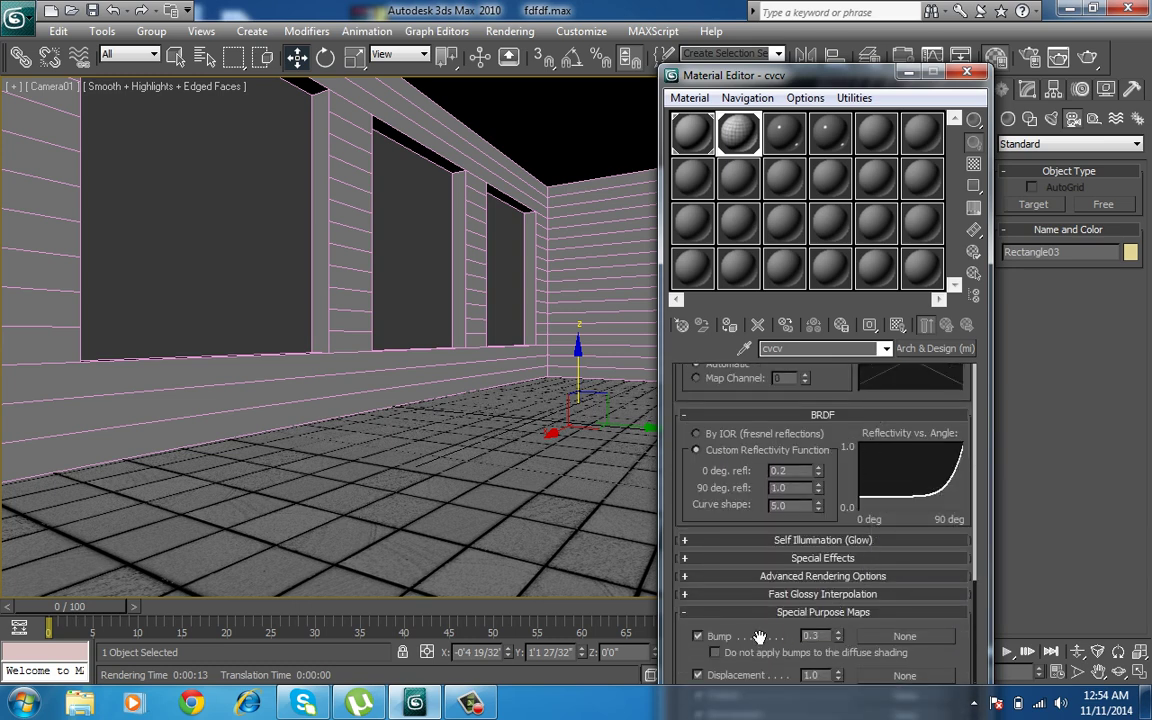
{"action": "scroll", "coordinate": [750, 610], "scroll_direction": "up", "scroll_amount": 3}
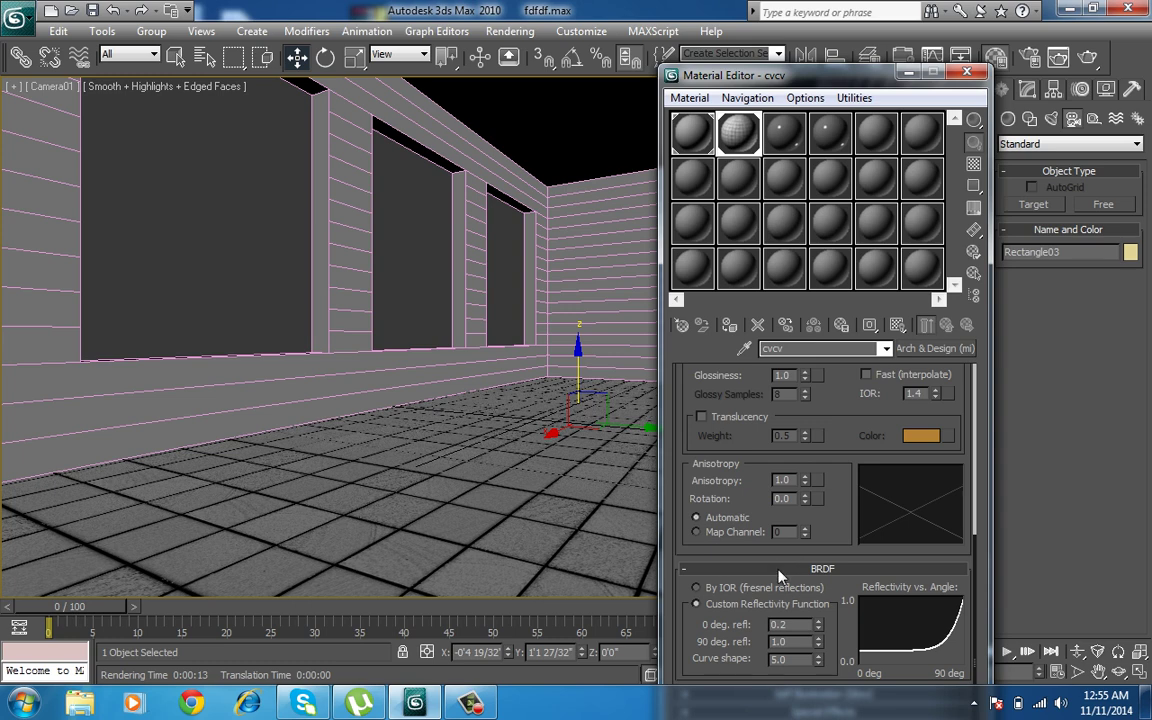
{"action": "scroll", "coordinate": [785, 580], "scroll_direction": "up", "scroll_amount": 1}
{"action": "scroll", "coordinate": [795, 520], "scroll_direction": "up", "scroll_amount": 2}
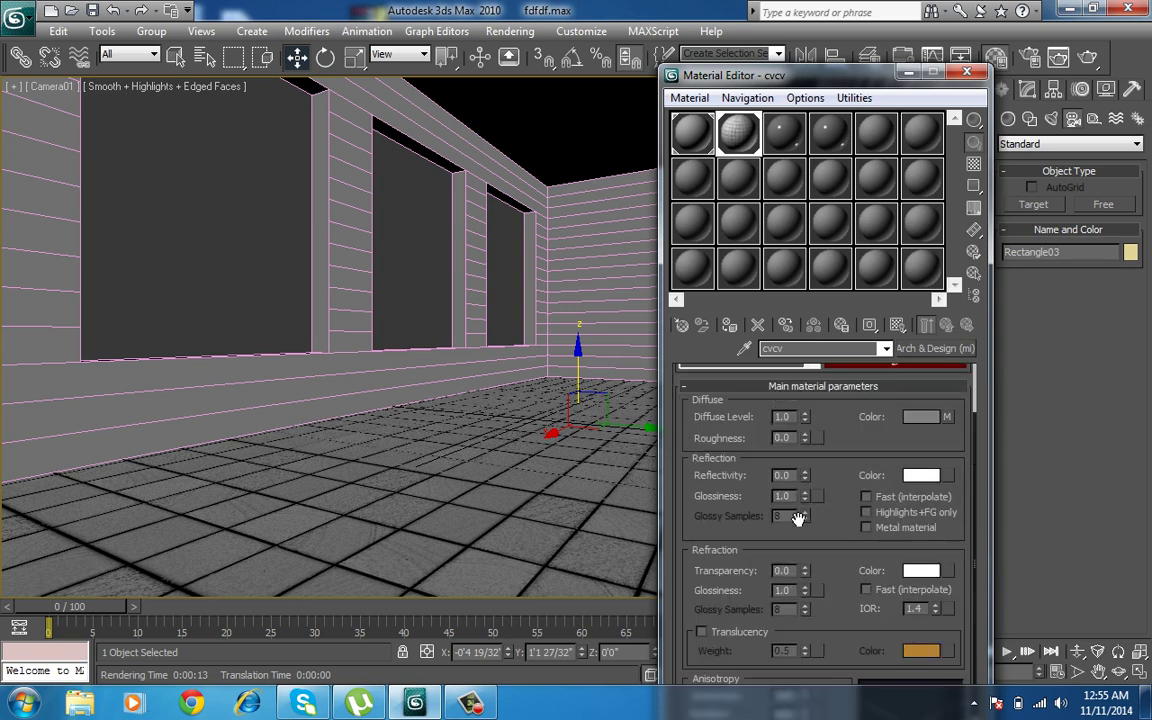
Collapse Main material parameters, expand Special Purpose Maps, and raise the bump amount to 2.27
{"action": "left_click", "coordinate": [809, 384]}
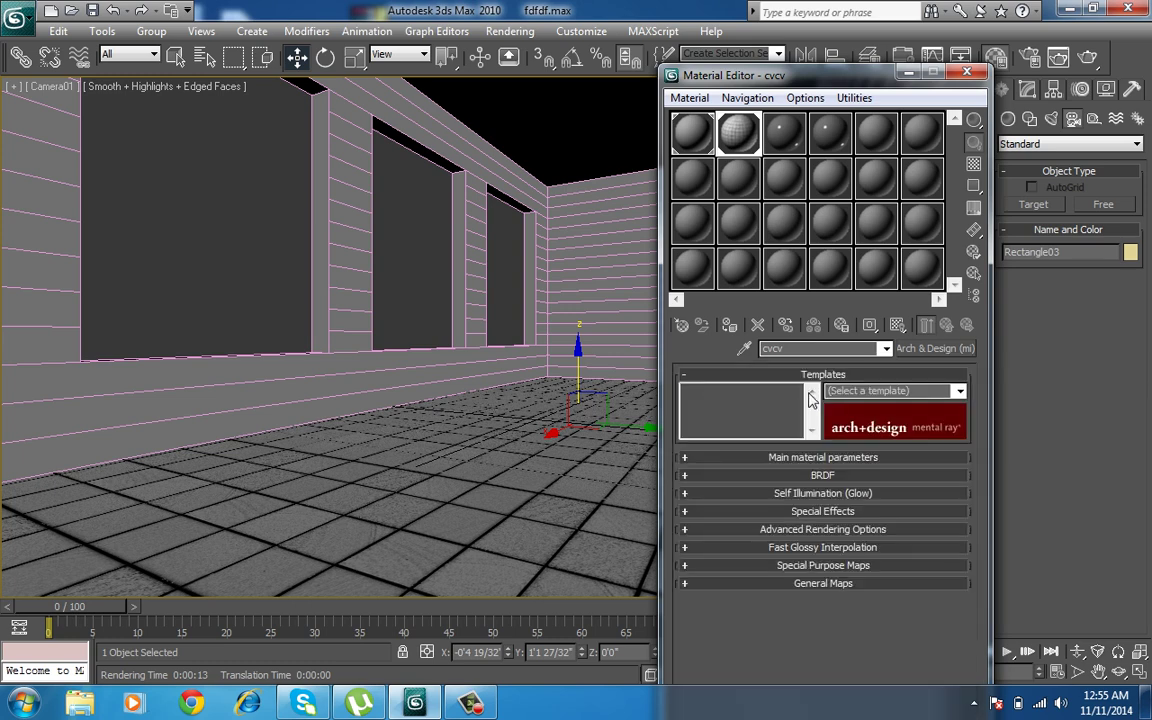
{"action": "left_click", "coordinate": [806, 585]}
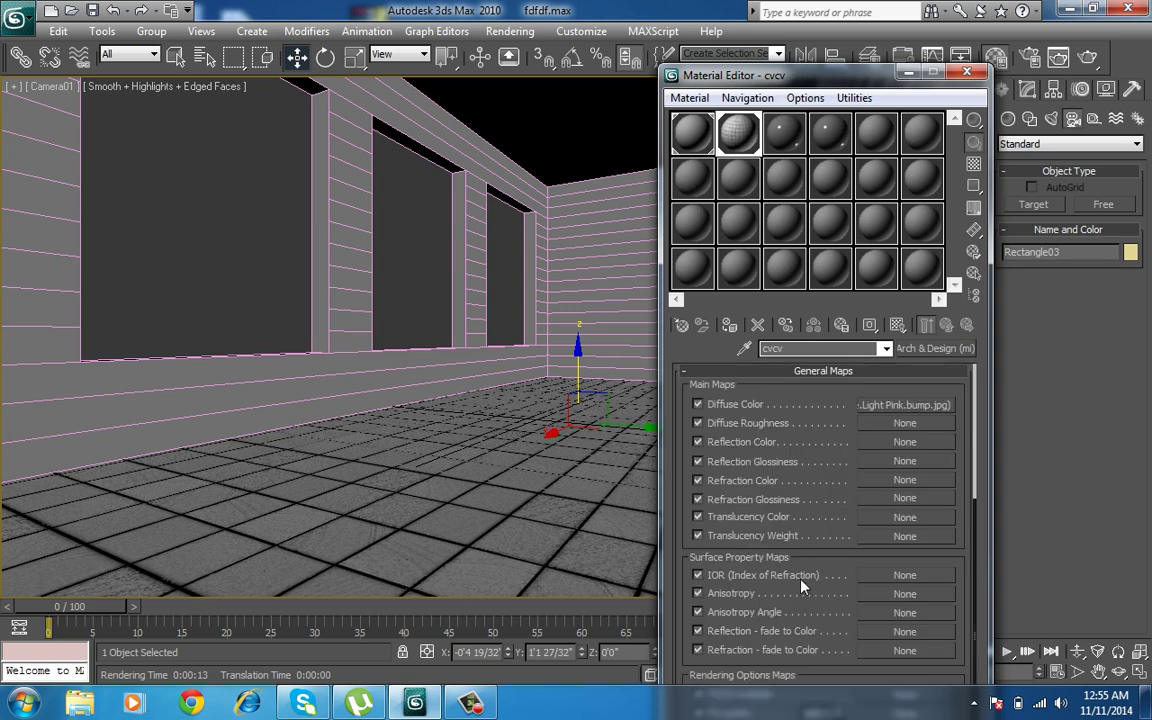
{"action": "scroll", "coordinate": [800, 587], "scroll_direction": "down", "scroll_amount": 1}
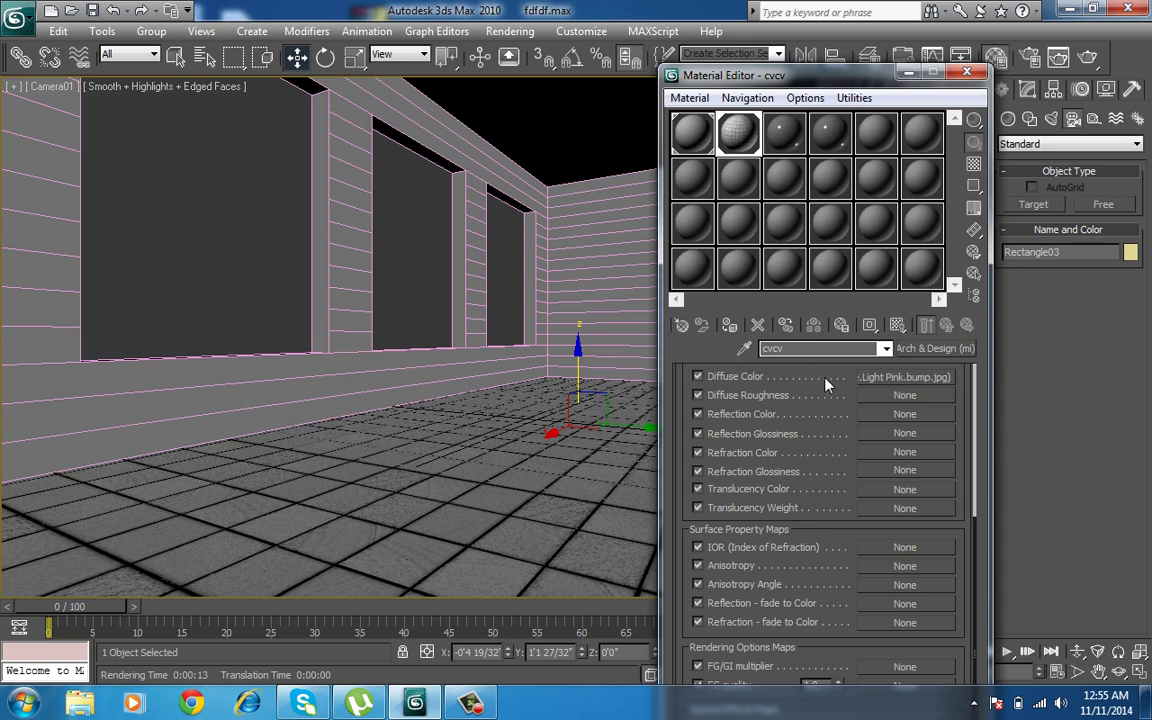
{"action": "left_click_drag", "start_coordinate": [841, 381], "coordinate": [834, 510]}
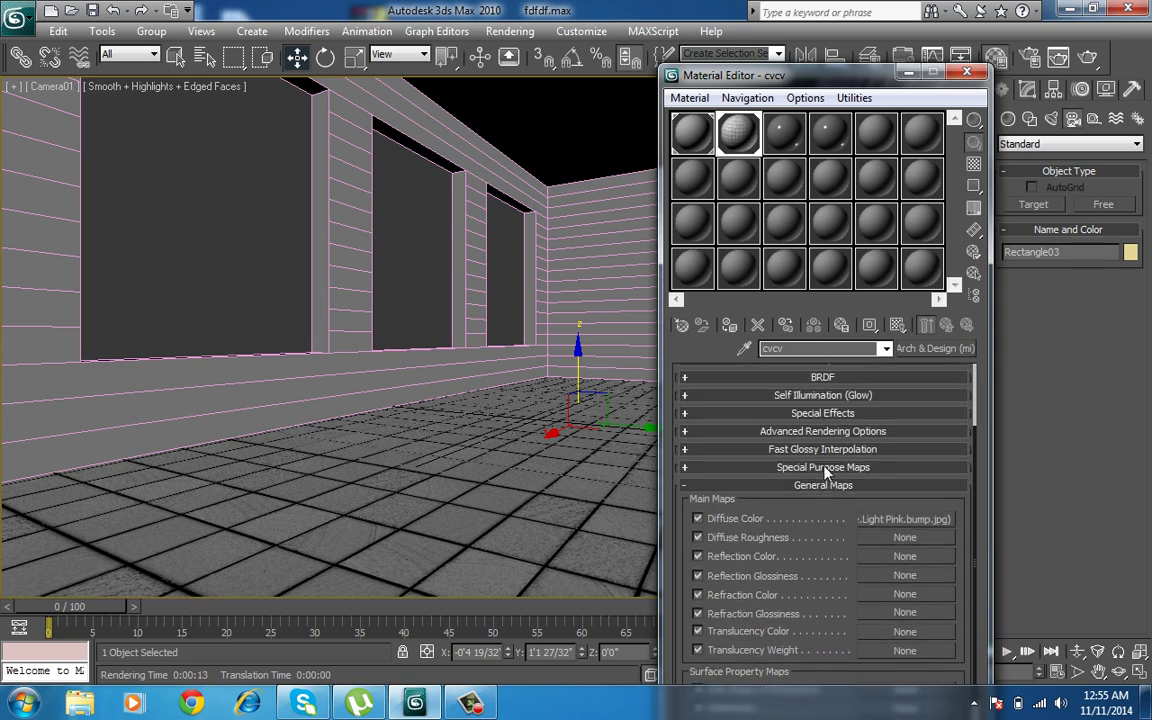
{"action": "left_click", "coordinate": [824, 467]}
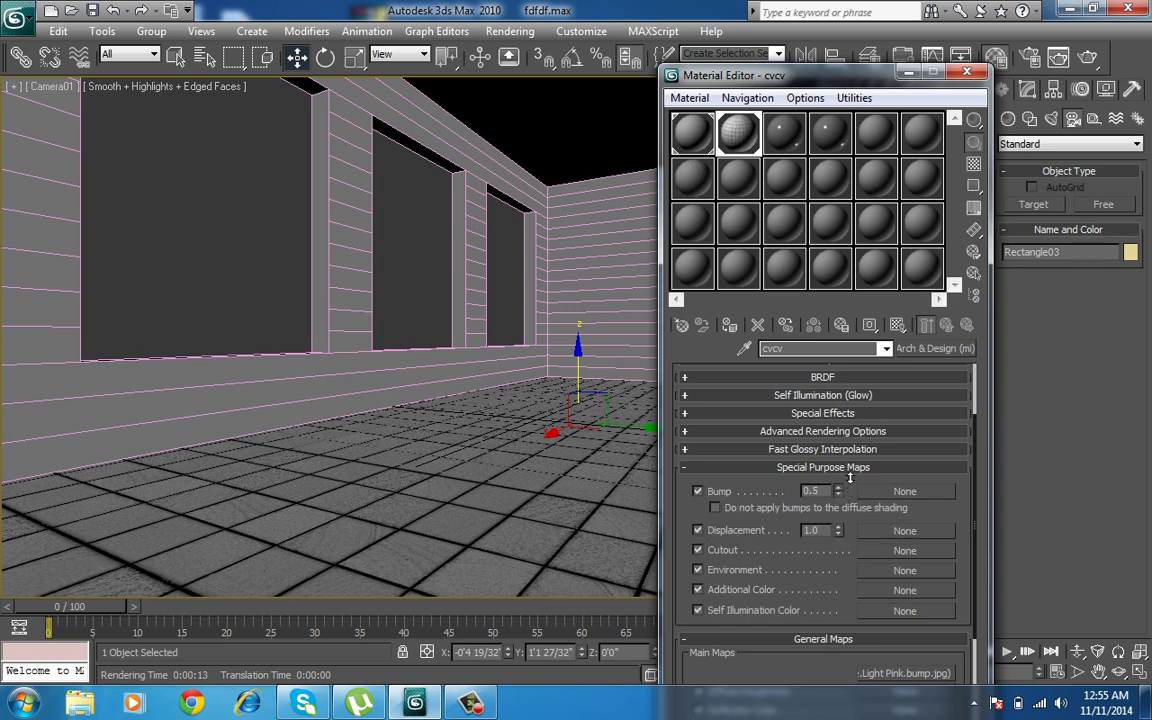
{"action": "left_click_drag", "start_coordinate": [849, 377], "coordinate": [824, 325]}
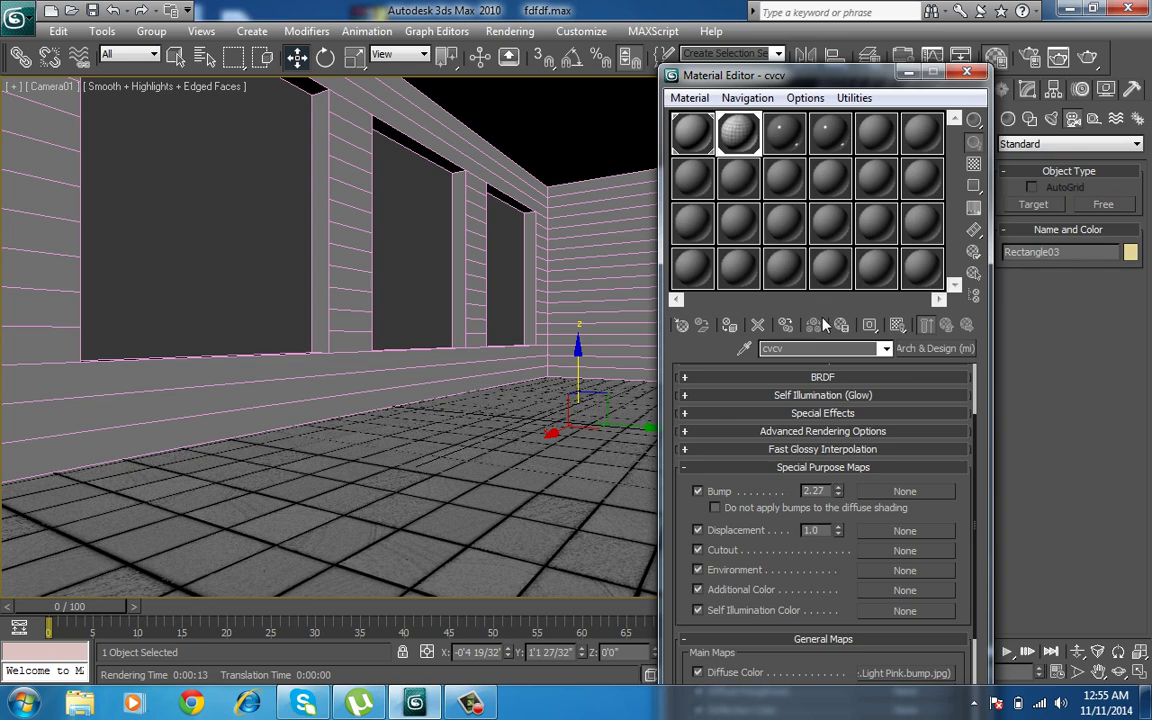
Load Finishes.Masonry Flooring.Flagstone.Light Pink.bump.jpg as the cvcv bump bitmap
{"action": "left_click", "coordinate": [895, 491]}
{"action": "double_click", "coordinate": [505, 260]}
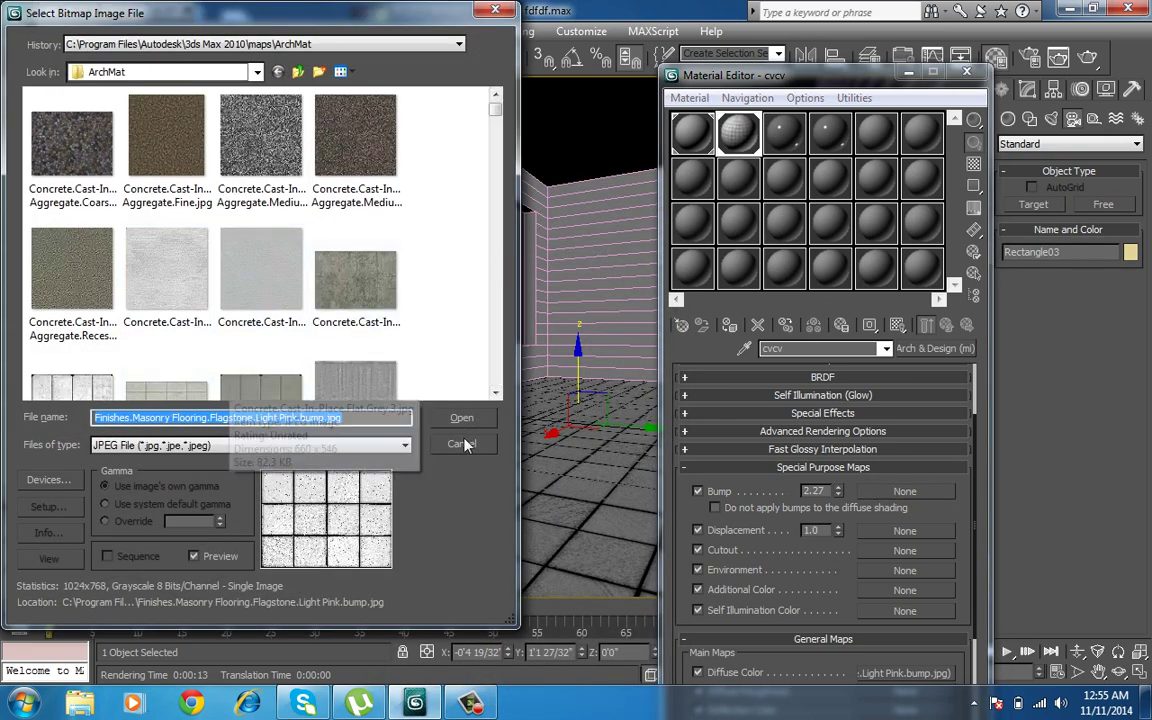
{"action": "left_click", "coordinate": [461, 418]}
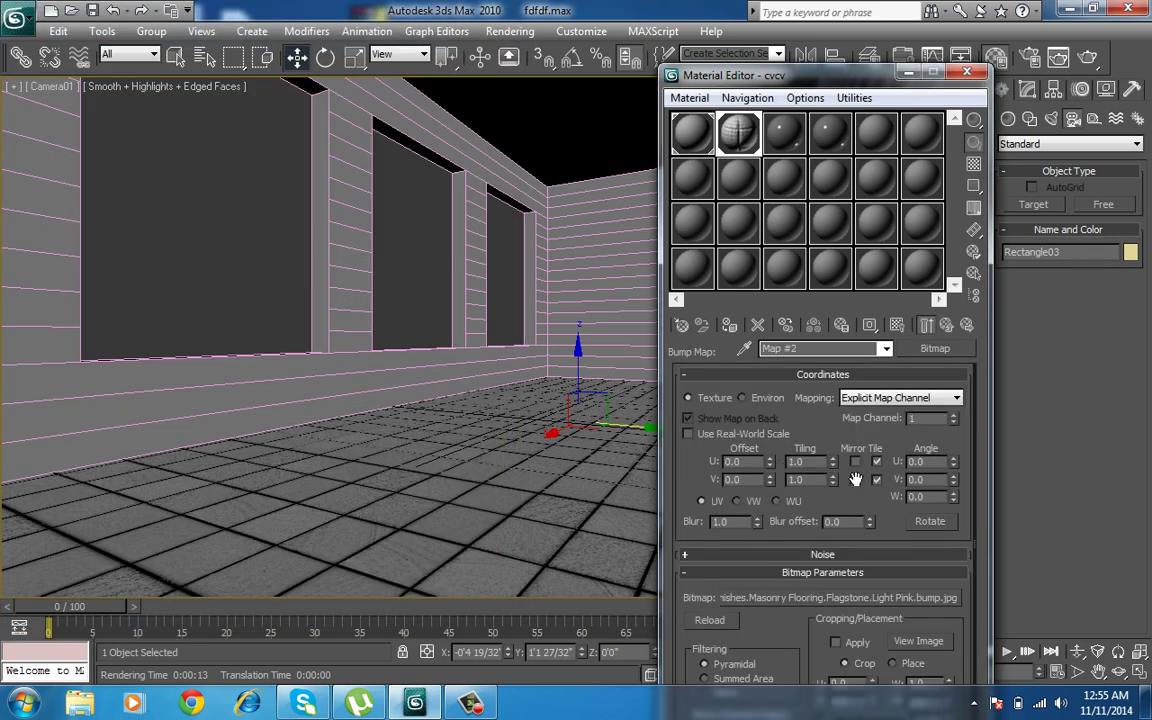
Set the bump map tiling to 5.4 by 6.0 and return to the parent material
{"action": "left_click_drag", "start_coordinate": [836, 463], "coordinate": [836, 448]}
{"action": "left_click_drag", "start_coordinate": [833, 477], "coordinate": [834, 484]}
{"action": "double_click", "coordinate": [800, 480]}
{"action": "type", "text": "10"}
{"action": "key", "text": "Return"}
{"action": "type", "text": "6"}
{"action": "left_click", "coordinate": [945, 326]}
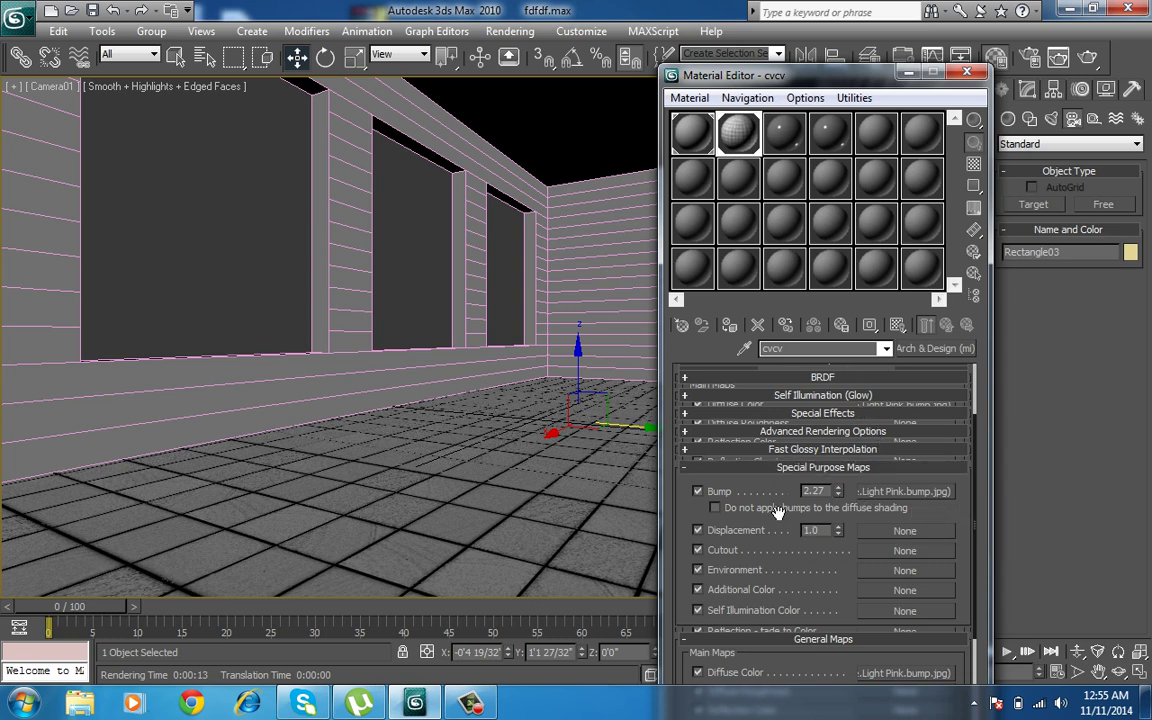
Check that the cvcv Diffuse Color map tiles 7 by 5
{"action": "scroll", "coordinate": [795, 535], "scroll_direction": "up", "scroll_amount": 3}
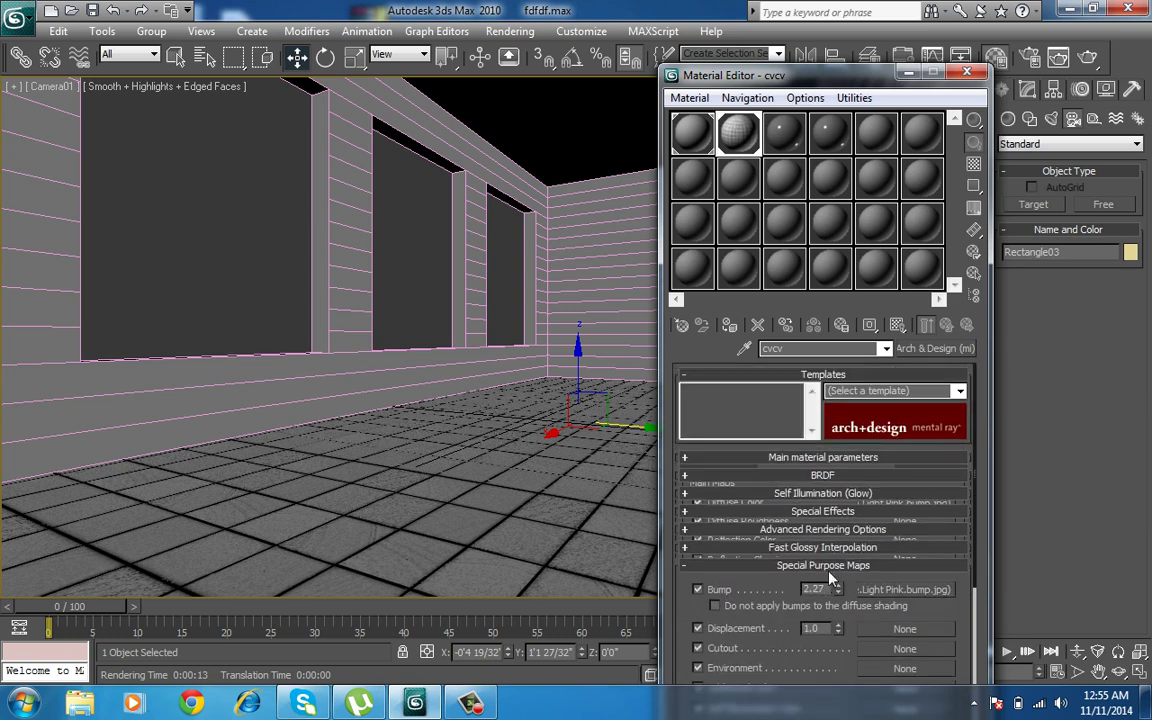
{"action": "left_click", "coordinate": [826, 457]}
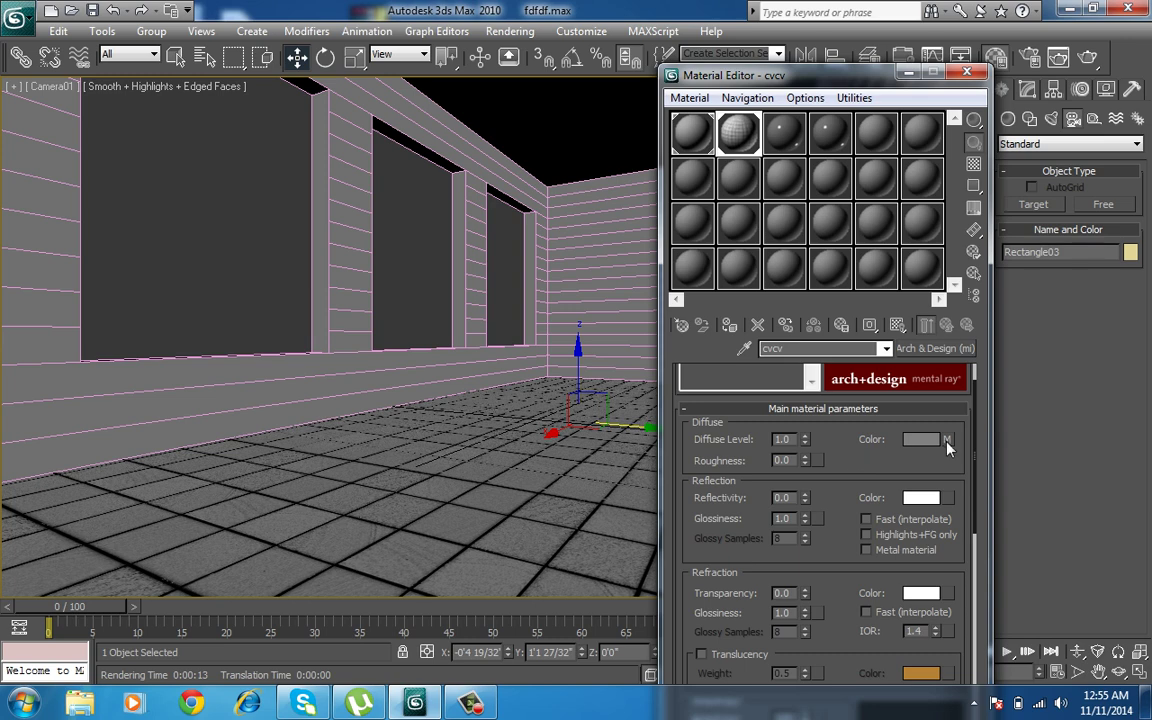
{"action": "left_click", "coordinate": [947, 441]}
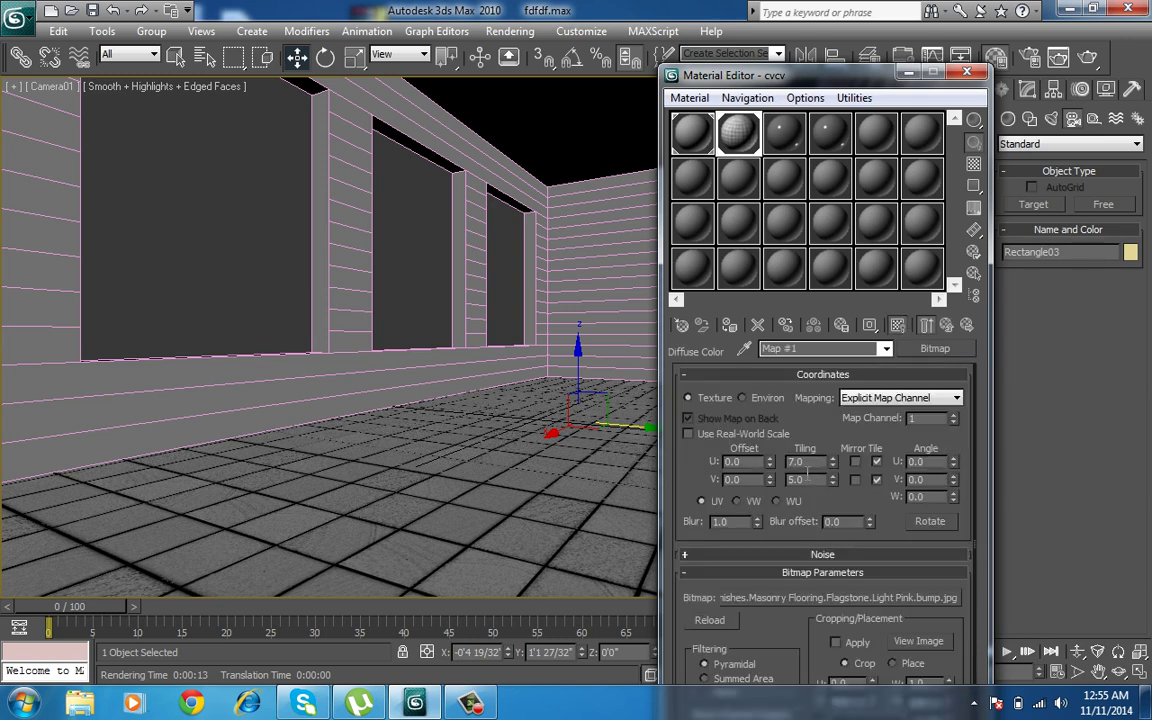
{"action": "left_click", "coordinate": [951, 325]}
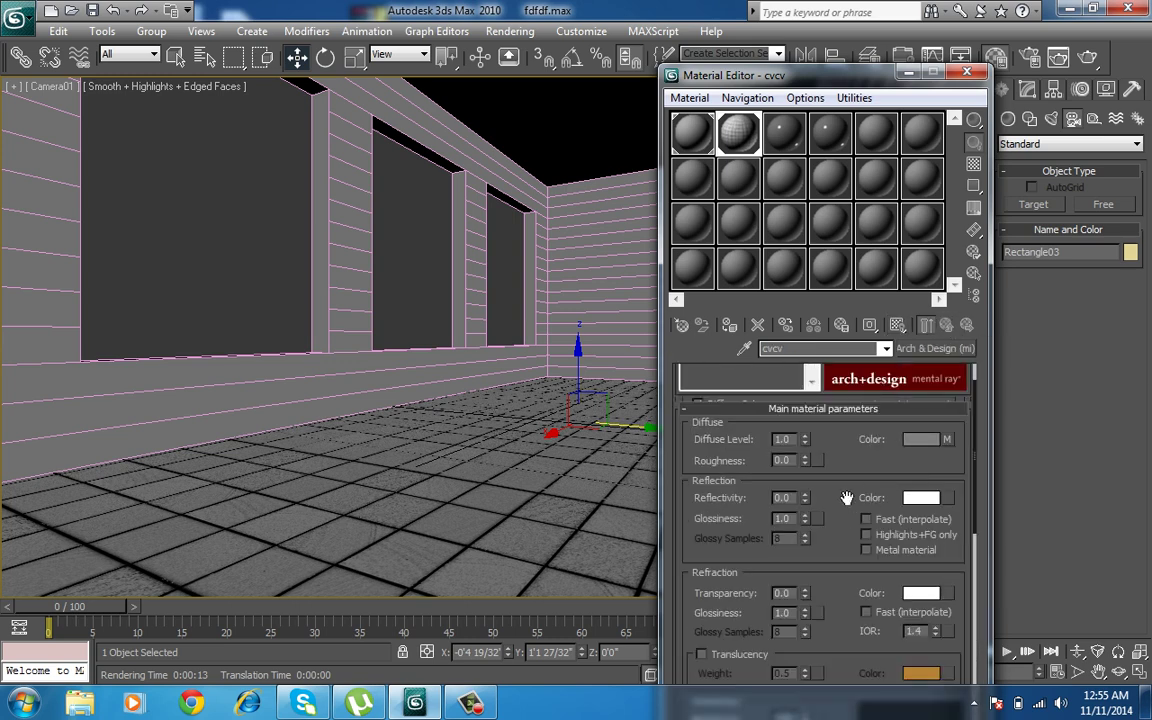
Set the Bump map's U Tiling to 7, keeping V at 5
{"action": "scroll", "coordinate": [851, 492], "scroll_direction": "down", "scroll_amount": 2}
{"action": "scroll", "coordinate": [856, 542], "scroll_direction": "down", "scroll_amount": 5}
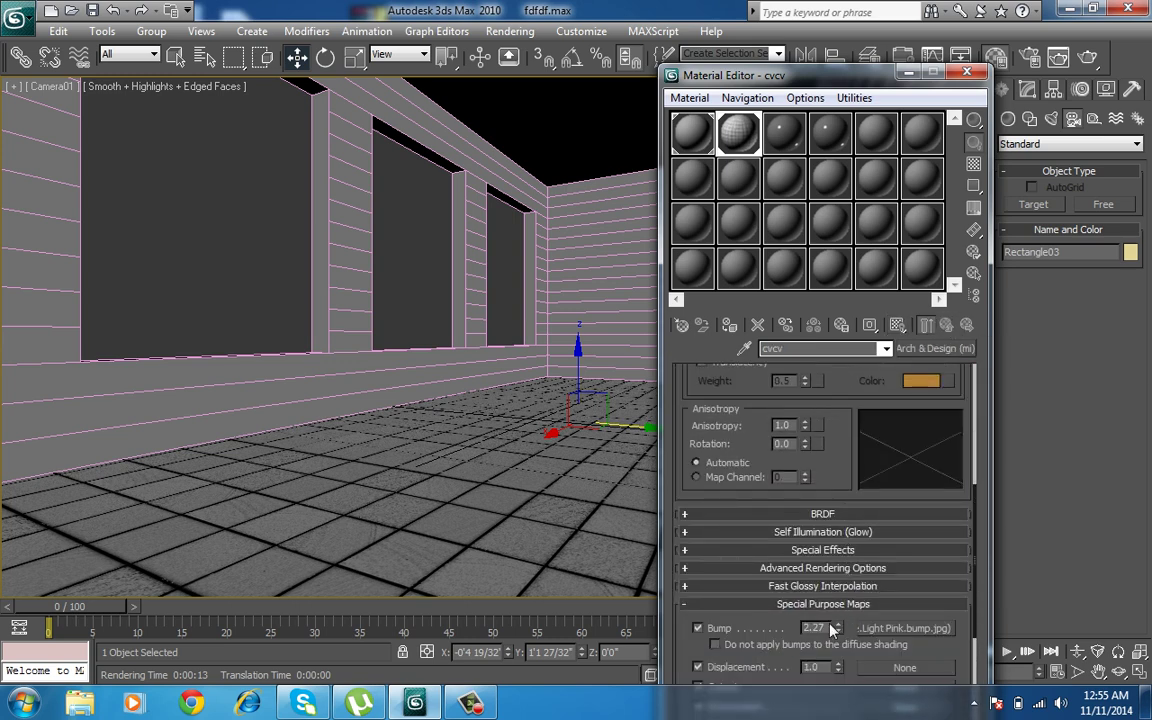
{"action": "left_click", "coordinate": [903, 628]}
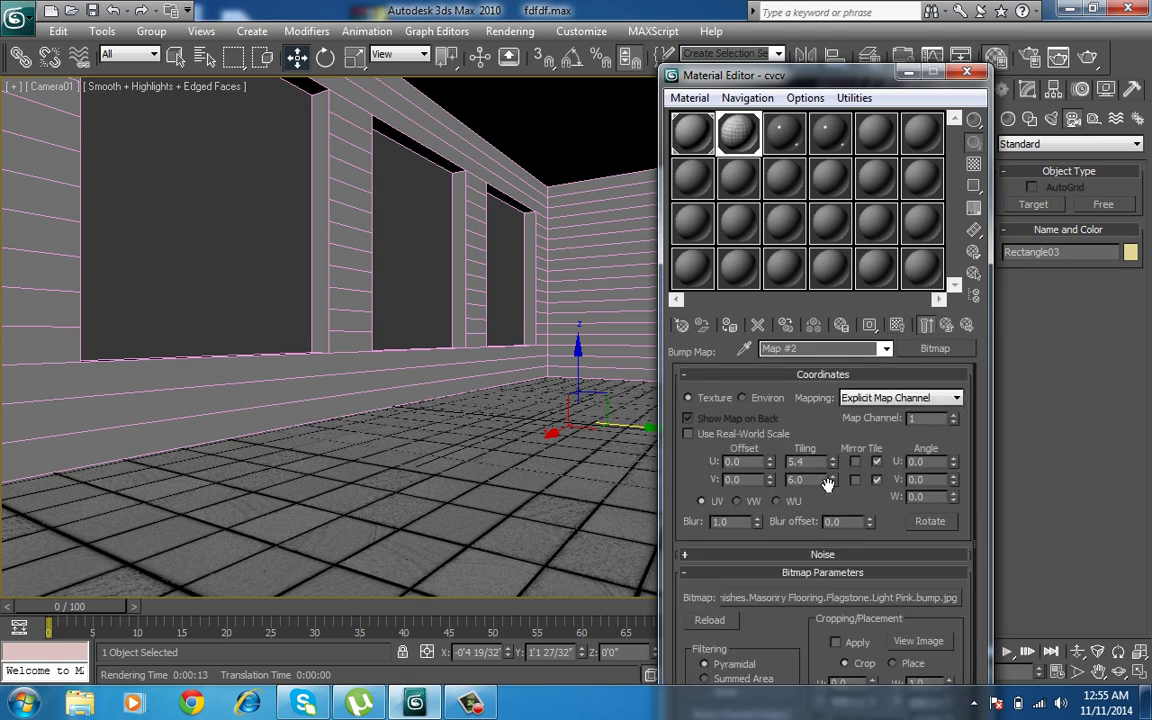
{"action": "type", "text": "7"}
{"action": "key", "text": "Tab"}
{"action": "left_click", "coordinate": [946, 327]}
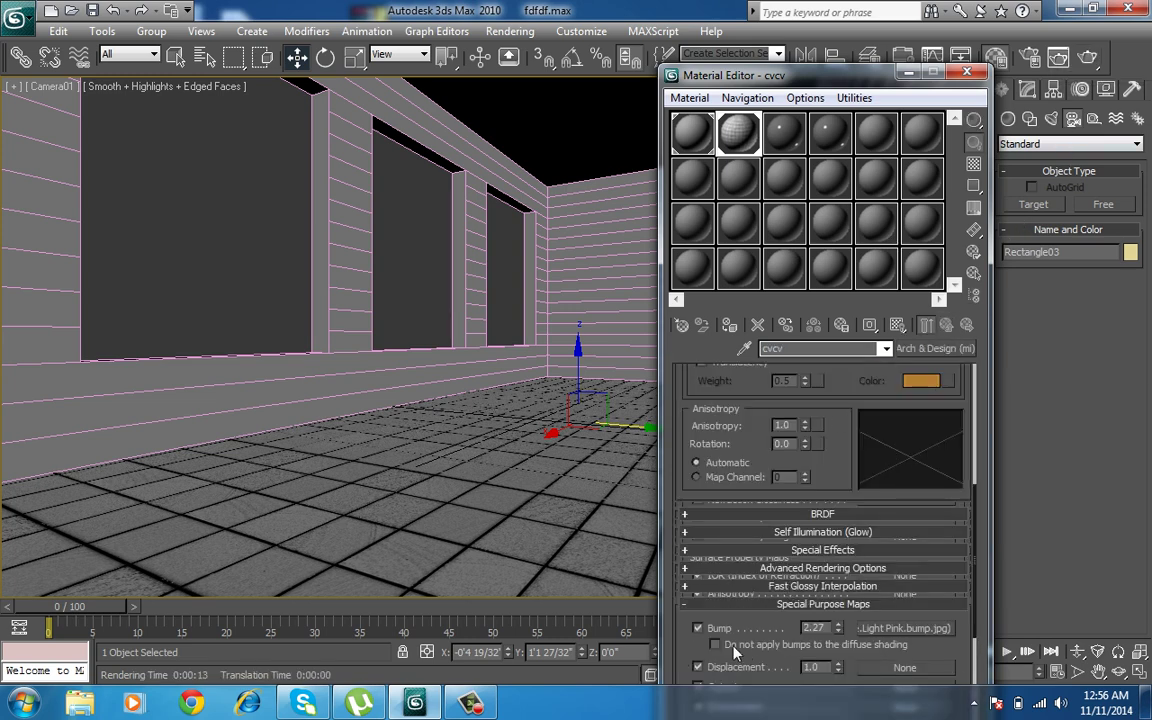
Test-render the floor and raise the bump amount to 9.9 for comparison
{"action": "left_click", "coordinate": [1088, 58]}
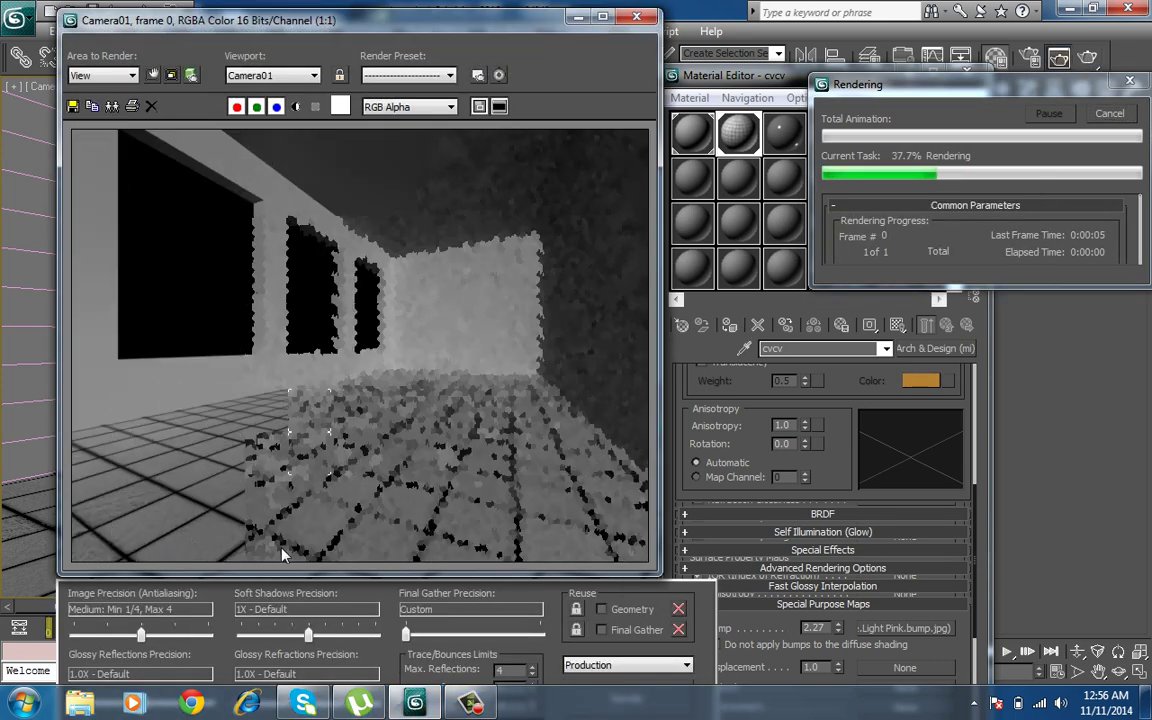
{"action": "left_click", "coordinate": [1099, 114]}
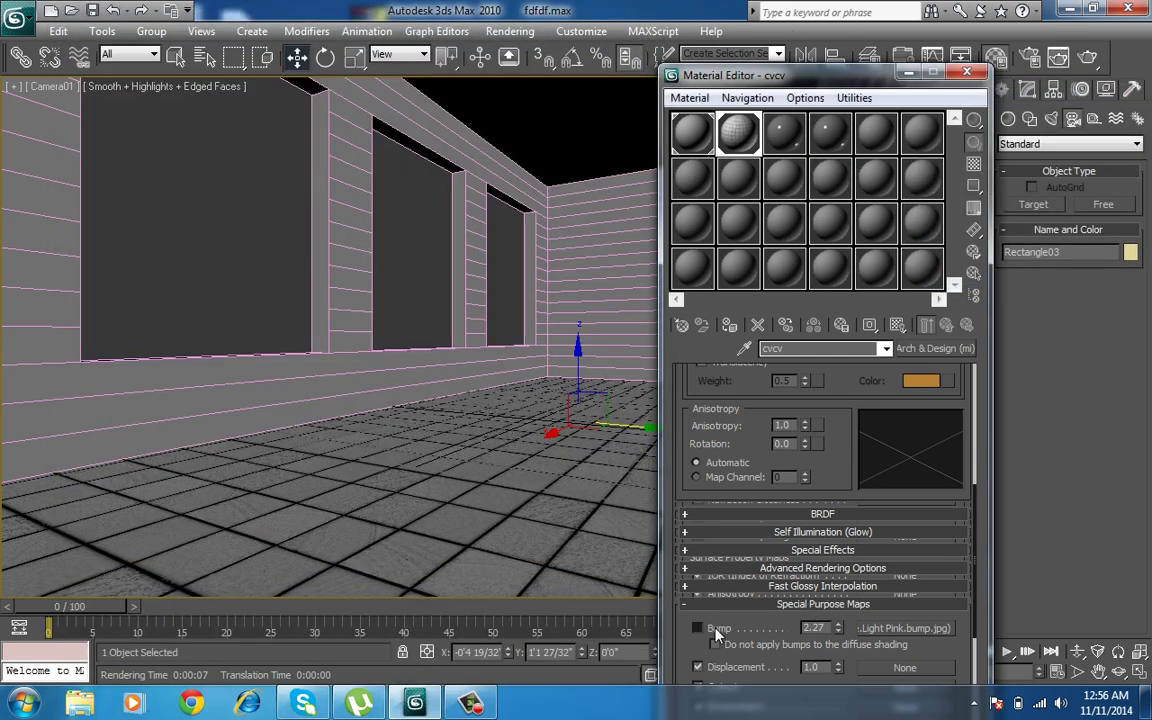
{"action": "left_click_drag", "start_coordinate": [838, 628], "coordinate": [838, 580]}
{"action": "left_click", "coordinate": [1088, 56]}
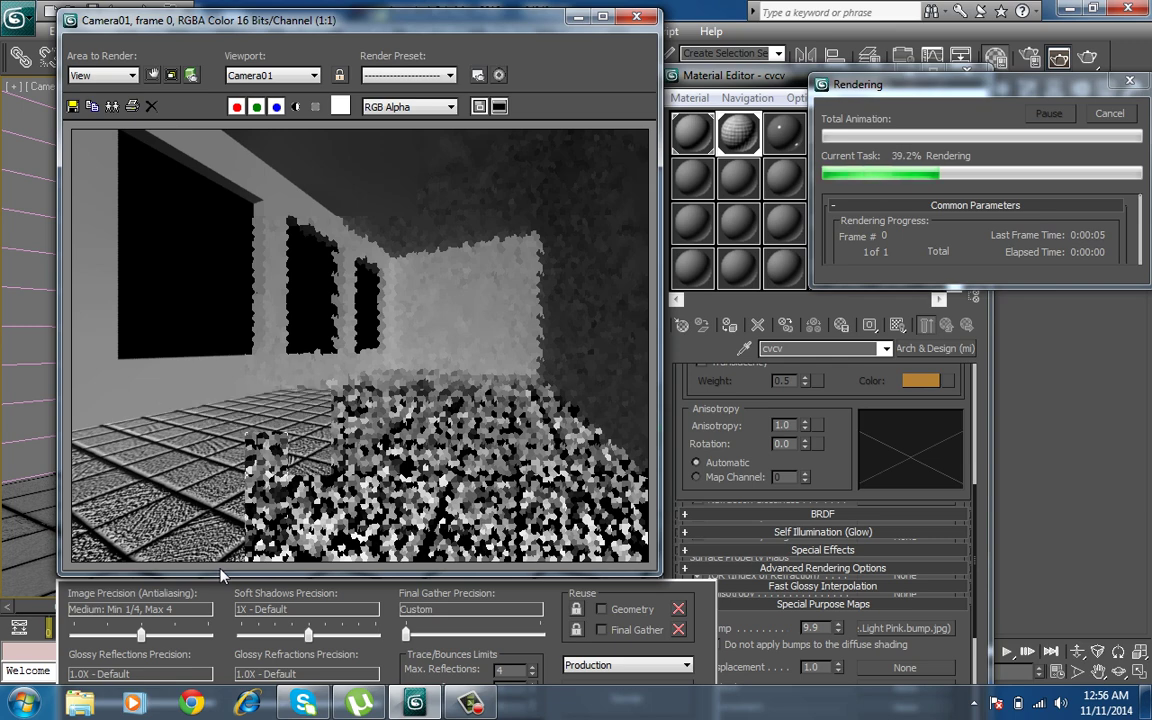
{"action": "left_click", "coordinate": [1105, 114]}
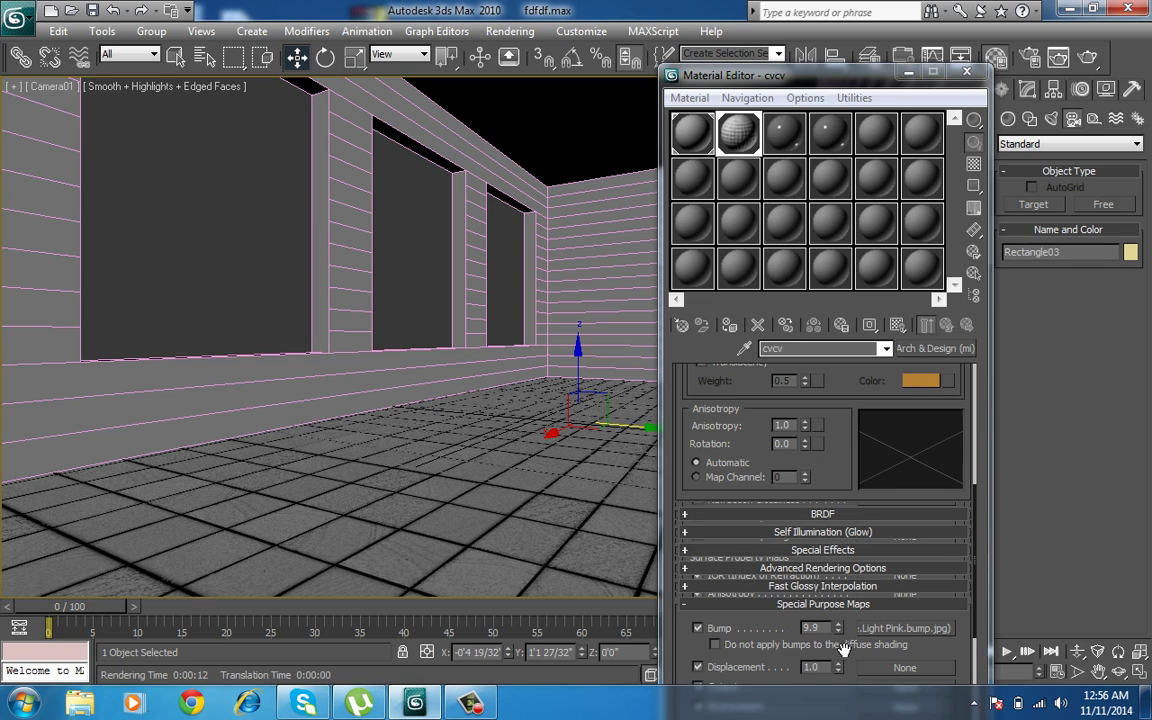
Lower the bump amount to 3.39, re-render, then close the Material Editor
{"action": "mouse_move", "coordinate": [843, 634]}
{"action": "left_mouse_down"}
{"action": "mouse_move", "coordinate": [848, 26]}
{"action": "mouse_move", "coordinate": [1083, 92]}
{"action": "left_mouse_up"}
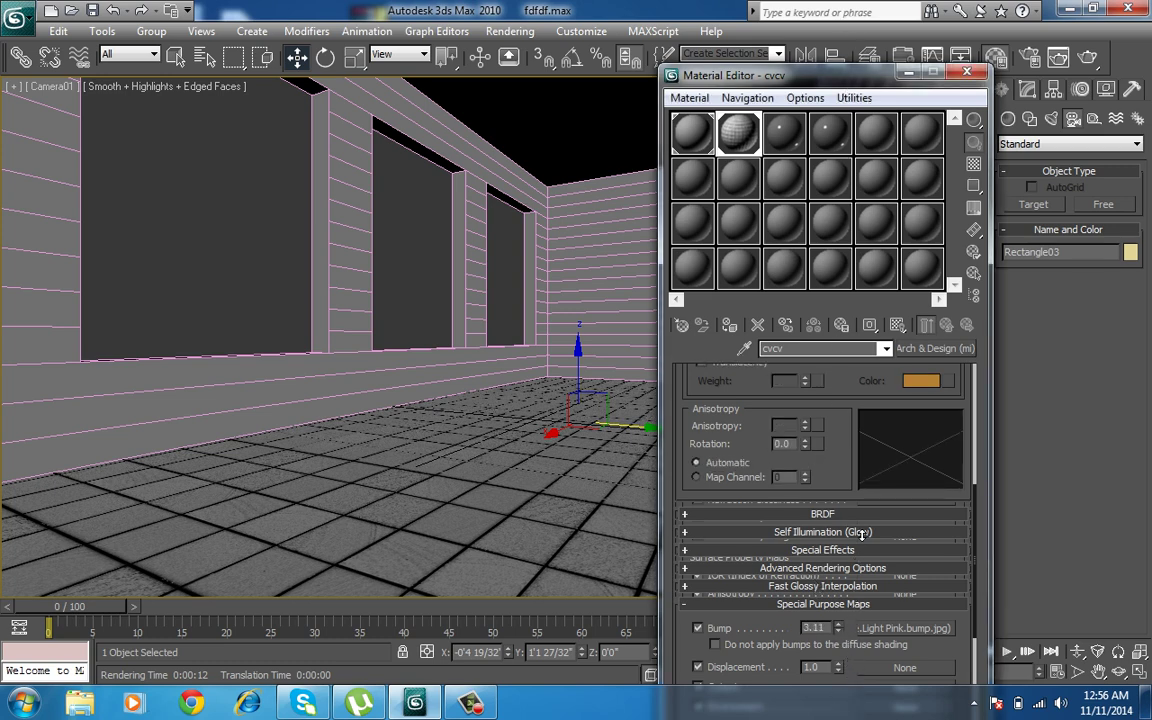
{"action": "left_click", "coordinate": [1088, 57]}
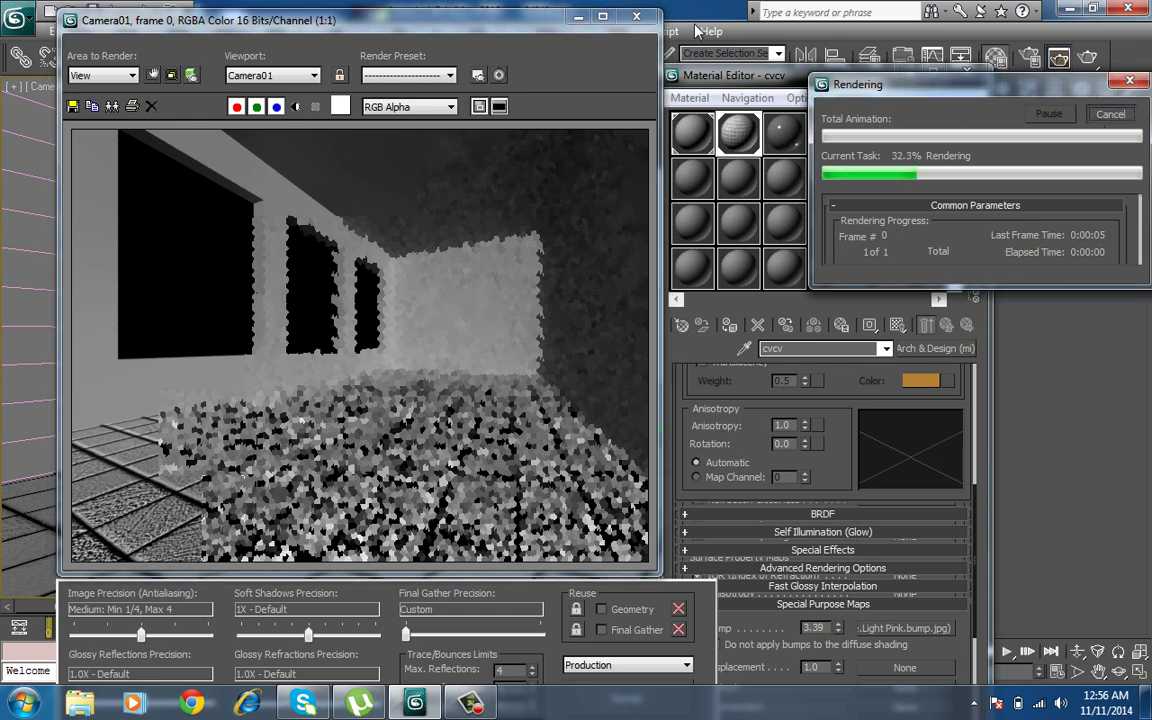
{"action": "left_click", "coordinate": [636, 20]}
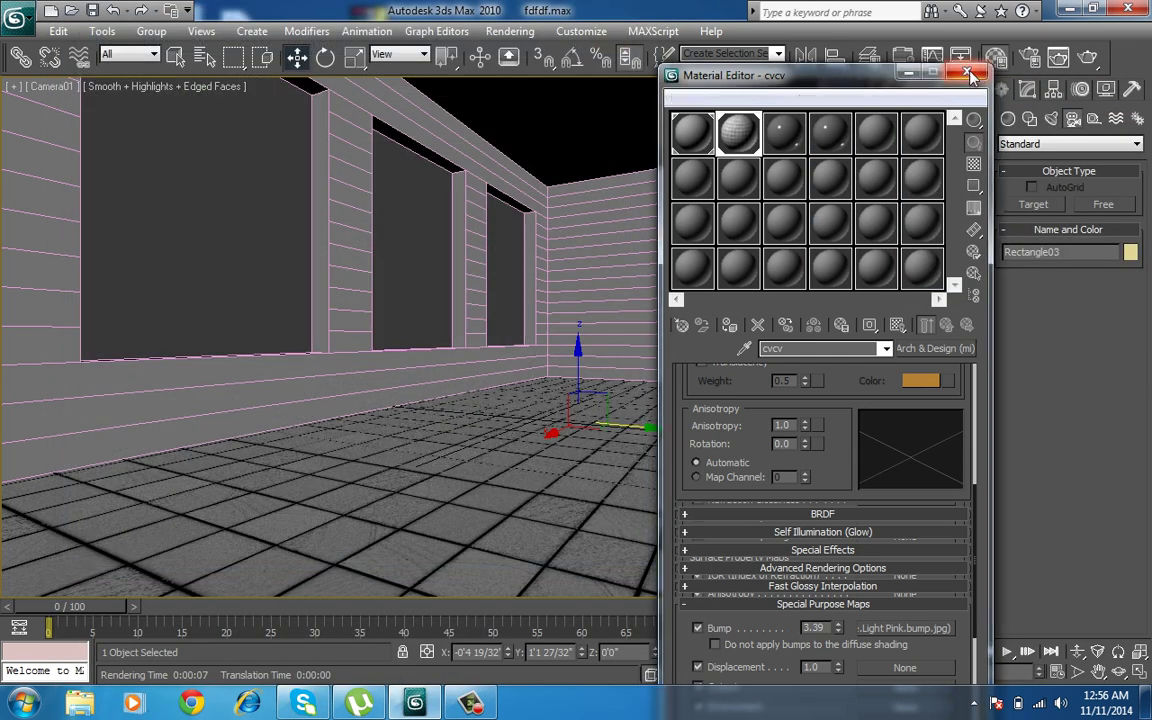
{"action": "left_click", "coordinate": [953, 52]}
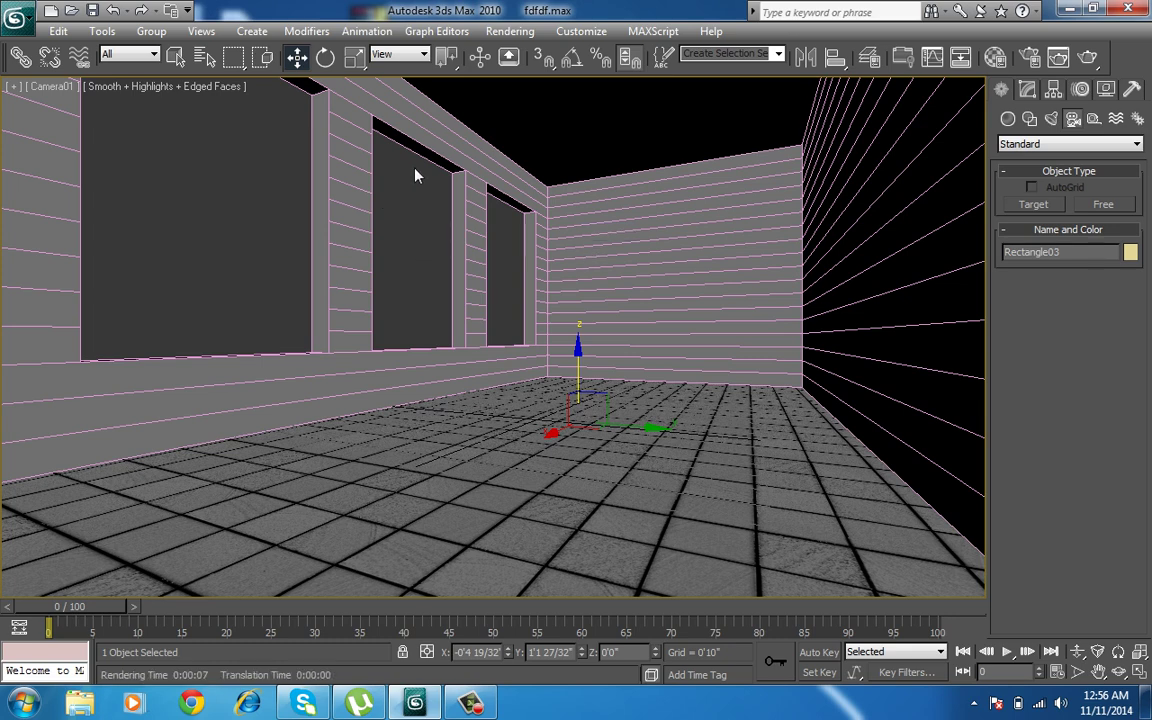
Switch to a wireframe Left view and pan around the wall, checking the Front view
{"action": "key", "text": "l"}
{"action": "mouse_move", "coordinate": [424, 188]}
{"action": "middle_mouse_down"}
{"action": "mouse_move", "coordinate": [450, 432]}
{"action": "mouse_move", "coordinate": [378, 301]}
{"action": "middle_mouse_up"}
{"action": "key", "text": "F3"}
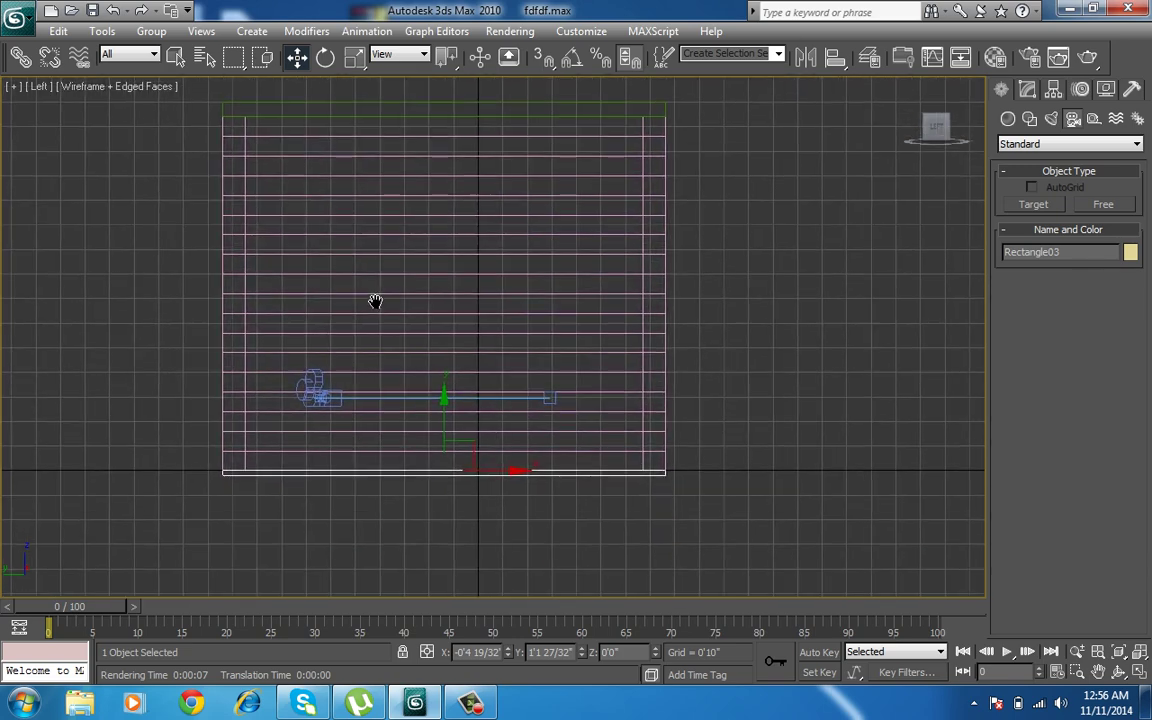
{"action": "middle_click_drag", "start_coordinate": [632, 386], "coordinate": [591, 386]}
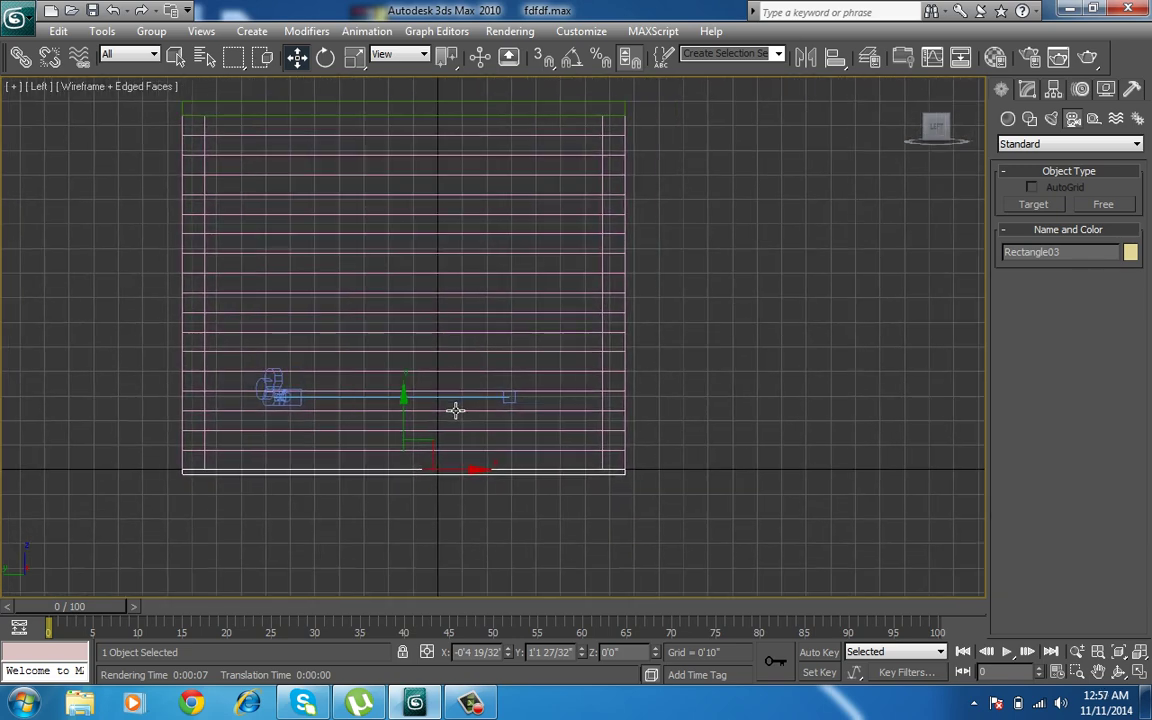
{"action": "key", "text": "f"}
{"action": "middle_click_drag", "start_coordinate": [455, 409], "coordinate": [476, 507]}
{"action": "scroll", "coordinate": [480, 470], "scroll_direction": "down", "scroll_amount": 2}
{"action": "middle_click_drag", "start_coordinate": [483, 440], "coordinate": [493, 537]}
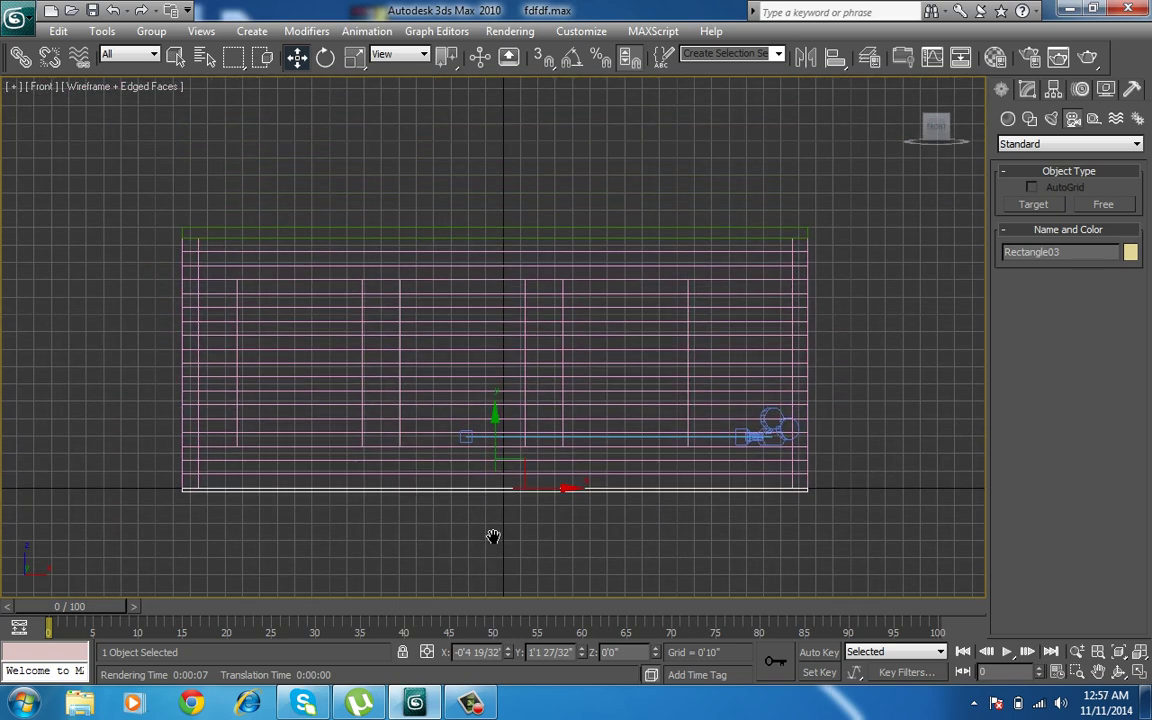
Return to the Left view, clear the selection and recentre the room
{"action": "key", "text": "l"}
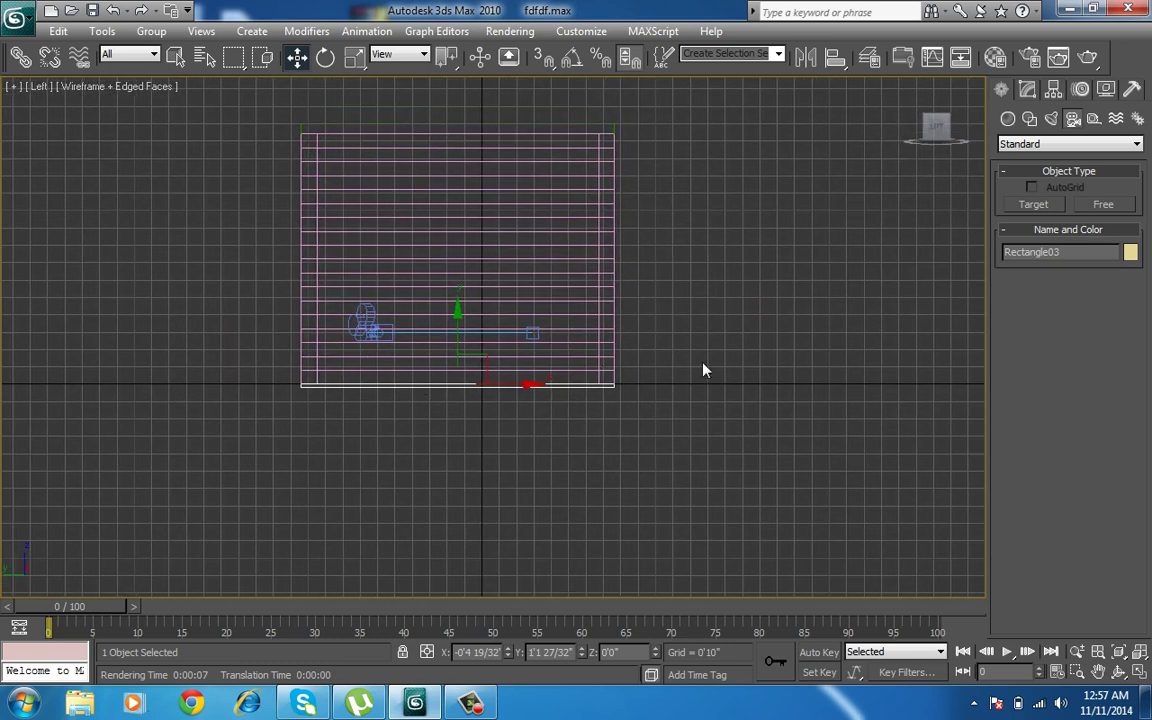
{"action": "middle_click_drag", "start_coordinate": [841, 247], "coordinate": [717, 327]}
{"action": "left_click_drag", "start_coordinate": [836, 185], "coordinate": [707, 288]}
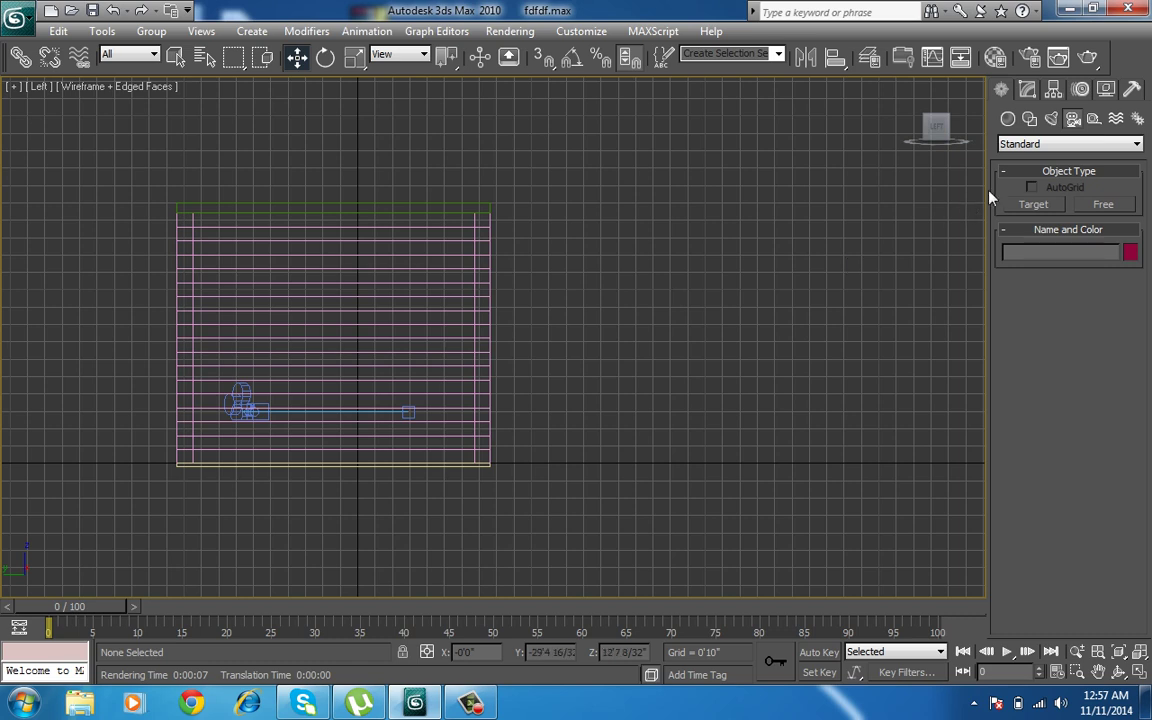
Create a Standard Target Direct light angled from upper right down toward the room
{"action": "left_click", "coordinate": [1050, 118]}
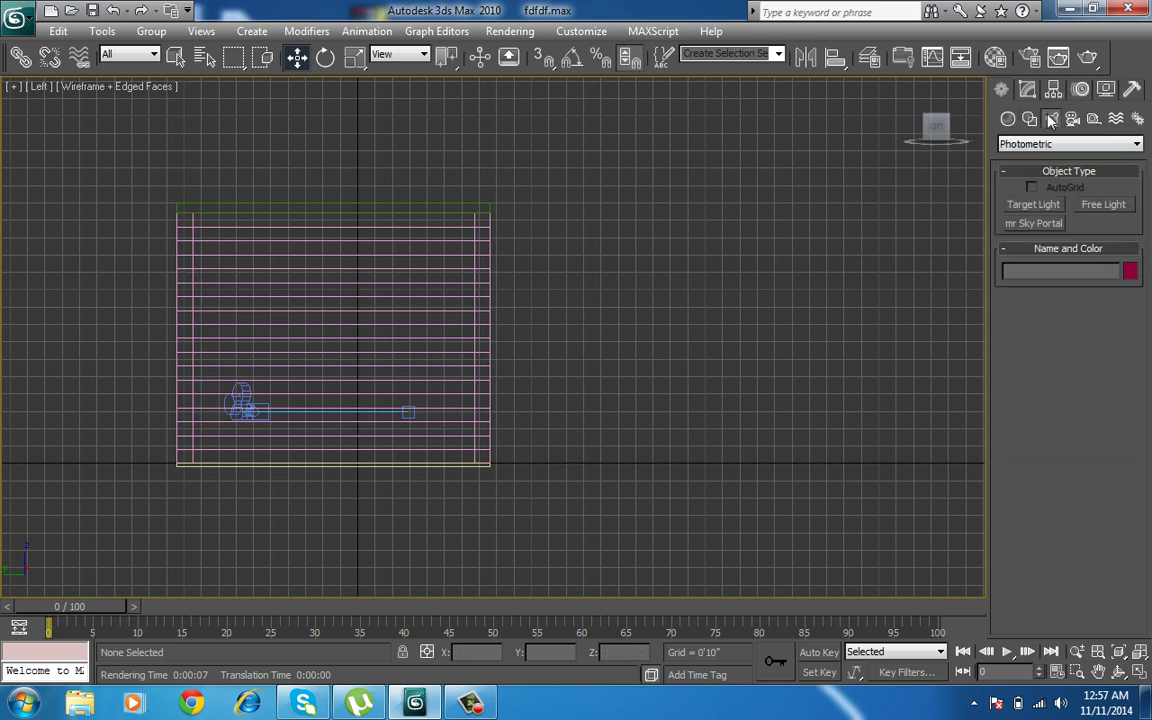
{"action": "left_click", "coordinate": [1043, 146]}
{"action": "left_click", "coordinate": [1037, 171]}
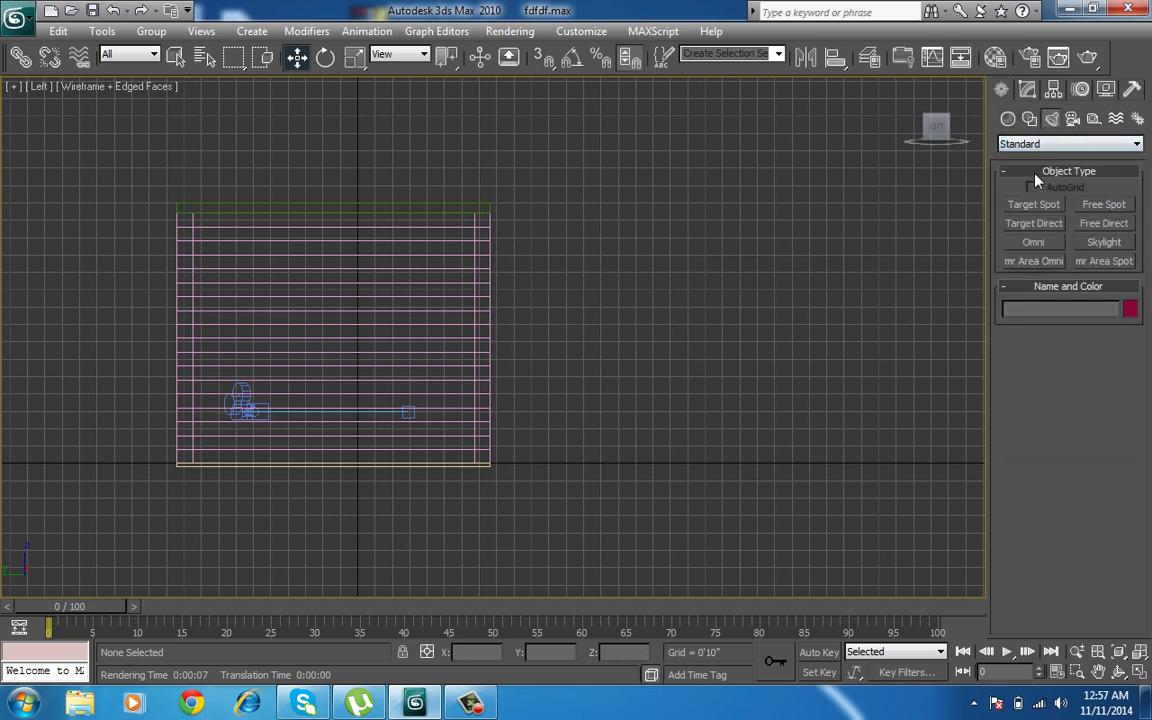
{"action": "left_click", "coordinate": [1035, 224]}
{"action": "scroll", "coordinate": [779, 357], "scroll_direction": "down", "scroll_amount": 3}
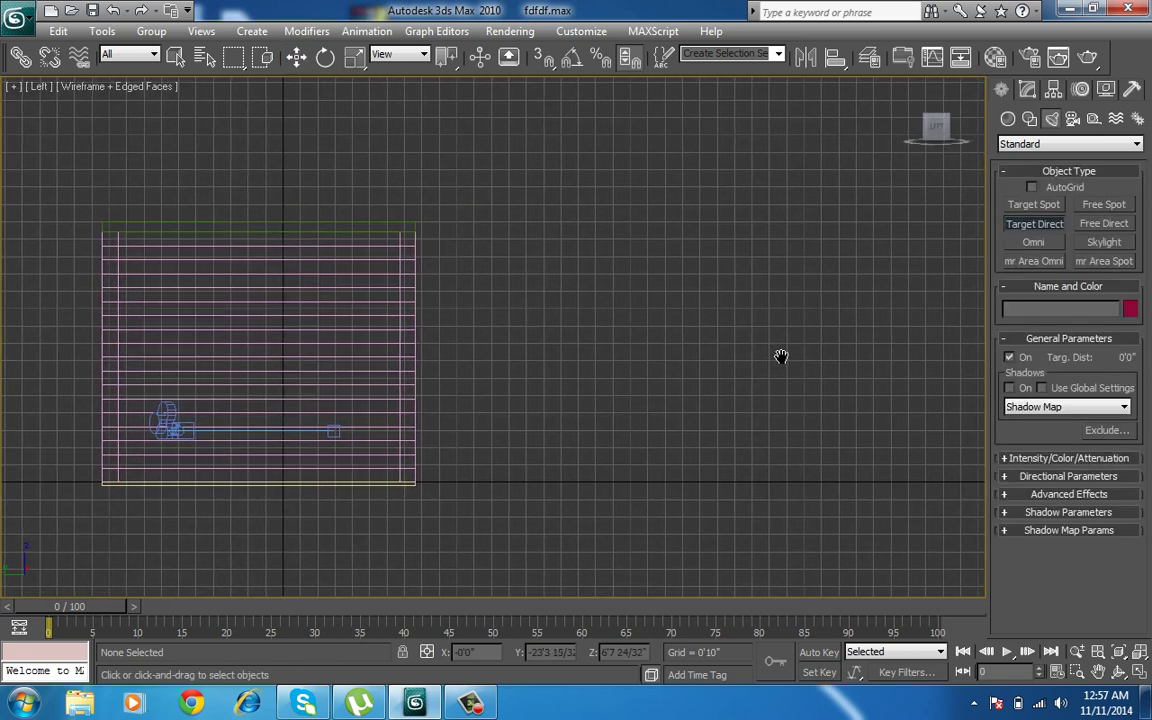
{"action": "left_click_drag", "start_coordinate": [860, 153], "coordinate": [458, 449]}
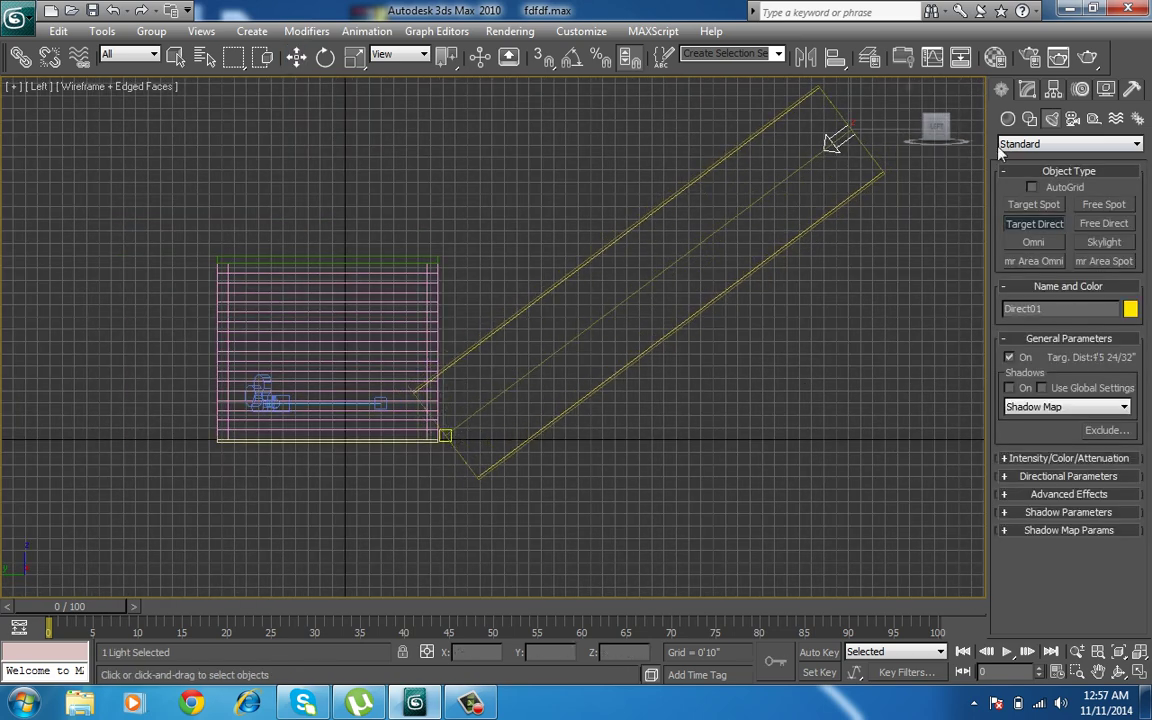
Turn on the light's shadows and set them to Ray Traced Shadows
{"action": "left_click", "coordinate": [1030, 89]}
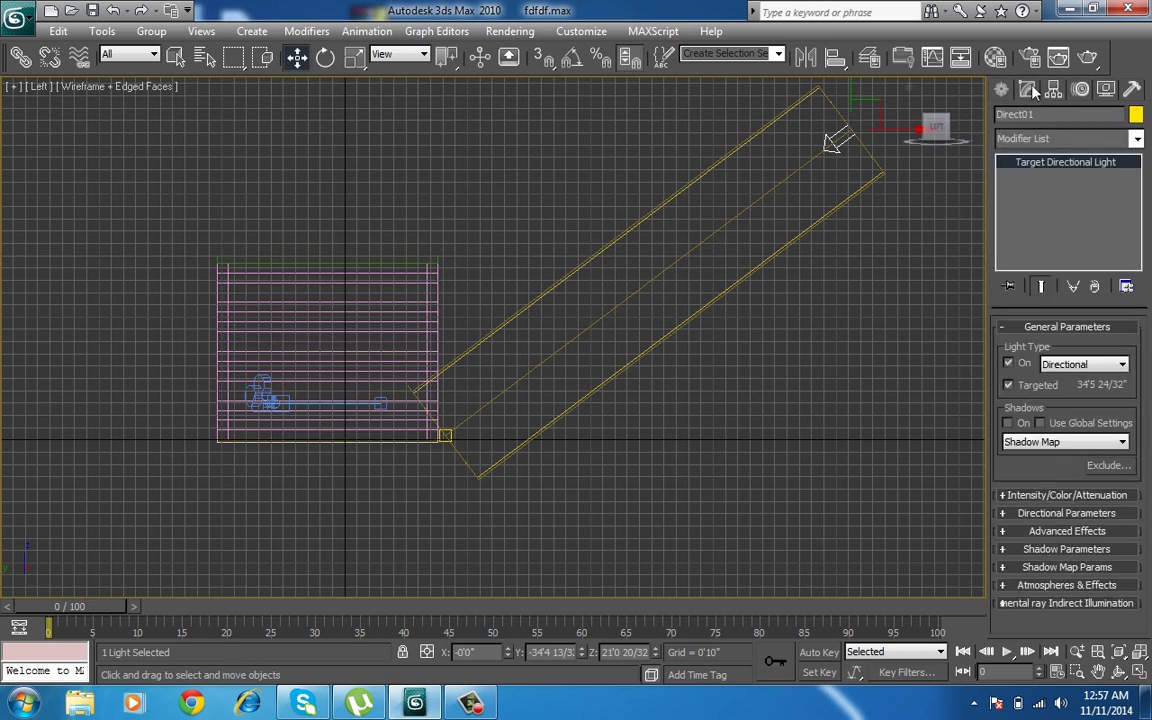
{"action": "left_click", "coordinate": [1009, 424]}
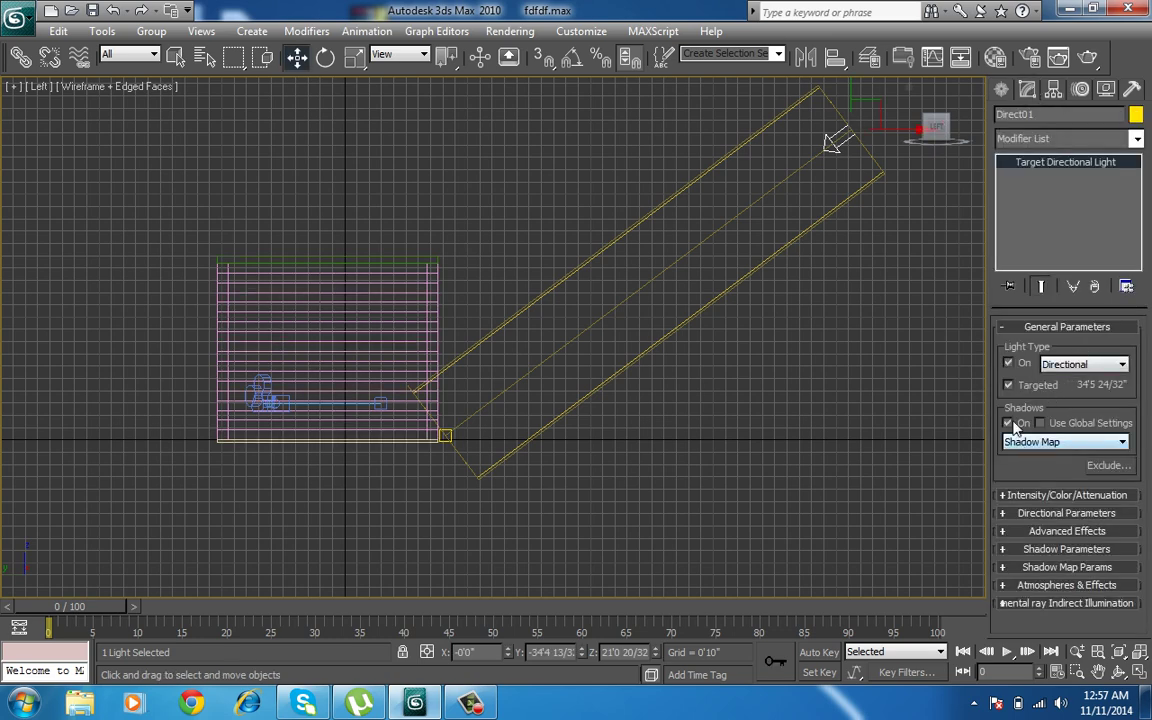
{"action": "left_click", "coordinate": [1022, 443]}
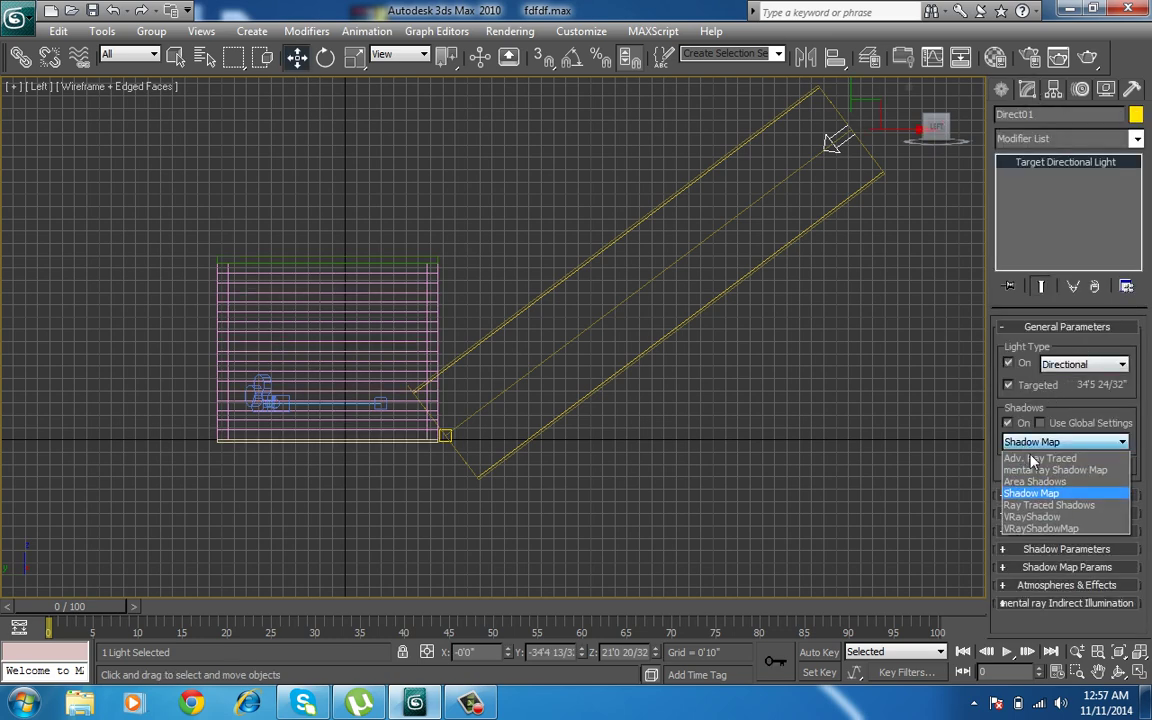
{"action": "left_click", "coordinate": [1037, 509]}
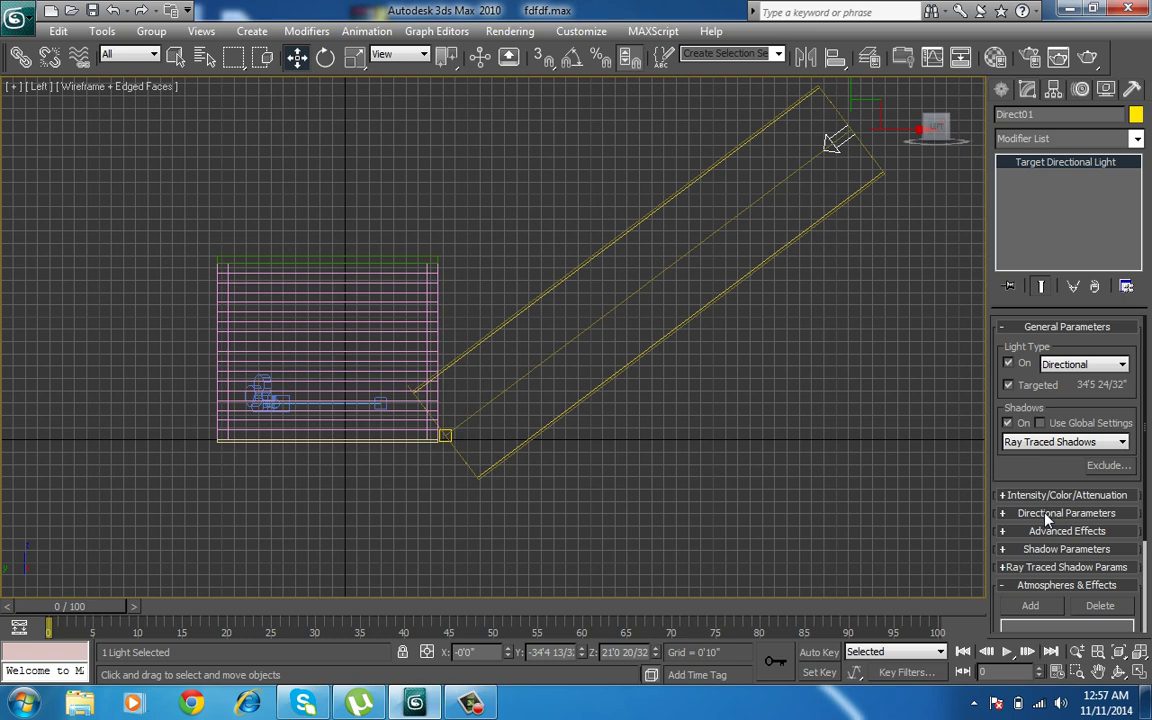
Test-render the Camera01 view, then stop the render
{"action": "key", "text": "c"}
{"action": "left_click", "coordinate": [1088, 57]}
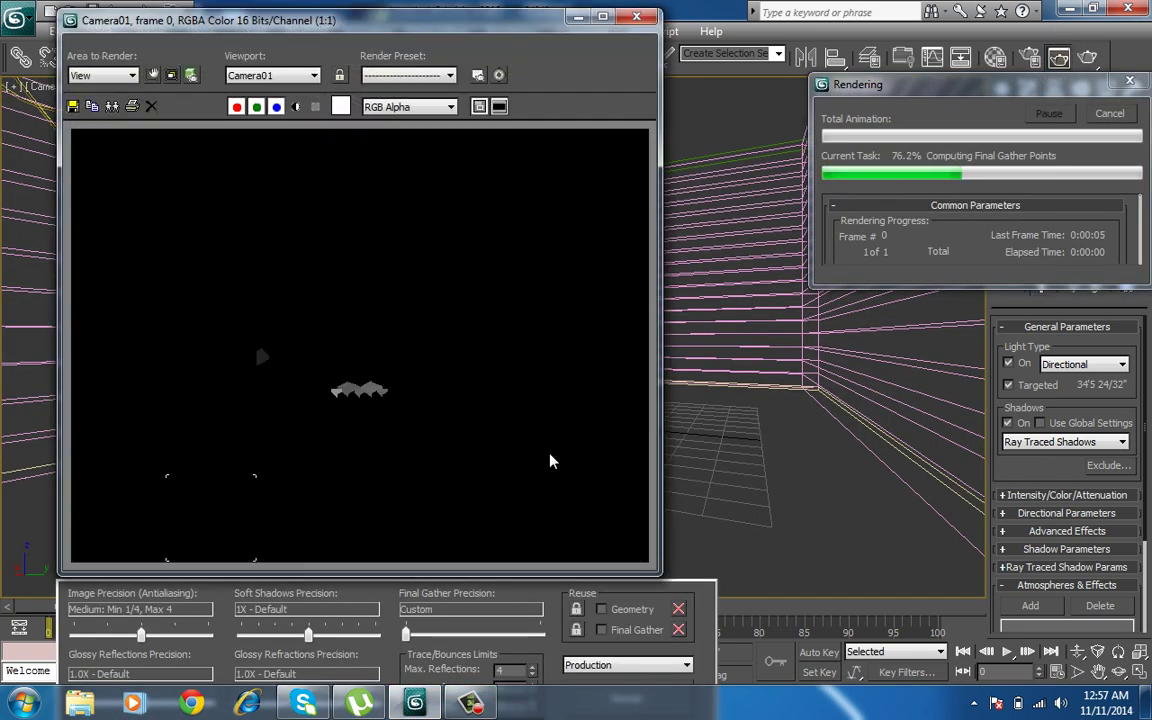
{"action": "left_click", "coordinate": [1107, 116]}
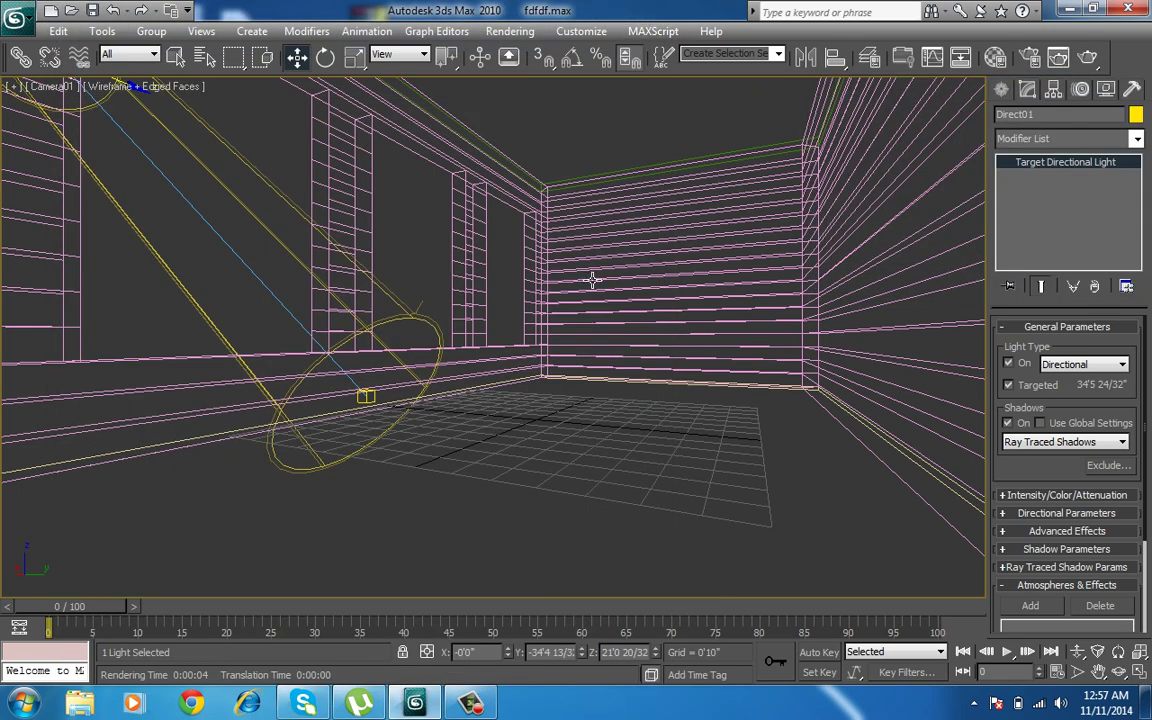
Set the sun light's Hotspot/Beam to 143'4" and Falloff to 200'5"
{"action": "left_click", "coordinate": [1060, 513]}
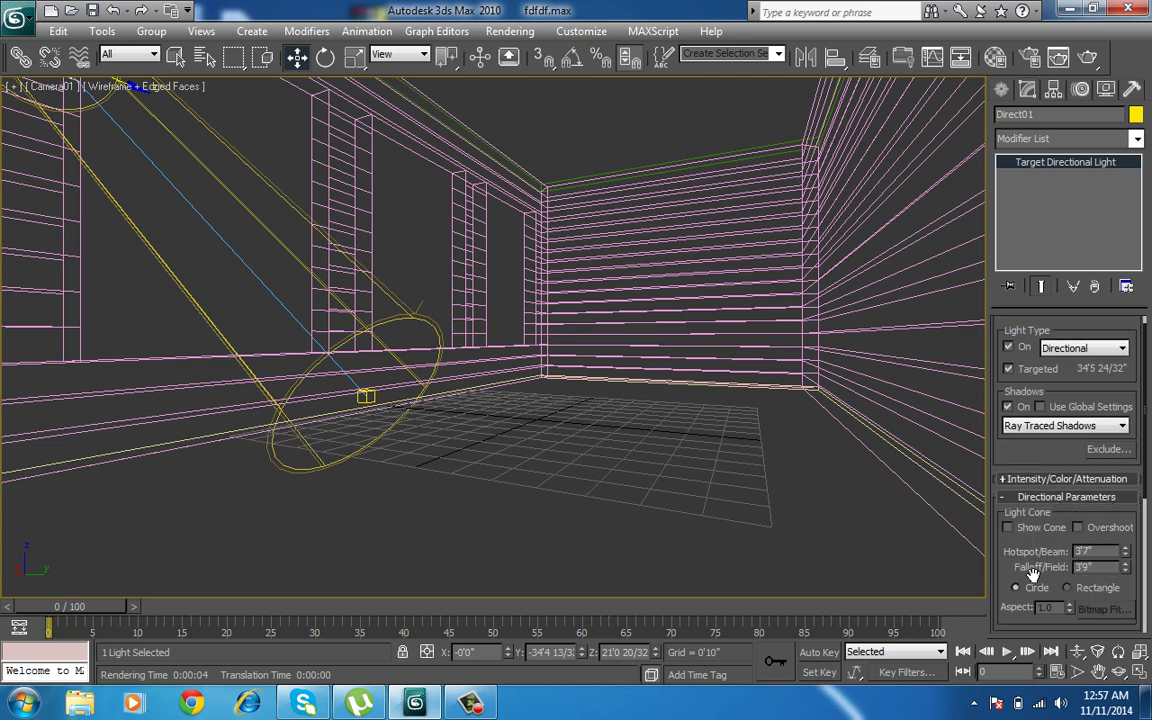
{"action": "type", "text": "4'3\""}
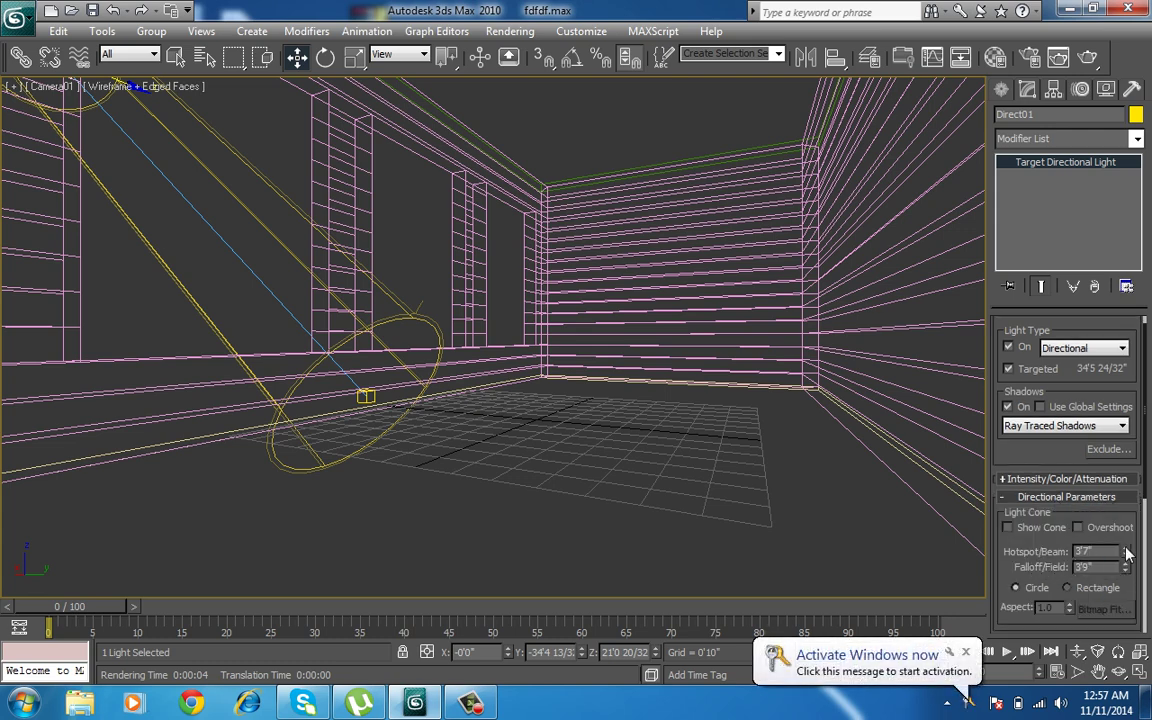
{"action": "key", "text": "Return"}
{"action": "type", "text": "143'4\""}
{"action": "key", "text": "Return"}
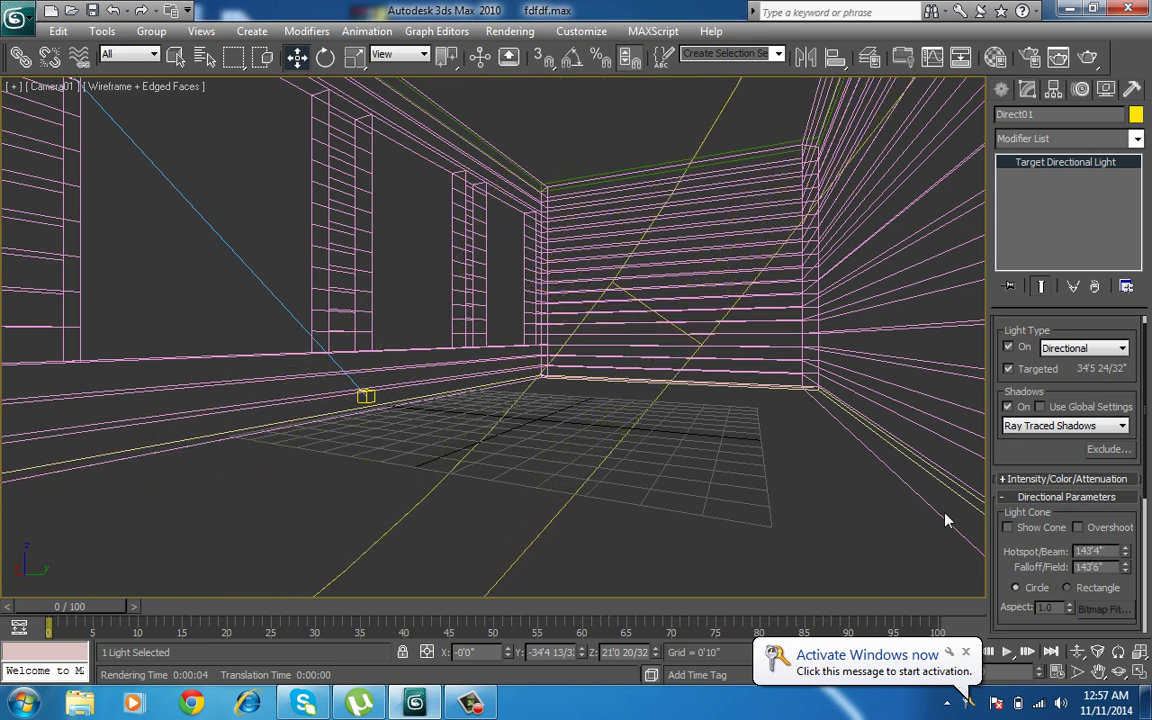
{"action": "left_click_drag", "start_coordinate": [1127, 568], "coordinate": [1127, 520]}
Render Camera01 to see window-shaped sunlight on the floor, then close the render
{"action": "key", "text": "shift+q"}
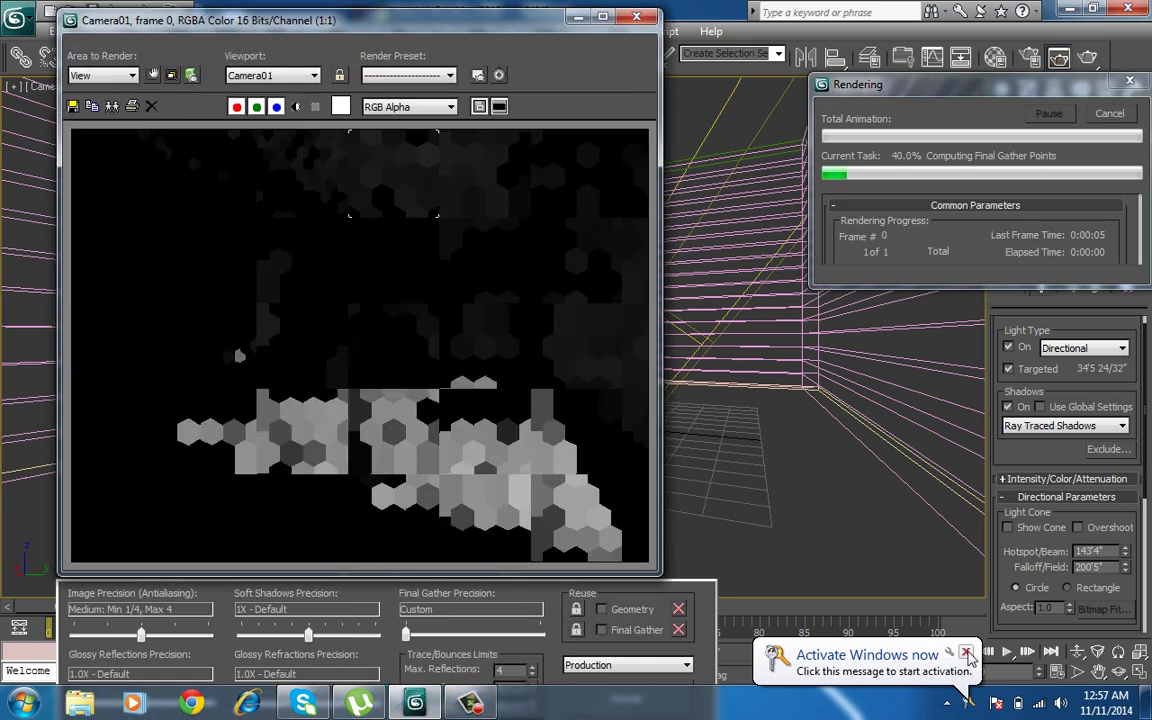
{"action": "left_click", "coordinate": [965, 653]}
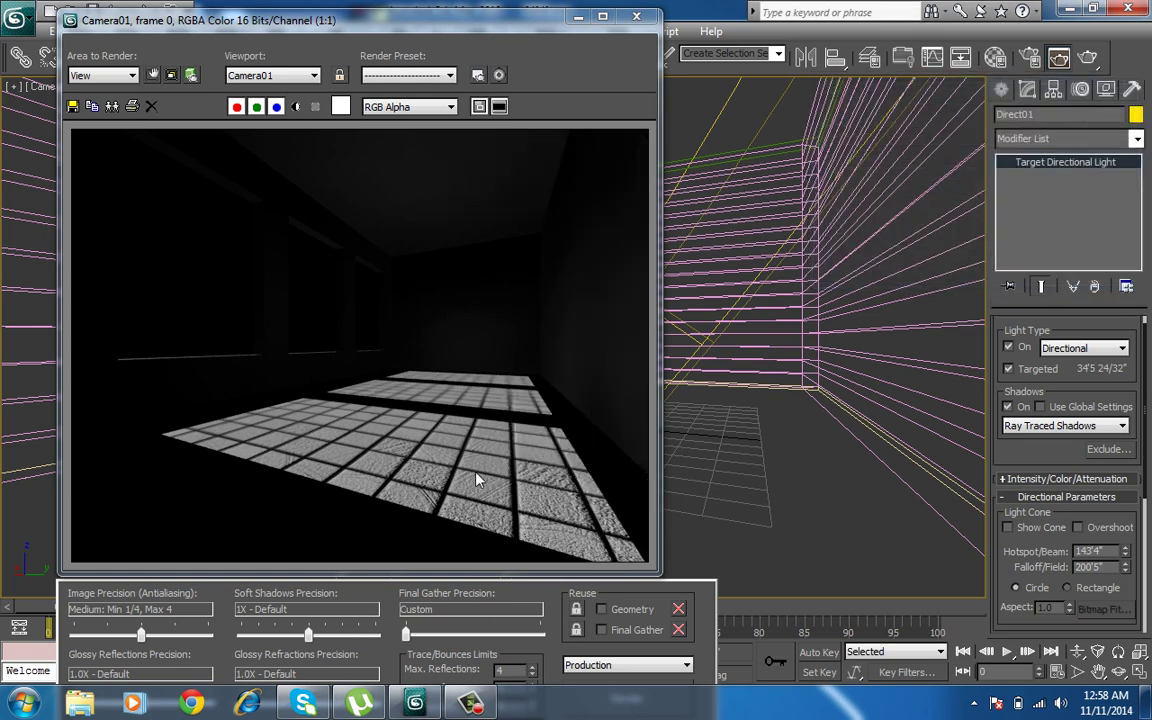
{"action": "left_click", "coordinate": [636, 18]}
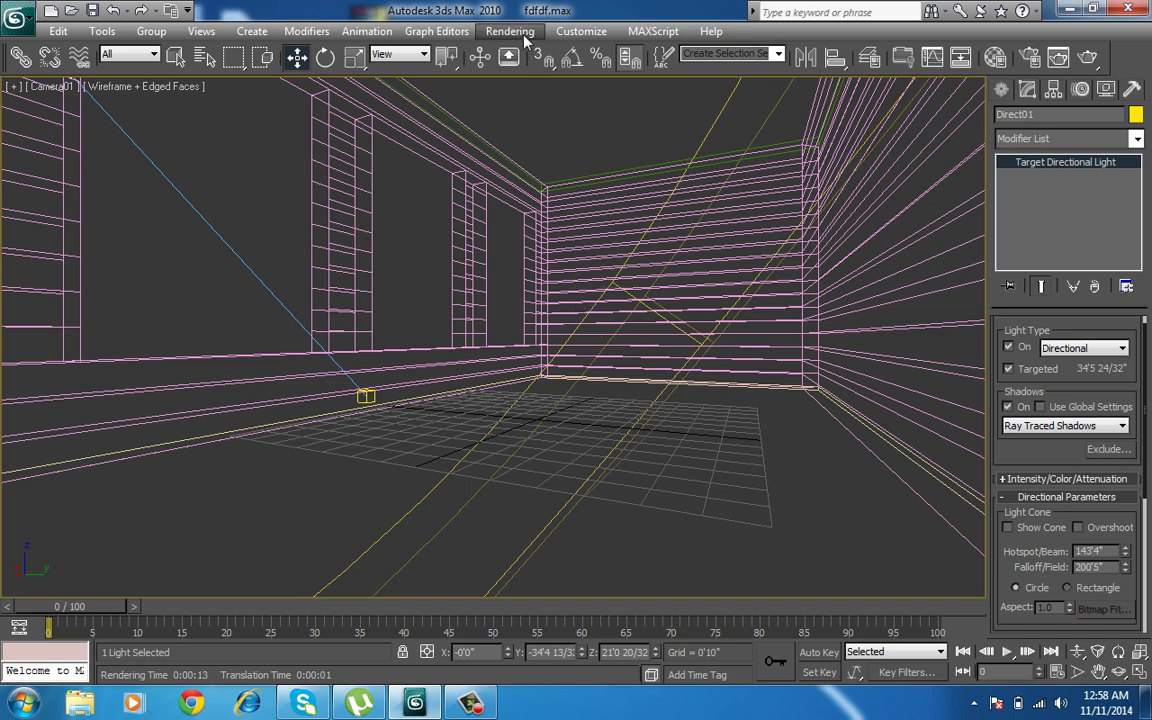
Set Final Gather diffuse bounces to 3 in Render Setup's Indirect Illumination settings
{"action": "left_click", "coordinate": [524, 37]}
{"action": "left_click", "coordinate": [537, 73]}
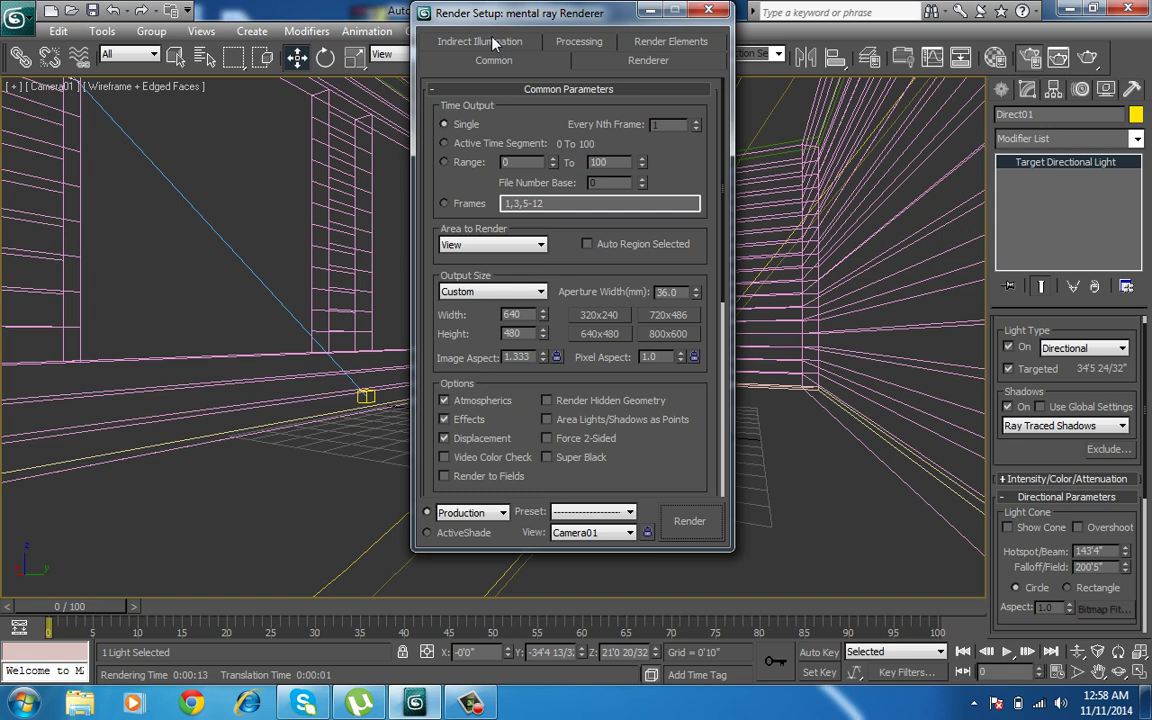
{"action": "left_click", "coordinate": [484, 41]}
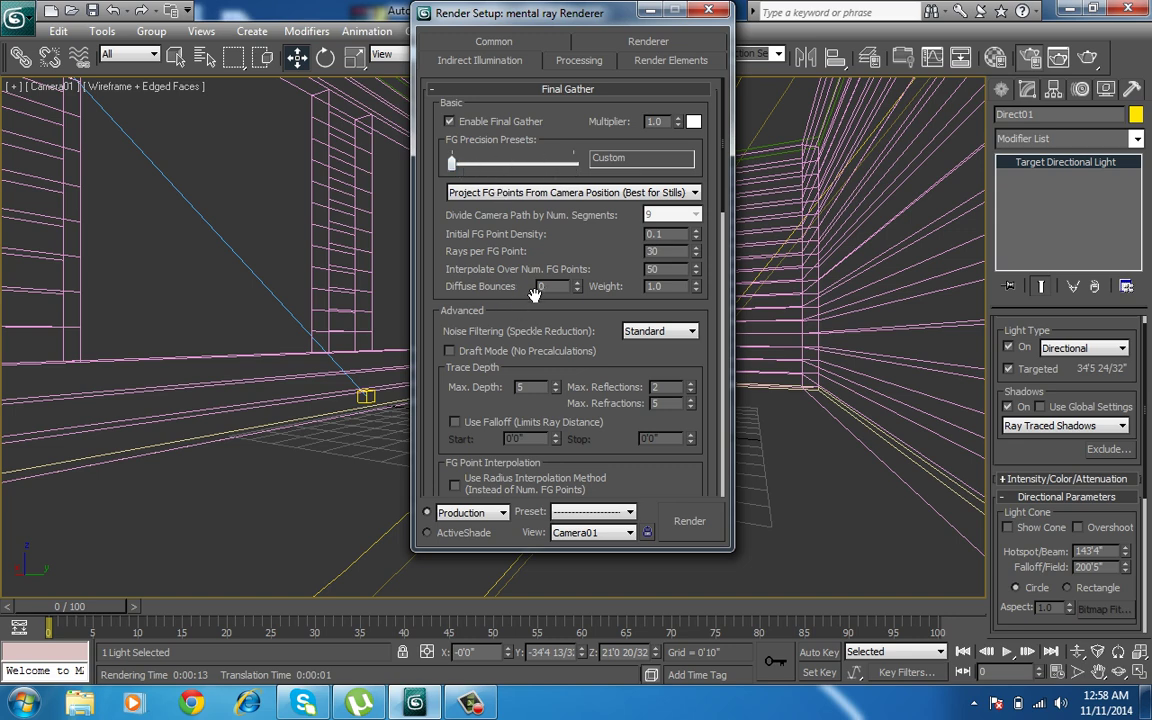
{"action": "left_click", "coordinate": [475, 124]}
{"action": "left_click", "coordinate": [475, 124]}
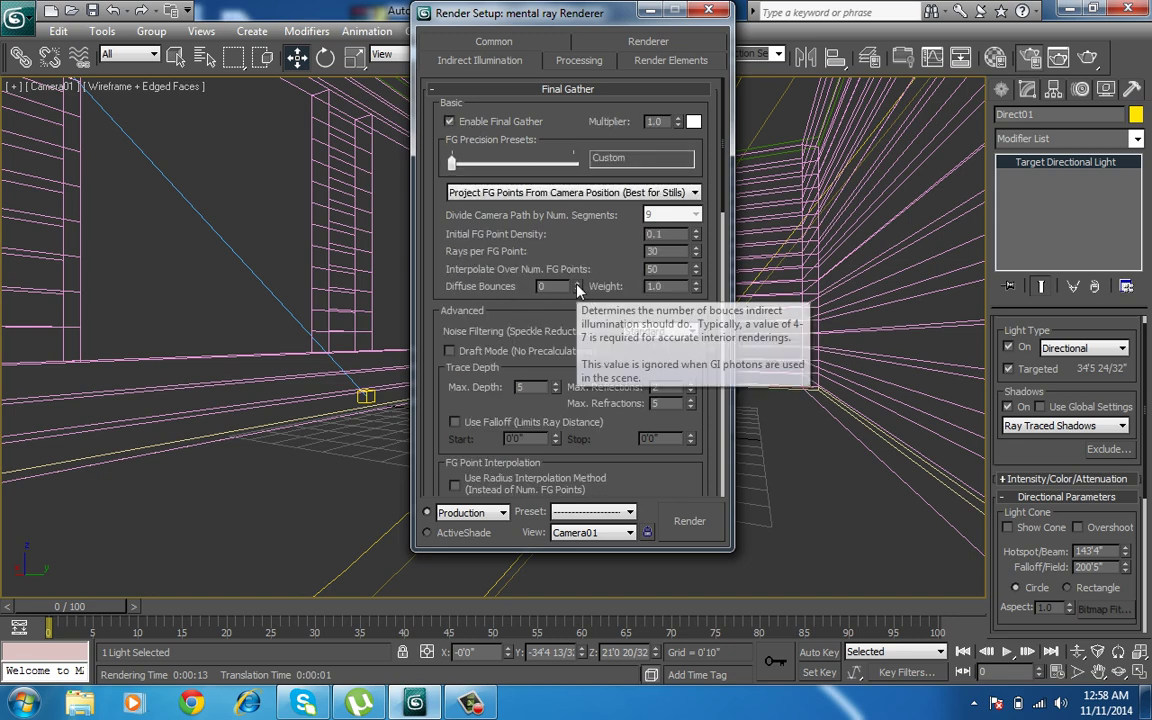
{"action": "left_click", "coordinate": [577, 283]}
{"action": "left_click", "coordinate": [577, 283]}
{"action": "left_click", "coordinate": [577, 283]}
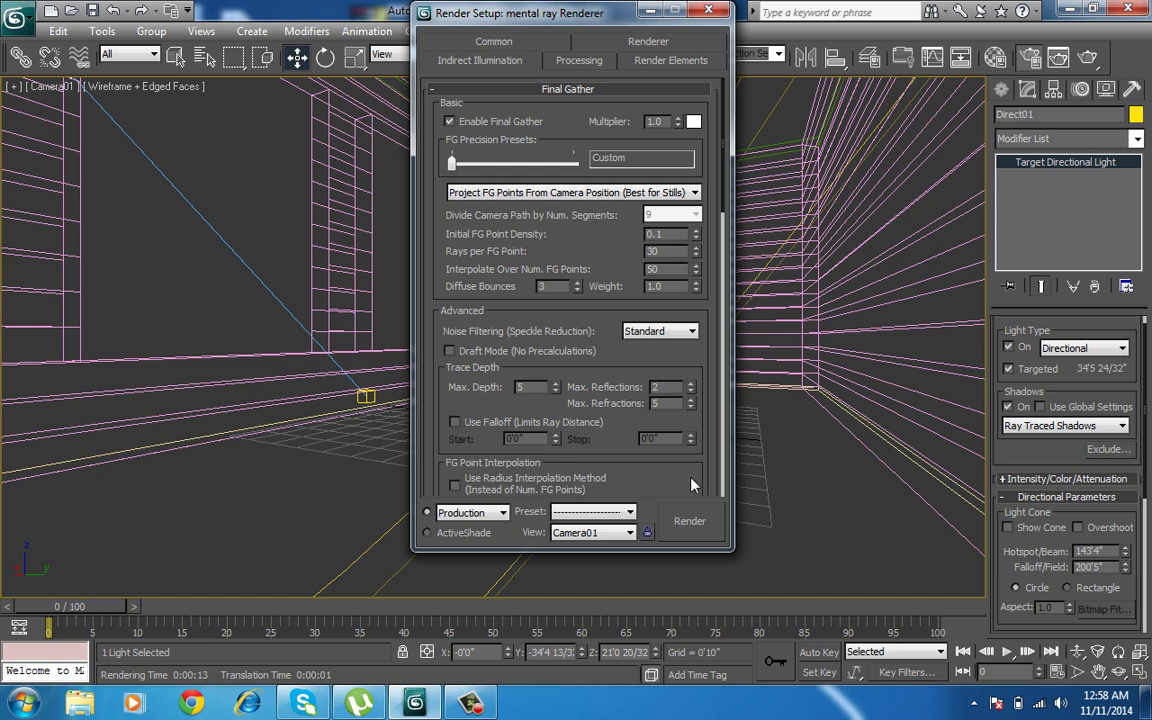
Render Camera01 with Final Gather, stop it partway, and close Render Setup
{"action": "left_click", "coordinate": [684, 528]}
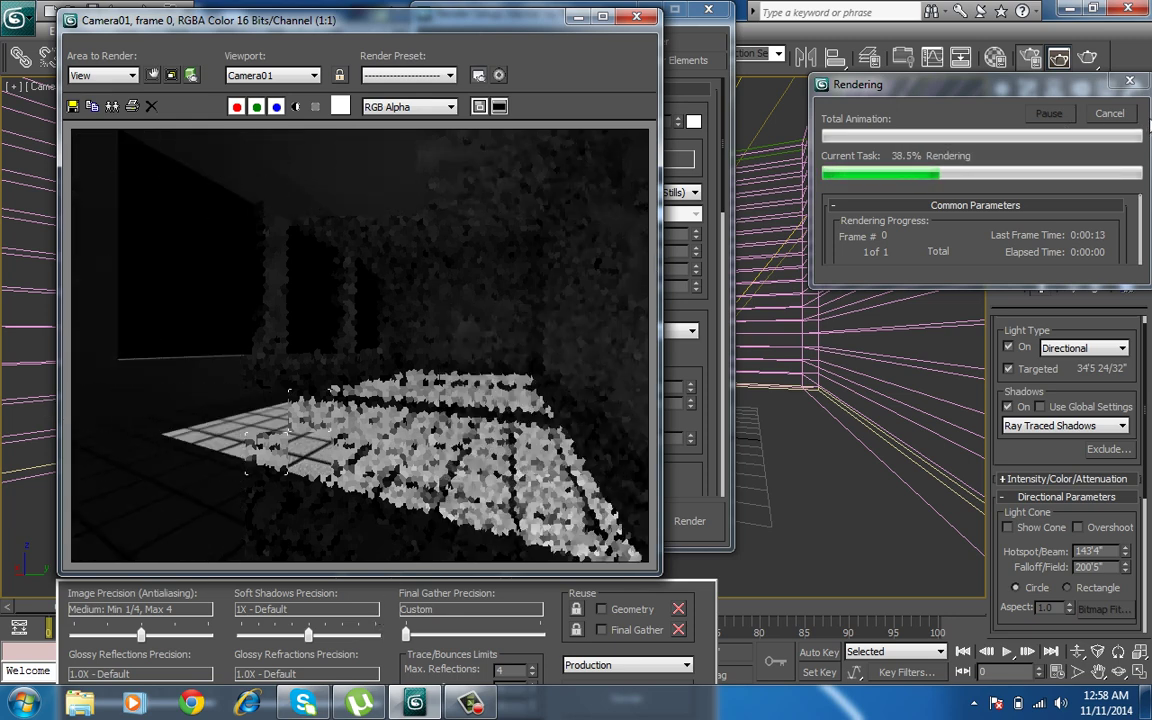
{"action": "left_click", "coordinate": [637, 18]}
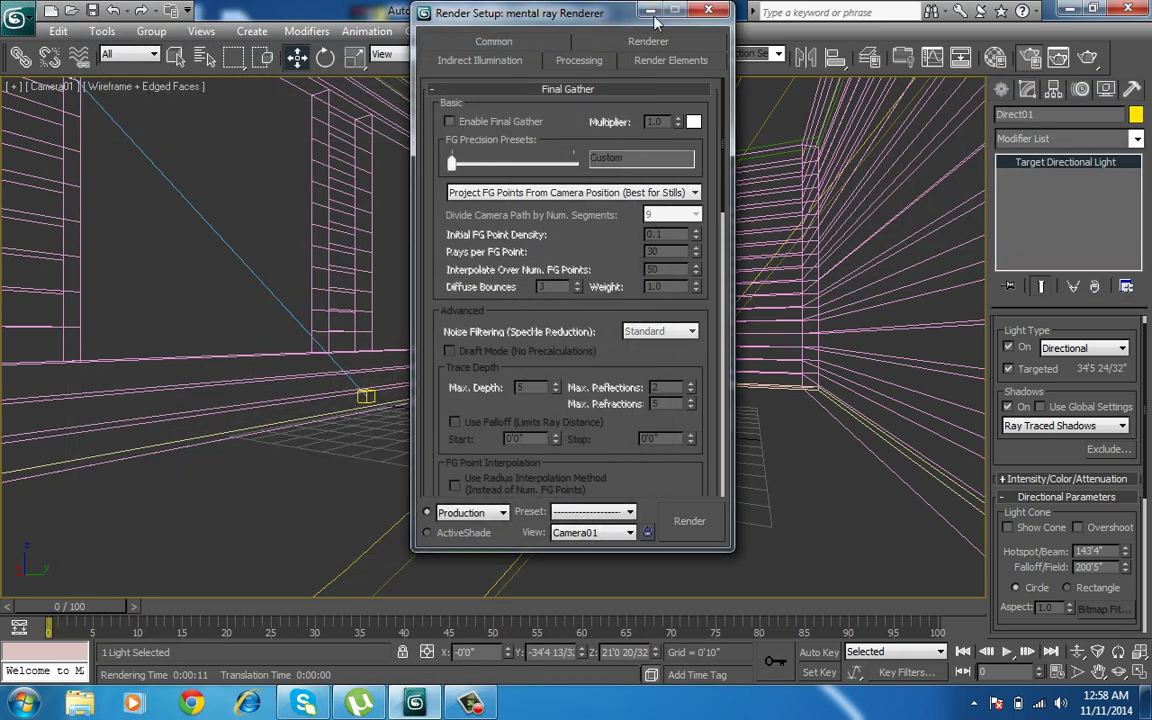
{"action": "left_click", "coordinate": [708, 9]}
Place an mr Area Spot light by the right wall aimed at the floor
{"action": "left_click", "coordinate": [999, 90]}
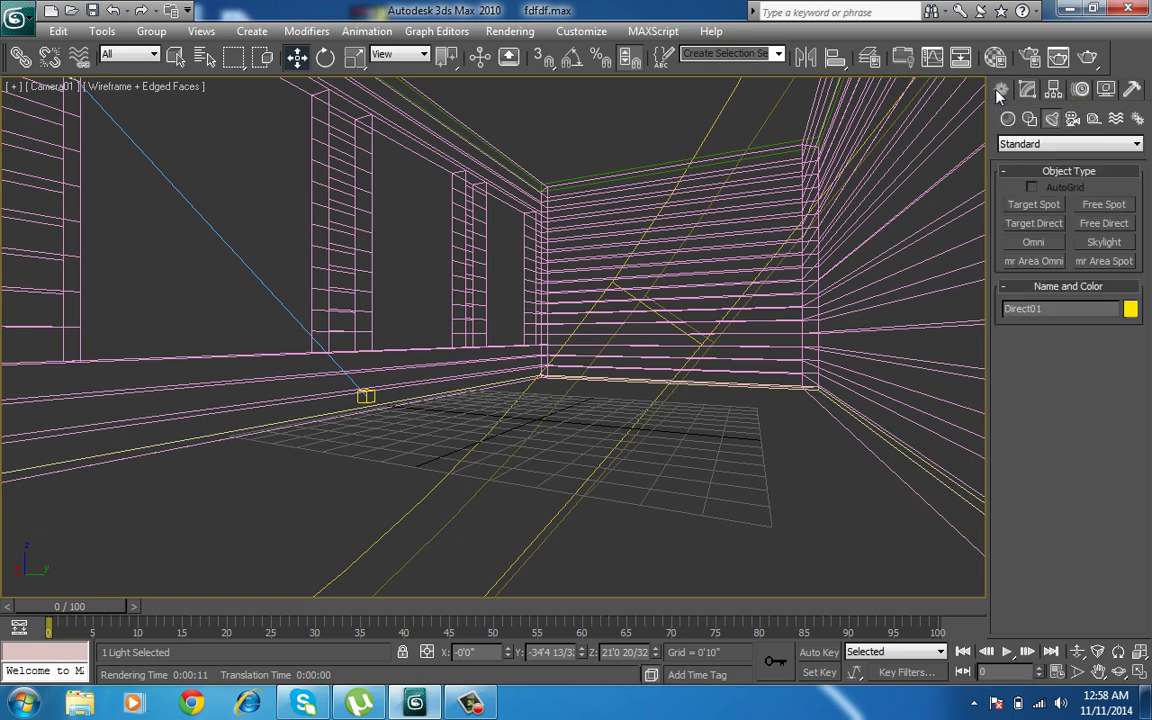
{"action": "left_click", "coordinate": [1044, 263]}
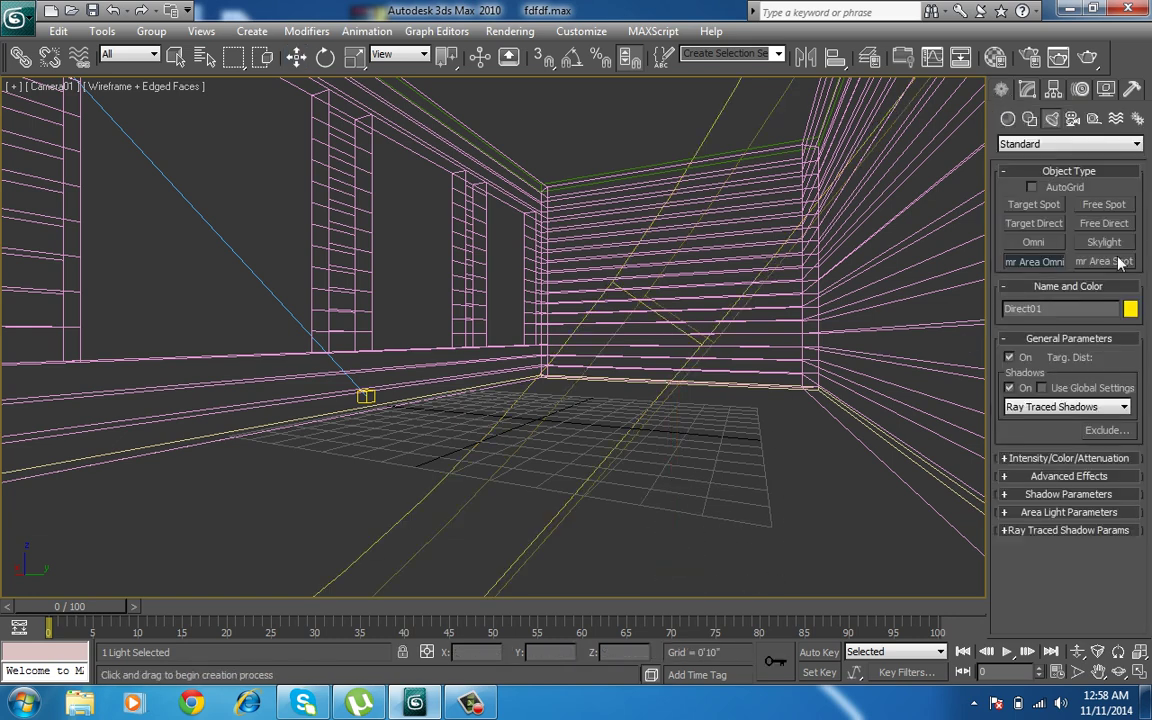
{"action": "left_click", "coordinate": [1120, 262]}
{"action": "left_click_drag", "start_coordinate": [733, 411], "coordinate": [477, 565]}
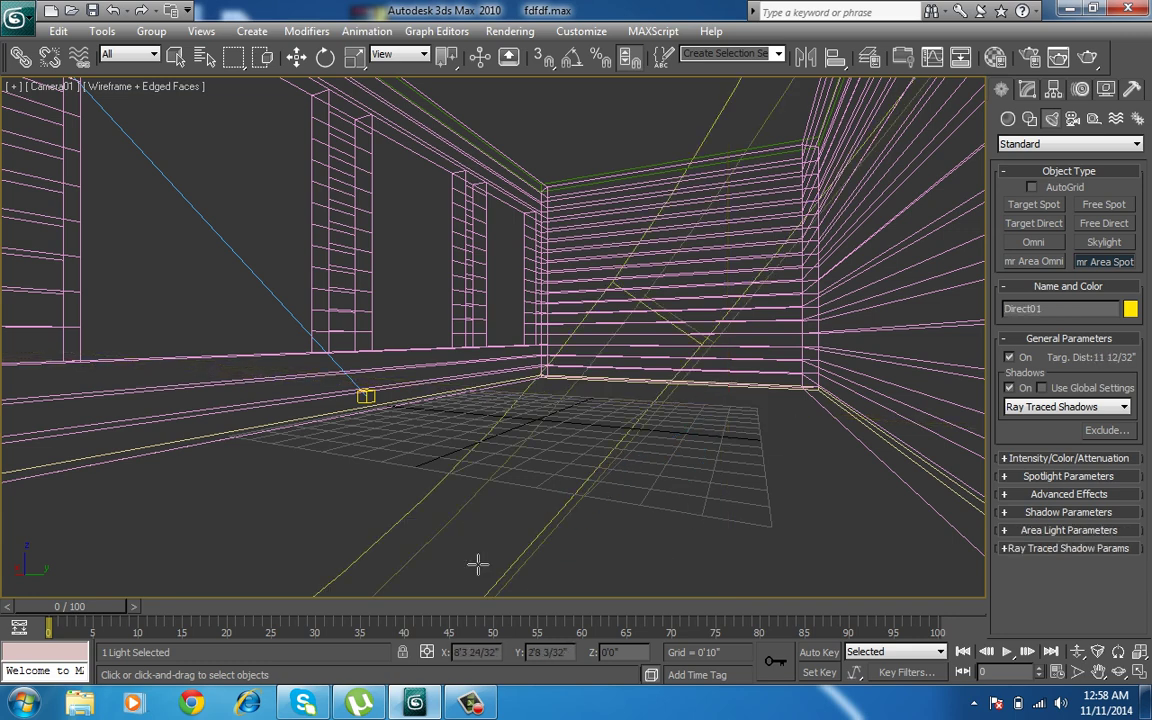
{"action": "left_click_drag", "start_coordinate": [805, 415], "coordinate": [476, 530]}
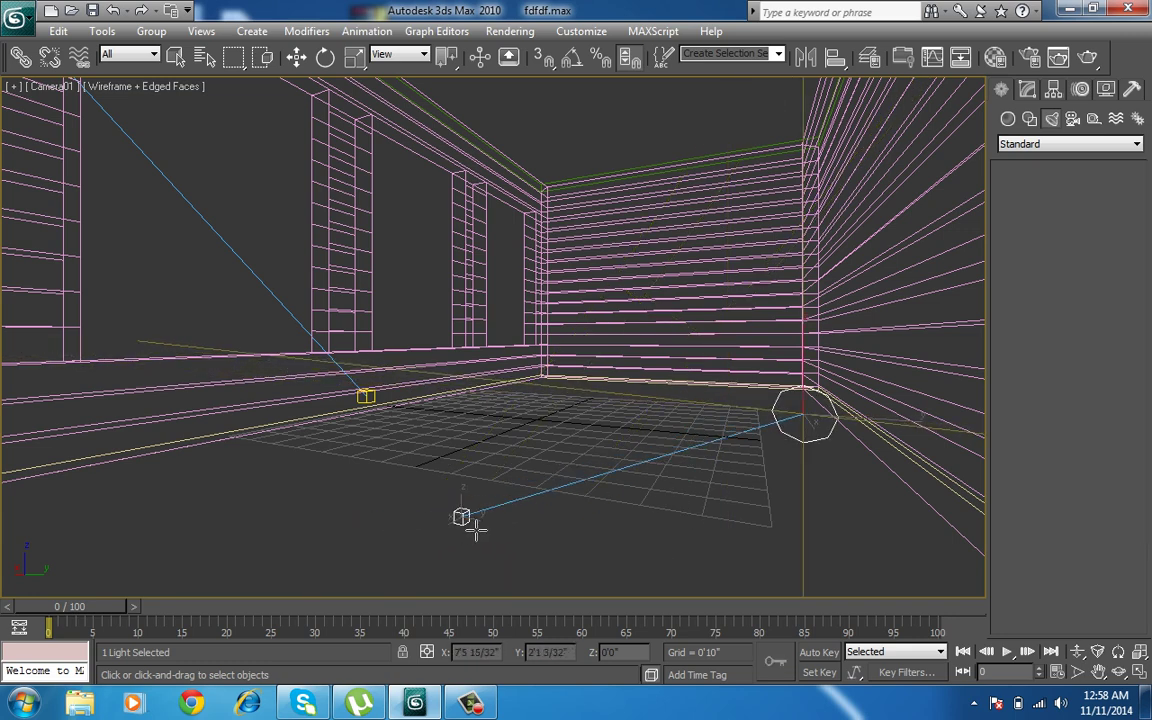
Start a photometric Target Light, declining the mr Photographic Exposure Control switch
{"action": "left_click", "coordinate": [1058, 145]}
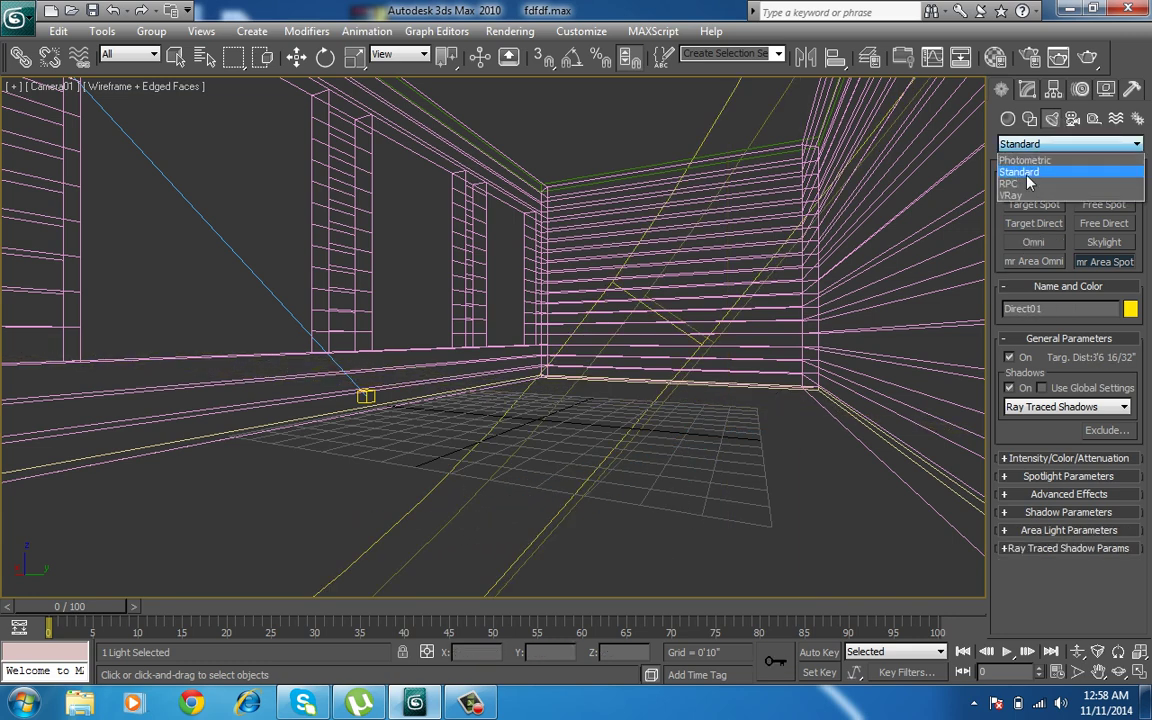
{"action": "left_click", "coordinate": [1027, 162]}
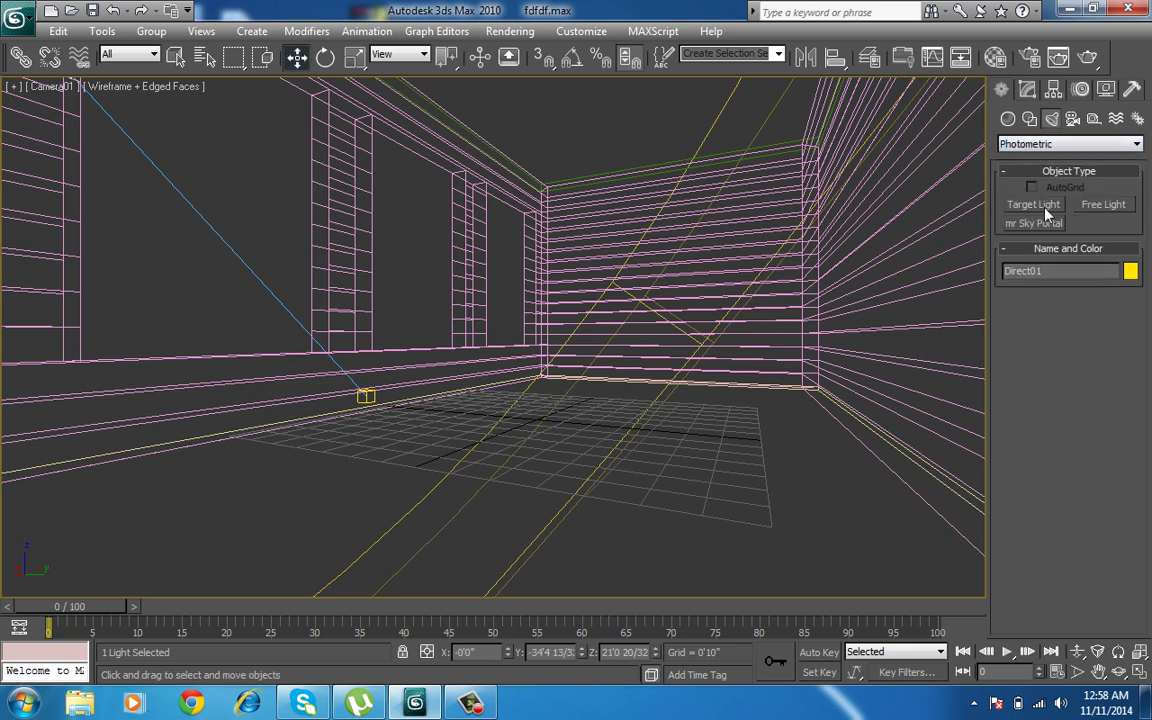
{"action": "left_click", "coordinate": [1033, 204]}
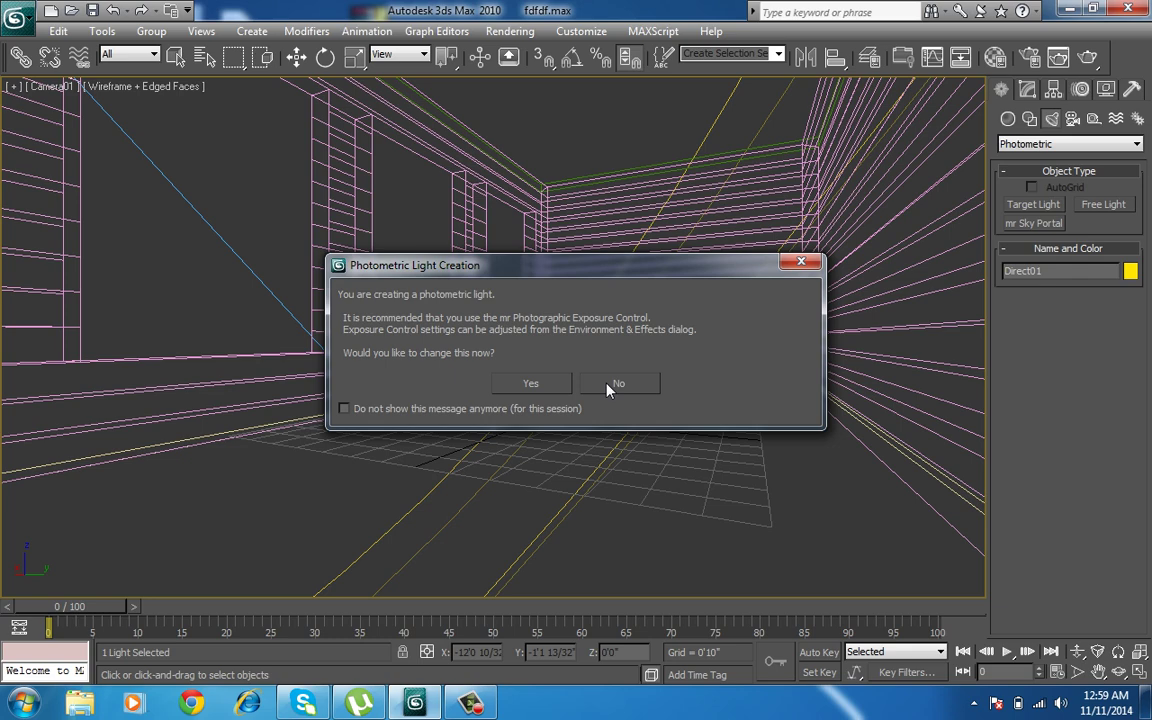
{"action": "left_click", "coordinate": [612, 385]}
In the Front view, place a target photometric light near the ceiling aimed at the floor
{"action": "key", "text": "f"}
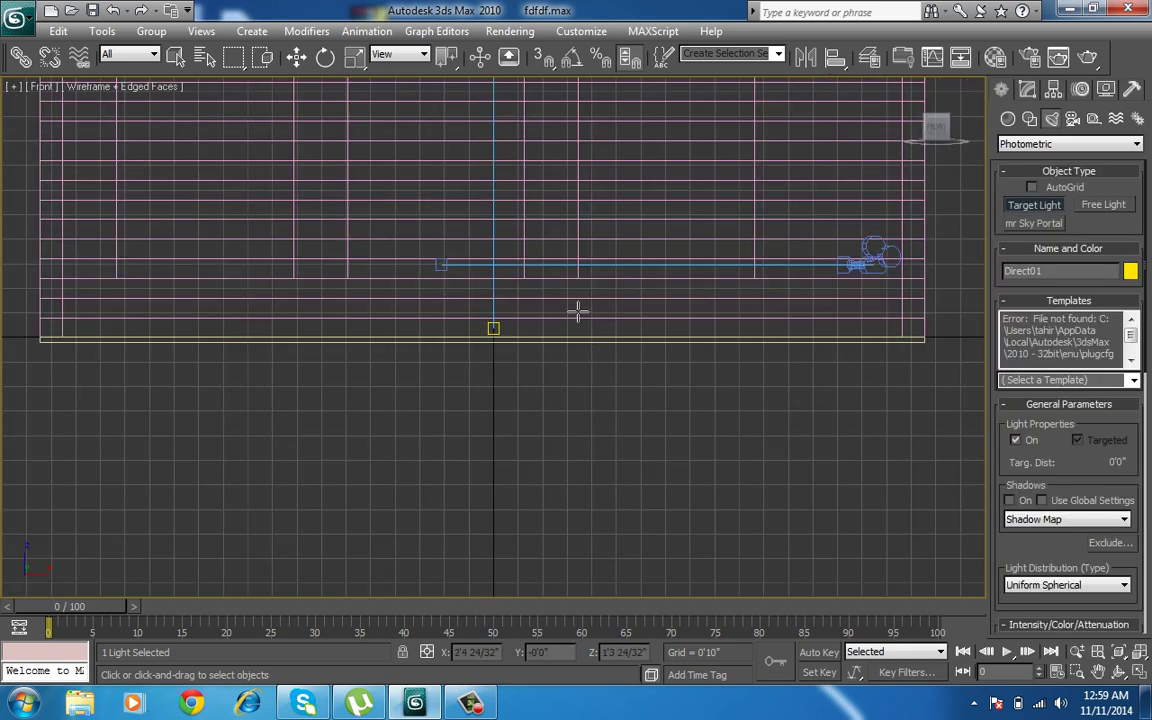
{"action": "scroll", "coordinate": [580, 330], "scroll_direction": "down", "scroll_amount": 3}
{"action": "middle_click_drag", "start_coordinate": [586, 404], "coordinate": [625, 450]}
{"action": "scroll", "coordinate": [585, 352], "scroll_direction": "up", "scroll_amount": 3}
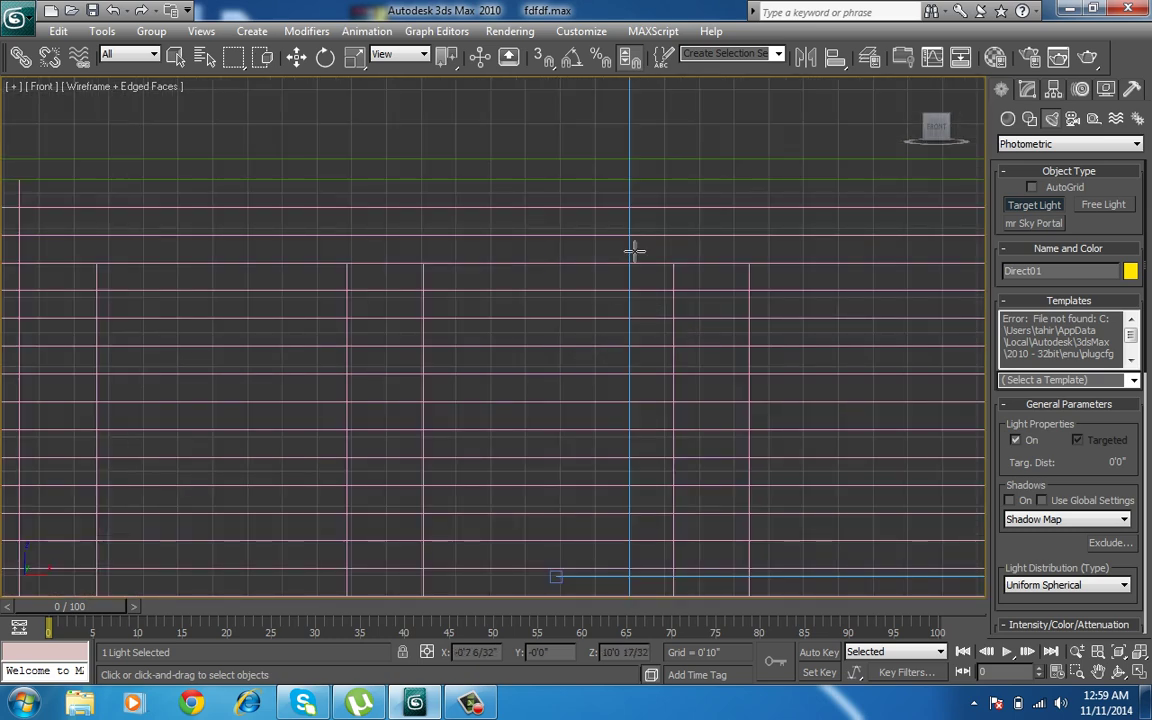
{"action": "left_click_drag", "start_coordinate": [632, 213], "coordinate": [625, 600]}
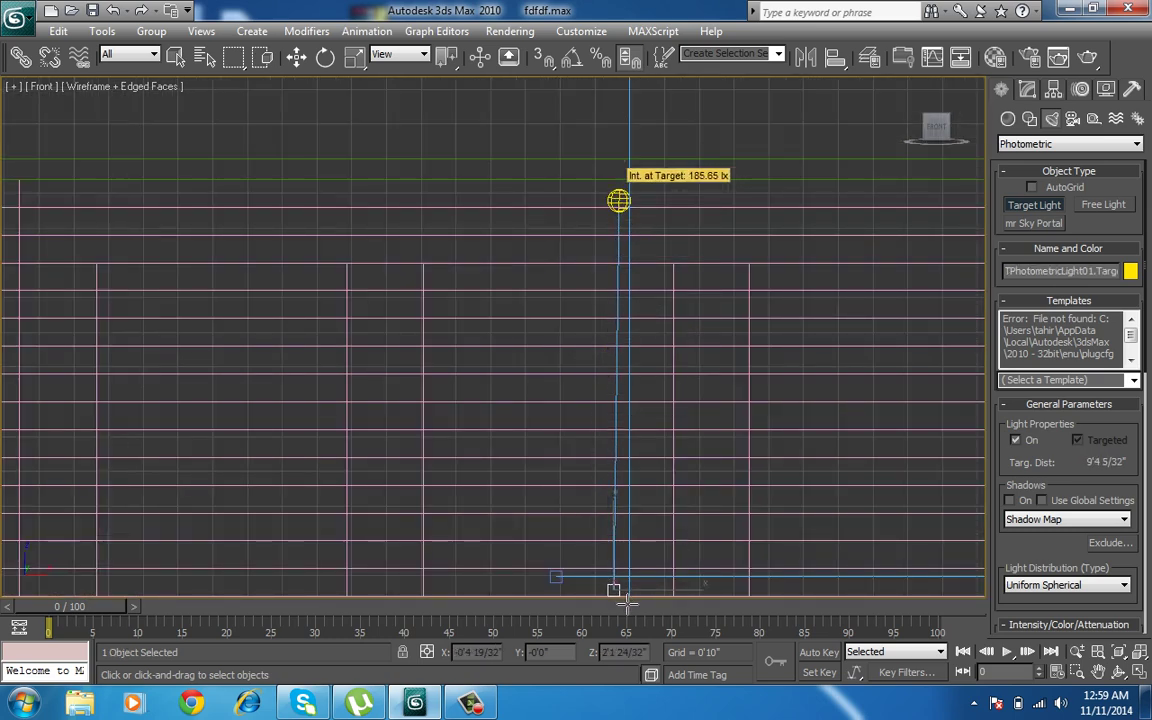
{"action": "left_click_drag", "start_coordinate": [625, 599], "coordinate": [626, 527]}
{"action": "middle_click_drag", "start_coordinate": [643, 494], "coordinate": [684, 275]}
{"action": "scroll", "coordinate": [684, 275], "scroll_direction": "down", "scroll_amount": 2}
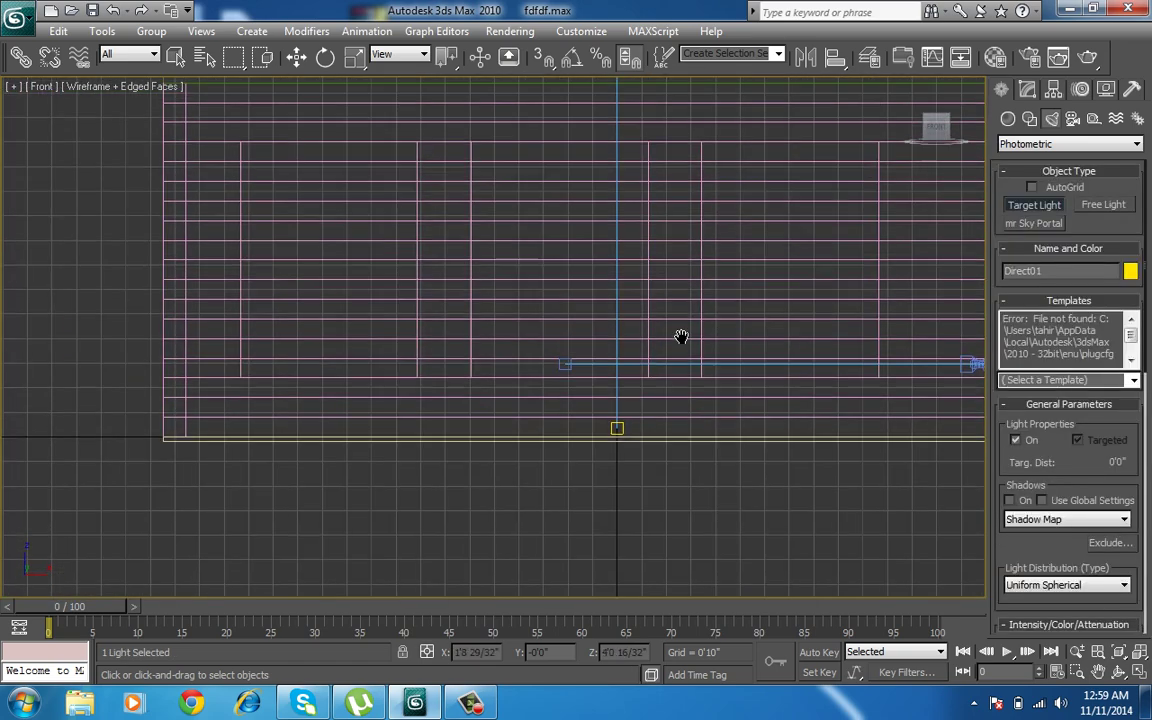
{"action": "scroll", "coordinate": [681, 337], "scroll_direction": "down", "scroll_amount": 1}
{"action": "scroll", "coordinate": [728, 375], "scroll_direction": "down", "scroll_amount": 2}
{"action": "scroll", "coordinate": [730, 431], "scroll_direction": "down", "scroll_amount": 3}
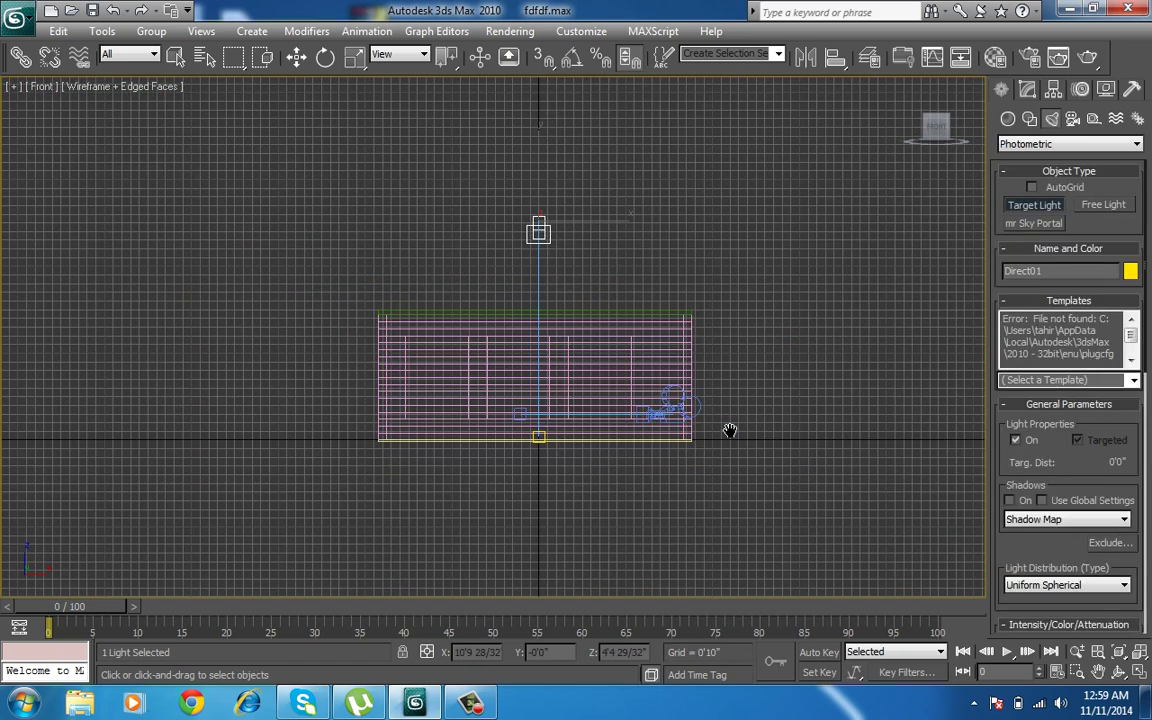
{"action": "scroll", "coordinate": [730, 431], "scroll_direction": "up", "scroll_amount": 4}
{"action": "scroll", "coordinate": [730, 431], "scroll_direction": "down", "scroll_amount": 1}
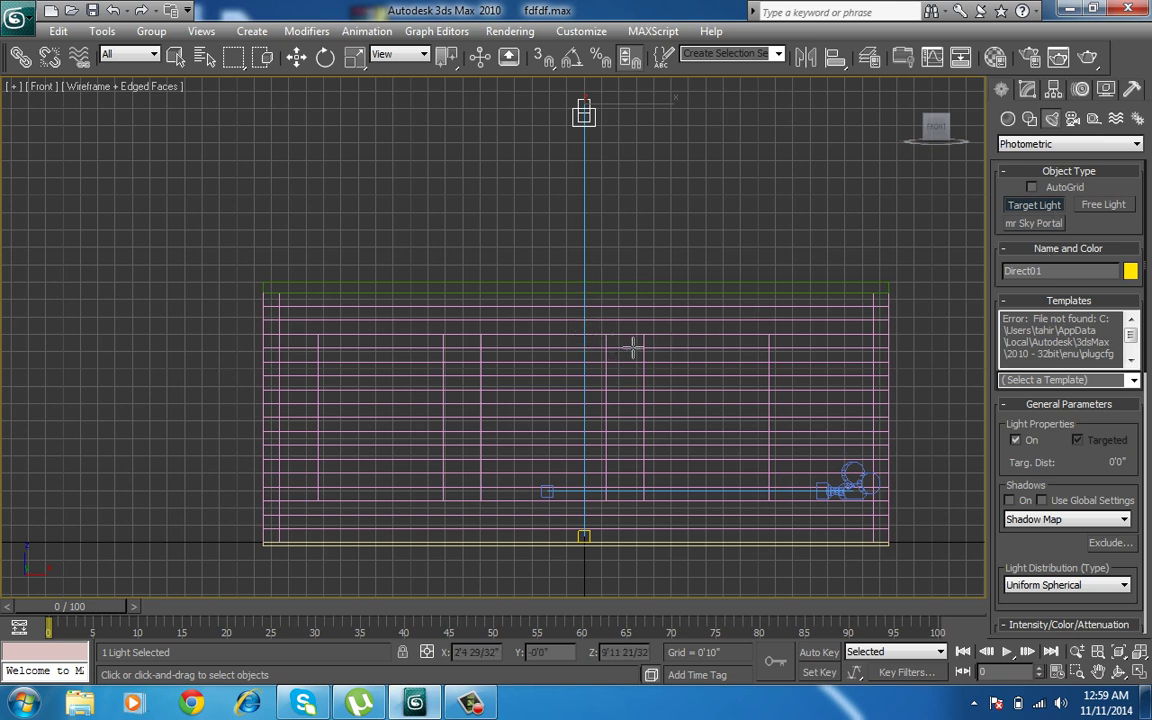
{"action": "mouse_move", "coordinate": [584, 324]}
{"action": "left_mouse_down"}
{"action": "mouse_move", "coordinate": [577, 546]}
{"action": "mouse_move", "coordinate": [569, 538]}
{"action": "left_mouse_up"}
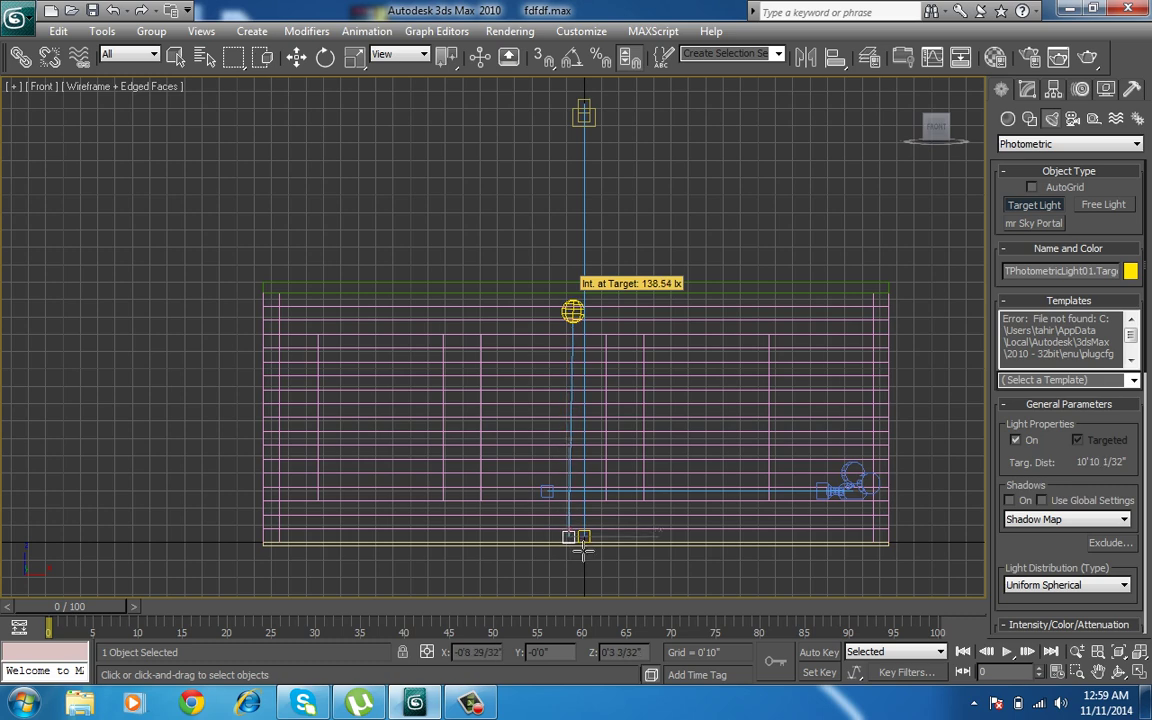
In the Top view, move the photometric light to the left side of the room
{"action": "key", "text": "t"}
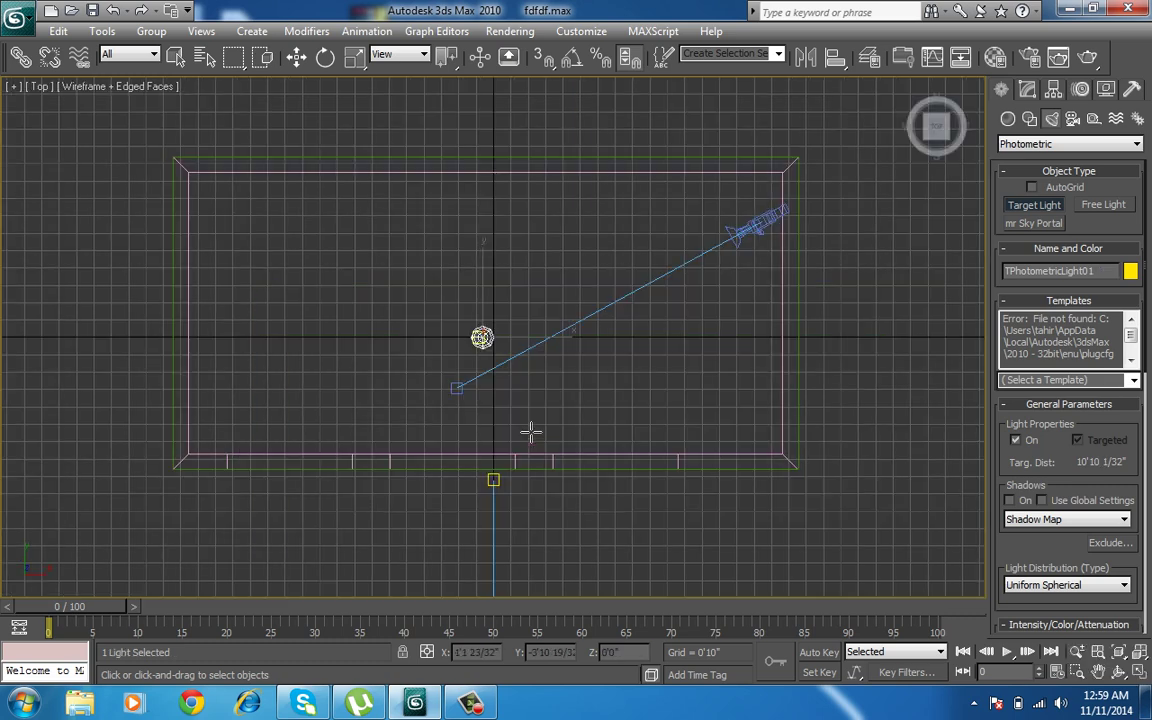
{"action": "key", "text": "w"}
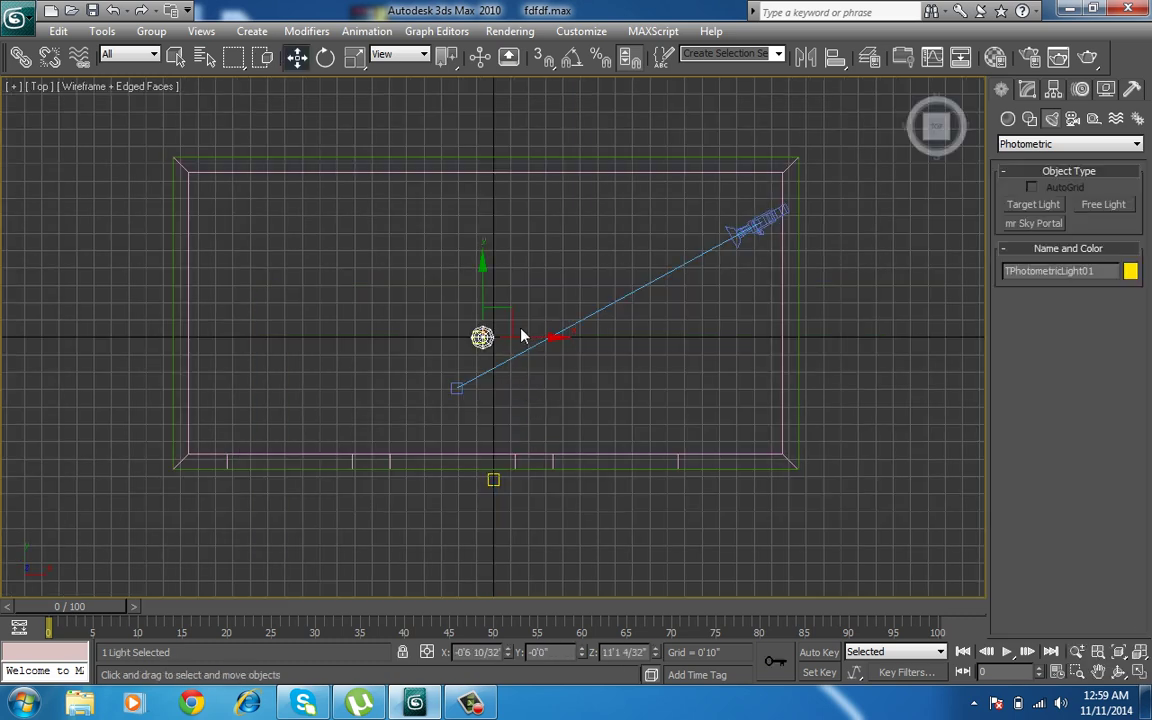
{"action": "left_click_drag", "start_coordinate": [418, 305], "coordinate": [505, 350]}
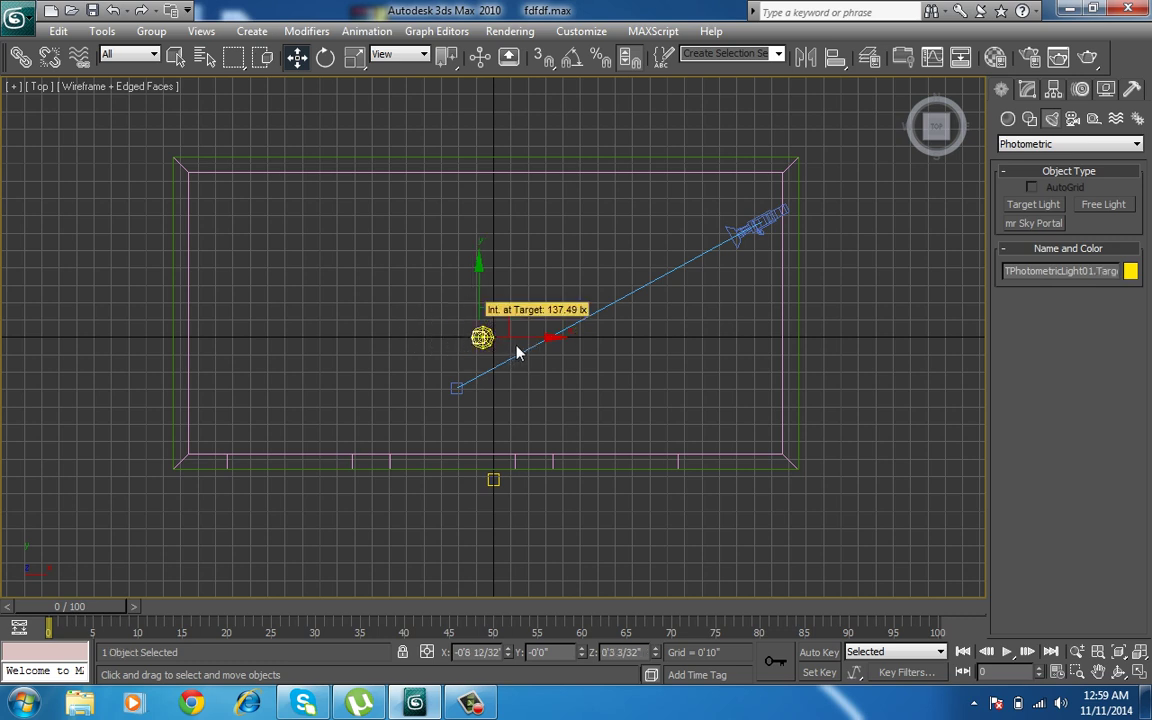
{"action": "left_click", "coordinate": [501, 349]}
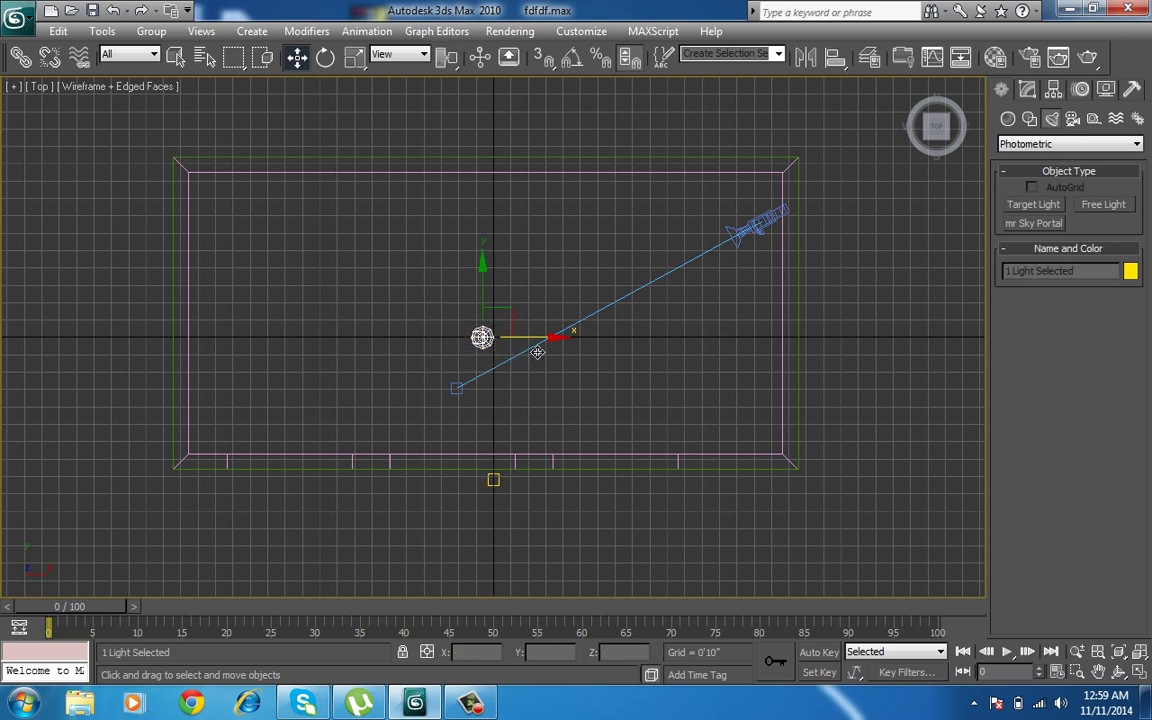
{"action": "left_click_drag", "start_coordinate": [528, 335], "coordinate": [301, 333]}
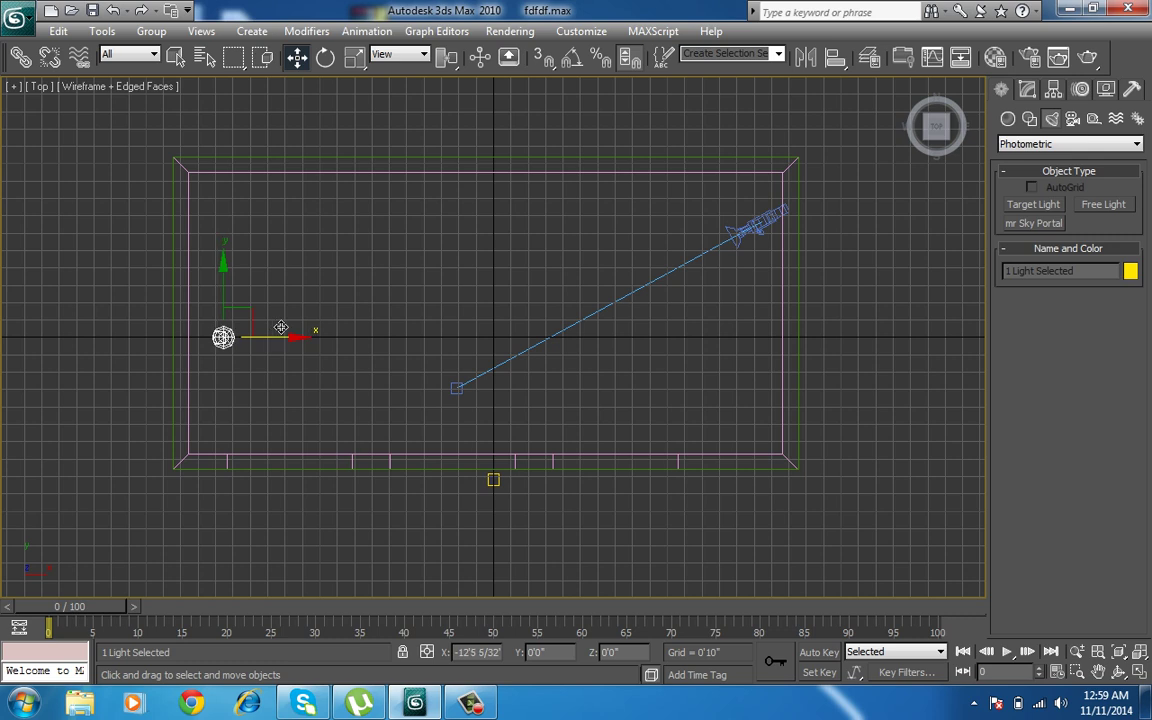
{"action": "key", "text": "ctrl+z"}
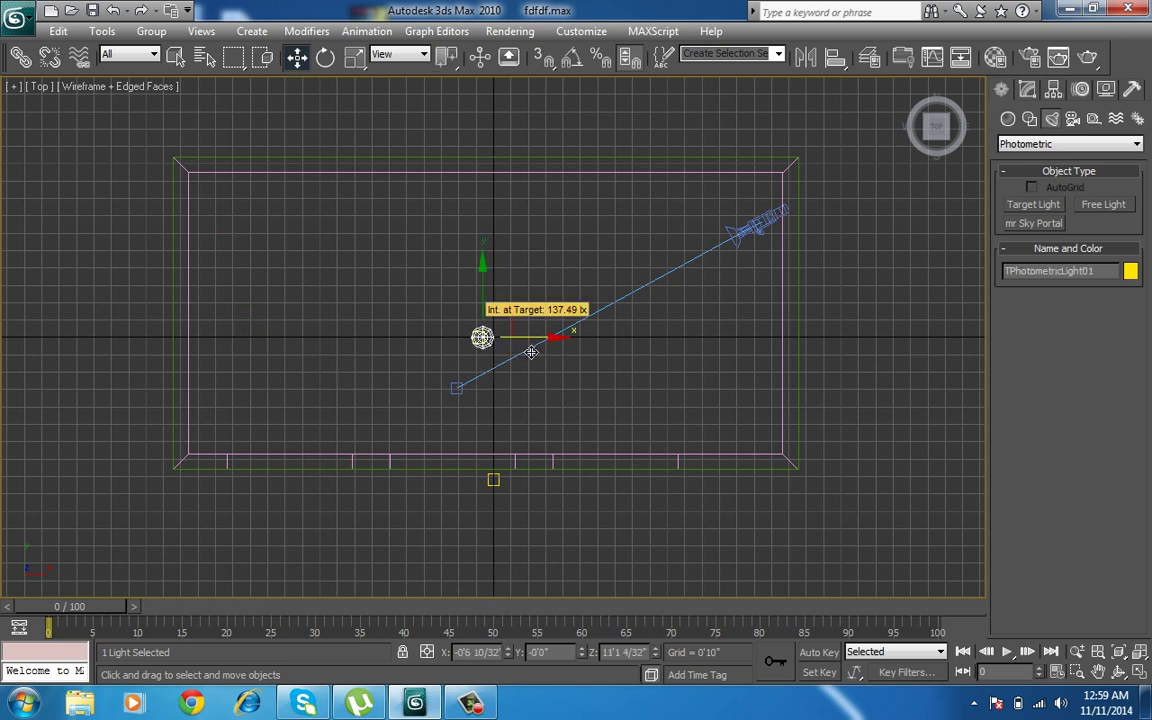
{"action": "left_click_drag", "start_coordinate": [530, 356], "coordinate": [773, 358]}
{"action": "key", "text": "ctrl+z"}
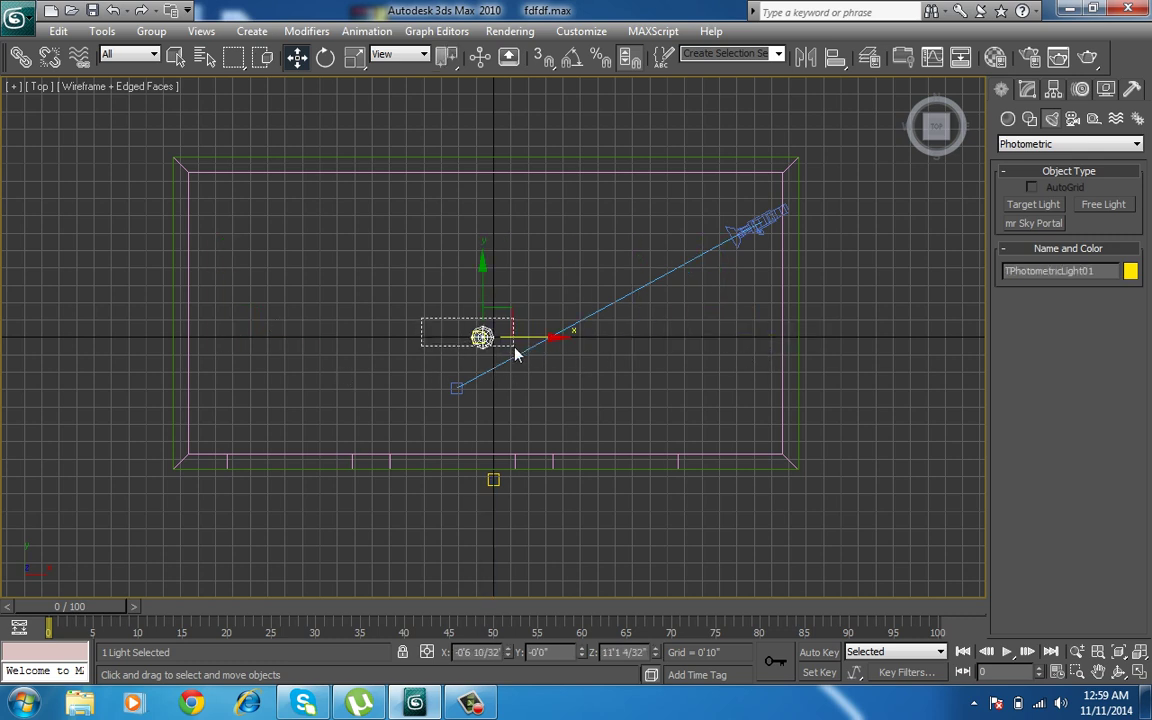
{"action": "left_click_drag", "start_coordinate": [527, 351], "coordinate": [280, 328]}
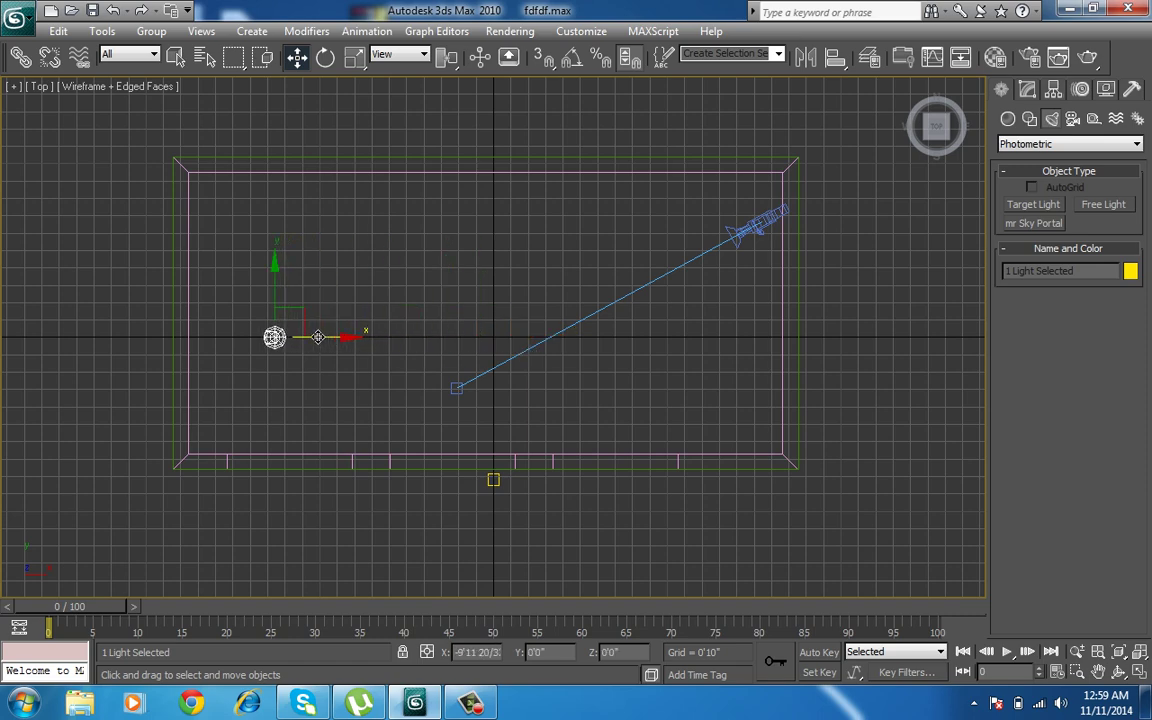
Test-render Camera01 to see the light's bright glow, then close the frame
{"action": "key", "text": "c"}
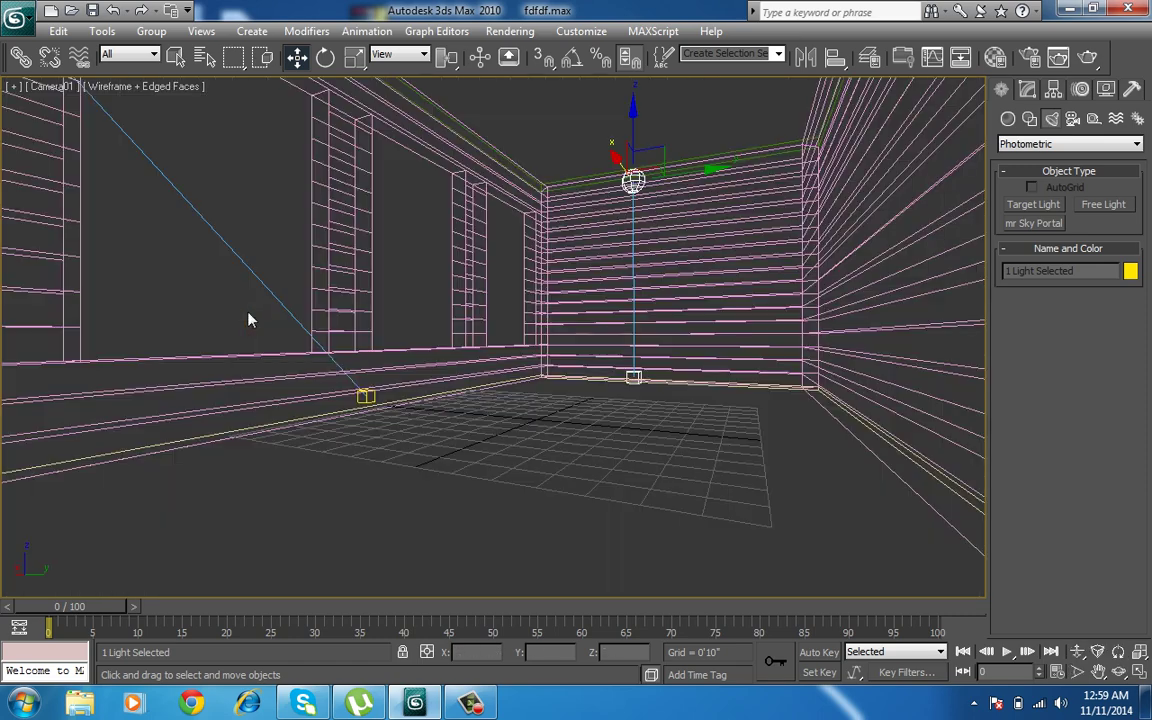
{"action": "left_click", "coordinate": [1059, 58]}
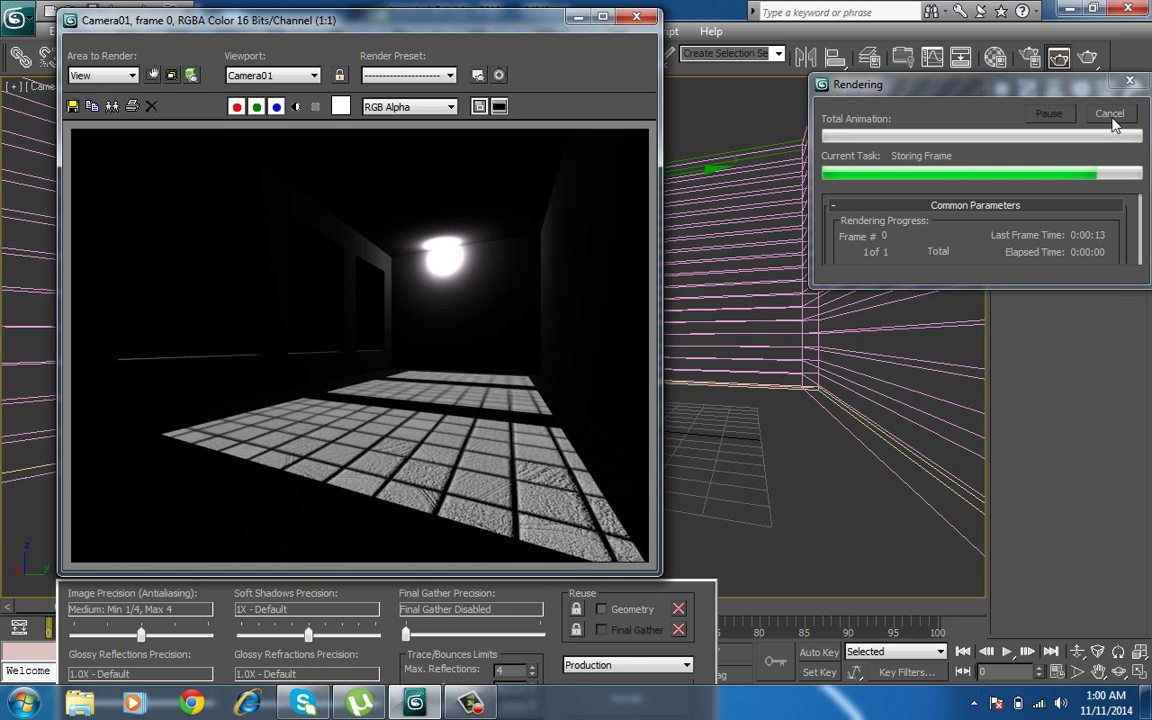
{"action": "left_click", "coordinate": [634, 19]}
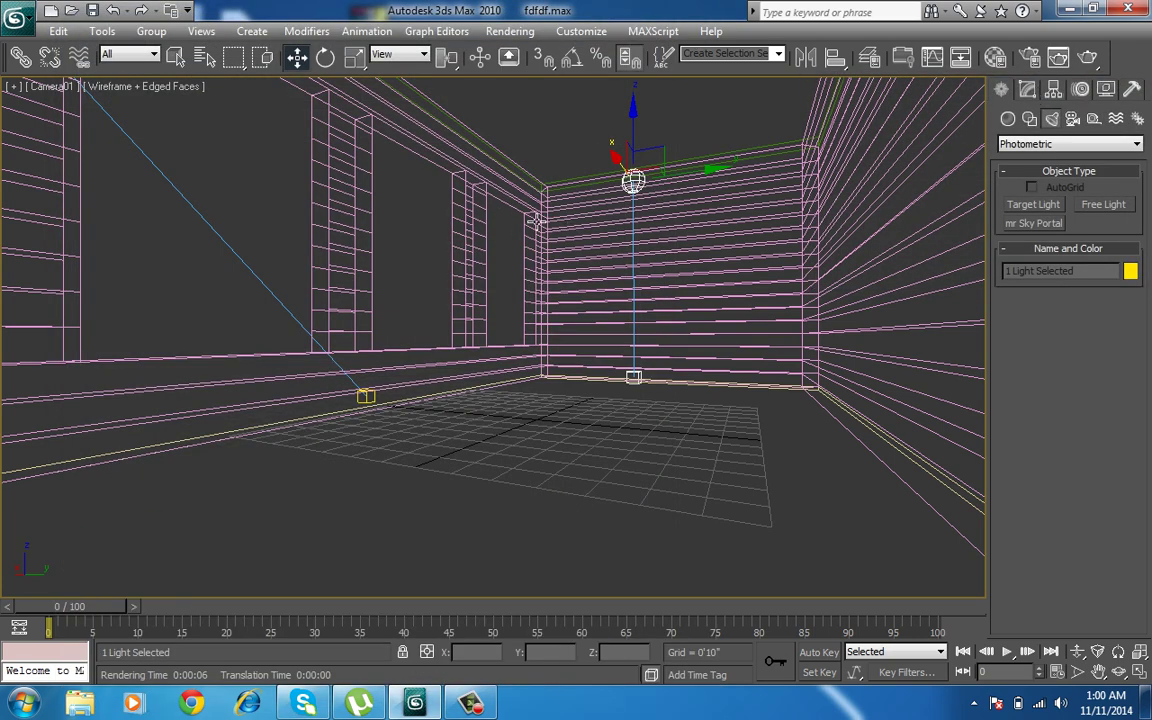
Inspect the photometric light's Templates list without choosing a template
{"action": "left_click", "coordinate": [1027, 89]}
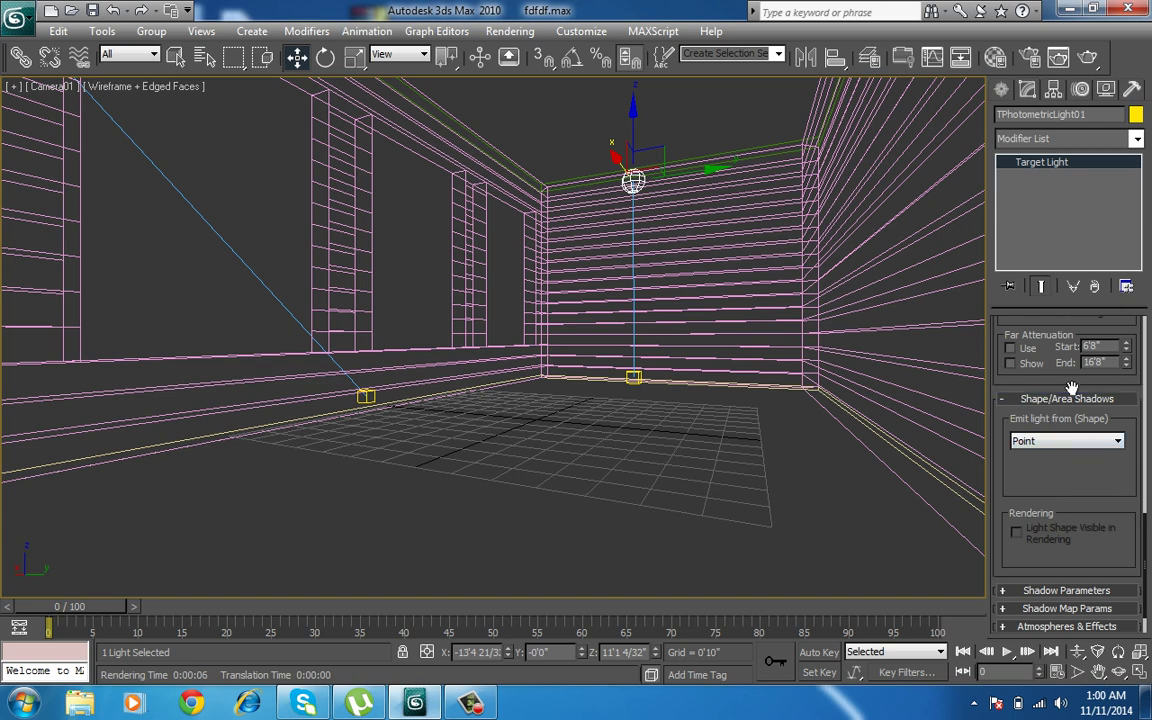
{"action": "scroll", "coordinate": [1050, 420], "scroll_direction": "up", "scroll_amount": 2}
{"action": "scroll", "coordinate": [1055, 430], "scroll_direction": "up", "scroll_amount": 3}
{"action": "scroll", "coordinate": [1065, 450], "scroll_direction": "up", "scroll_amount": 3}
{"action": "scroll", "coordinate": [1070, 458], "scroll_direction": "up", "scroll_amount": 2}
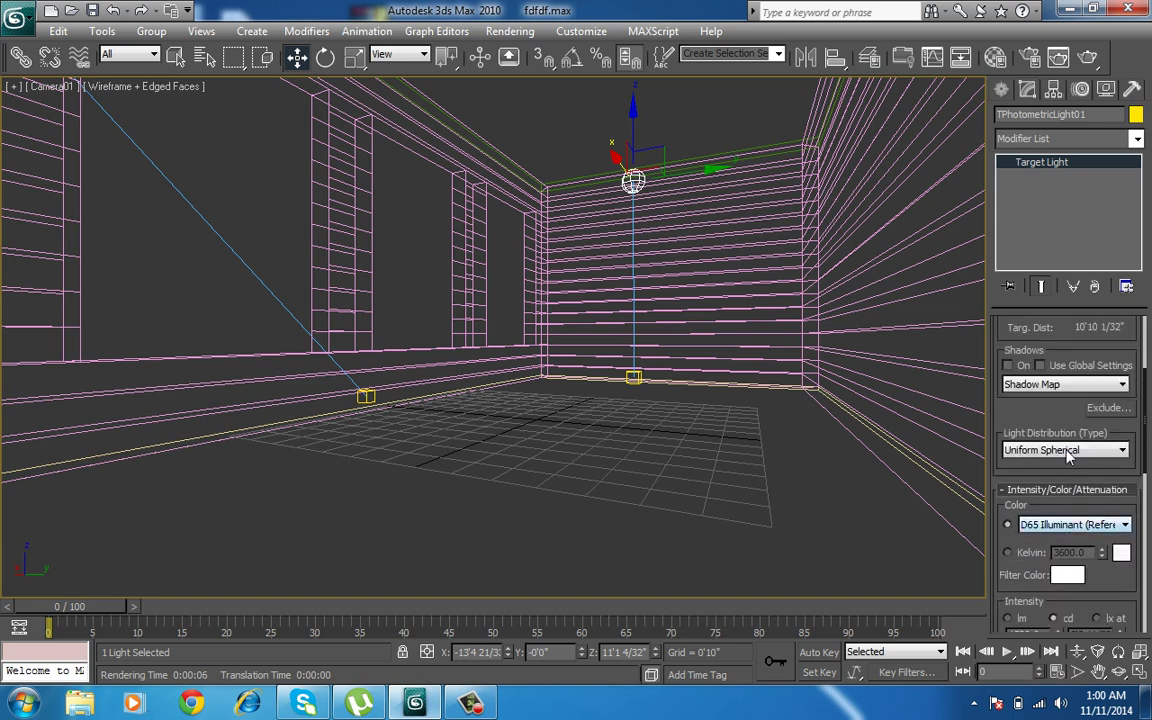
{"action": "scroll", "coordinate": [1076, 463], "scroll_direction": "up", "scroll_amount": 1}
{"action": "scroll", "coordinate": [1016, 478], "scroll_direction": "up", "scroll_amount": 2}
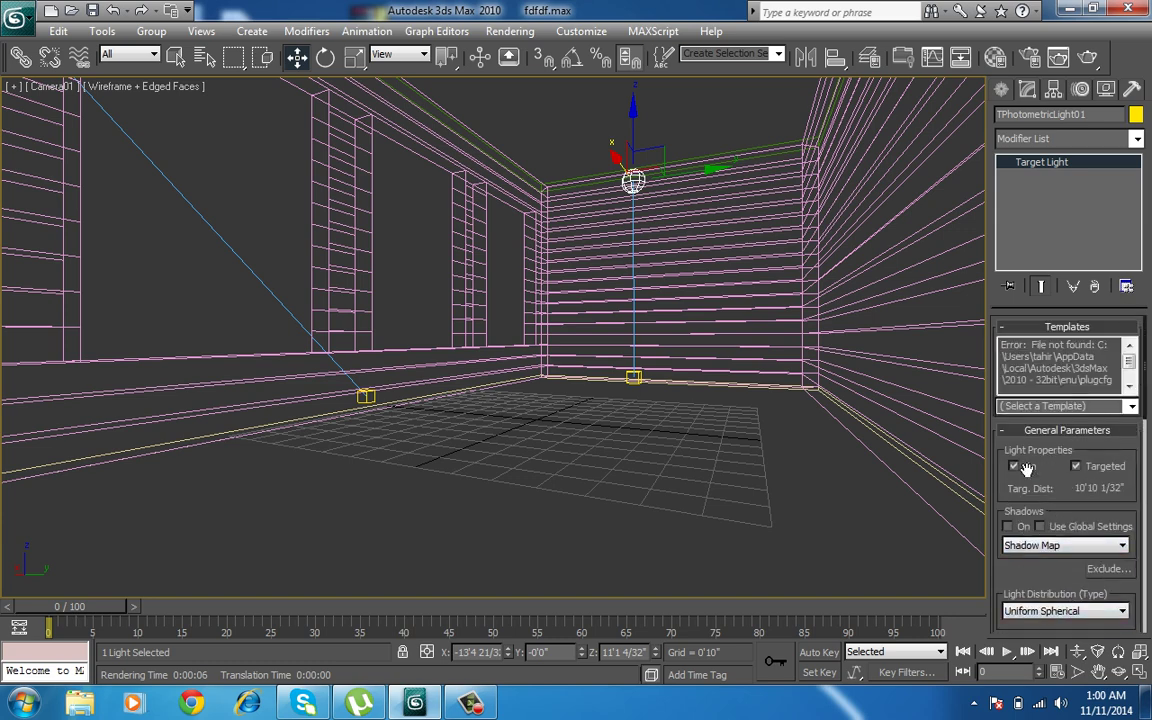
{"action": "left_click", "coordinate": [1131, 406]}
{"action": "left_click", "coordinate": [1131, 406]}
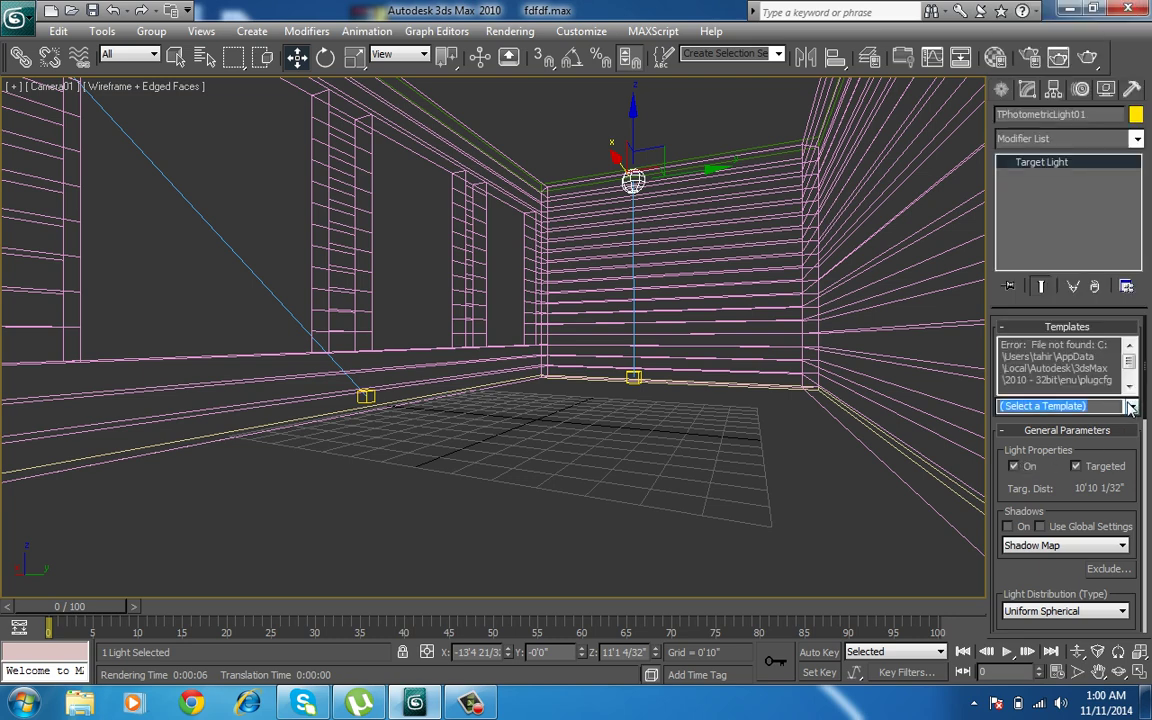
{"action": "left_click", "coordinate": [1131, 406]}
{"action": "left_click", "coordinate": [1131, 406]}
Leave the distribution at Uniform Spherical, then delete the light and its target
{"action": "scroll", "coordinate": [1082, 488], "scroll_direction": "down", "scroll_amount": 2}
{"action": "scroll", "coordinate": [1082, 460], "scroll_direction": "down", "scroll_amount": 3}
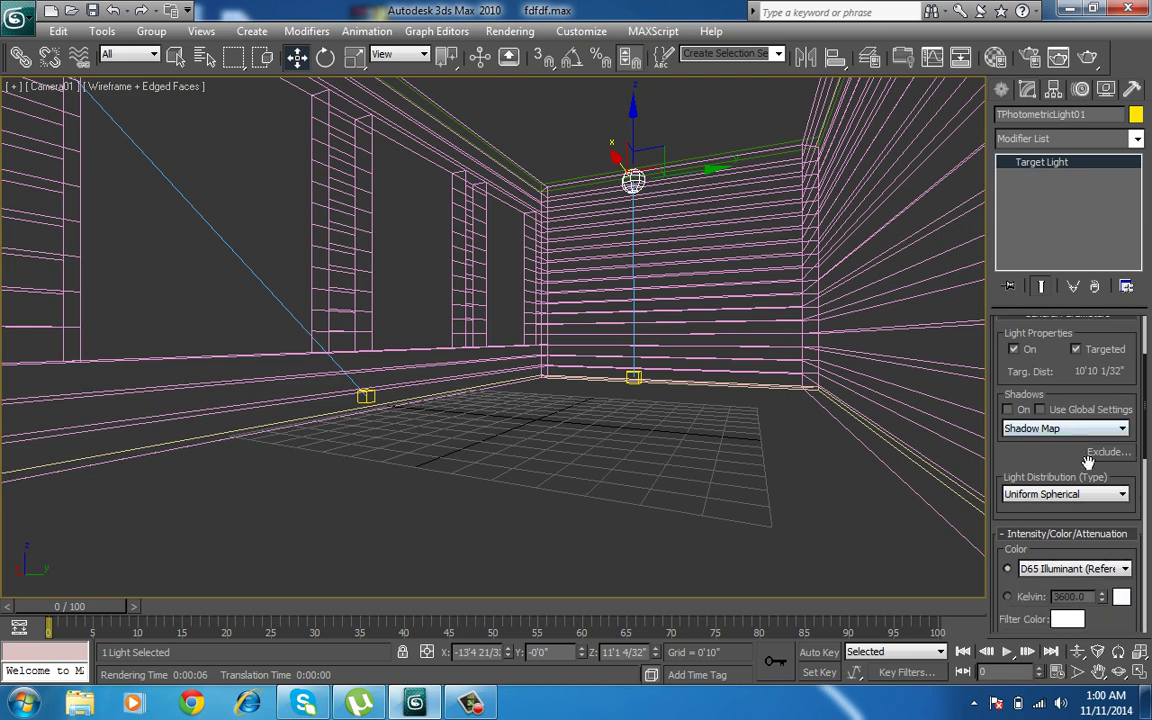
{"action": "scroll", "coordinate": [1088, 465], "scroll_direction": "down", "scroll_amount": 2}
{"action": "left_click", "coordinate": [1110, 414]}
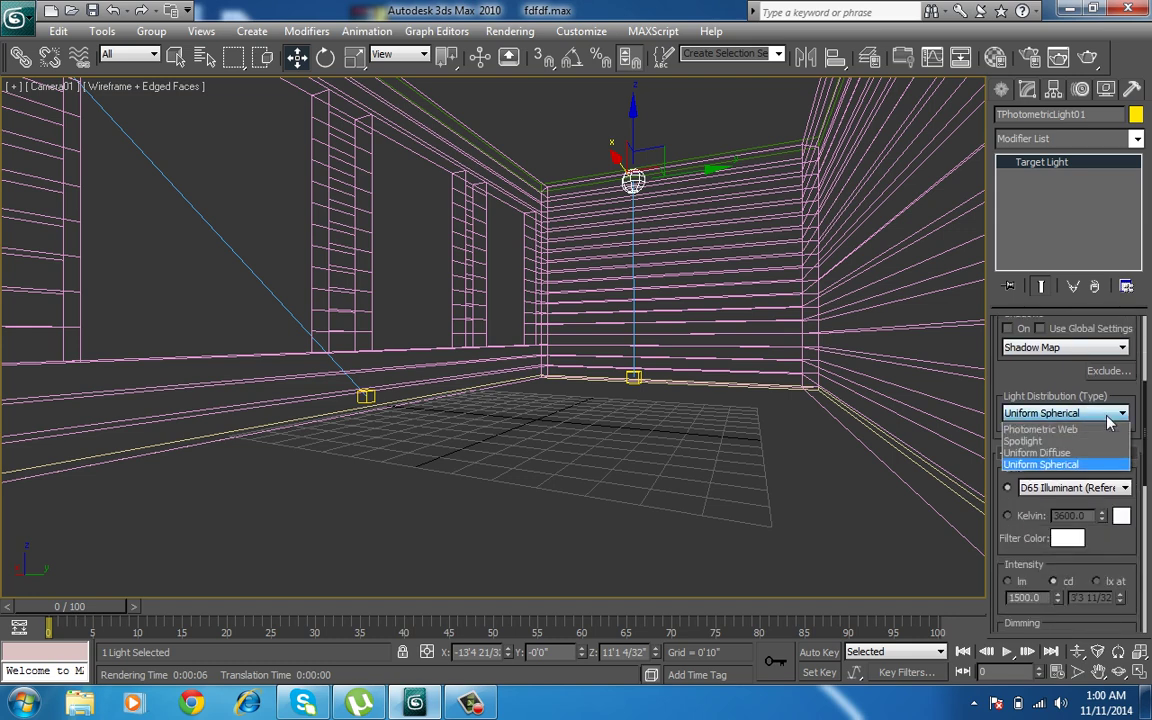
{"action": "left_click", "coordinate": [1105, 424]}
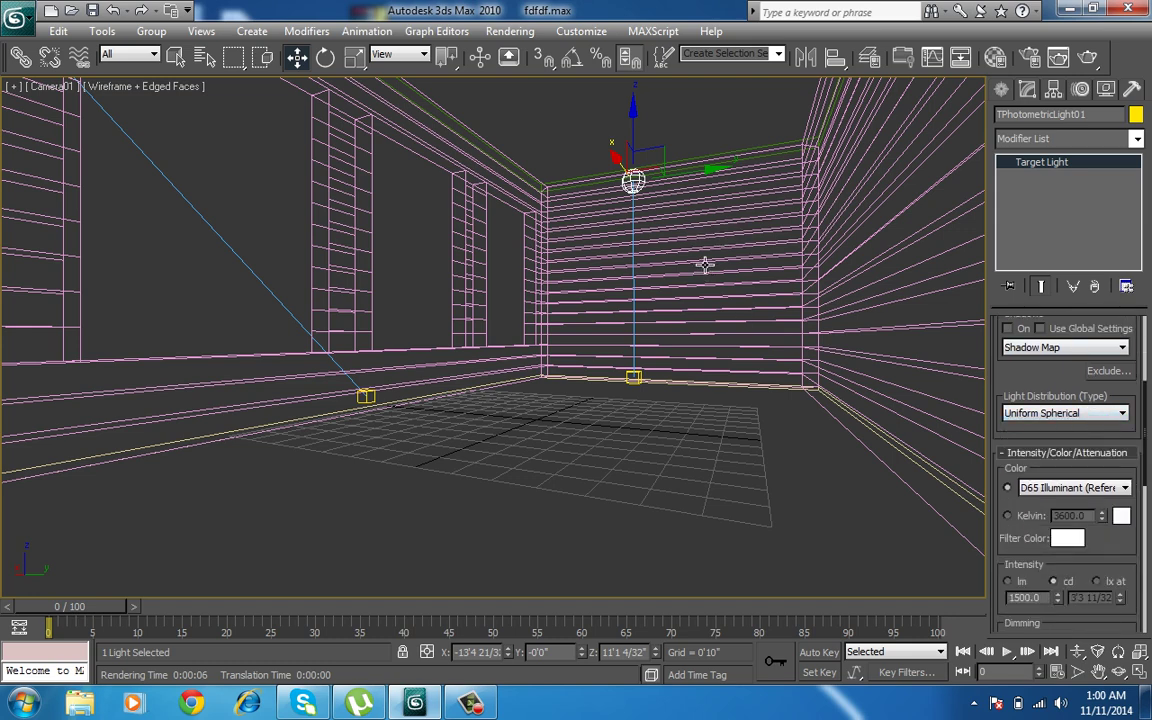
{"action": "key", "text": "Delete"}
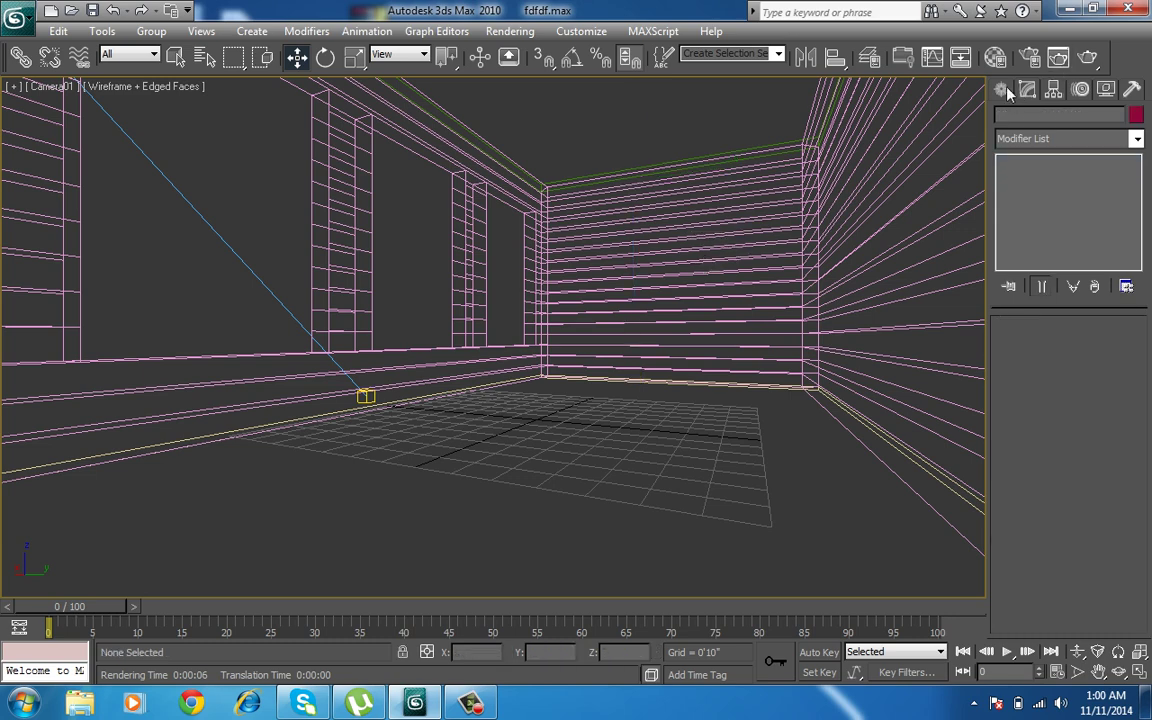
Switch to Standard lights and drag out an mr Area Spot light
{"action": "left_click", "coordinate": [1001, 90]}
{"action": "left_click", "coordinate": [1030, 144]}
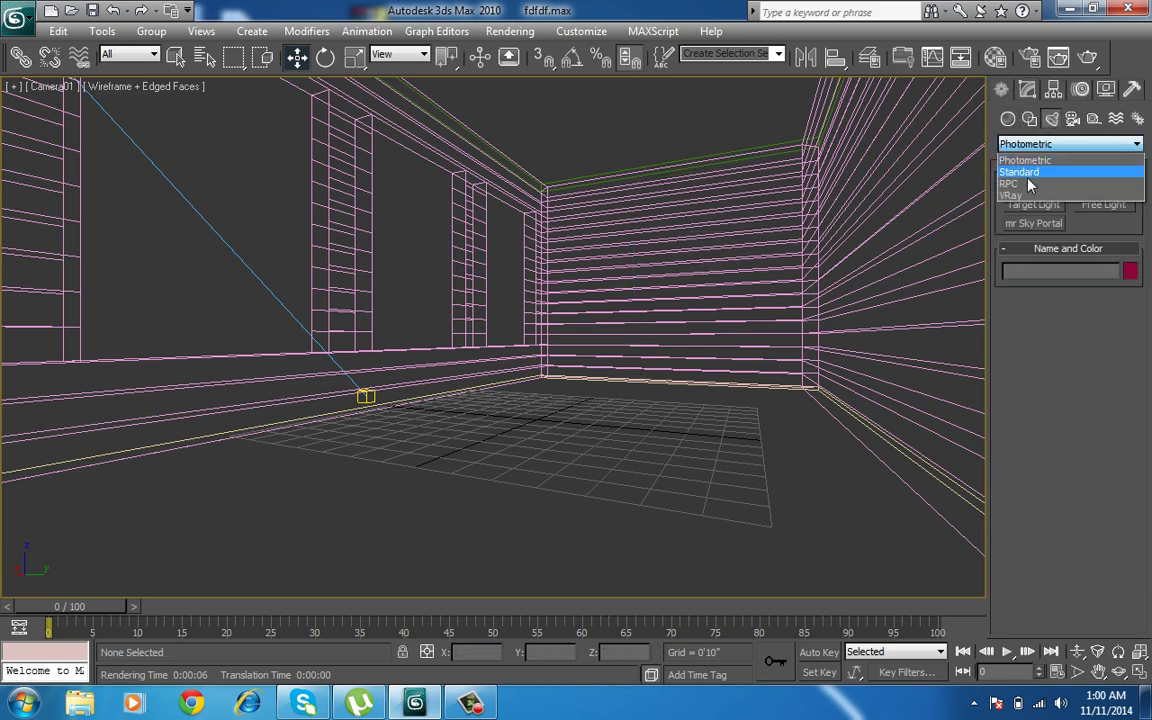
{"action": "left_click", "coordinate": [1026, 173]}
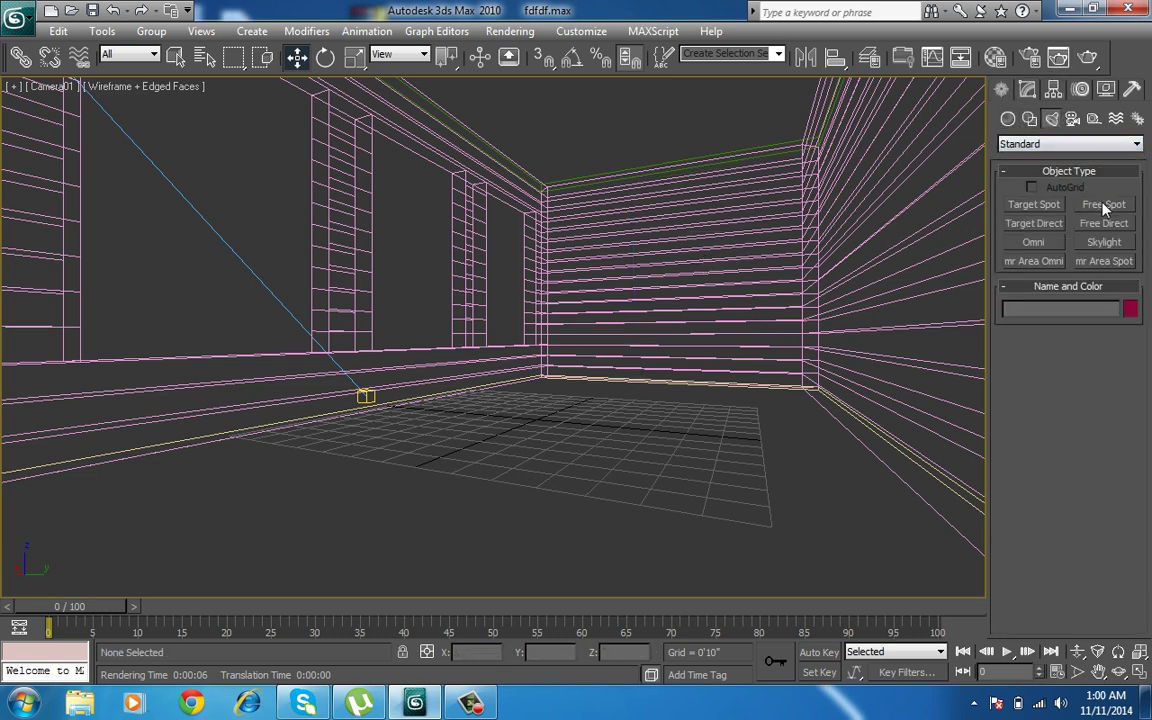
{"action": "left_click", "coordinate": [1101, 262]}
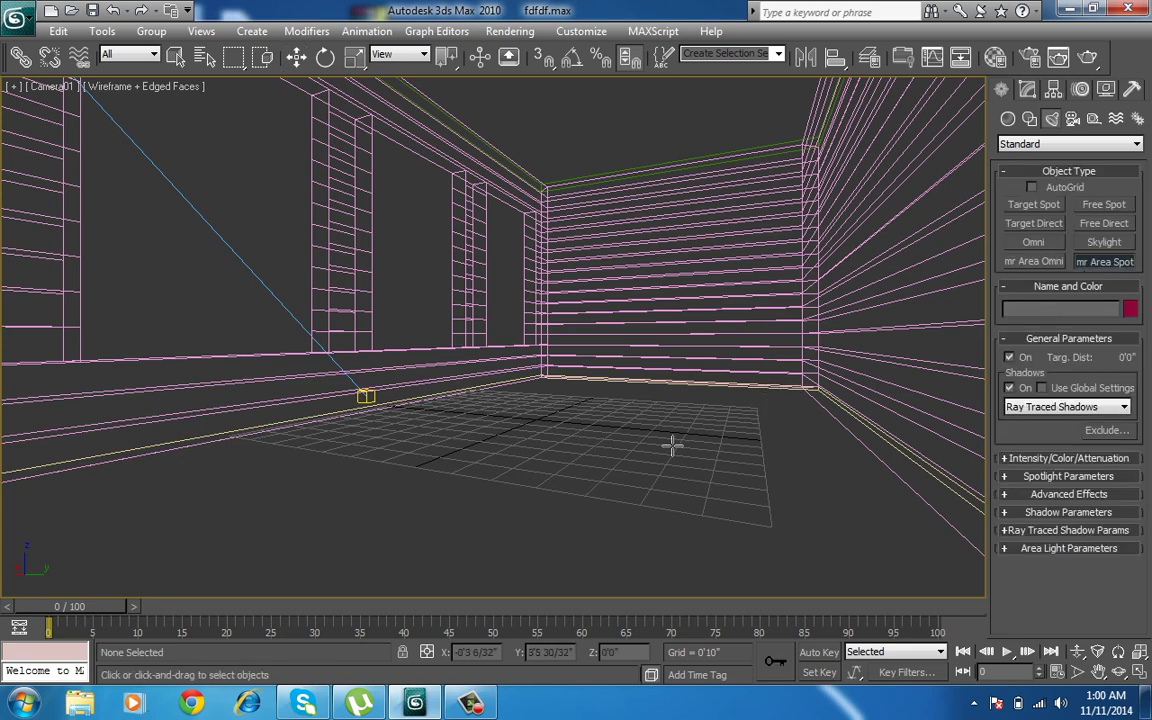
{"action": "mouse_move", "coordinate": [634, 385]}
{"action": "left_mouse_down"}
{"action": "mouse_move", "coordinate": [639, 443]}
{"action": "mouse_move", "coordinate": [508, 483]}
{"action": "left_mouse_up"}
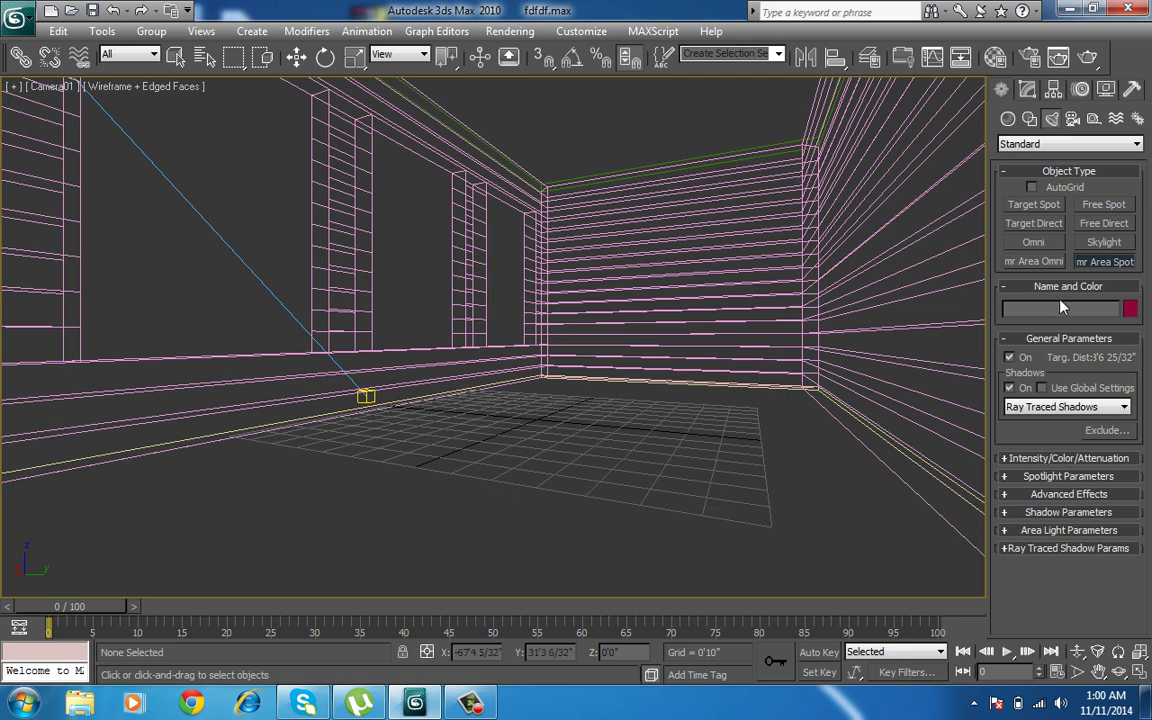
Place mr Area Omni01, raise it to Z 6'0 30/32", and run a test render
{"action": "left_click", "coordinate": [1034, 261]}
{"action": "left_click", "coordinate": [566, 525]}
{"action": "key", "text": "w"}
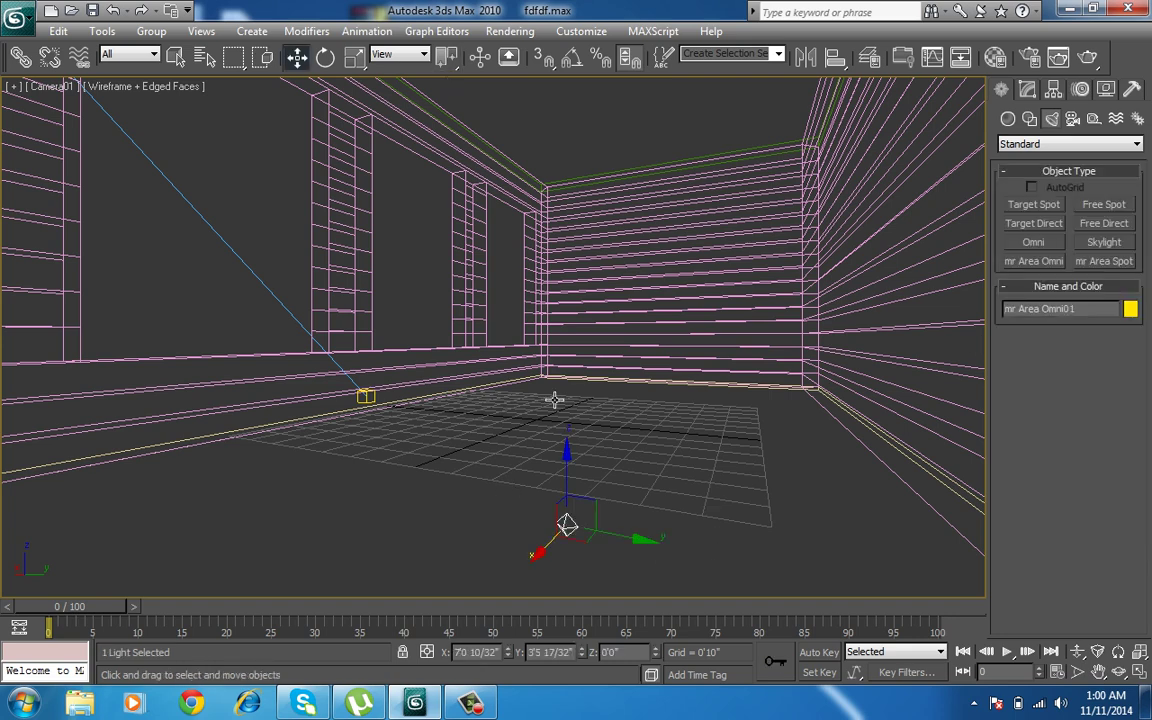
{"action": "left_click_drag", "start_coordinate": [582, 488], "coordinate": [636, 22]}
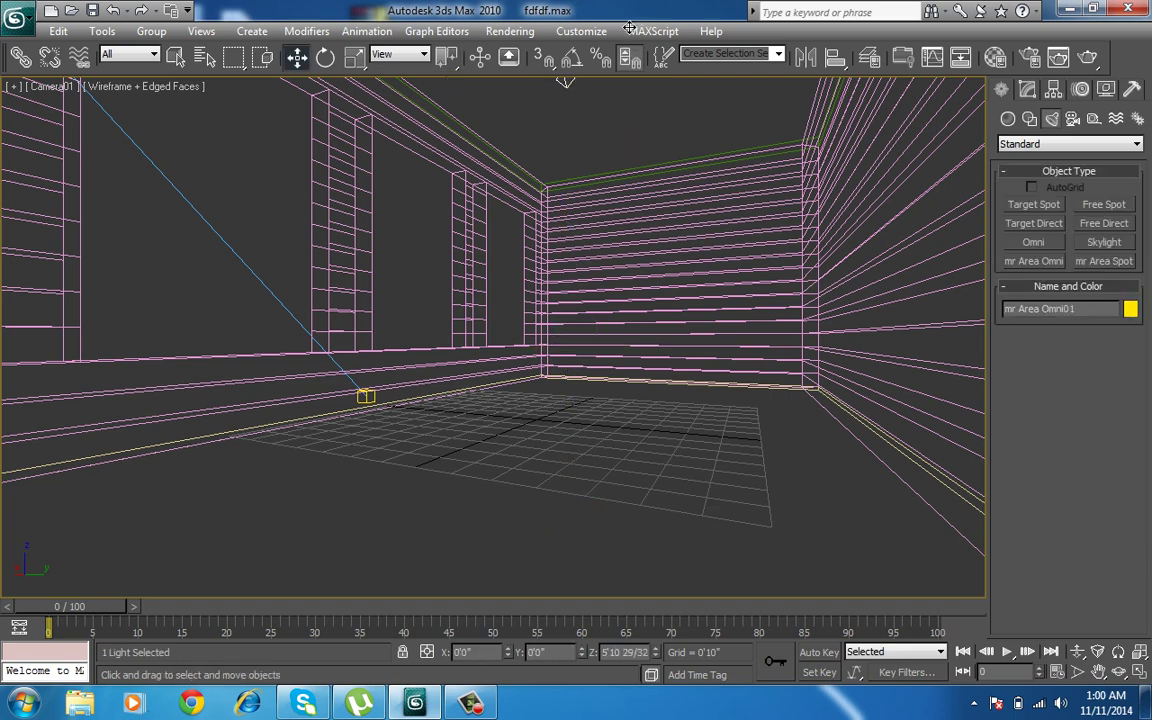
{"action": "left_click", "coordinate": [1088, 57]}
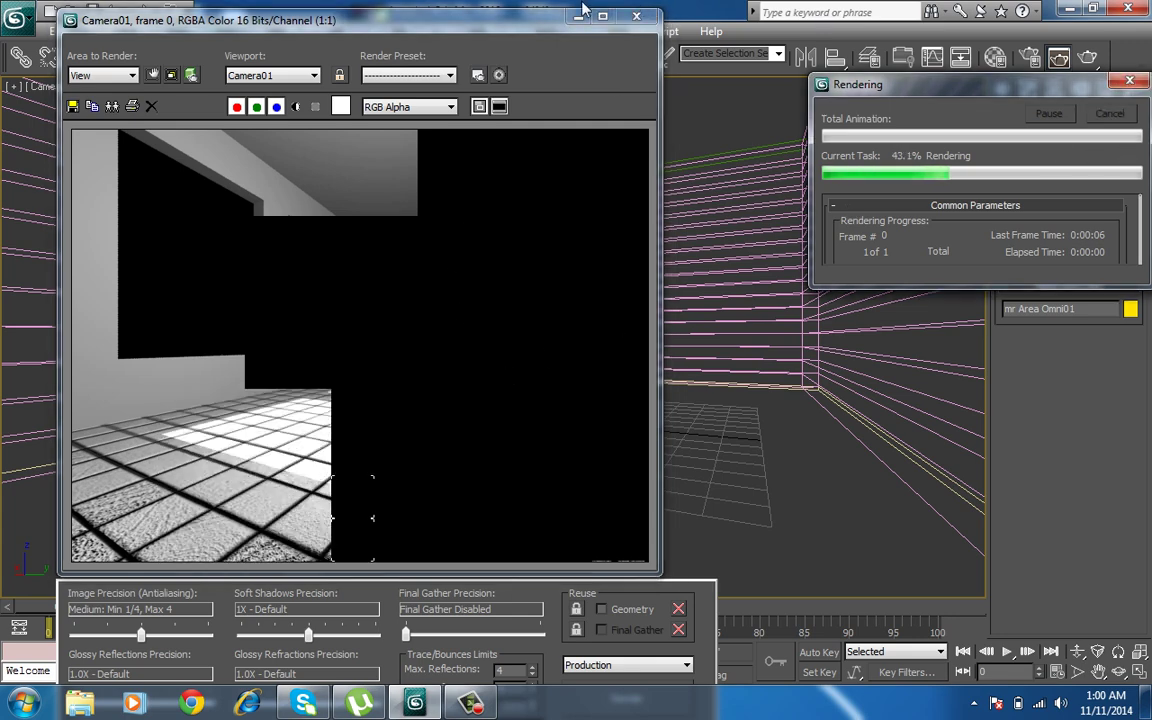
{"action": "key", "text": "Escape"}
{"action": "left_click", "coordinate": [581, 16]}
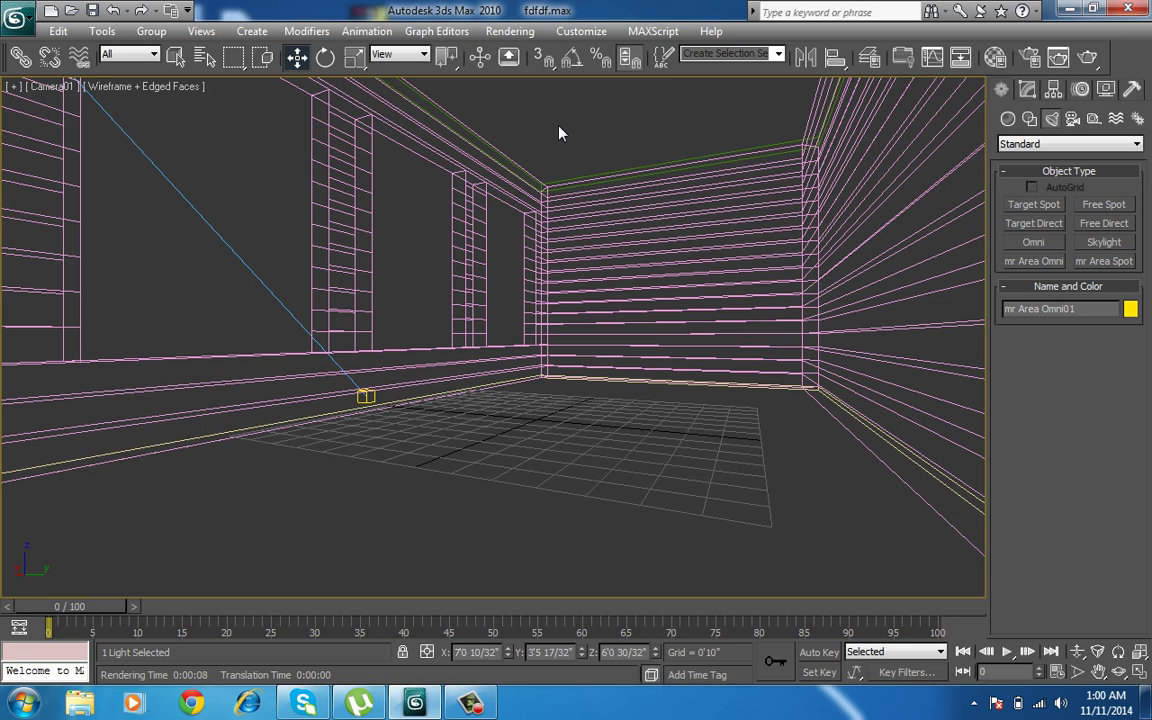
Turn off shadows for mr Area Omni01 and expand its Intensity/Color/Attenuation settings
{"action": "left_click", "coordinate": [1027, 88]}
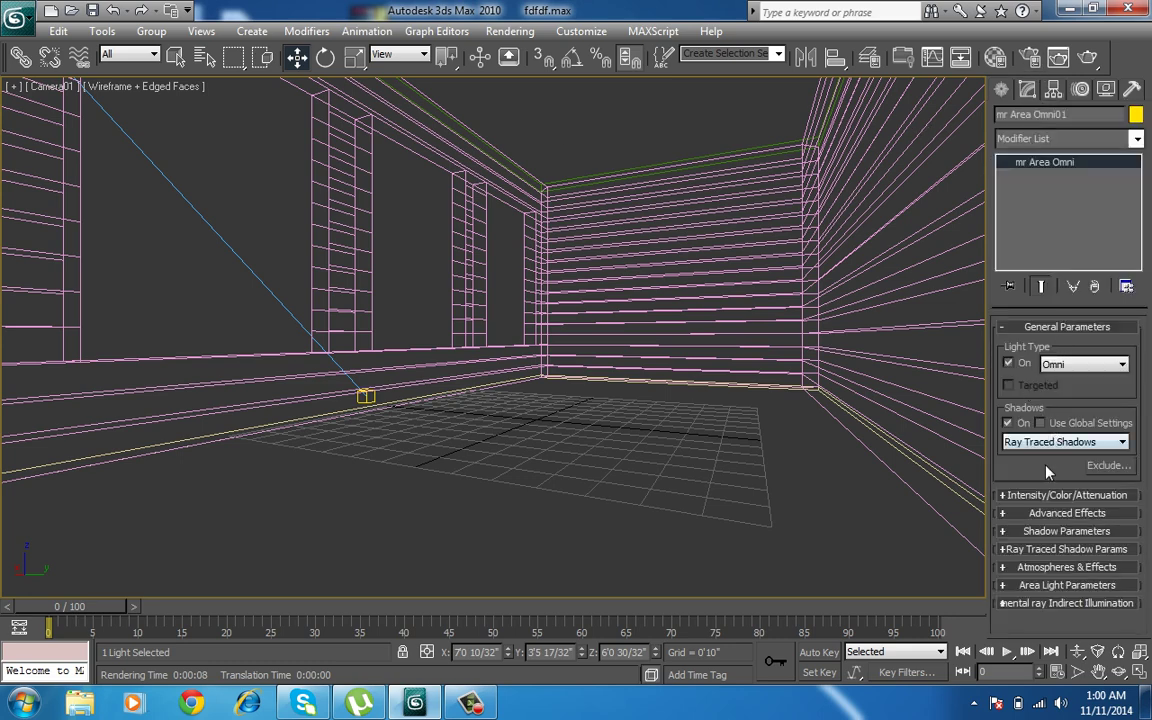
{"action": "left_click", "coordinate": [1008, 423]}
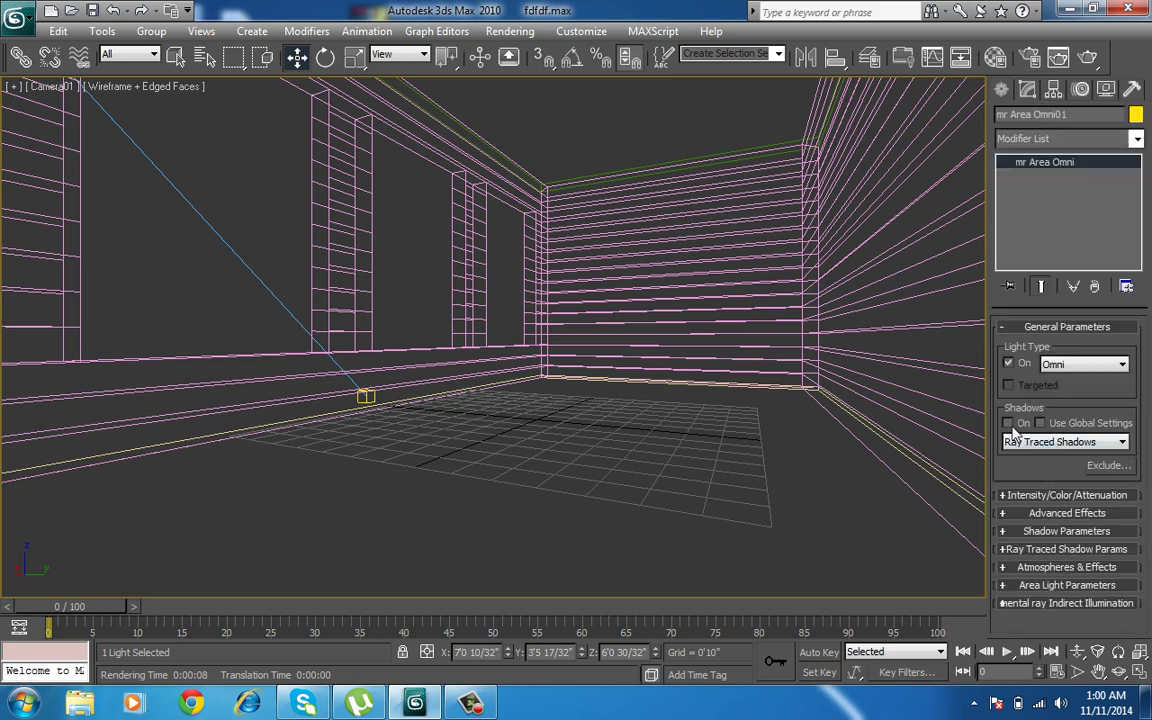
{"action": "left_click", "coordinate": [1036, 496]}
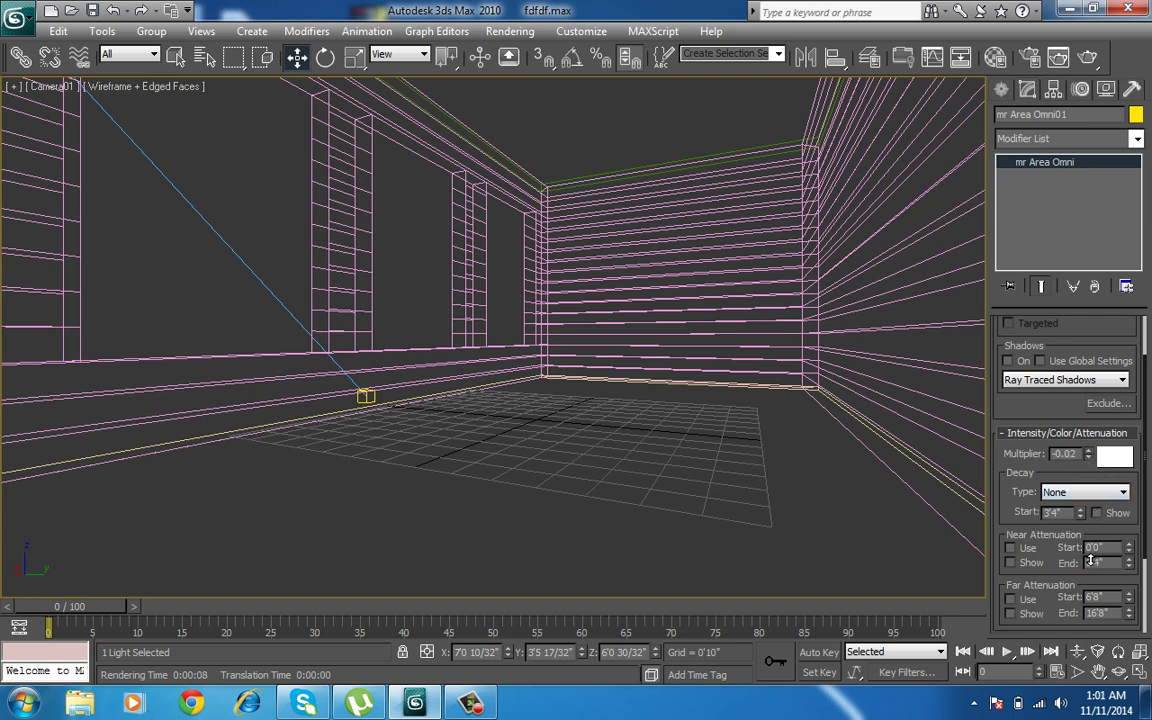
Test-render Camera01 with the omni multiplier at 0.6, then close the render window
{"action": "left_click", "coordinate": [1088, 57]}
{"action": "type", "text": "0.6"}
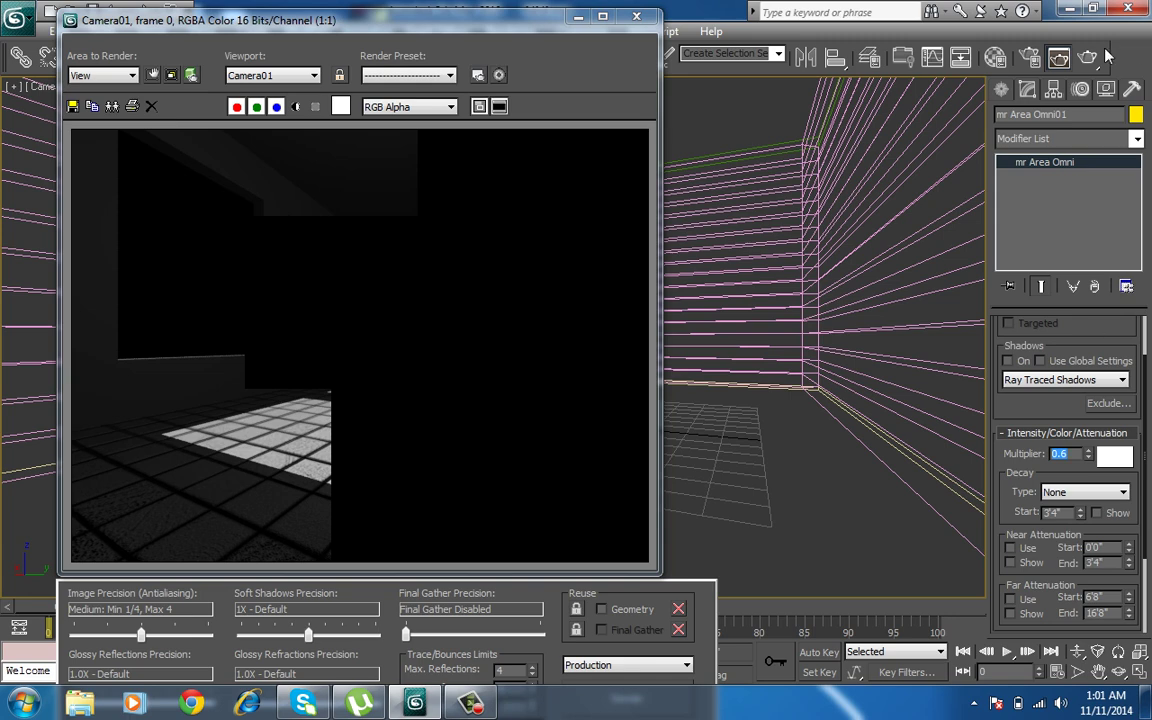
{"action": "left_click", "coordinate": [1090, 57]}
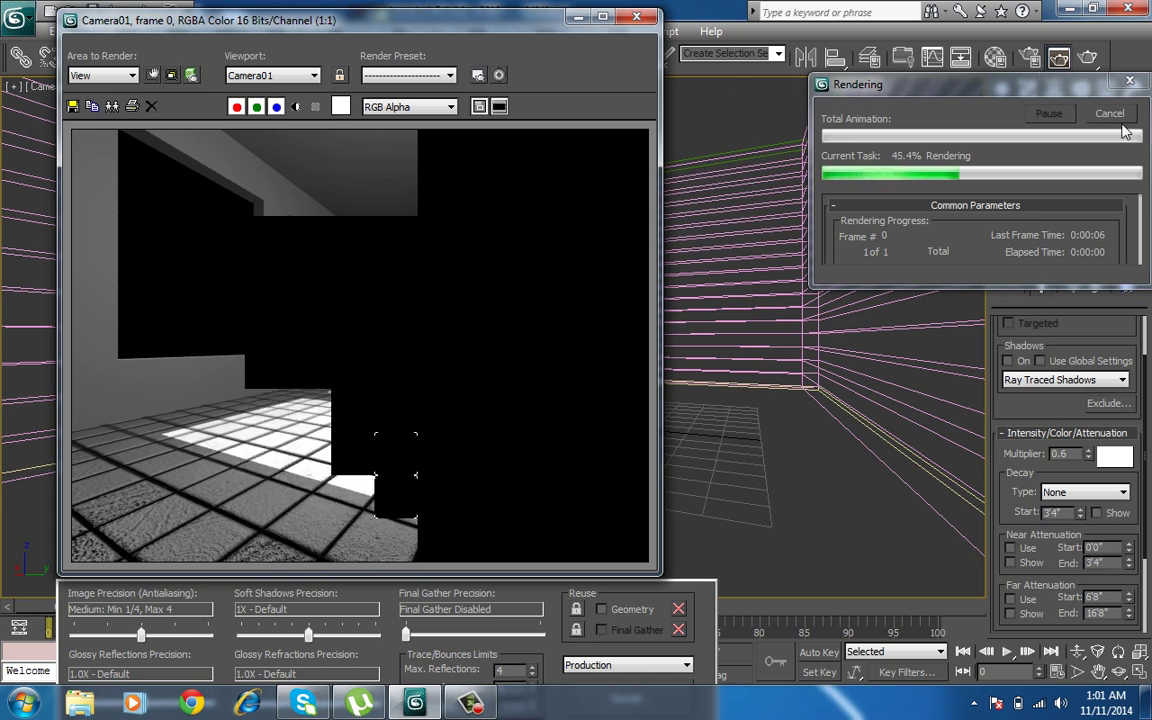
{"action": "left_click", "coordinate": [636, 16]}
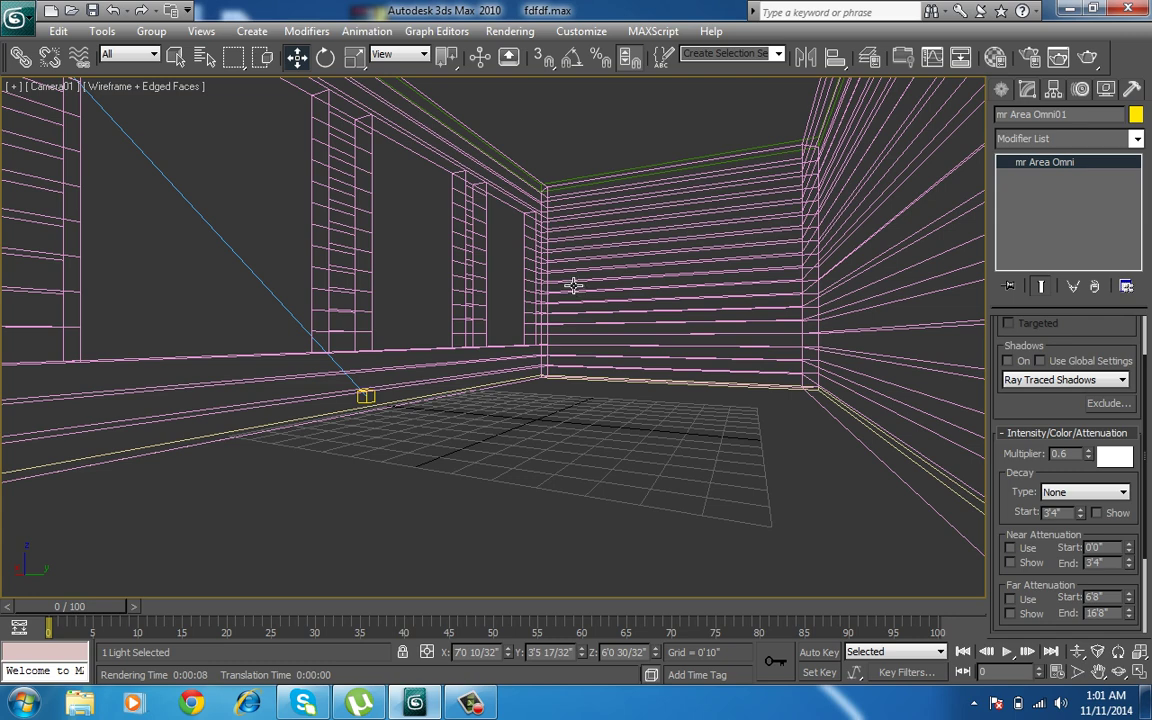
In Environment settings, assign a Bitmap as the background environment map
{"action": "left_click", "coordinate": [532, 32]}
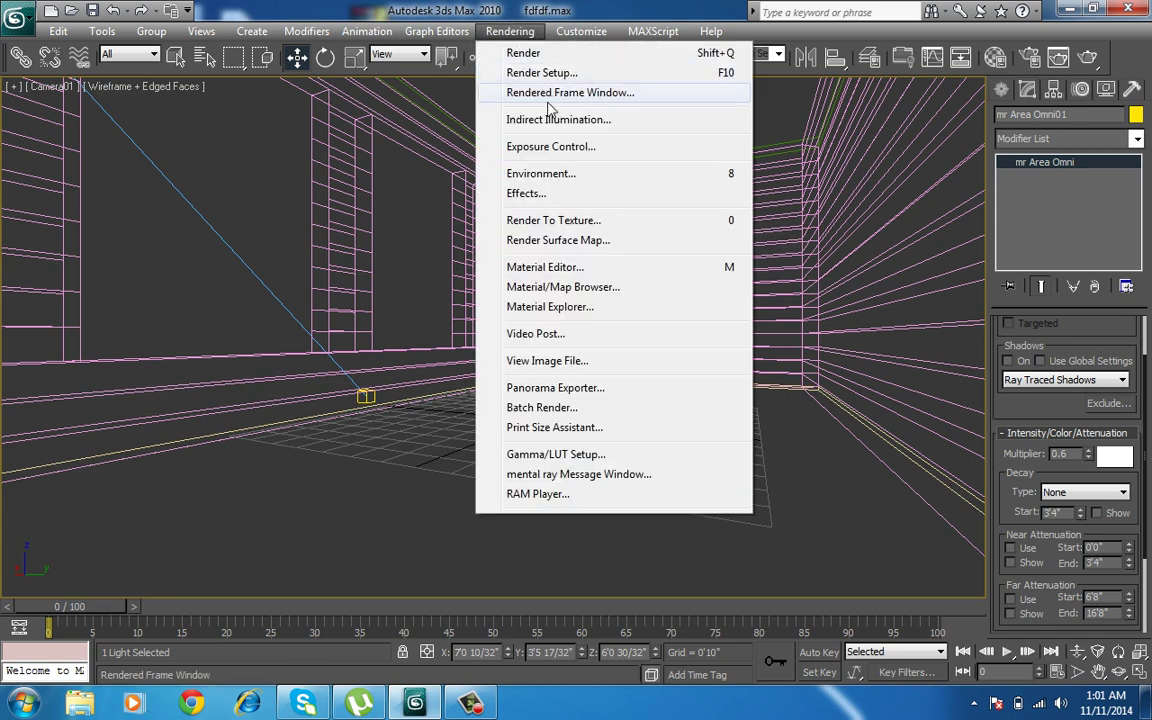
{"action": "left_click", "coordinate": [560, 175]}
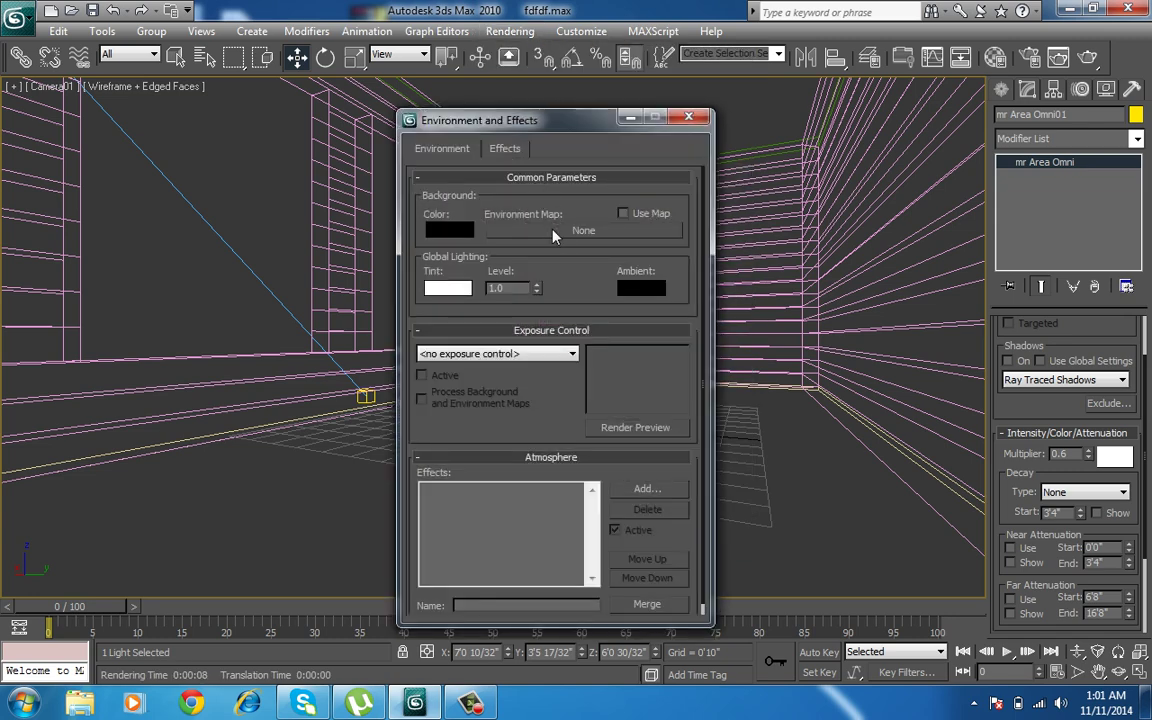
{"action": "left_click", "coordinate": [557, 231]}
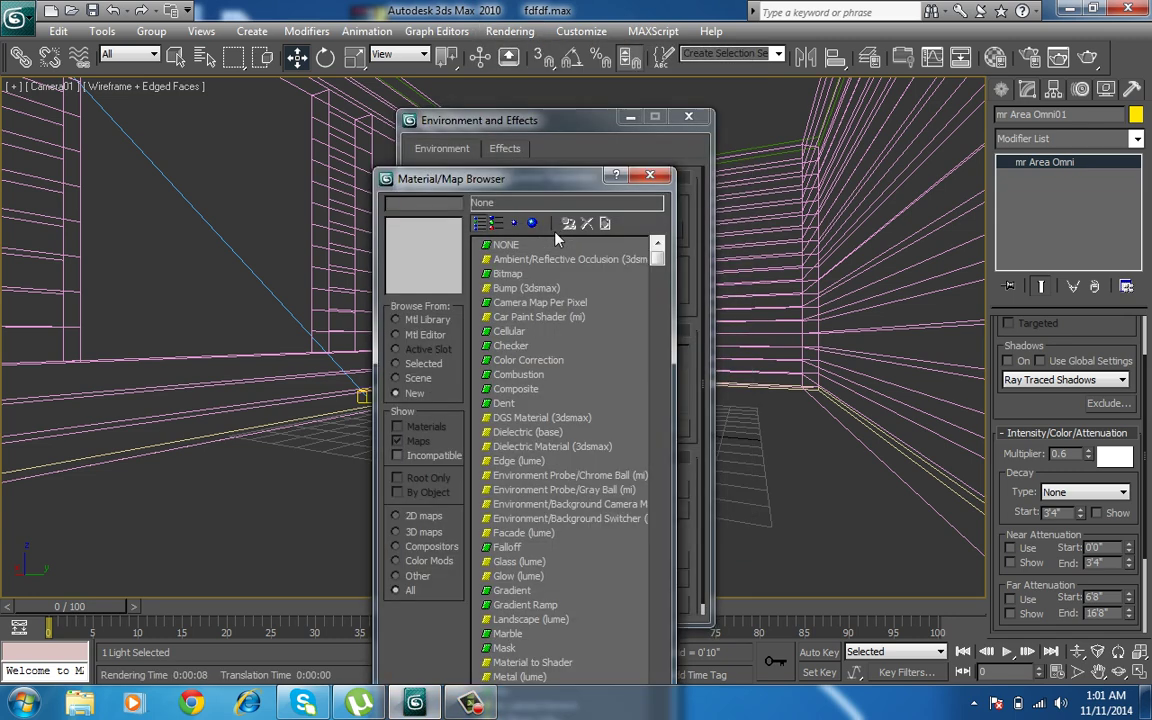
{"action": "double_click", "coordinate": [507, 274]}
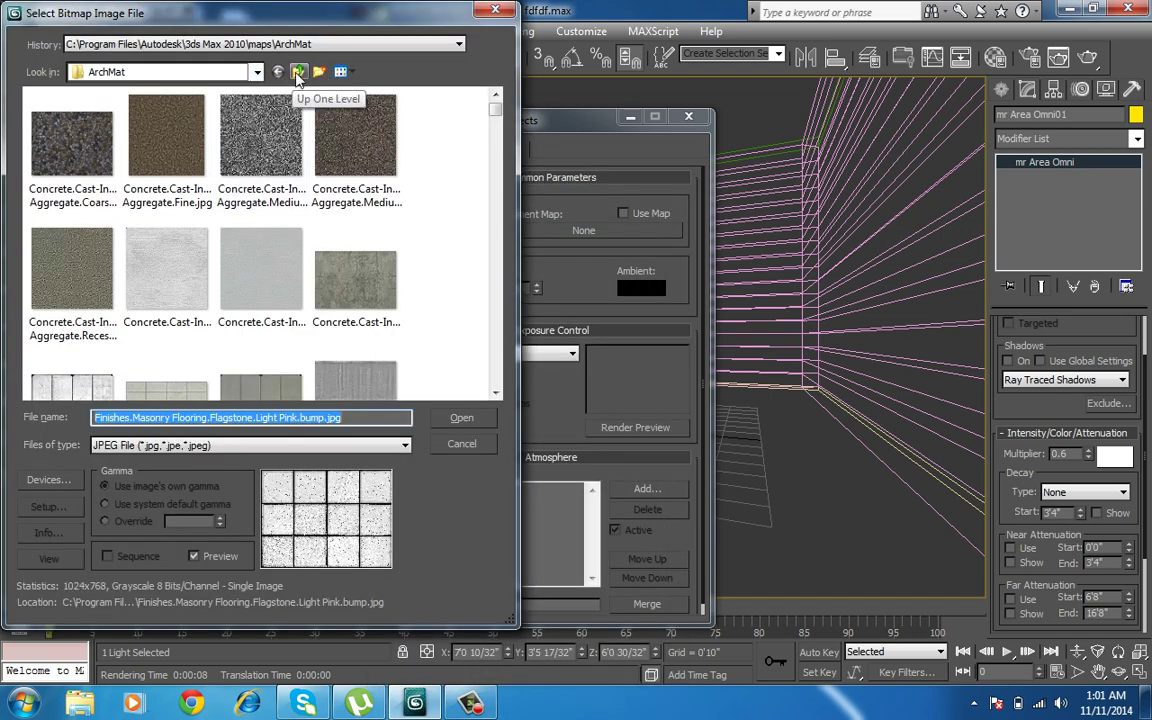
Load maps\Skies\sun cloud.jpg as the background and render the camera view
{"action": "left_click", "coordinate": [299, 72]}
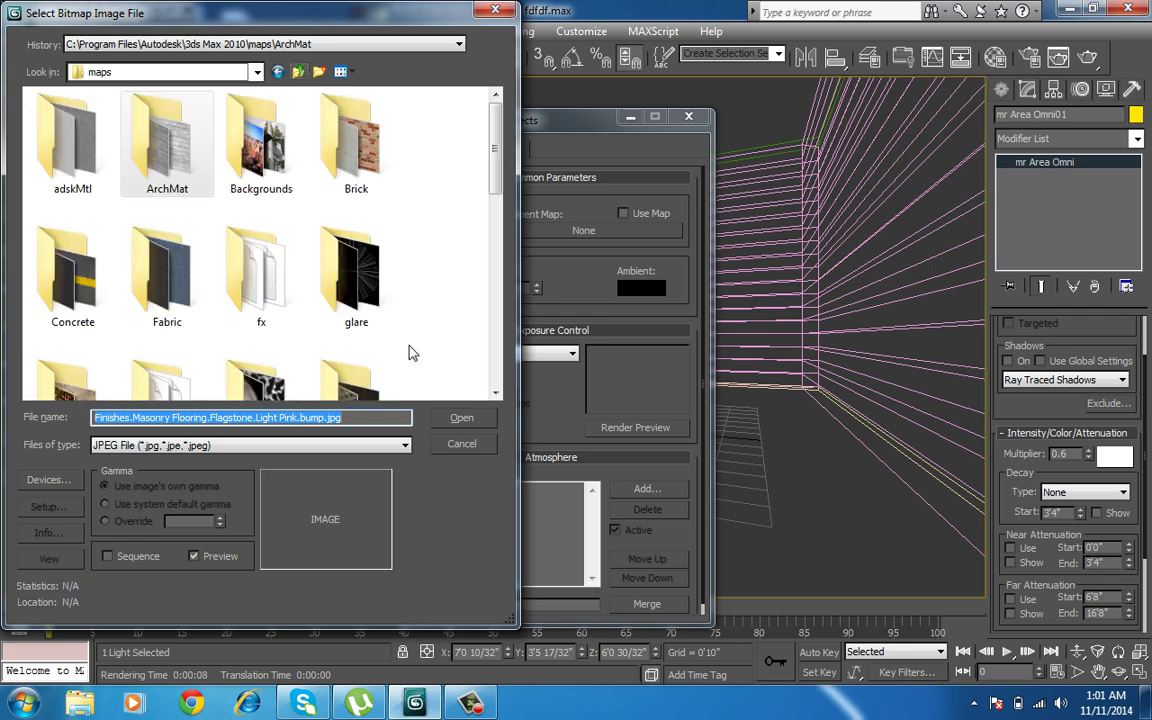
{"action": "scroll", "coordinate": [270, 280], "scroll_direction": "down", "scroll_amount": 3}
{"action": "scroll", "coordinate": [254, 277], "scroll_direction": "down", "scroll_amount": 2}
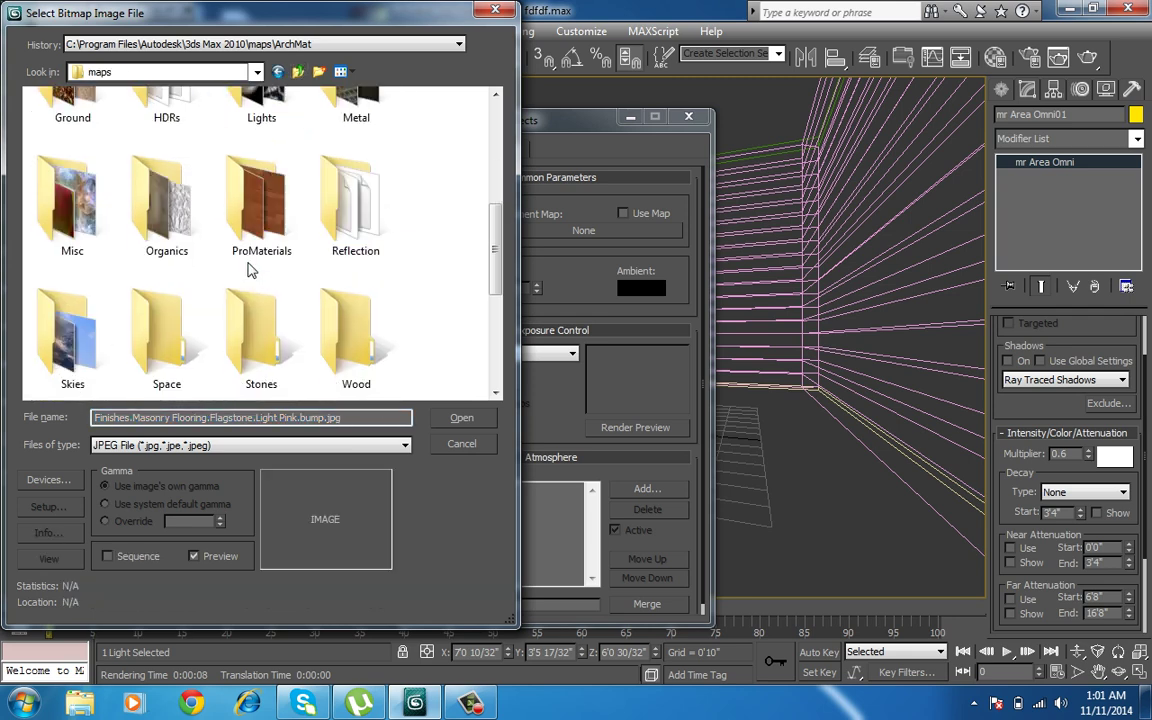
{"action": "double_click", "coordinate": [85, 340]}
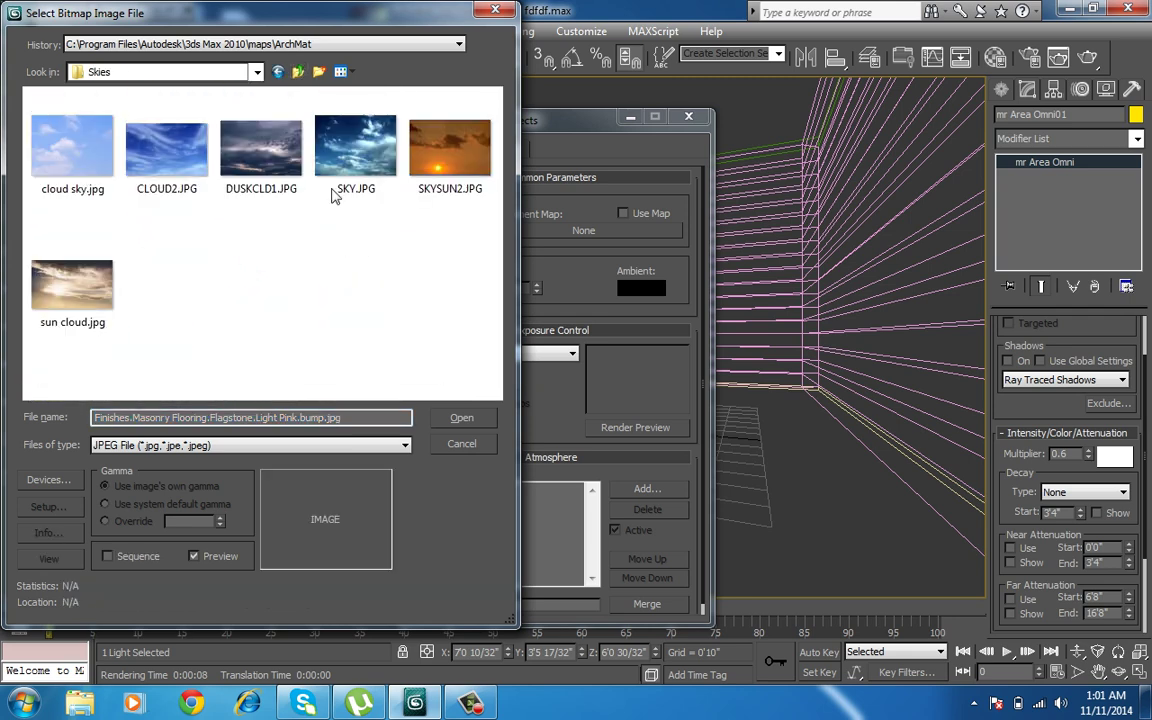
{"action": "left_click", "coordinate": [97, 290]}
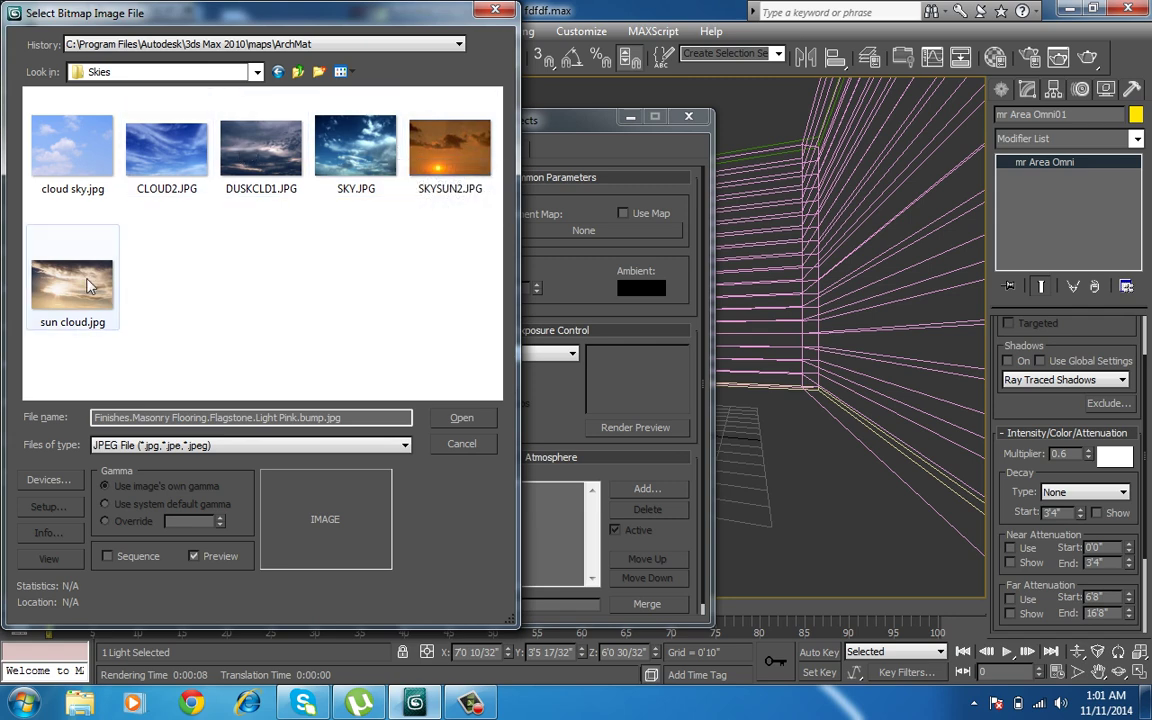
{"action": "left_click", "coordinate": [461, 417]}
{"action": "left_click", "coordinate": [1088, 57]}
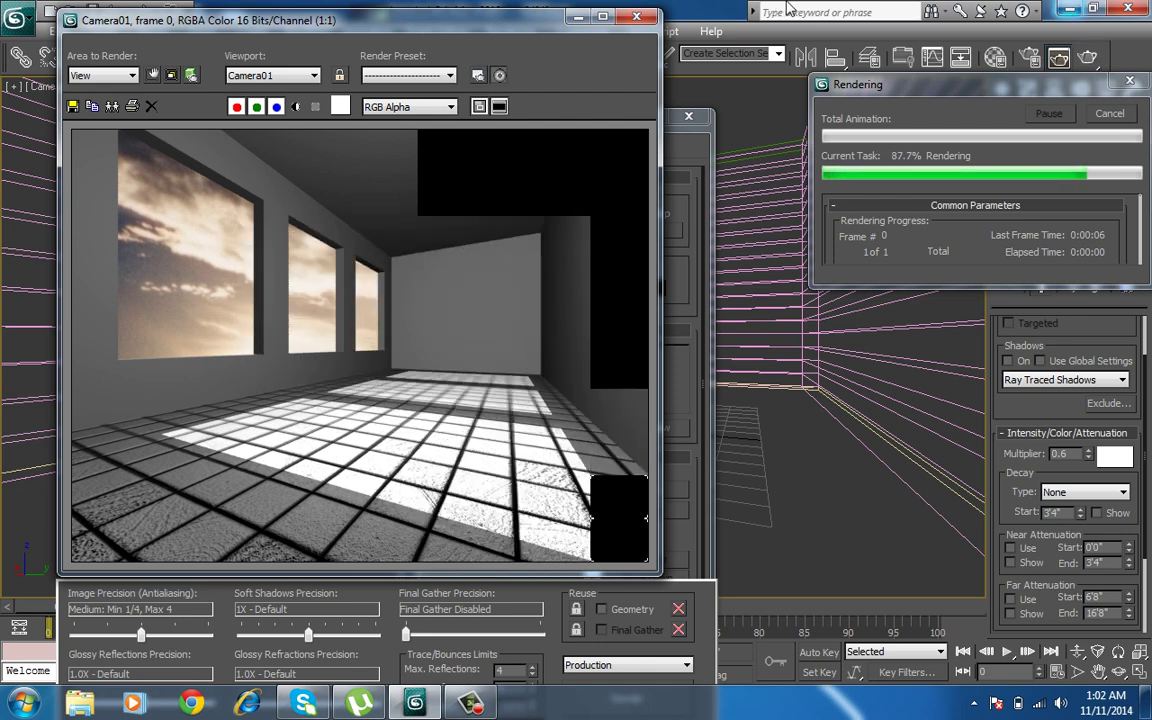
Close the render window and set the omni light's Multiplier to 0.5
{"action": "left_click", "coordinate": [640, 18]}
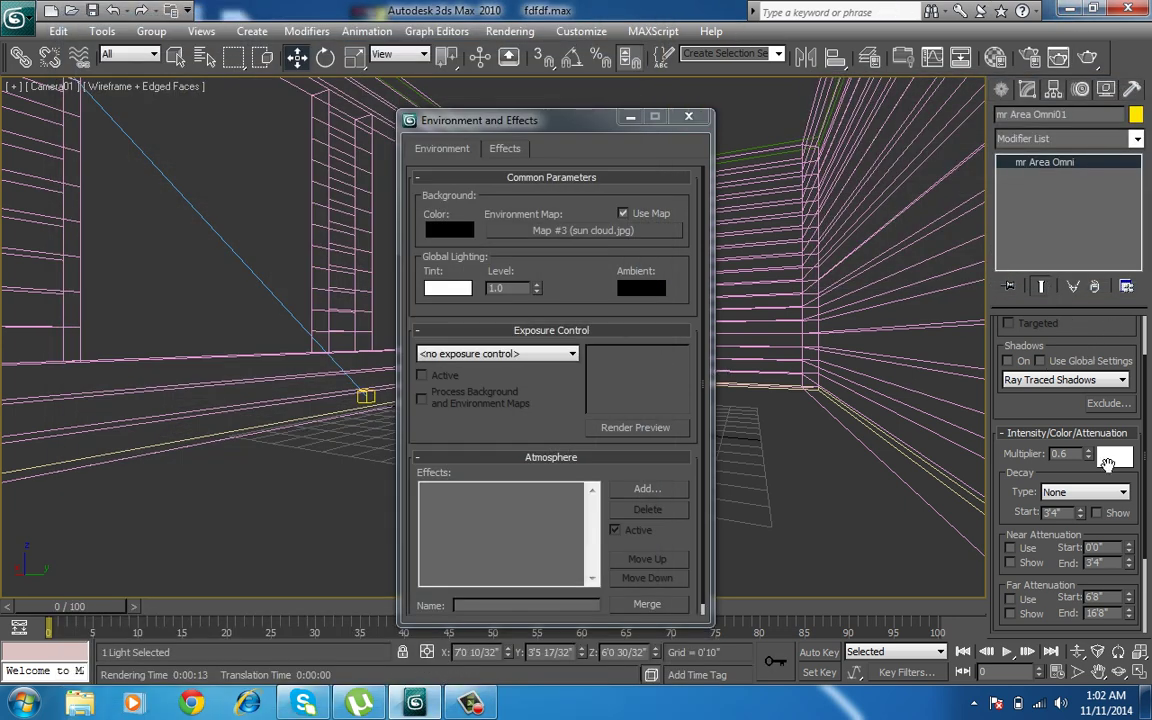
{"action": "left_click_drag", "start_coordinate": [1088, 456], "coordinate": [1085, 452]}
{"action": "type", "text": "15"}
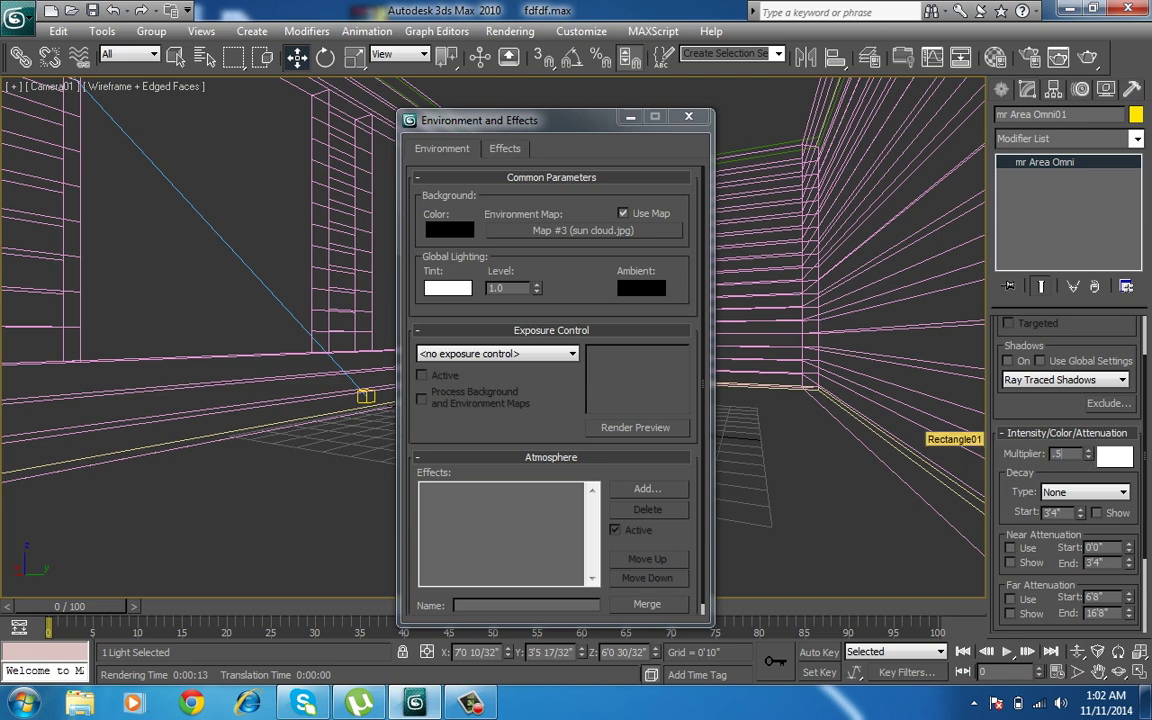
{"action": "key", "text": "Return"}
Close Environment and Effects, render the Camera01 view, and close the frame window
{"action": "left_click", "coordinate": [689, 117]}
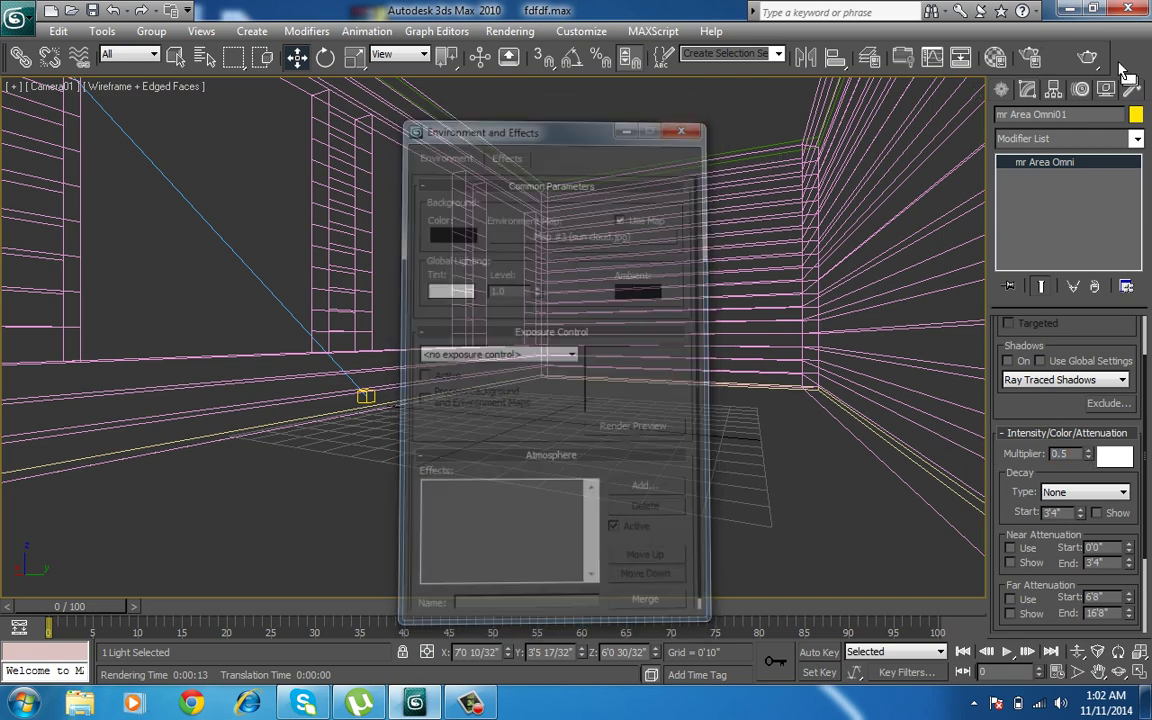
{"action": "left_click", "coordinate": [1088, 58]}
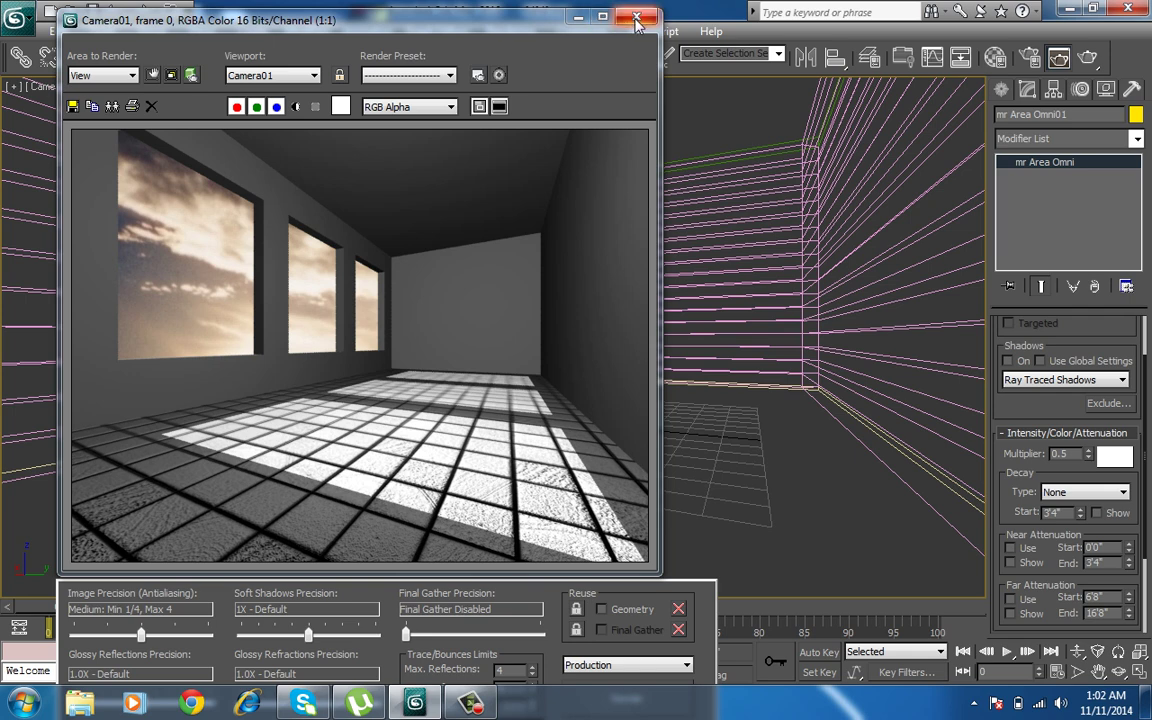
{"action": "left_click", "coordinate": [637, 20]}
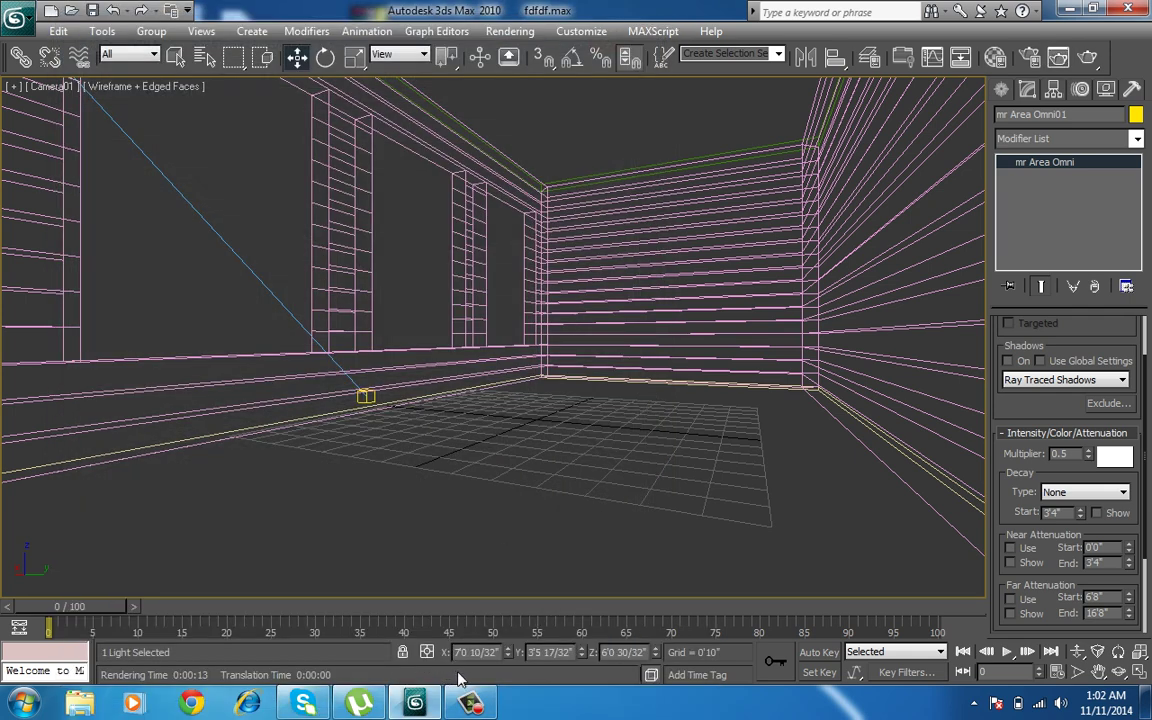